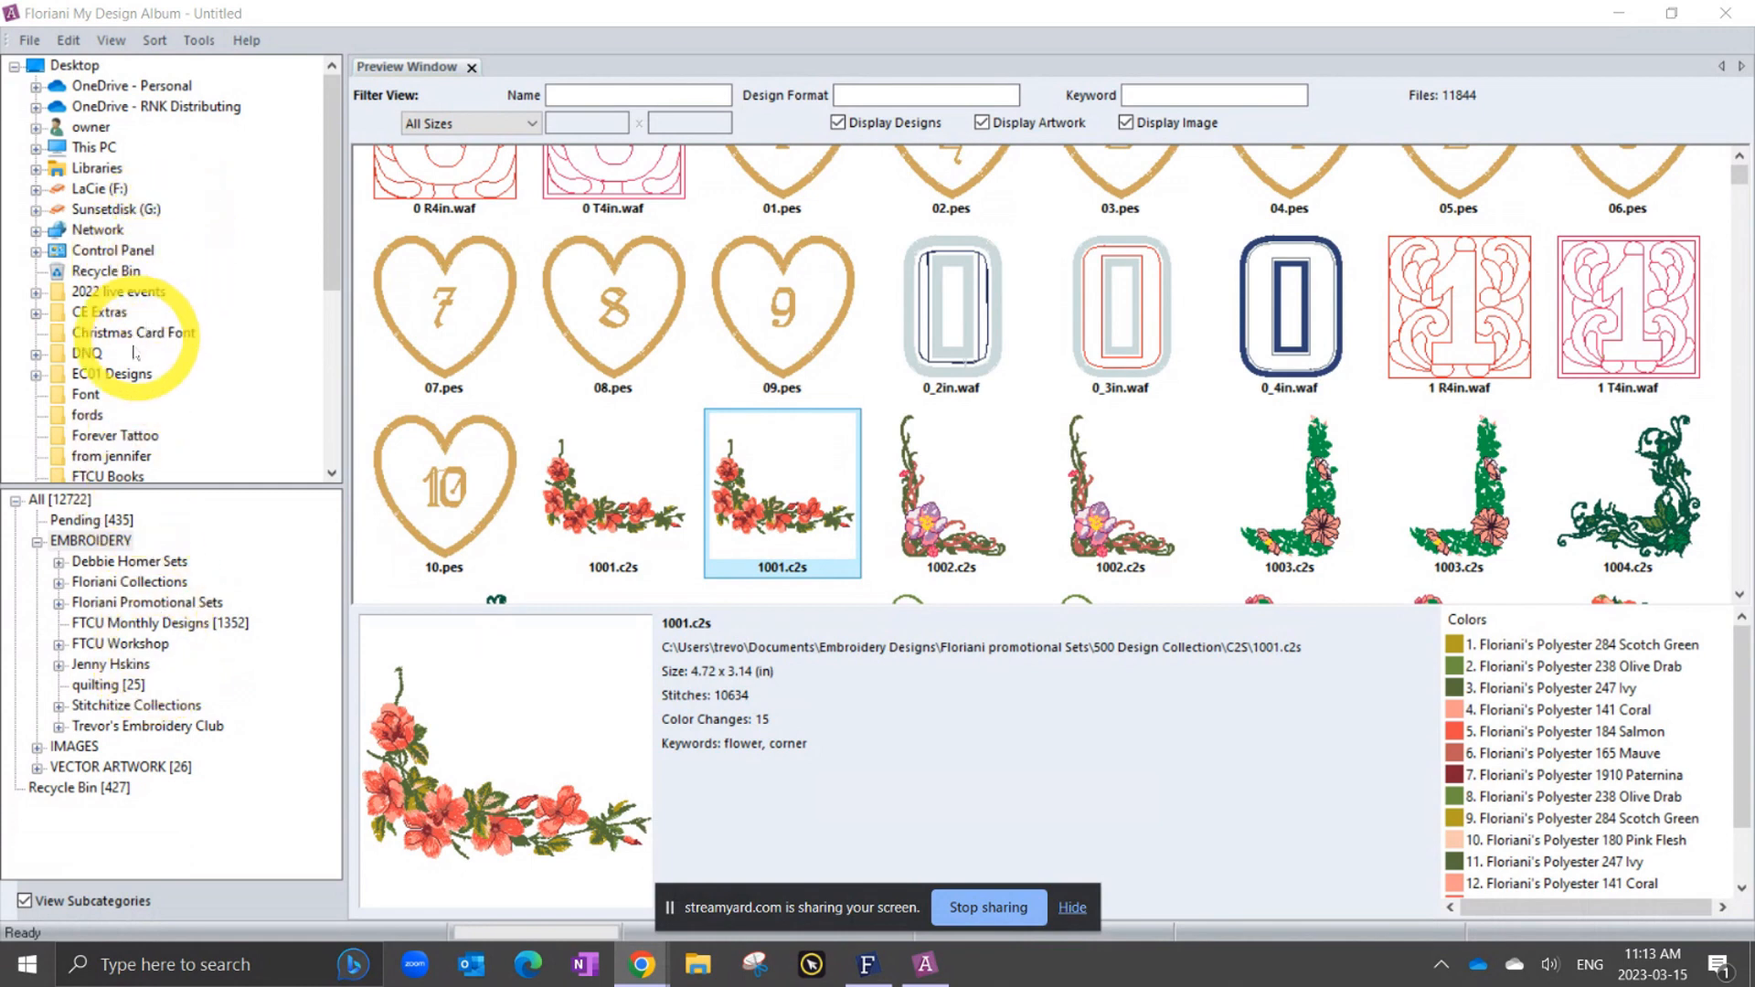
# Show the designs in the Forever Tattoo folder and filter them to the pes format.
pyautogui.click(115, 438)
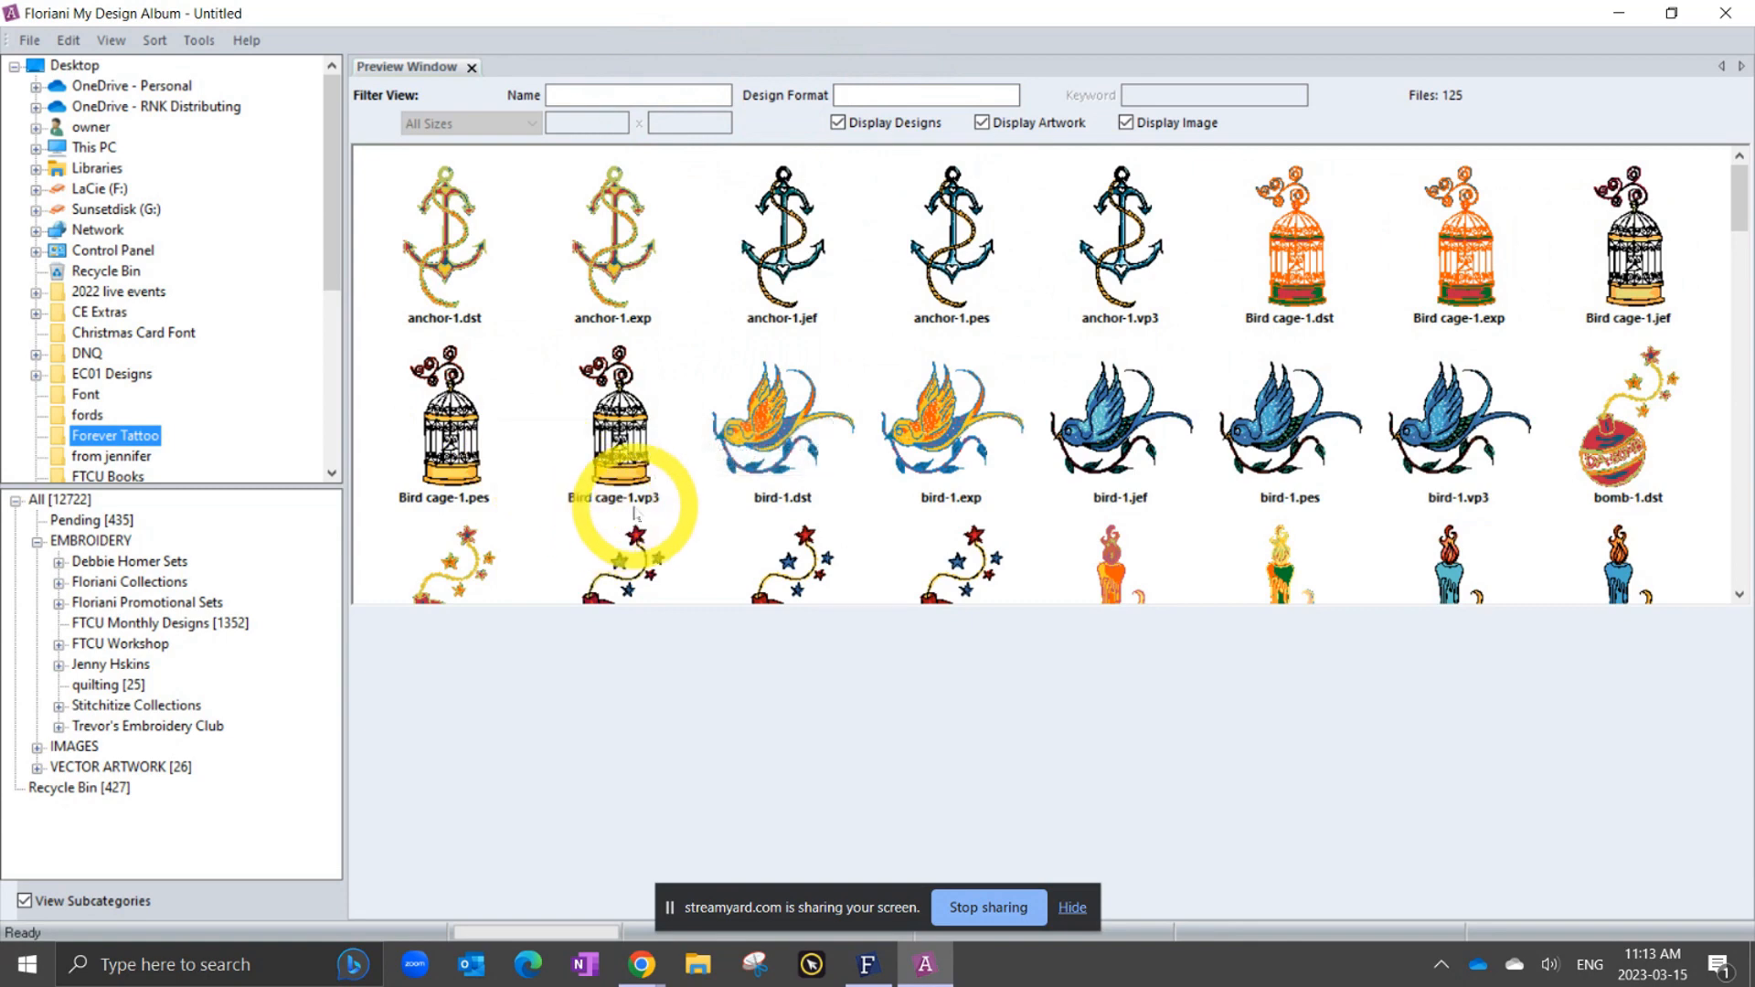
pyautogui.click(853, 96)
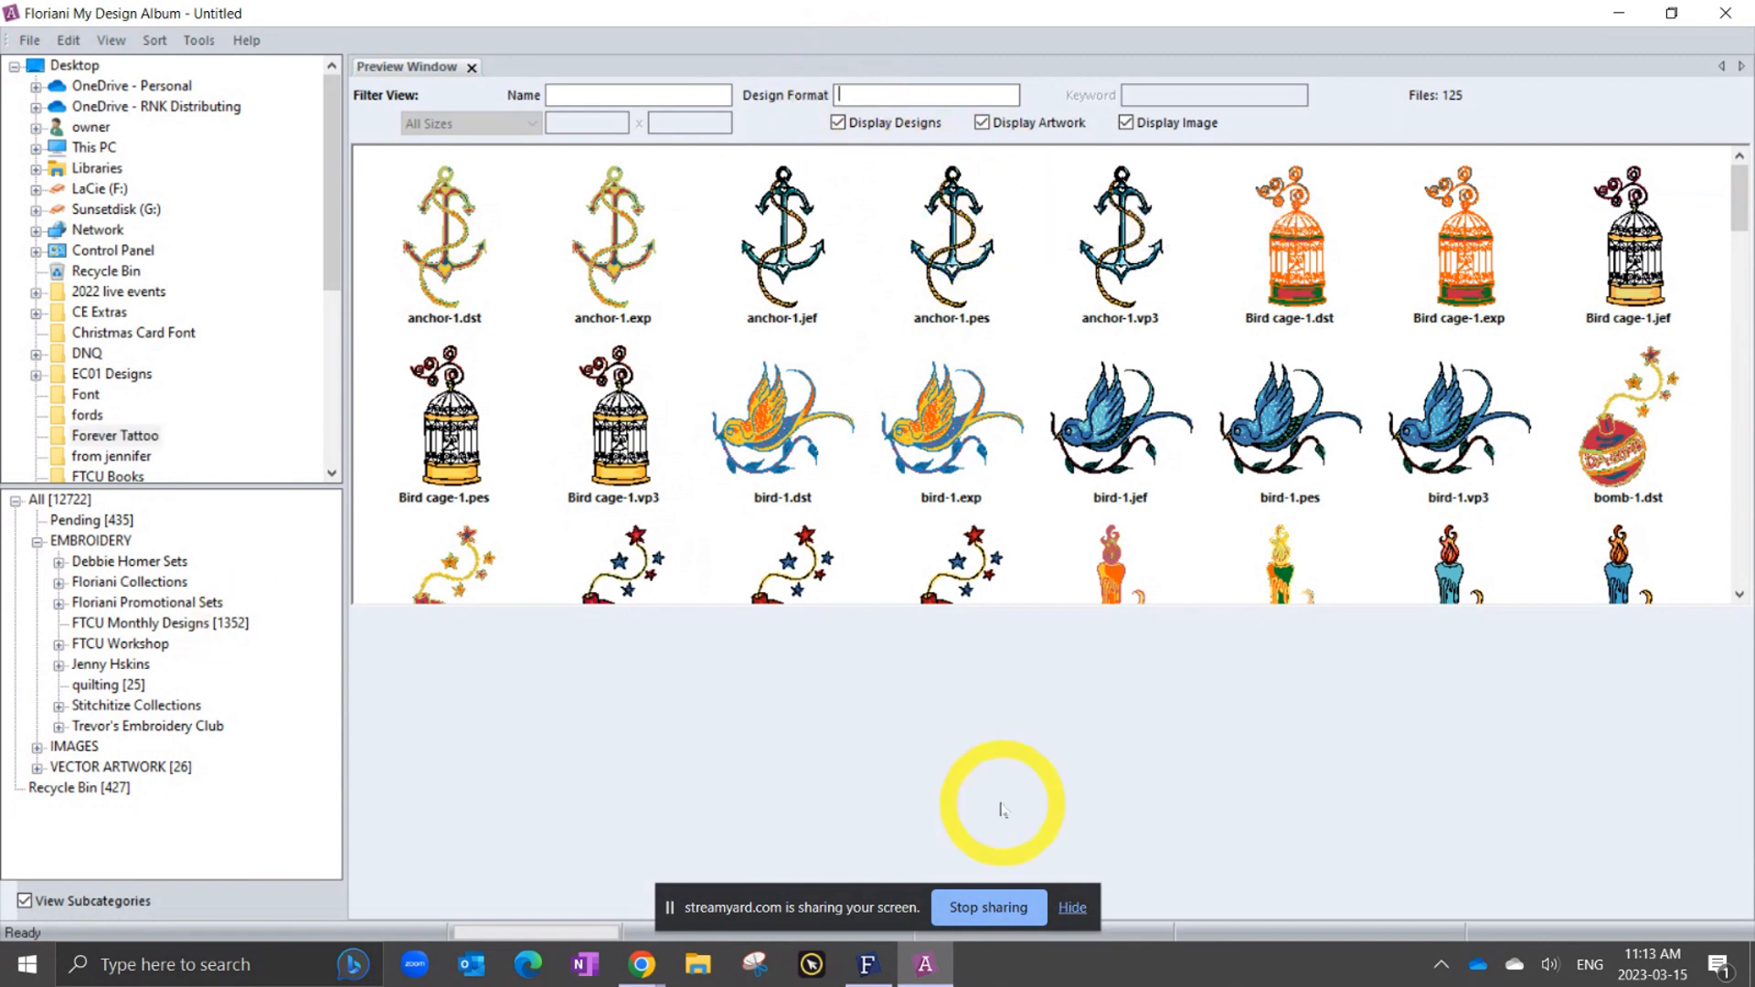
pyautogui.write('pes')
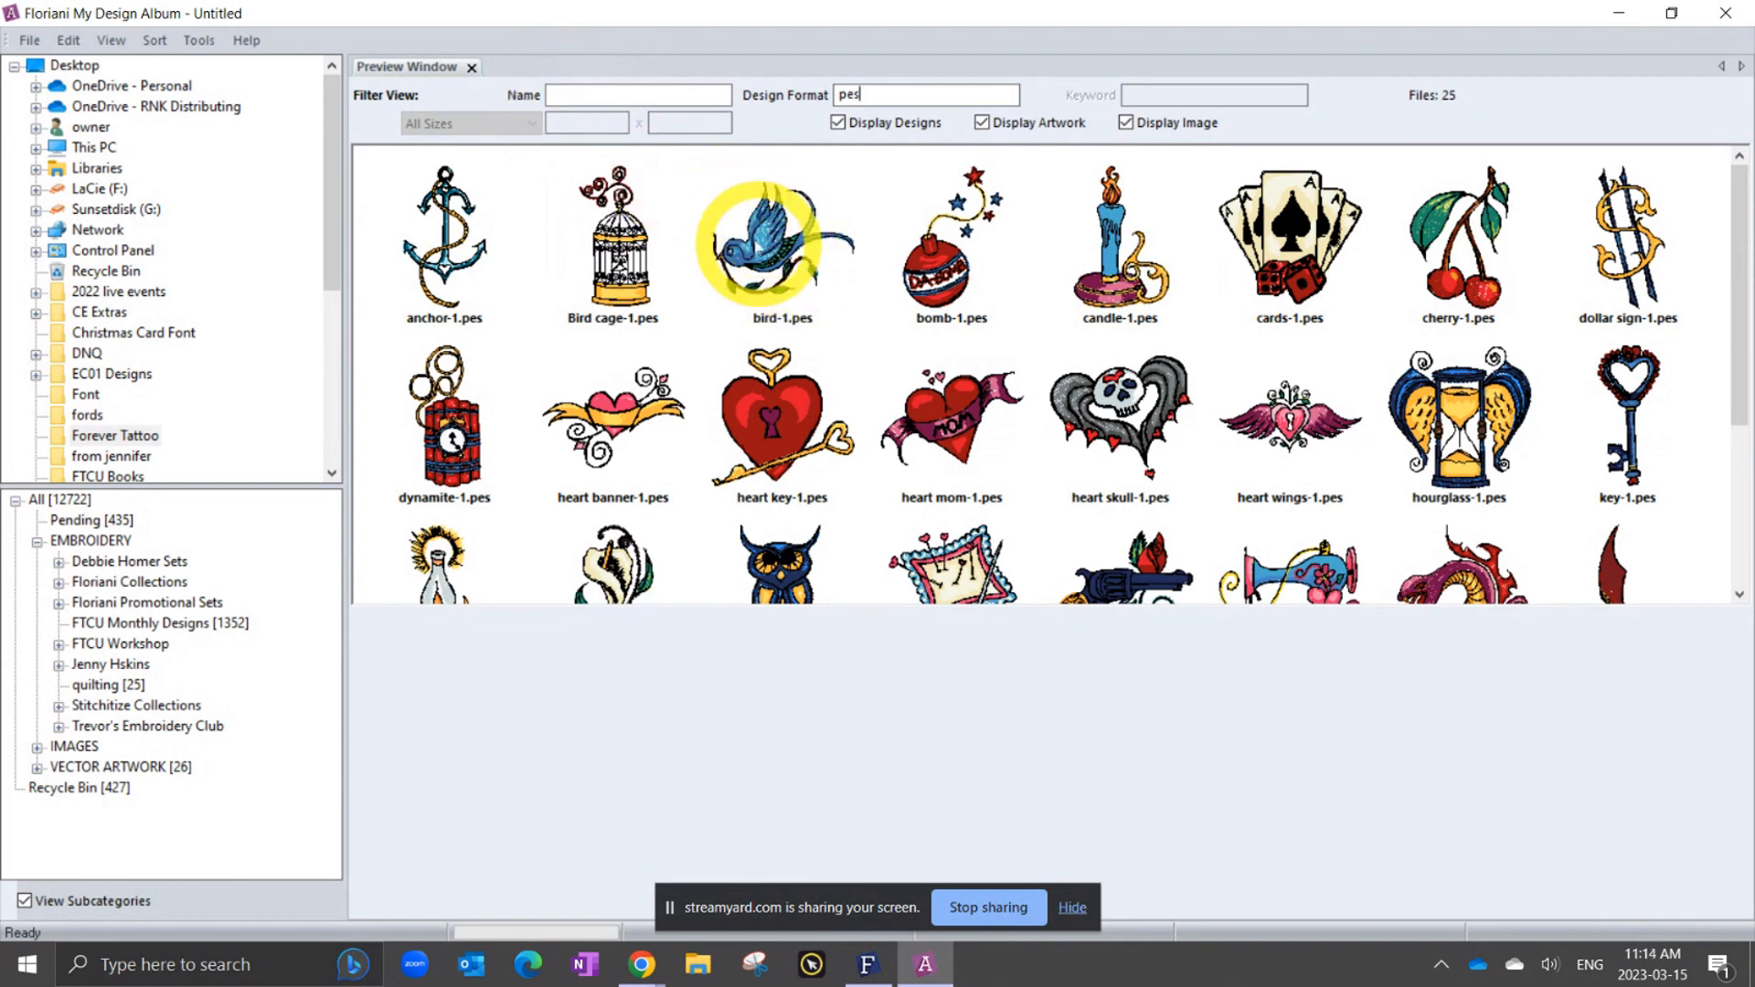
# Filter the Forever Tattoo designs by the name "b" and clear the format filter.
pyautogui.click(590, 97)
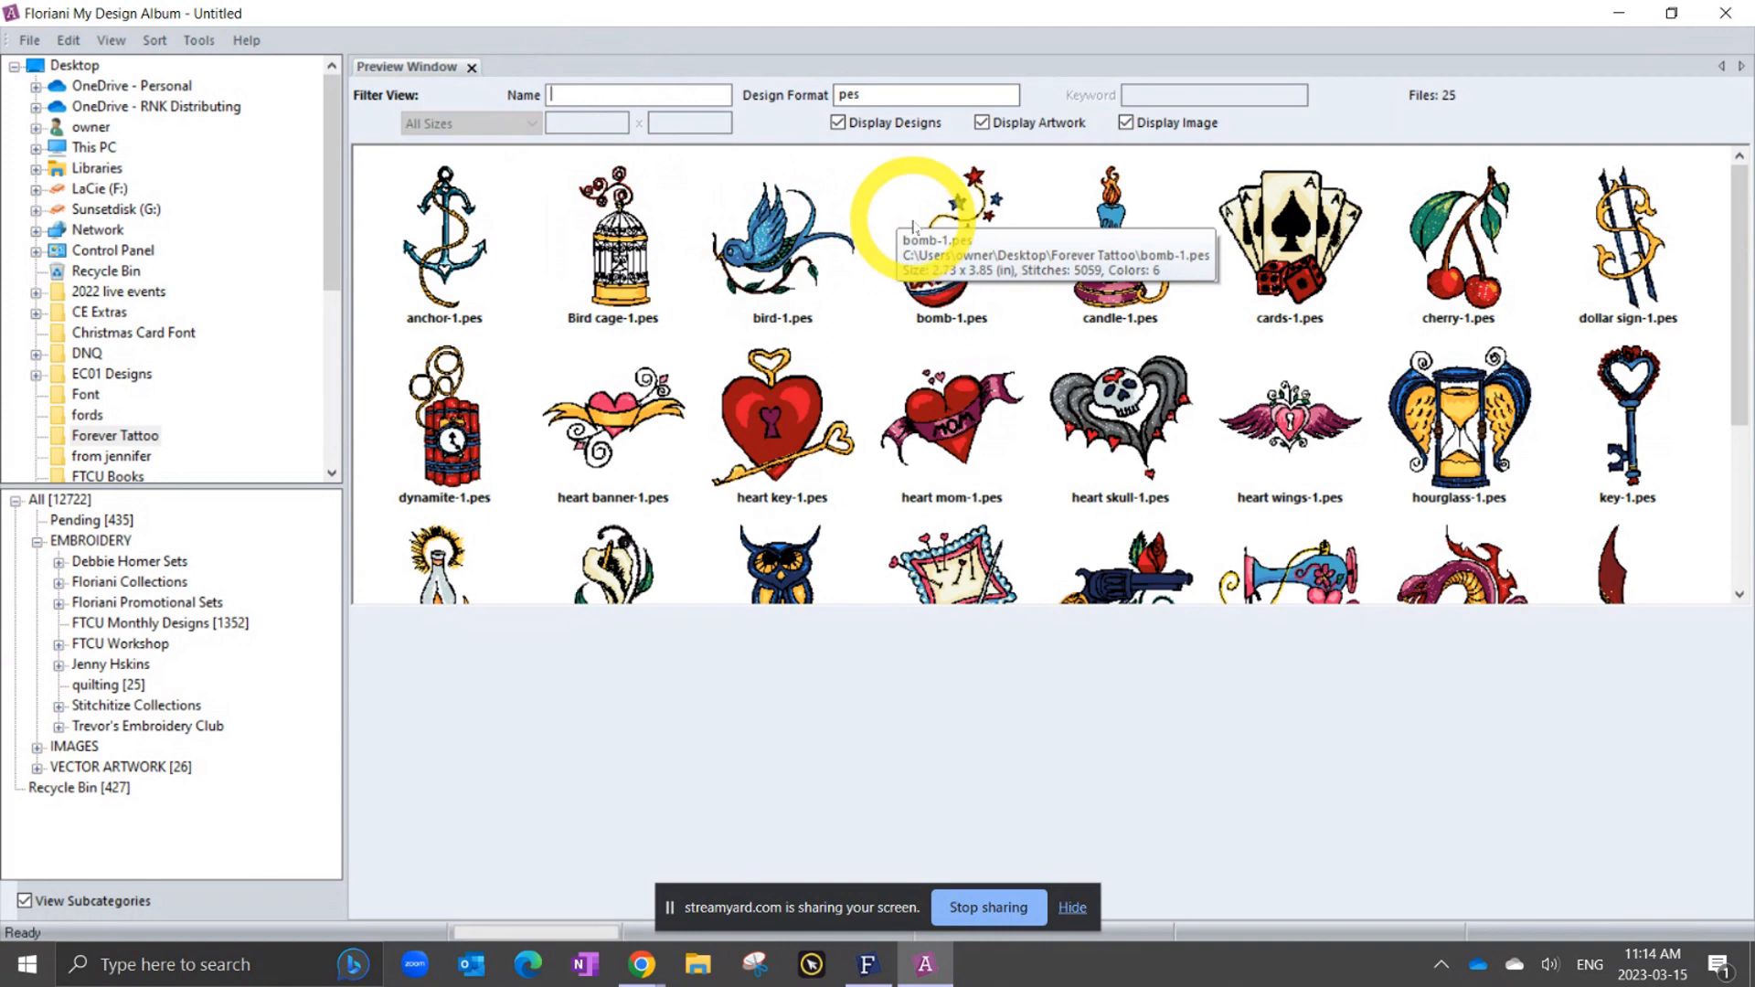
pyautogui.write('n')
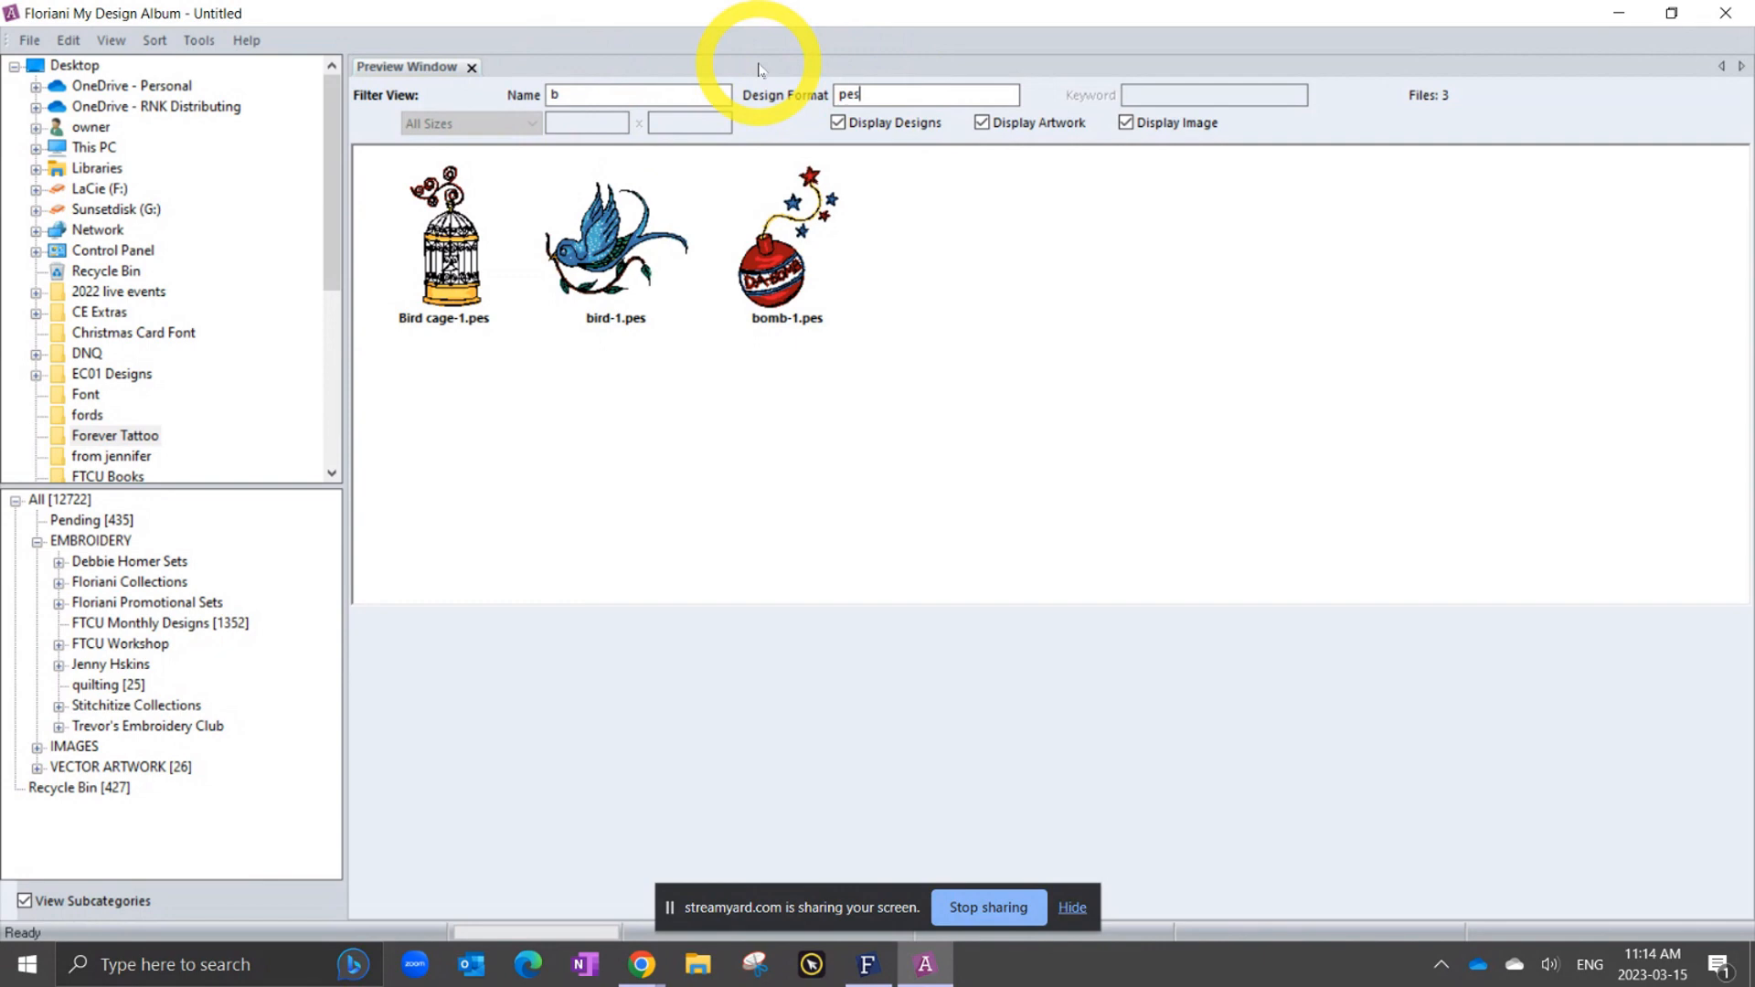
pyautogui.press('BackSpace')
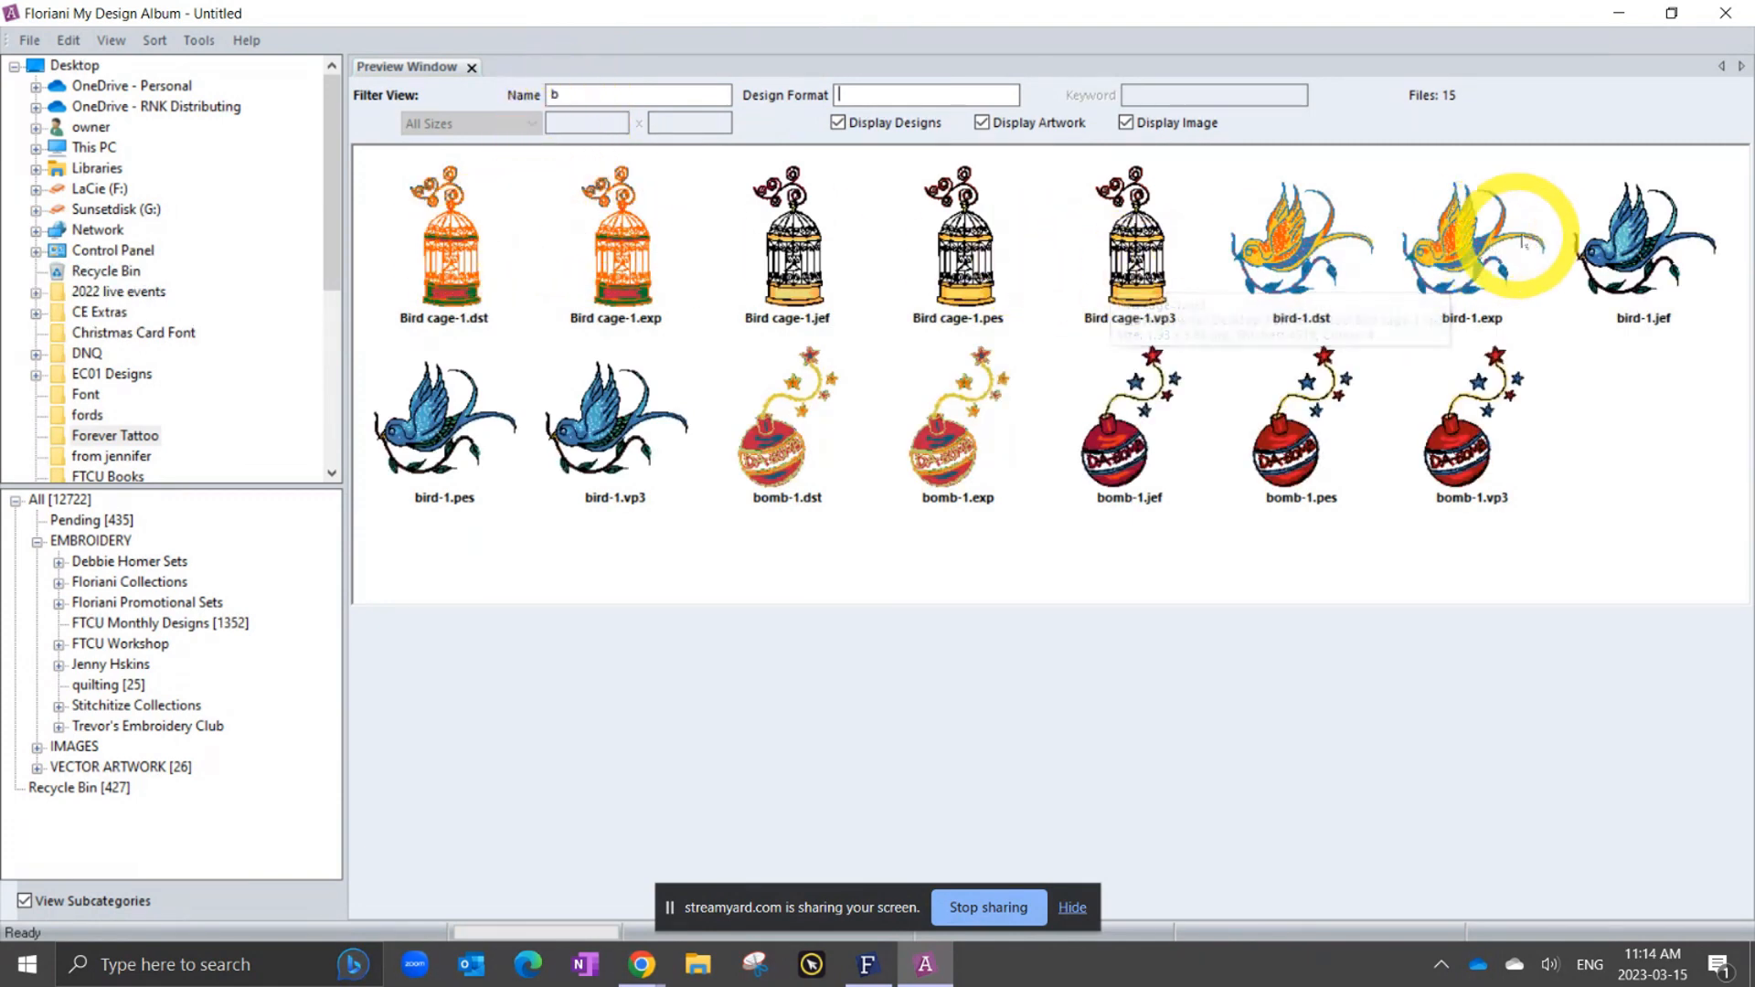
pyautogui.moveTo(1537, 240)
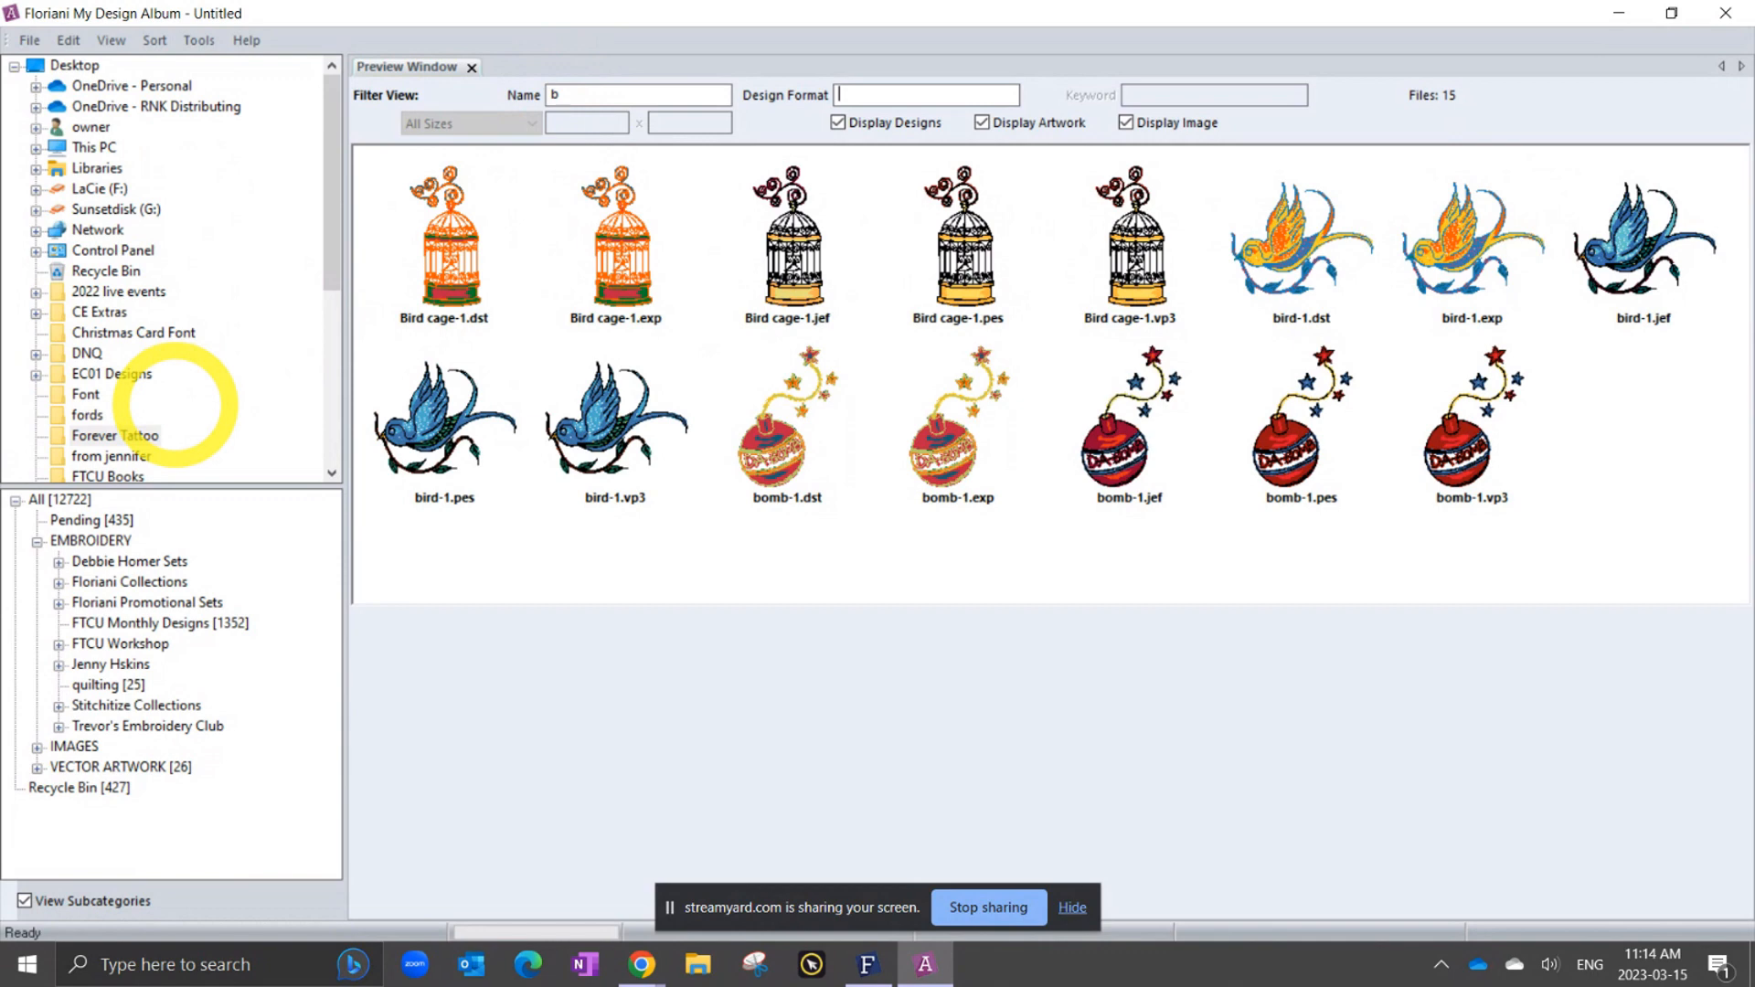
# Clear the name filter and limit the Forever Tattoo designs to the pes format again.
pyautogui.click(608, 95)
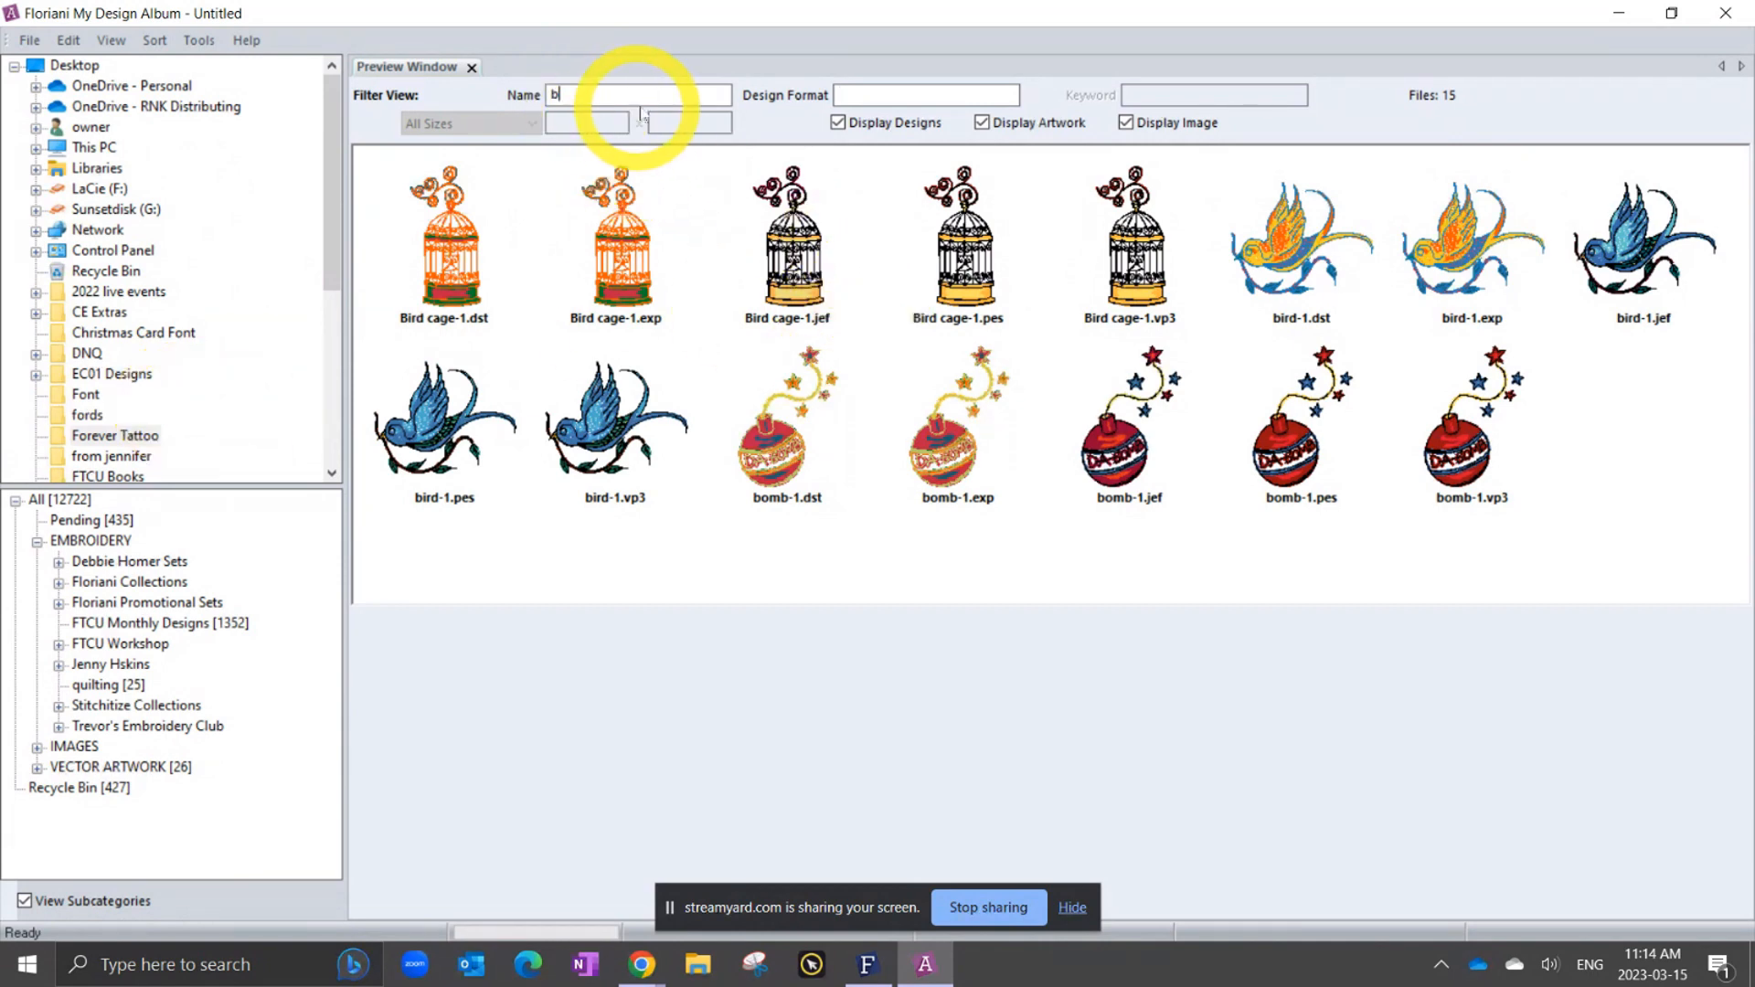
pyautogui.press('BackSpace')
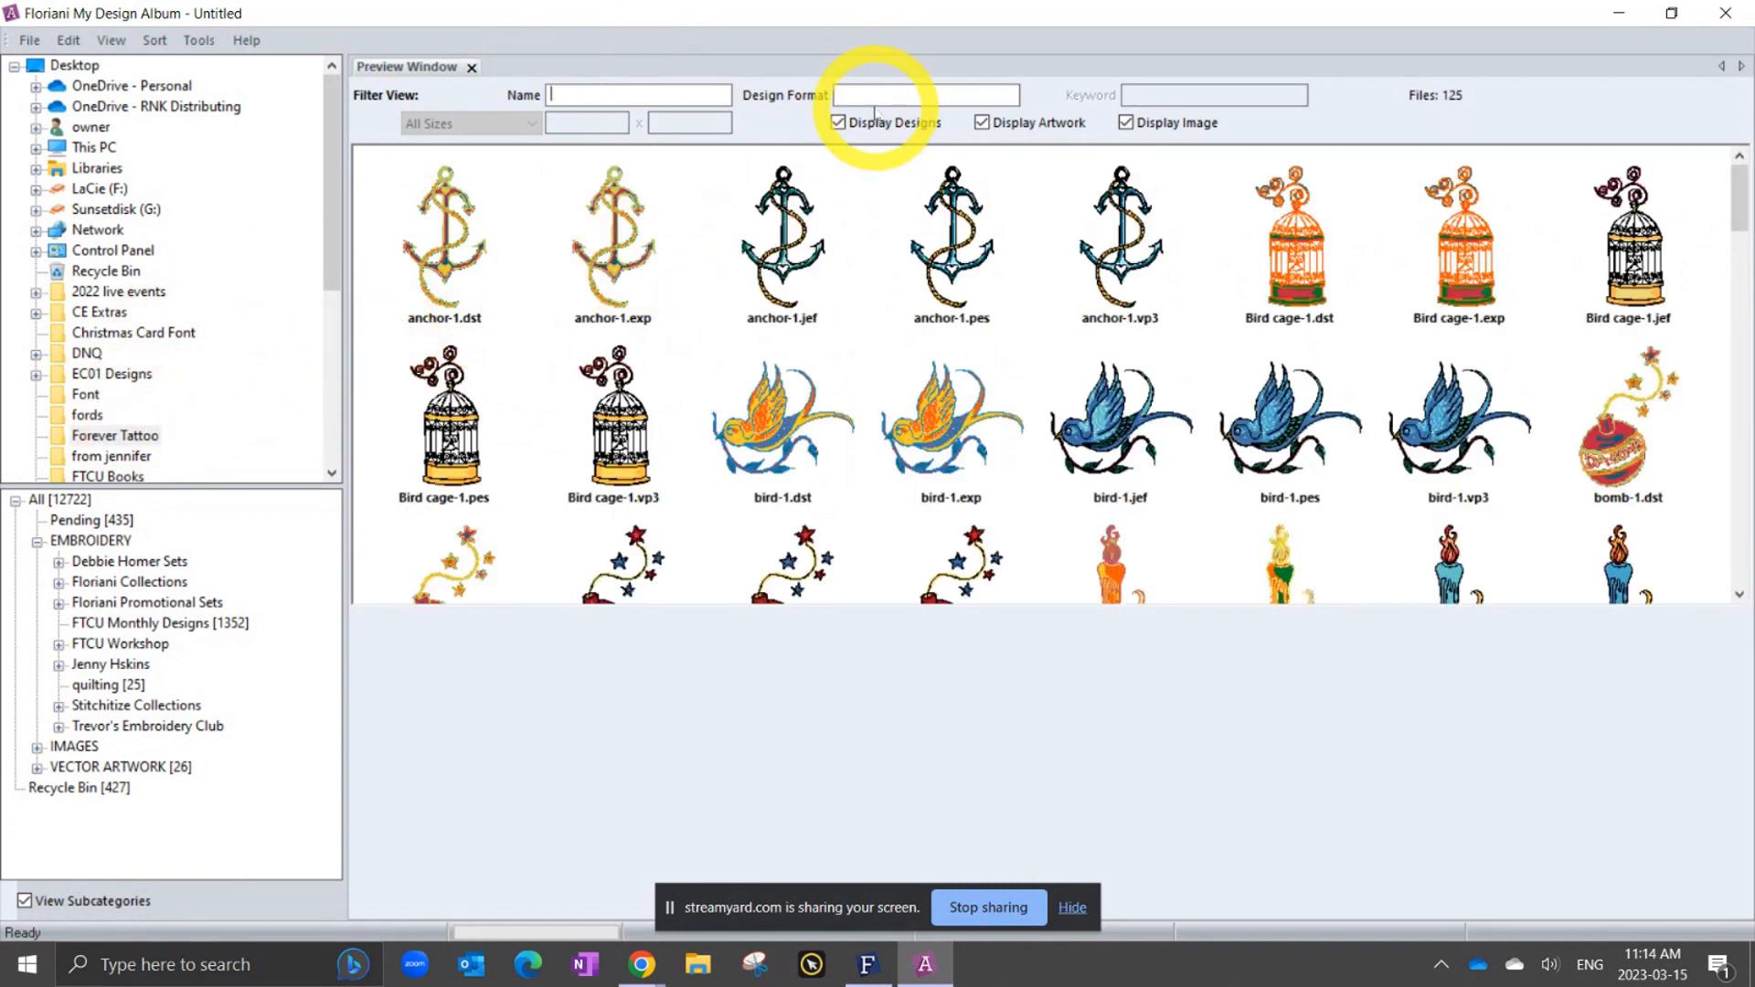
pyautogui.write('pes')
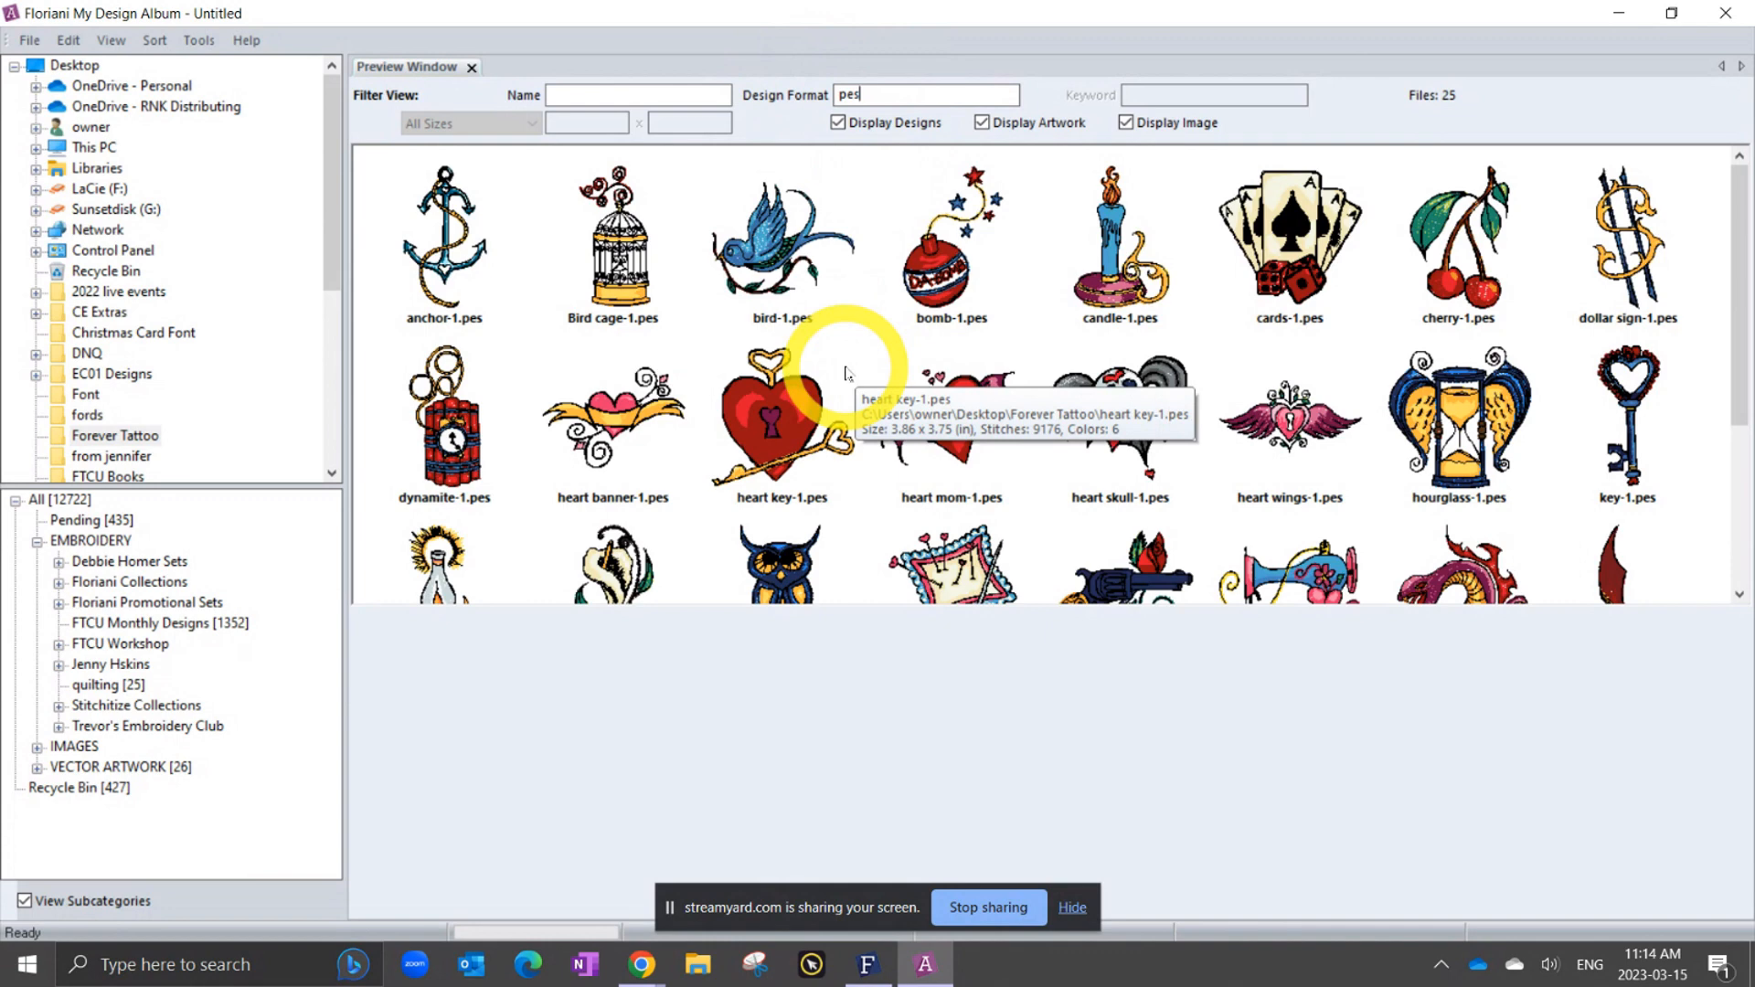
# Browse the filtered tattoo designs and select anchor-1.pes to view its design details.
pyautogui.scroll(-1, 845, 373)
pyautogui.scroll(1, 845, 373)
pyautogui.click(434, 245)
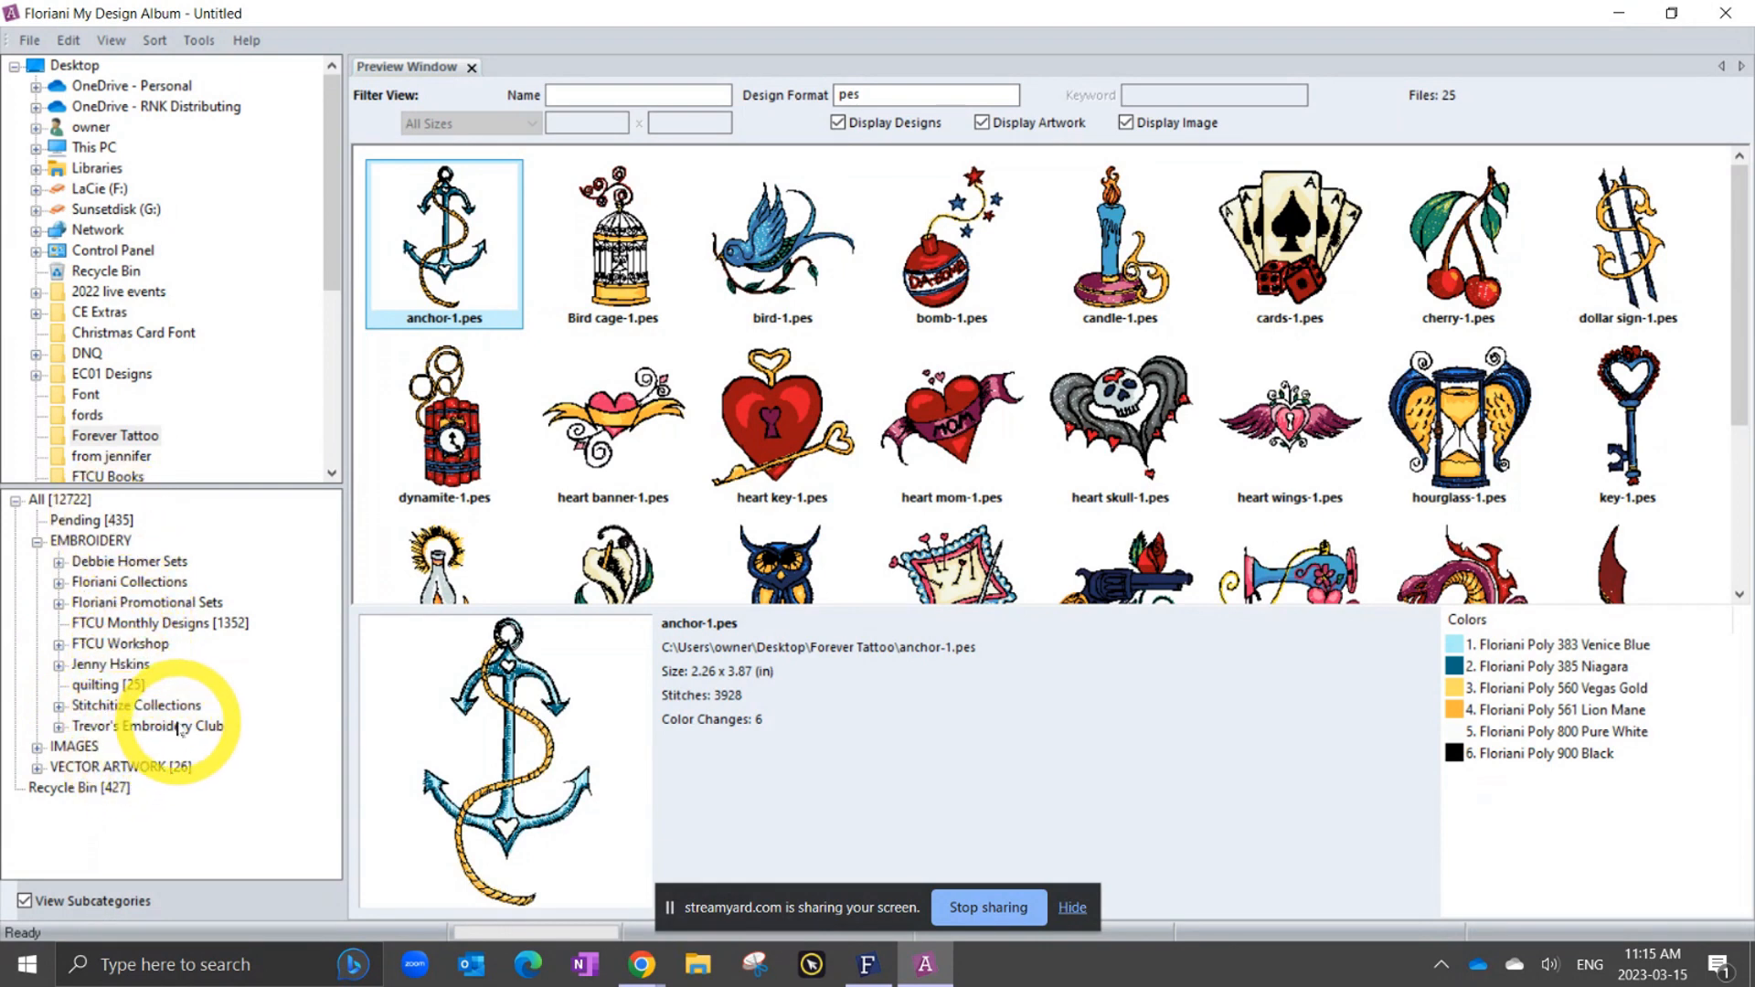
# Show the FTCU Monthly Designs category and clear the design format filter.
pyautogui.click(184, 627)
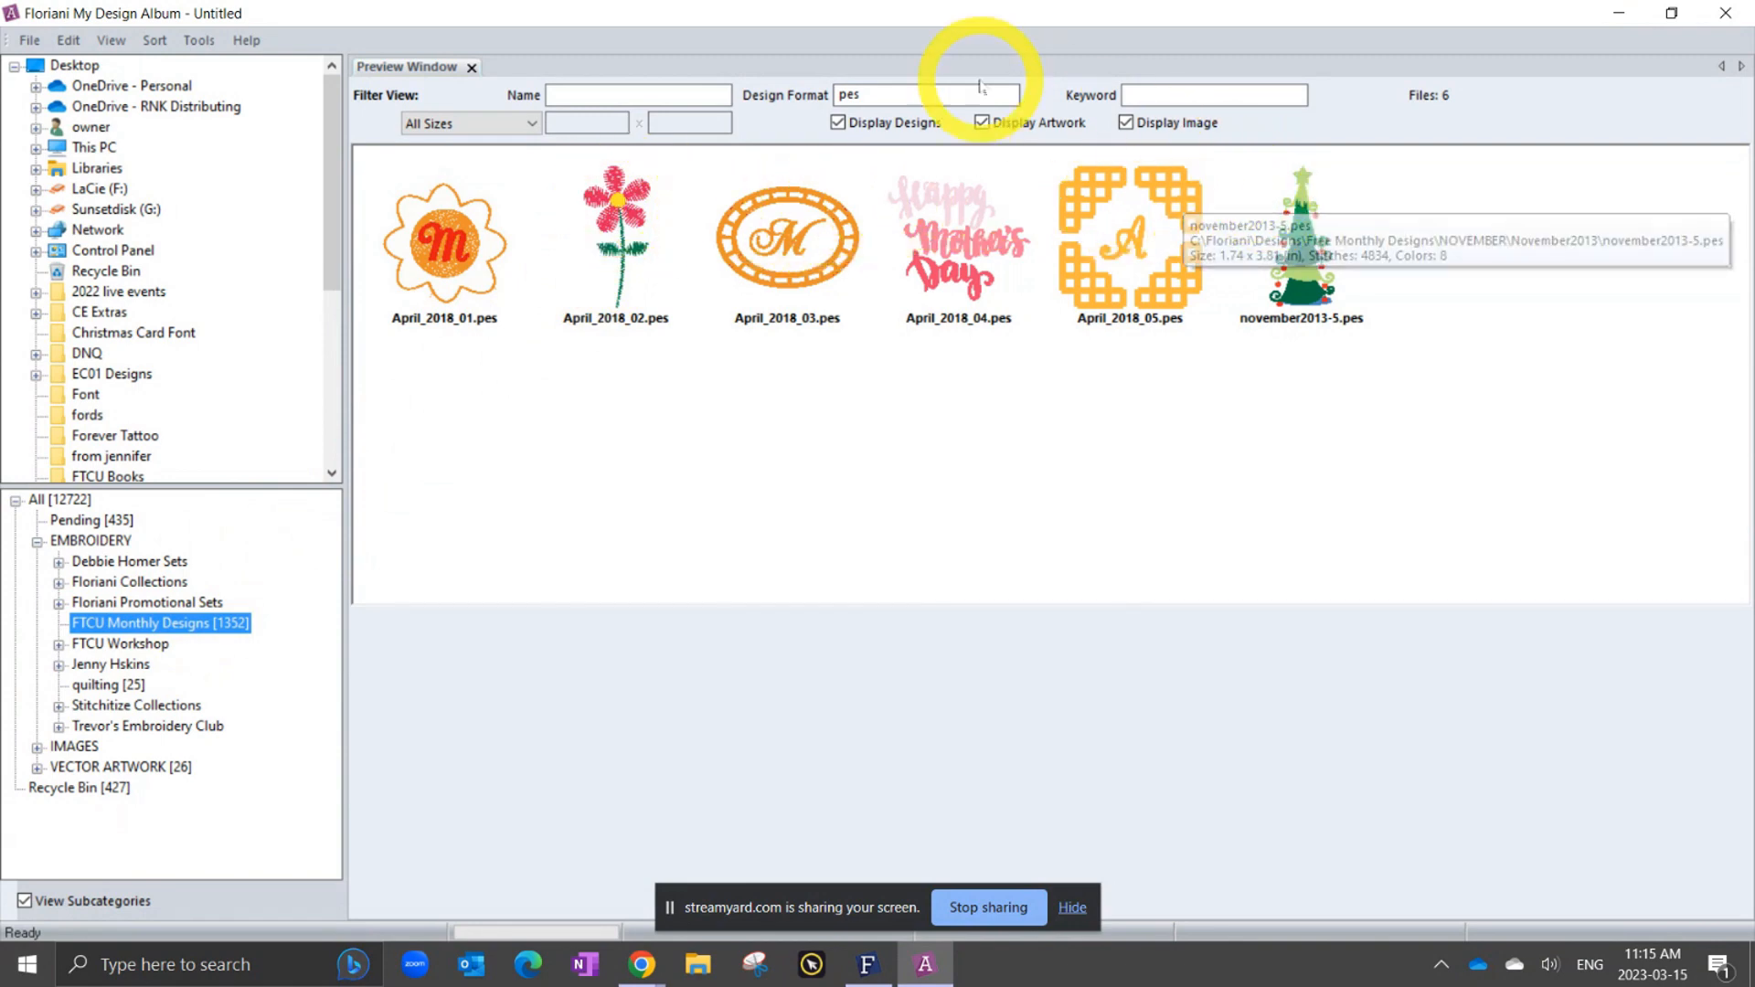
pyautogui.click(868, 100)
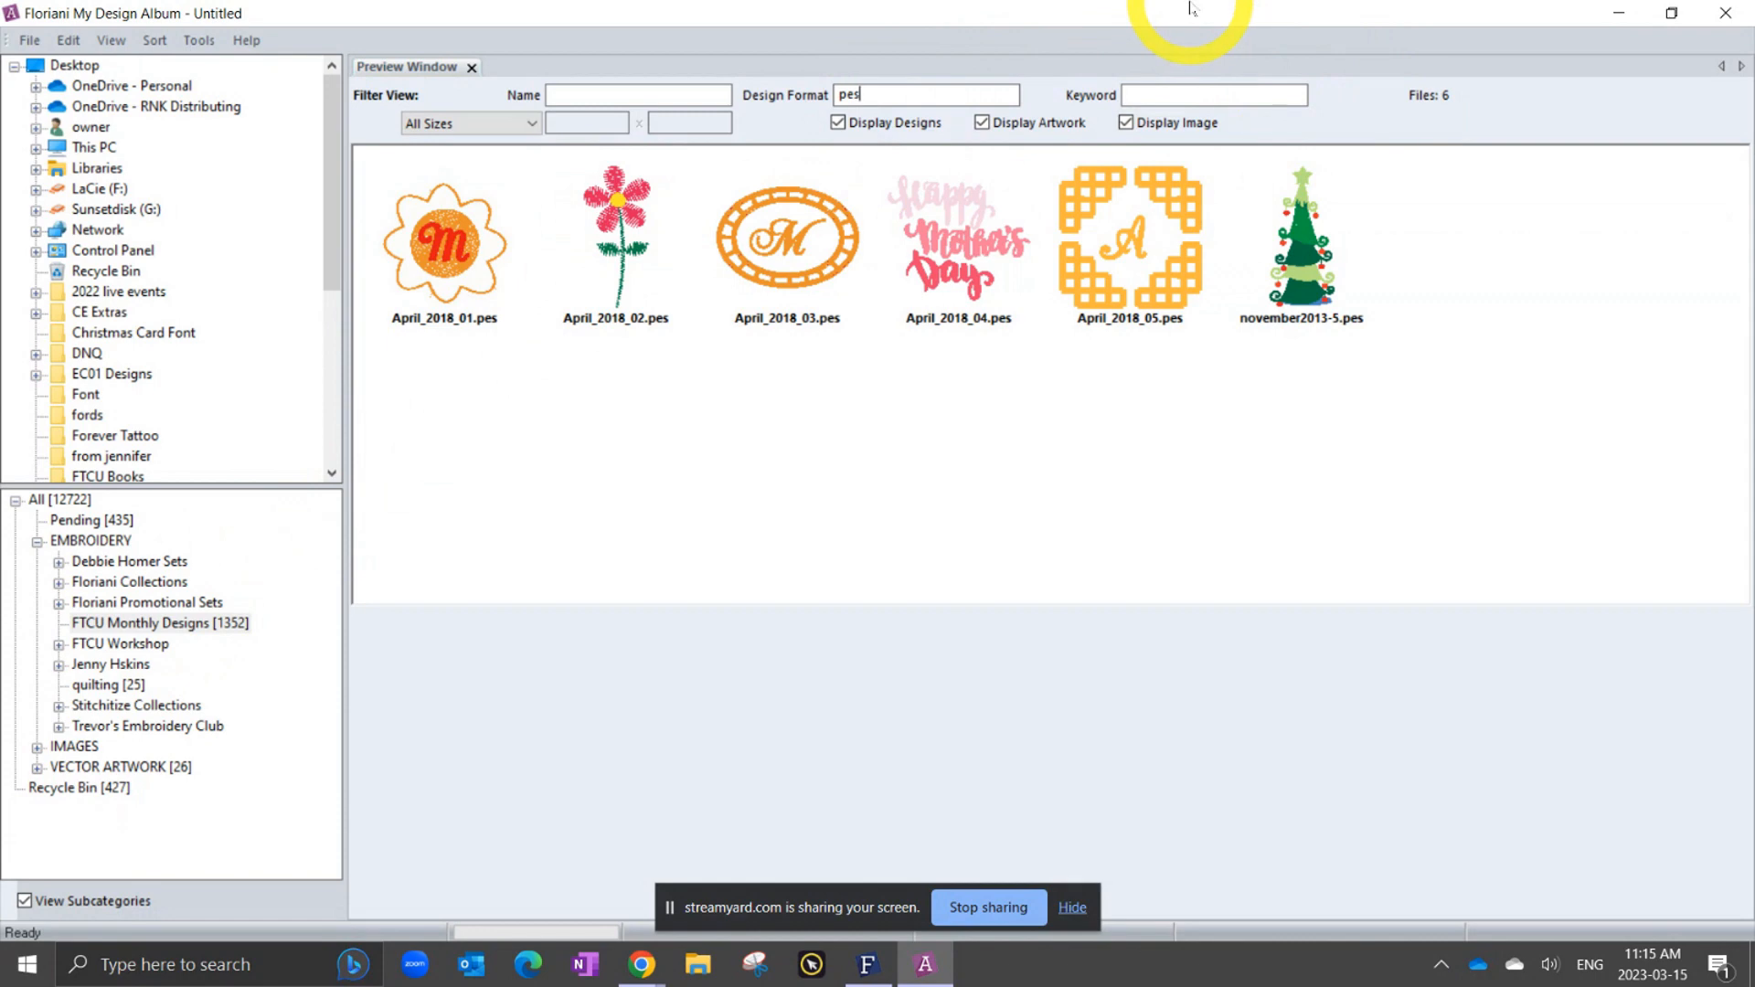
pyautogui.press('BackSpace')
pyautogui.press('BackSpace')
pyautogui.press('BackSpace')
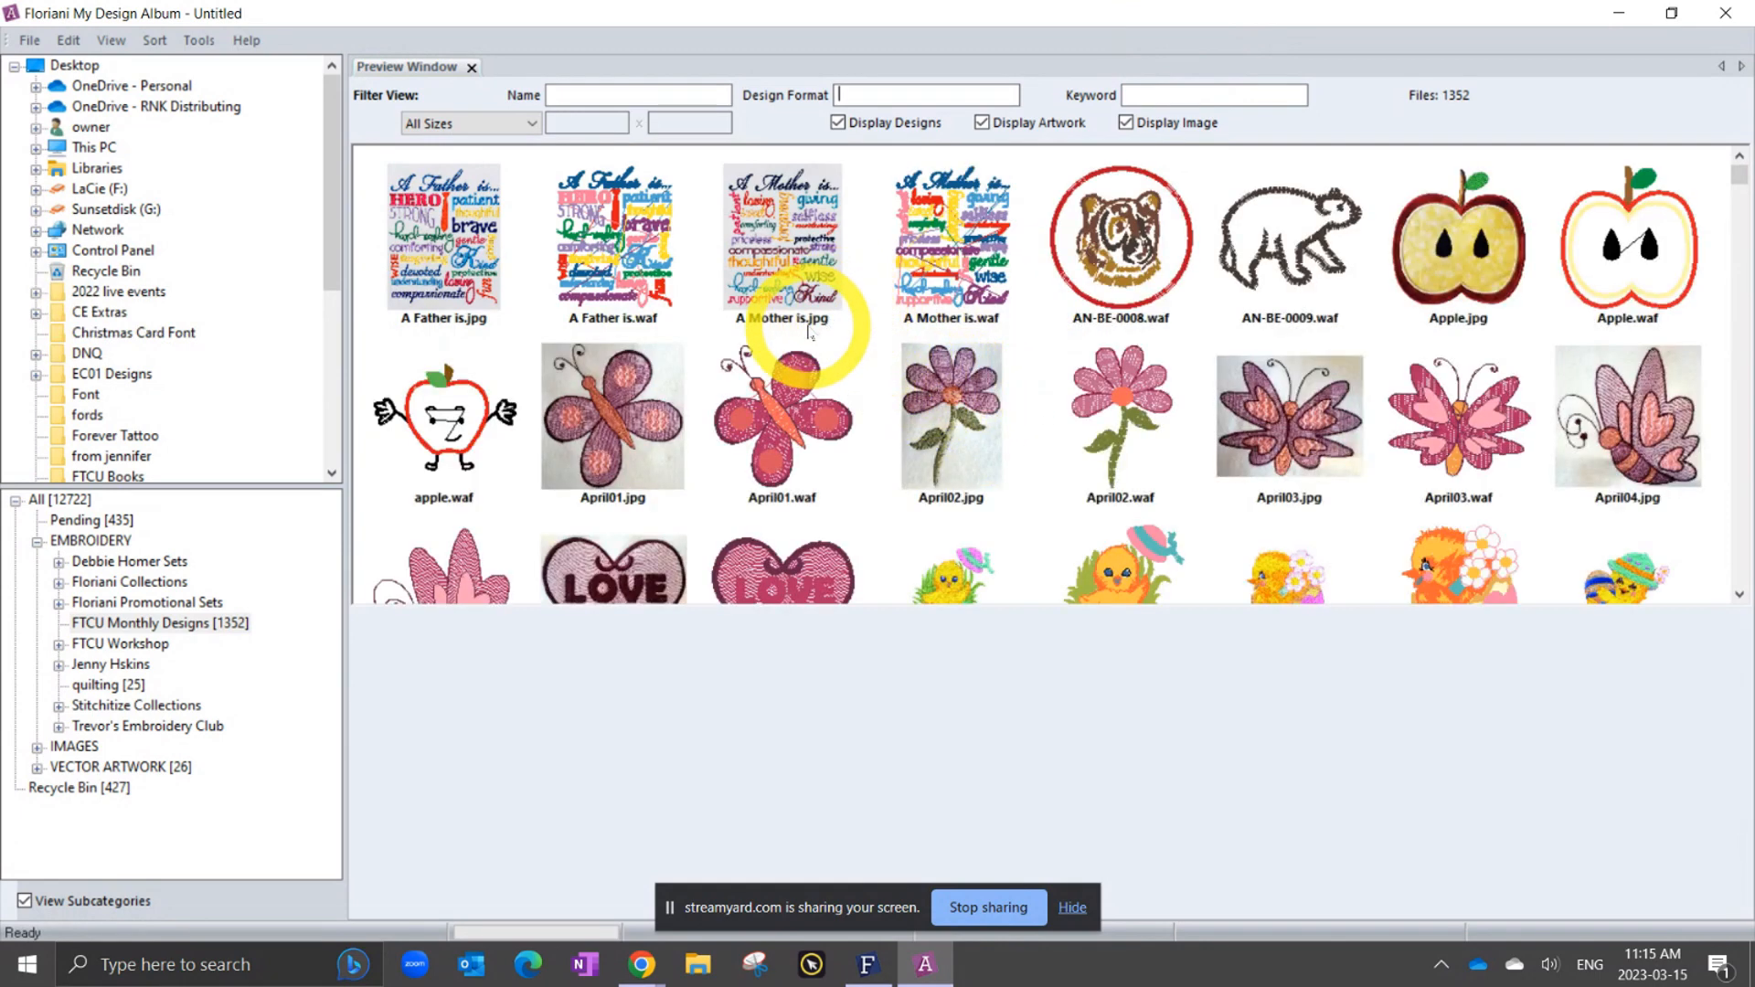
# Hide images and artwork so that the FTCU Monthly Designs preview is limited to embroidery designs.
pyautogui.moveTo(819, 327)
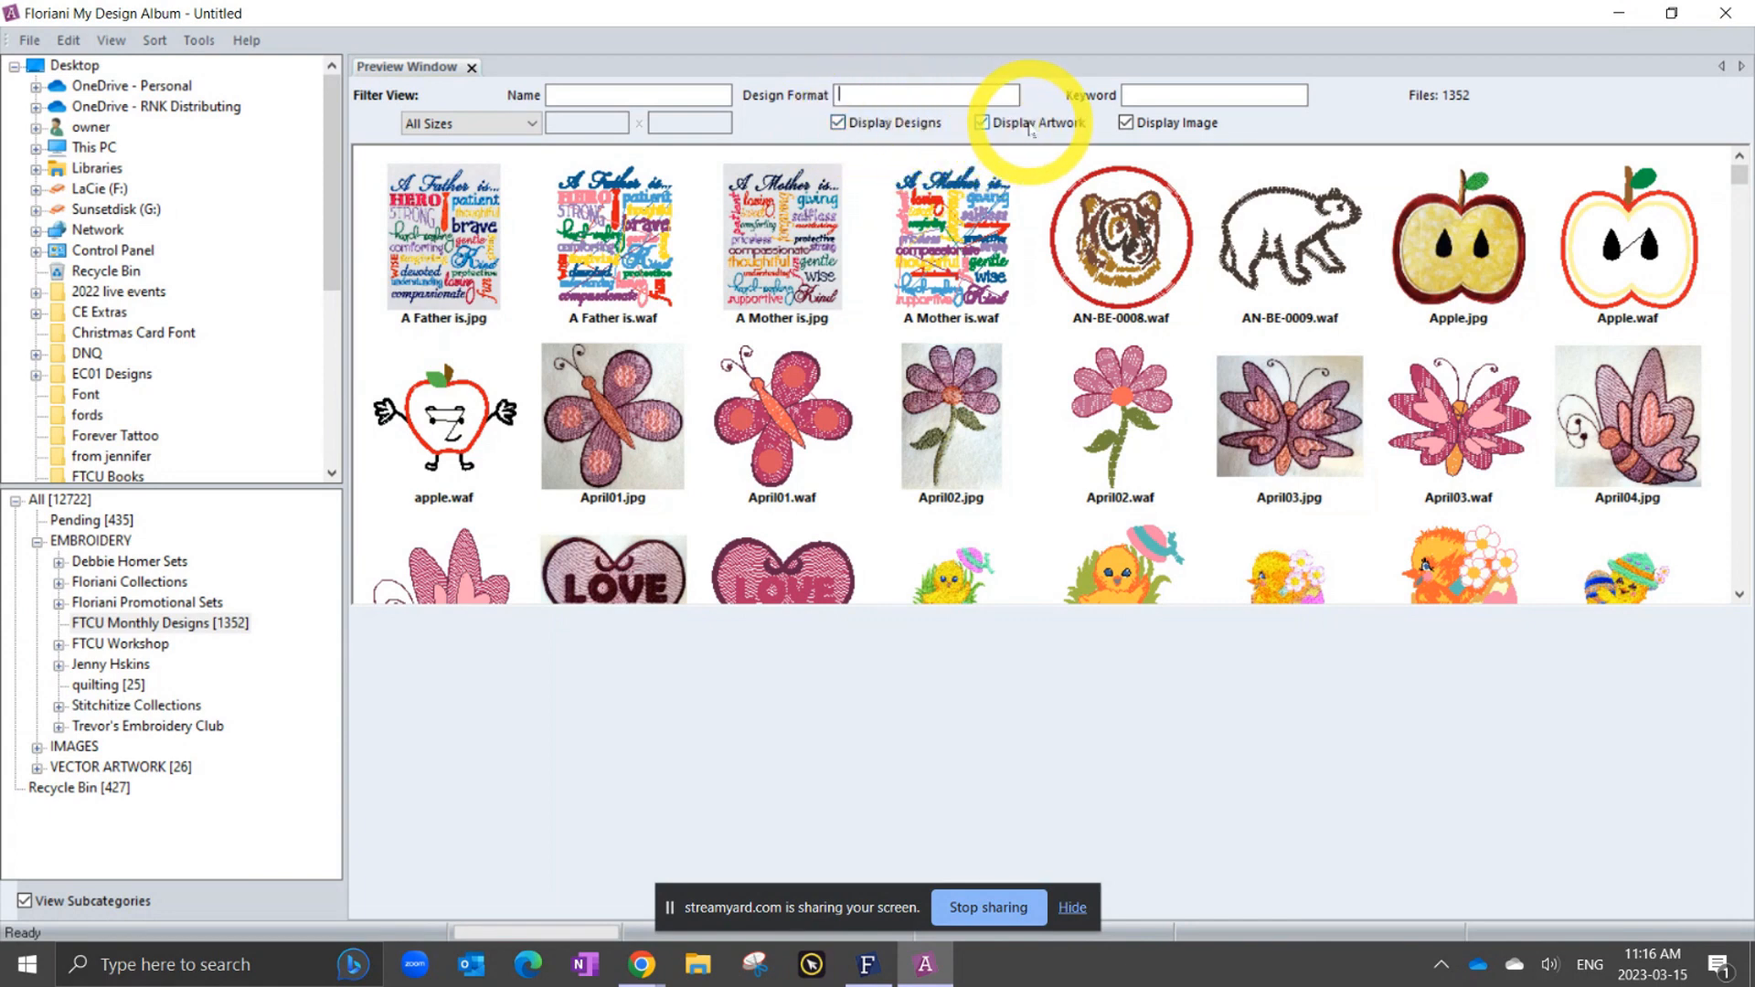
pyautogui.click(1124, 123)
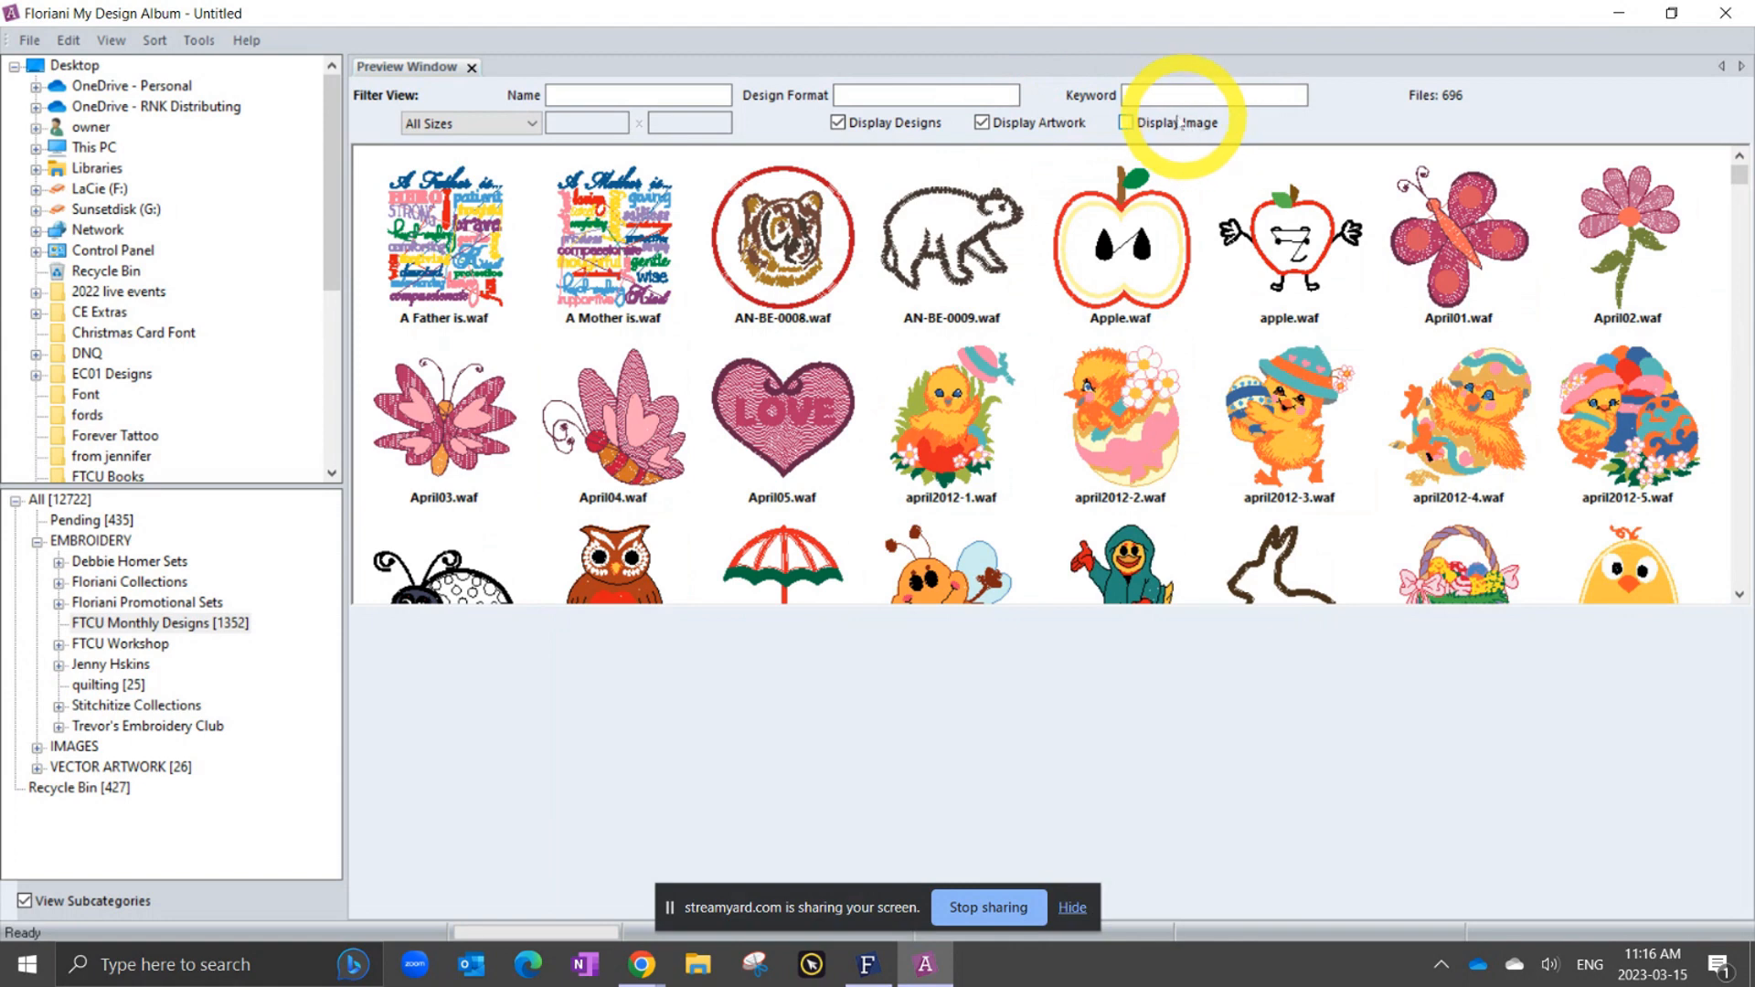
pyautogui.click(981, 124)
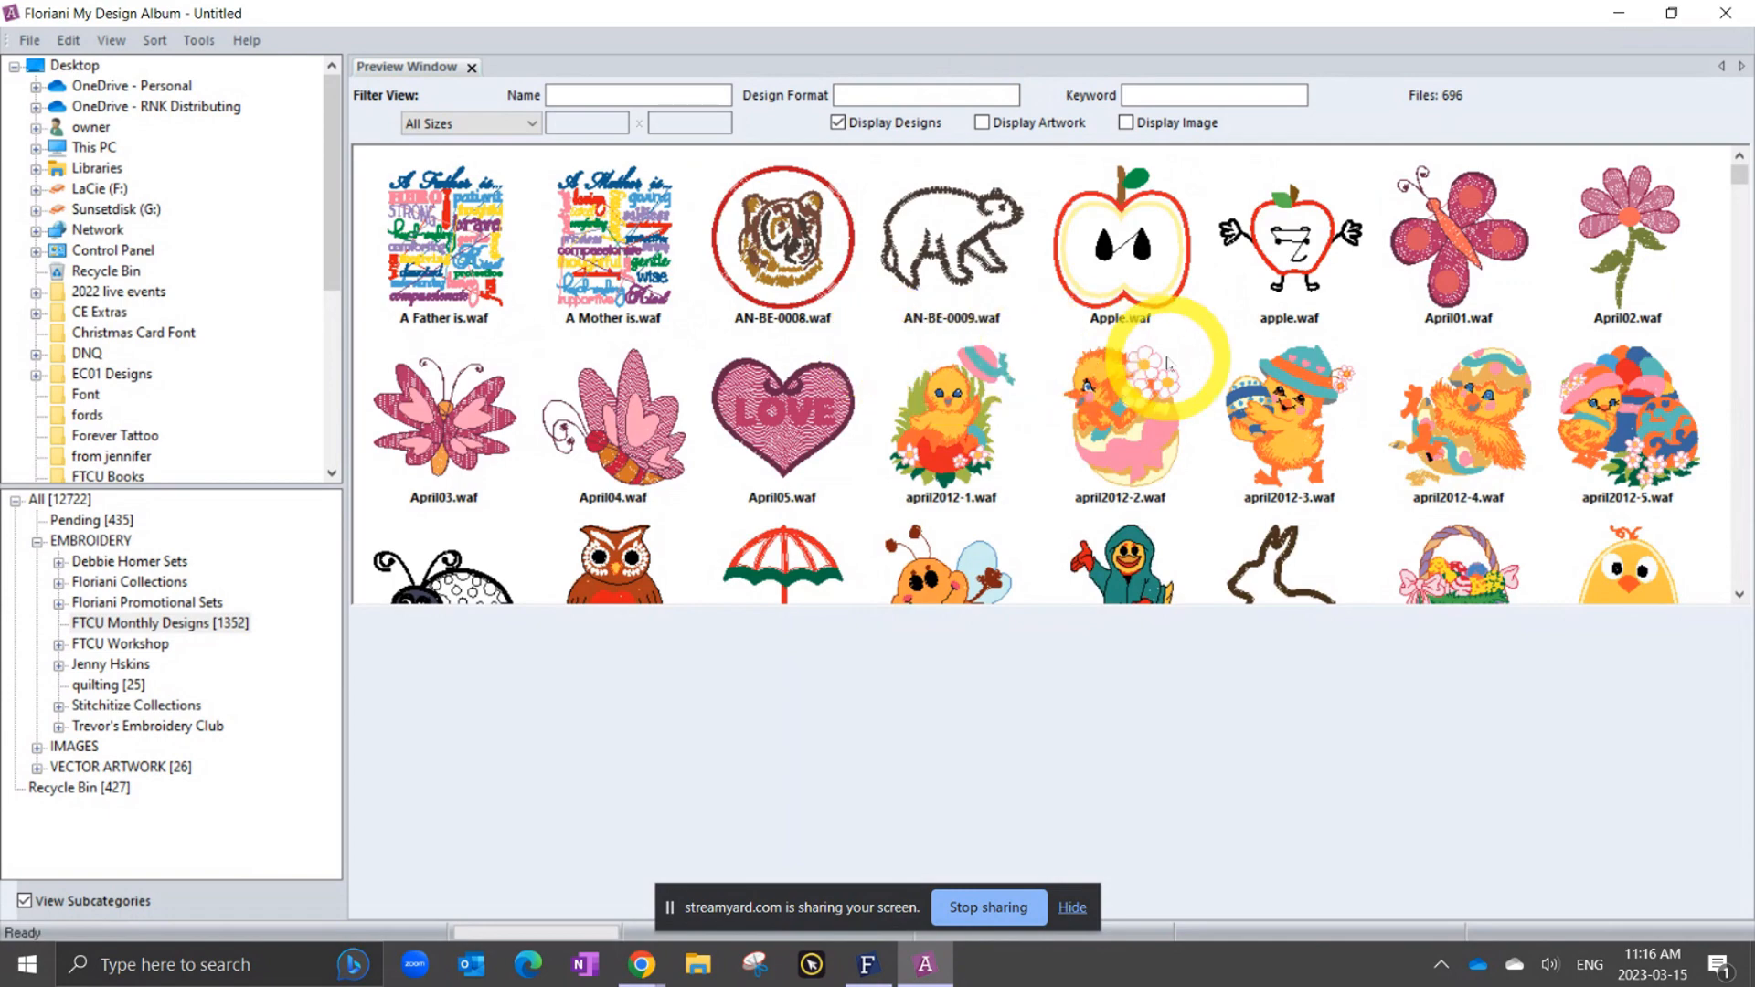
# Find the spring bird design April_2019_03.waf in the monthly designs and open it in Floriani Software.
pyautogui.scroll(-3, 1177, 374)
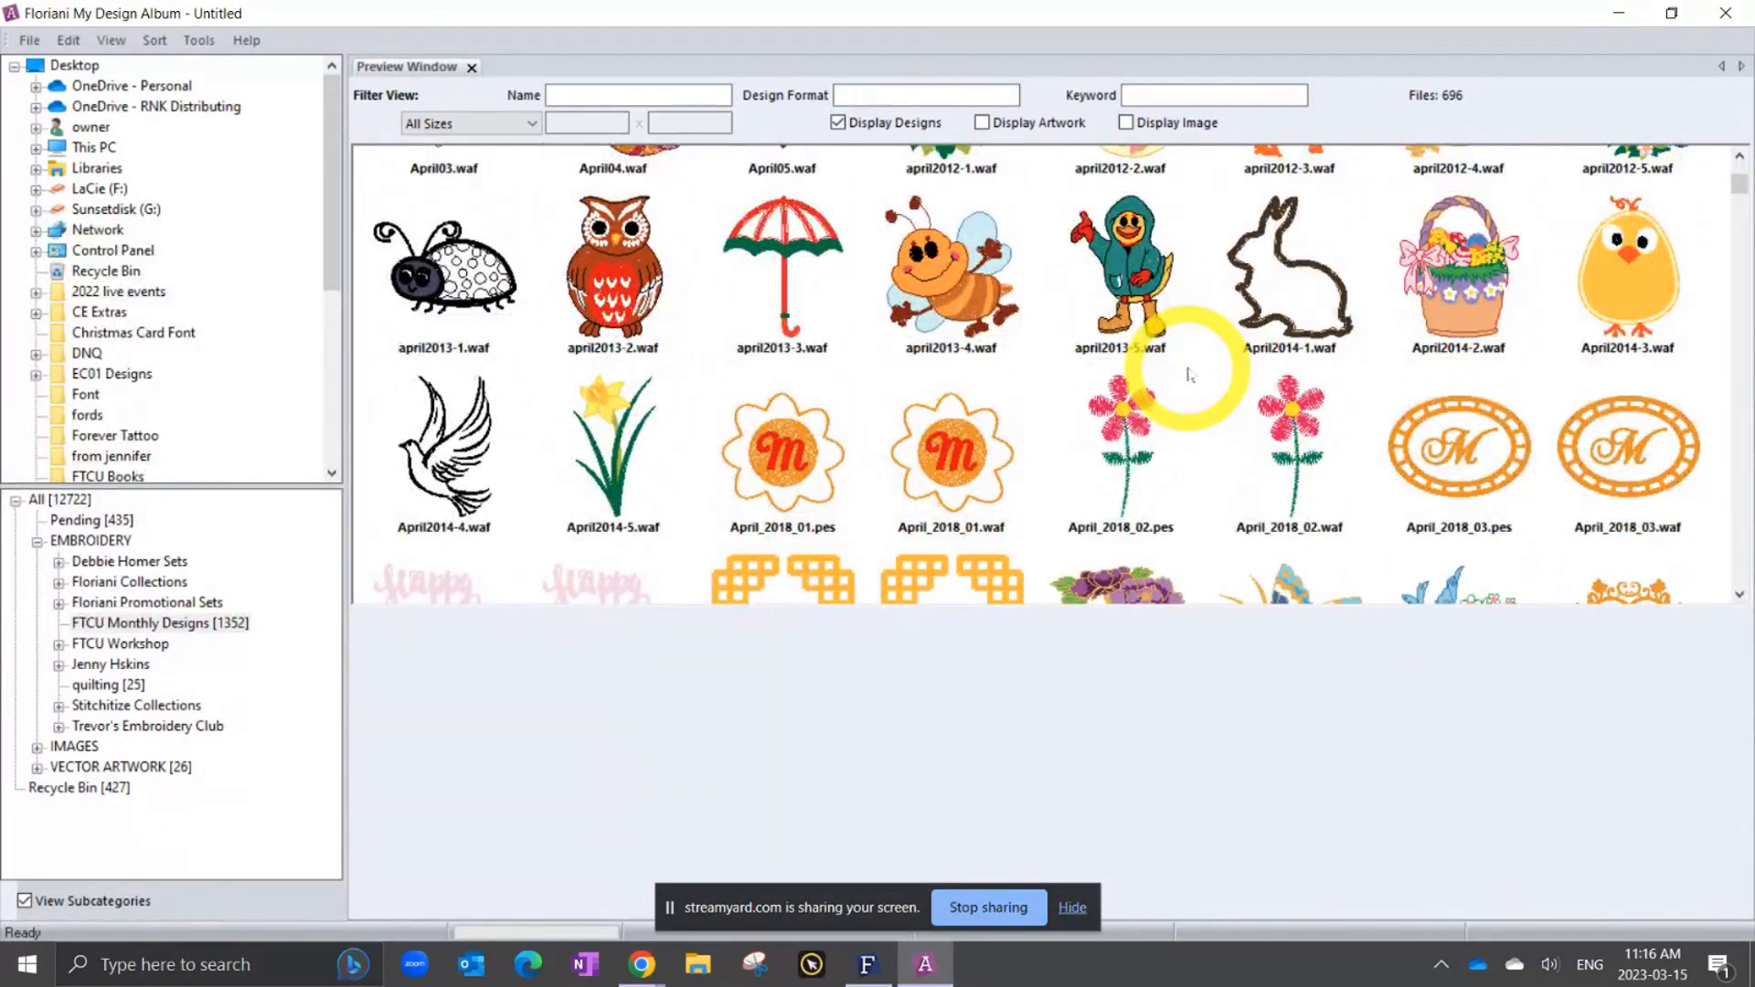
pyautogui.scroll(-3, 1189, 374)
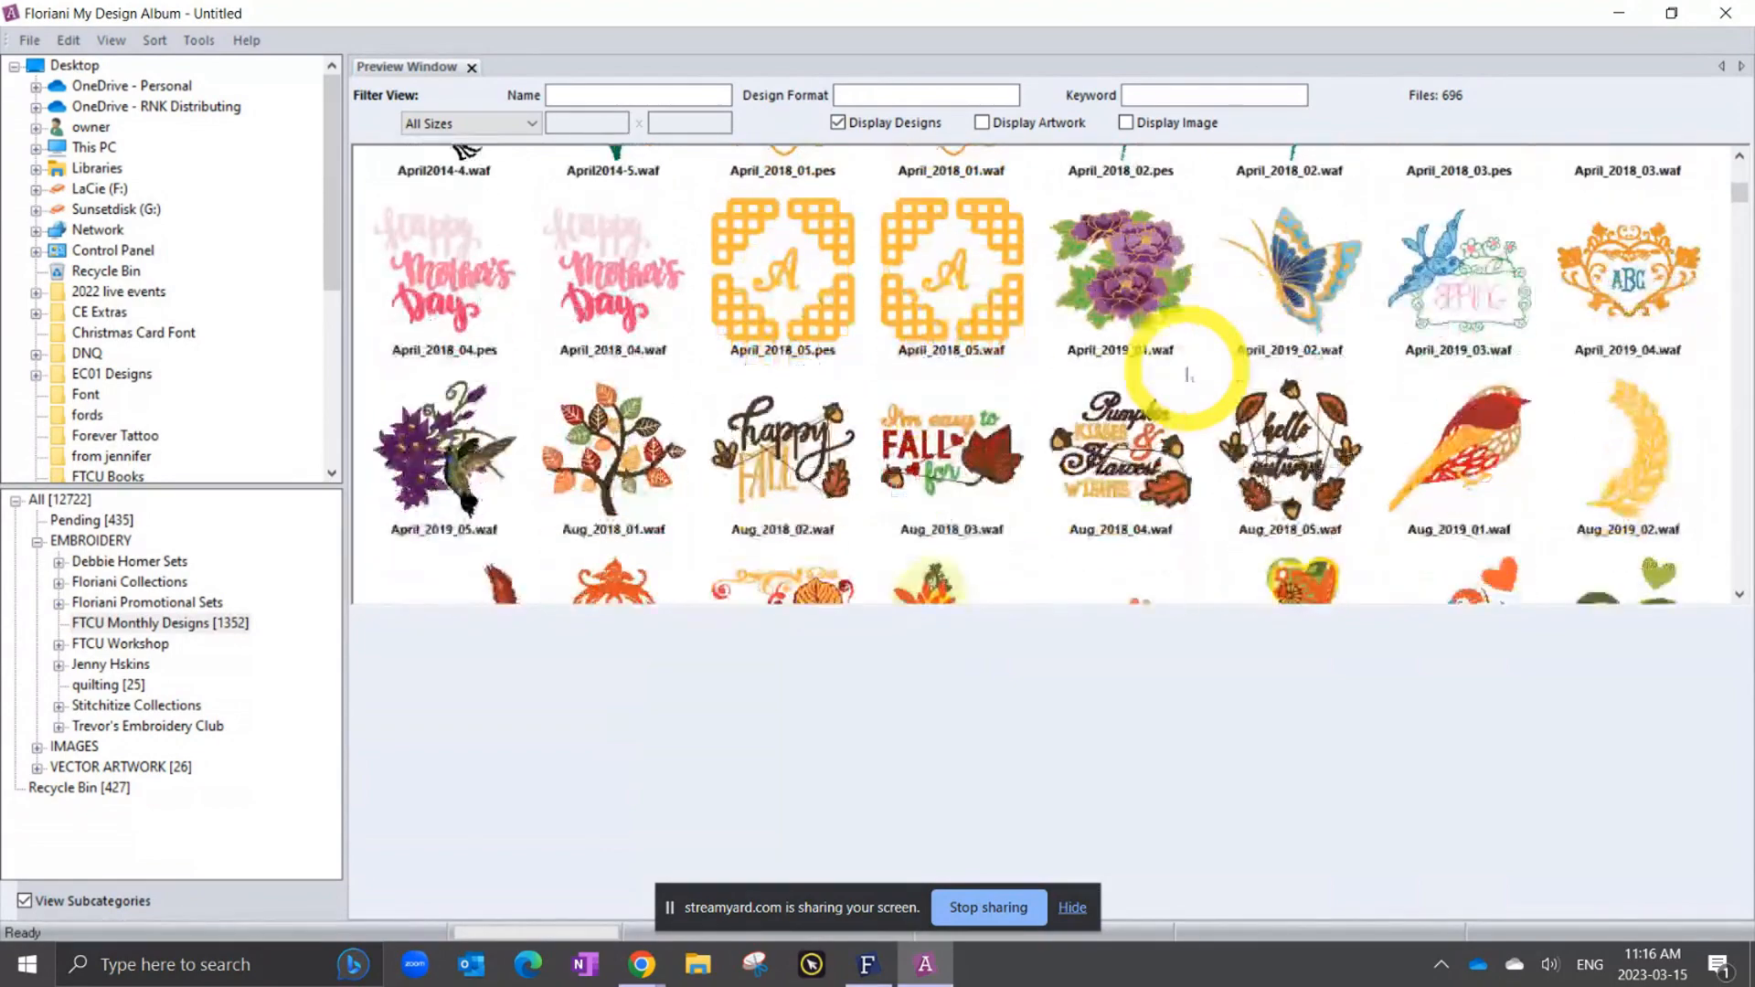
pyautogui.scroll(-1, 1188, 375)
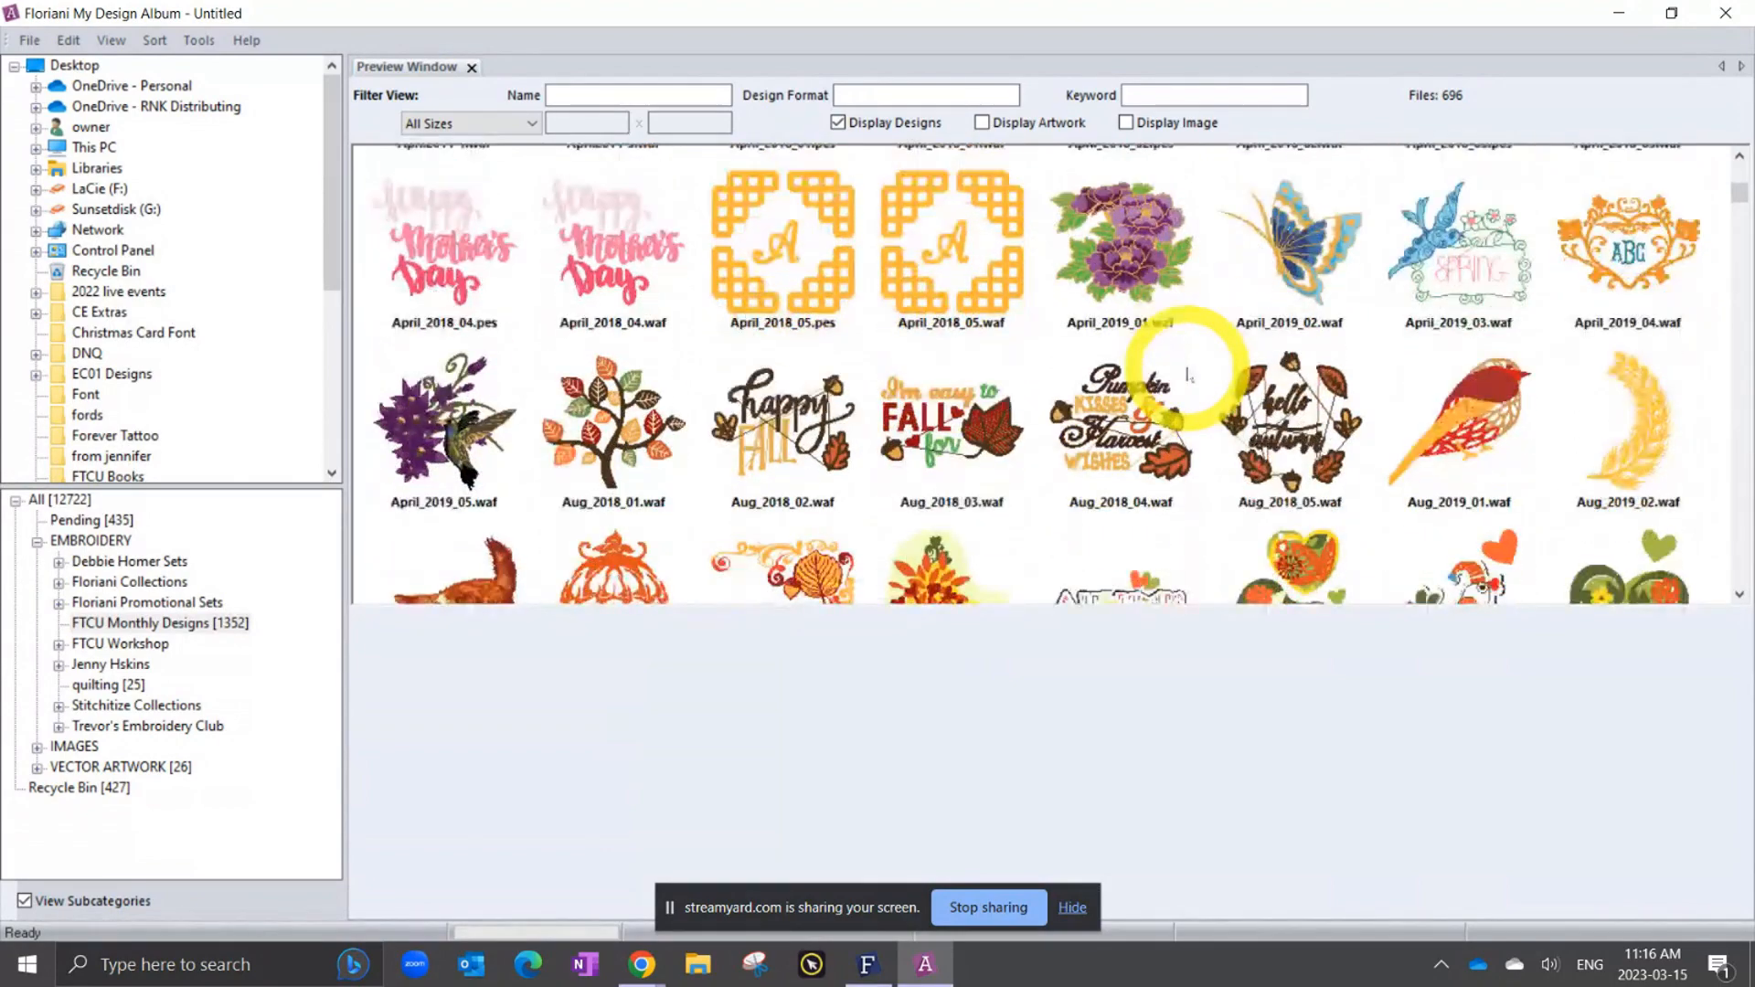
pyautogui.click(1452, 260)
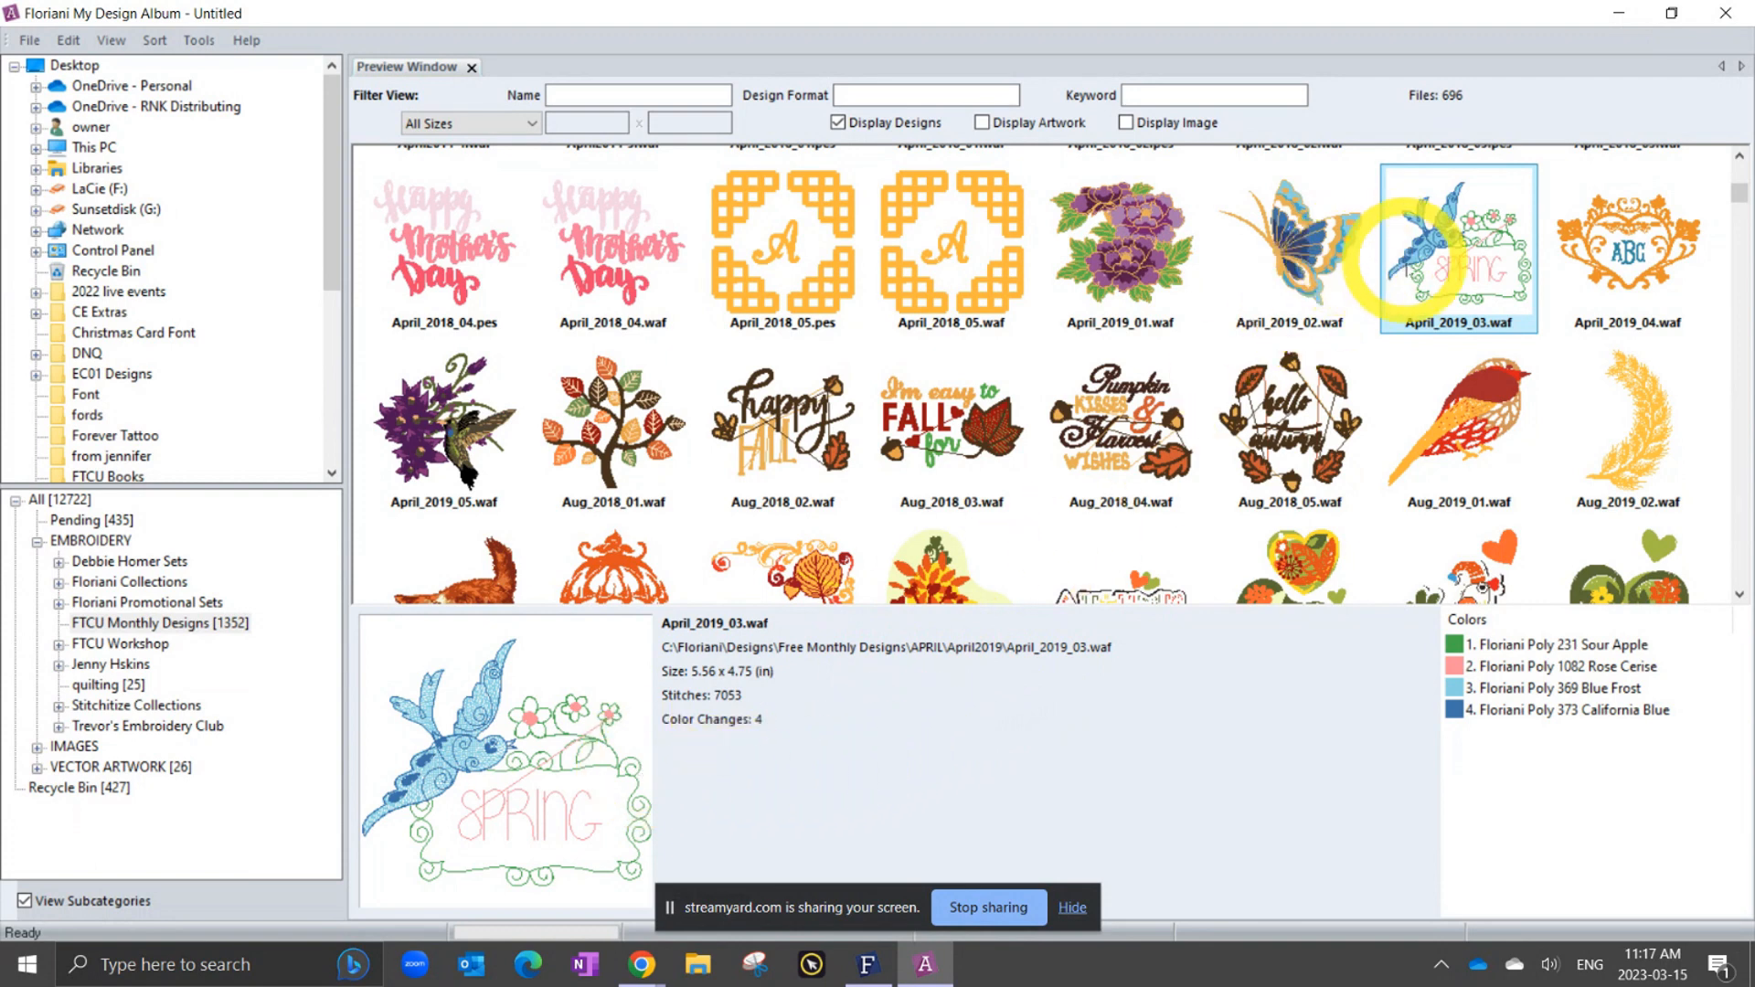
pyautogui.rightClick(1451, 224)
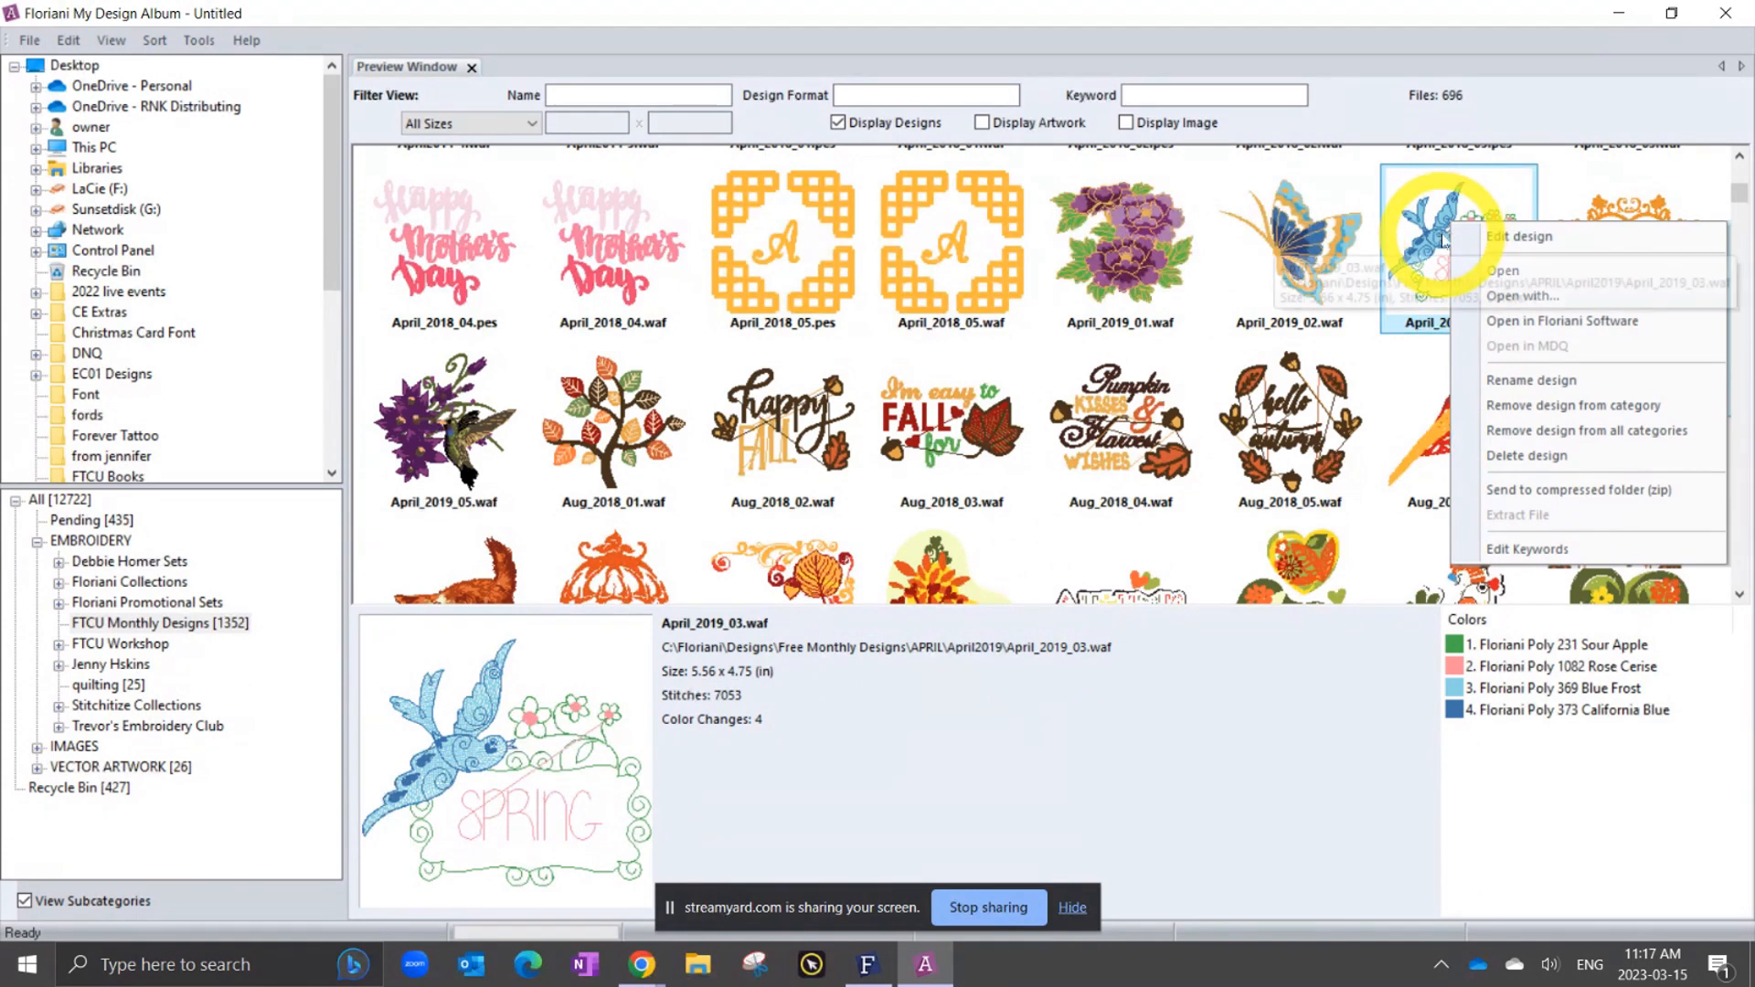
pyautogui.click(1549, 325)
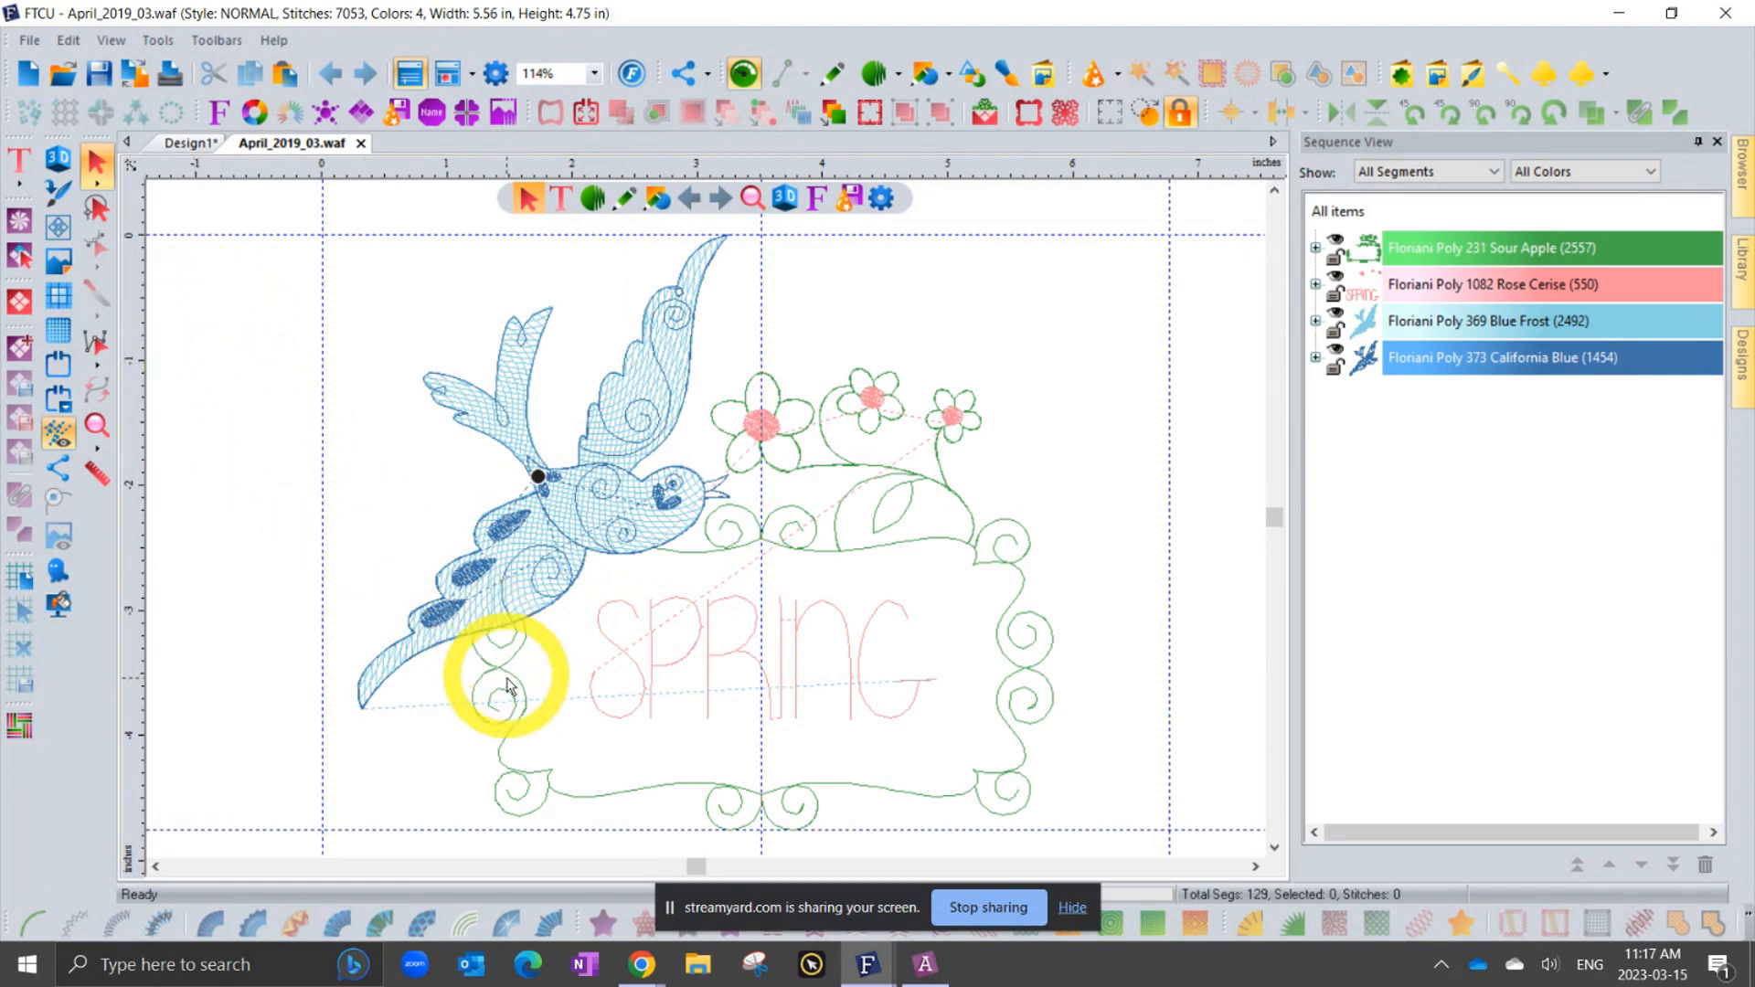
# Switch back to My Design Album, open the butterfly April_2019_02.waf in Floriani Software, and display that design.
pyautogui.click(925, 967)
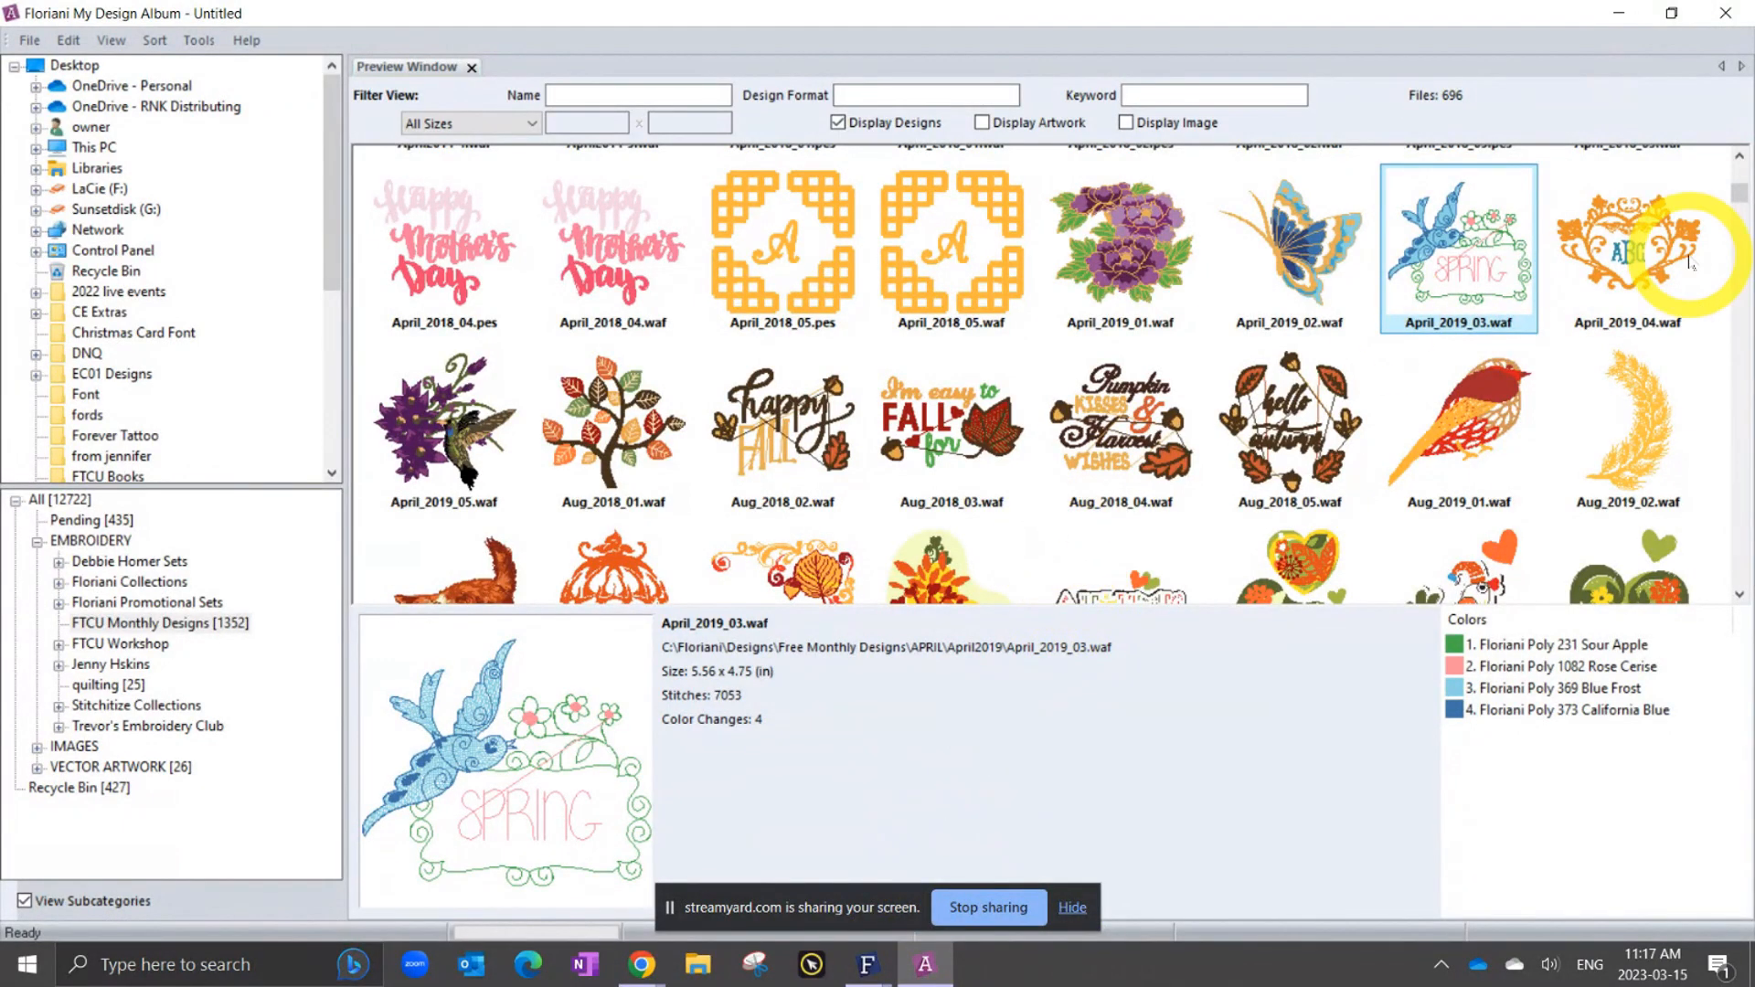
pyautogui.click(1311, 240)
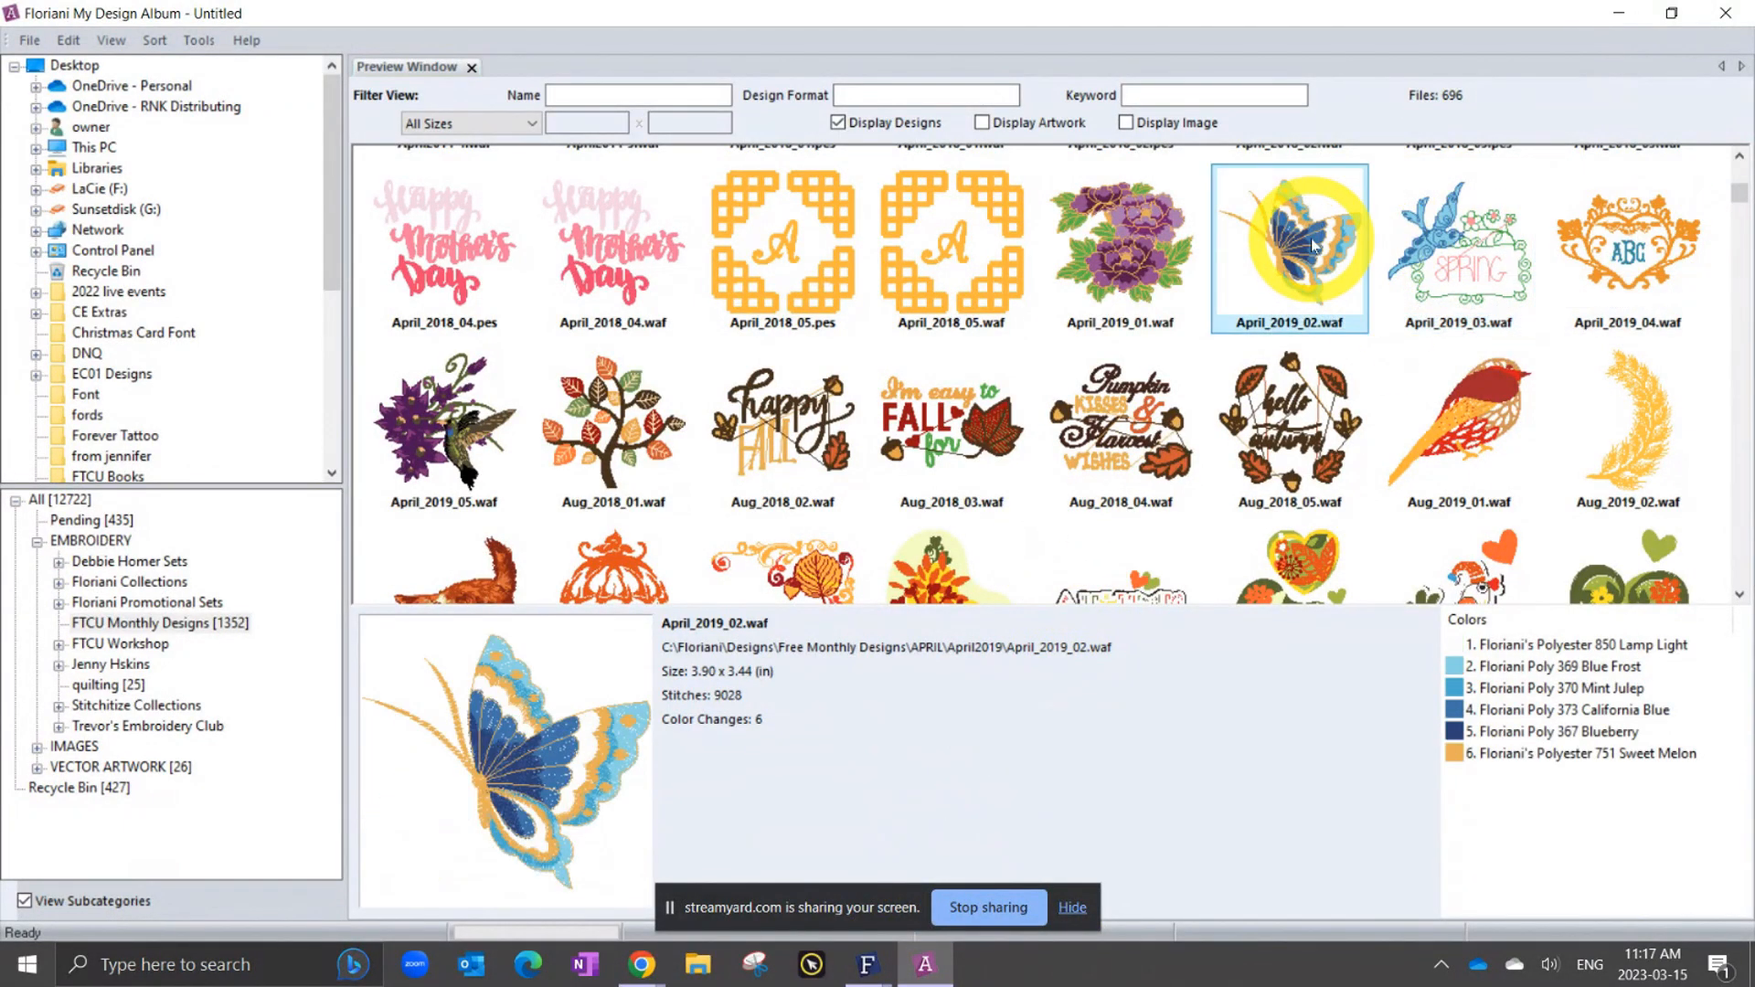
pyautogui.rightClick(1311, 238)
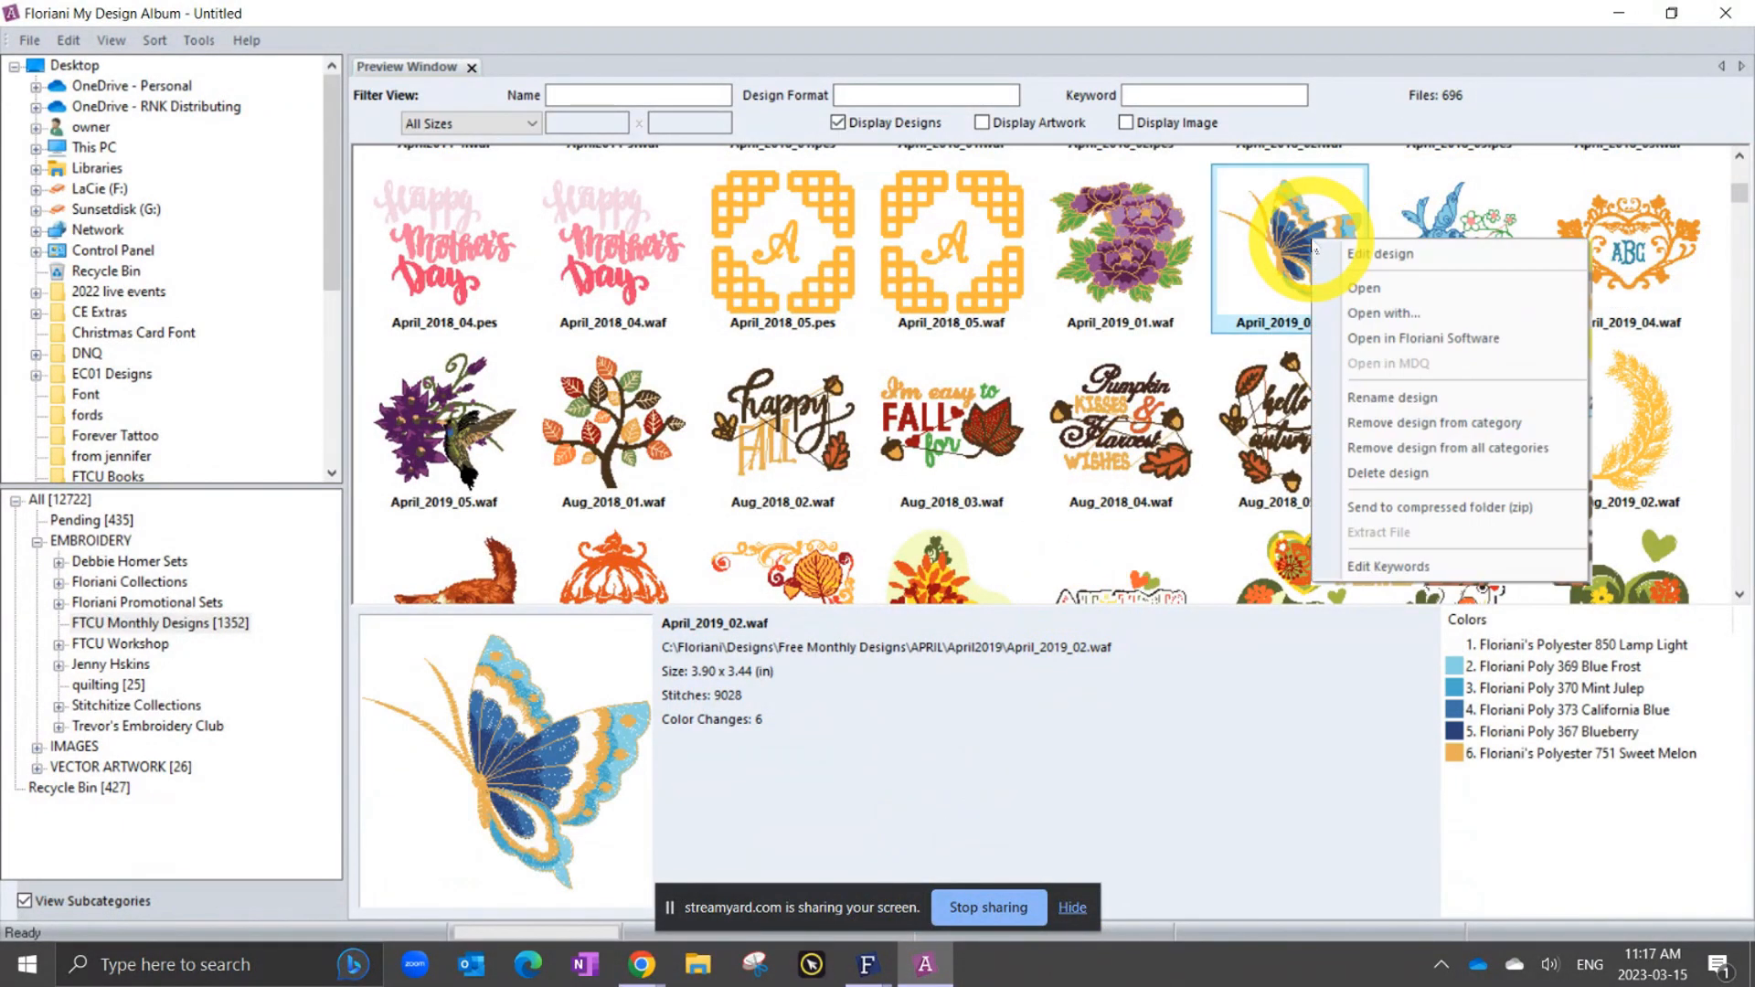
pyautogui.click(1416, 338)
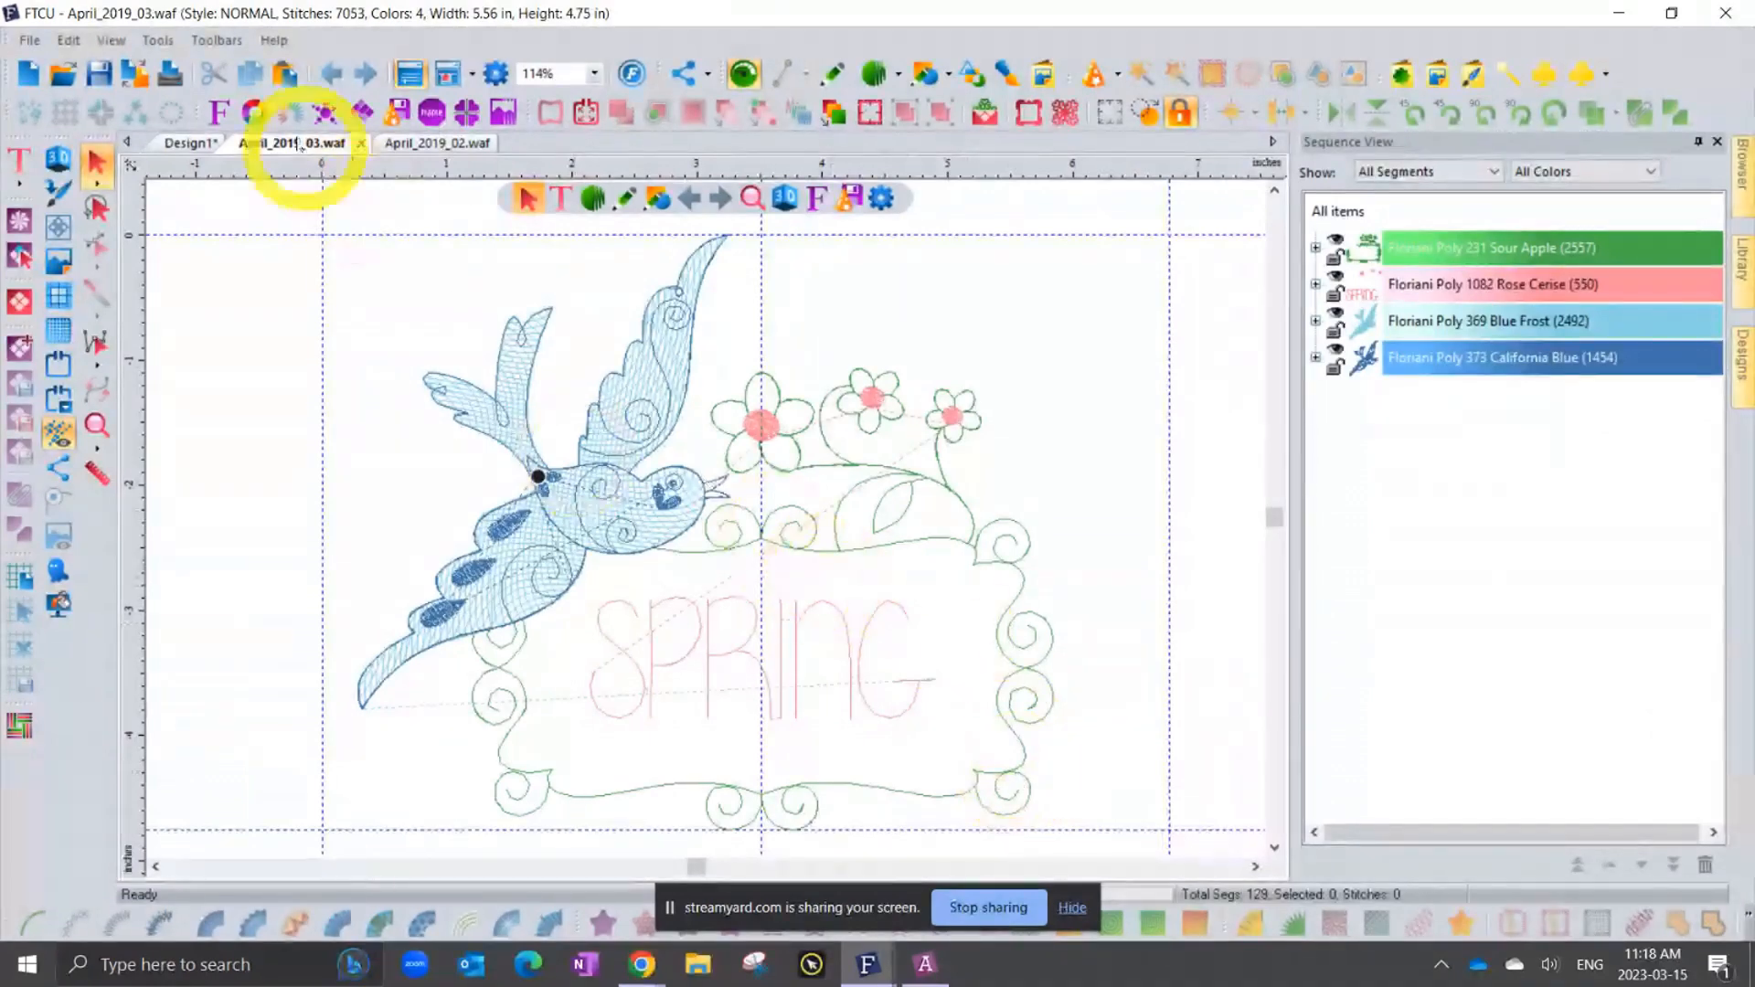
pyautogui.click(437, 144)
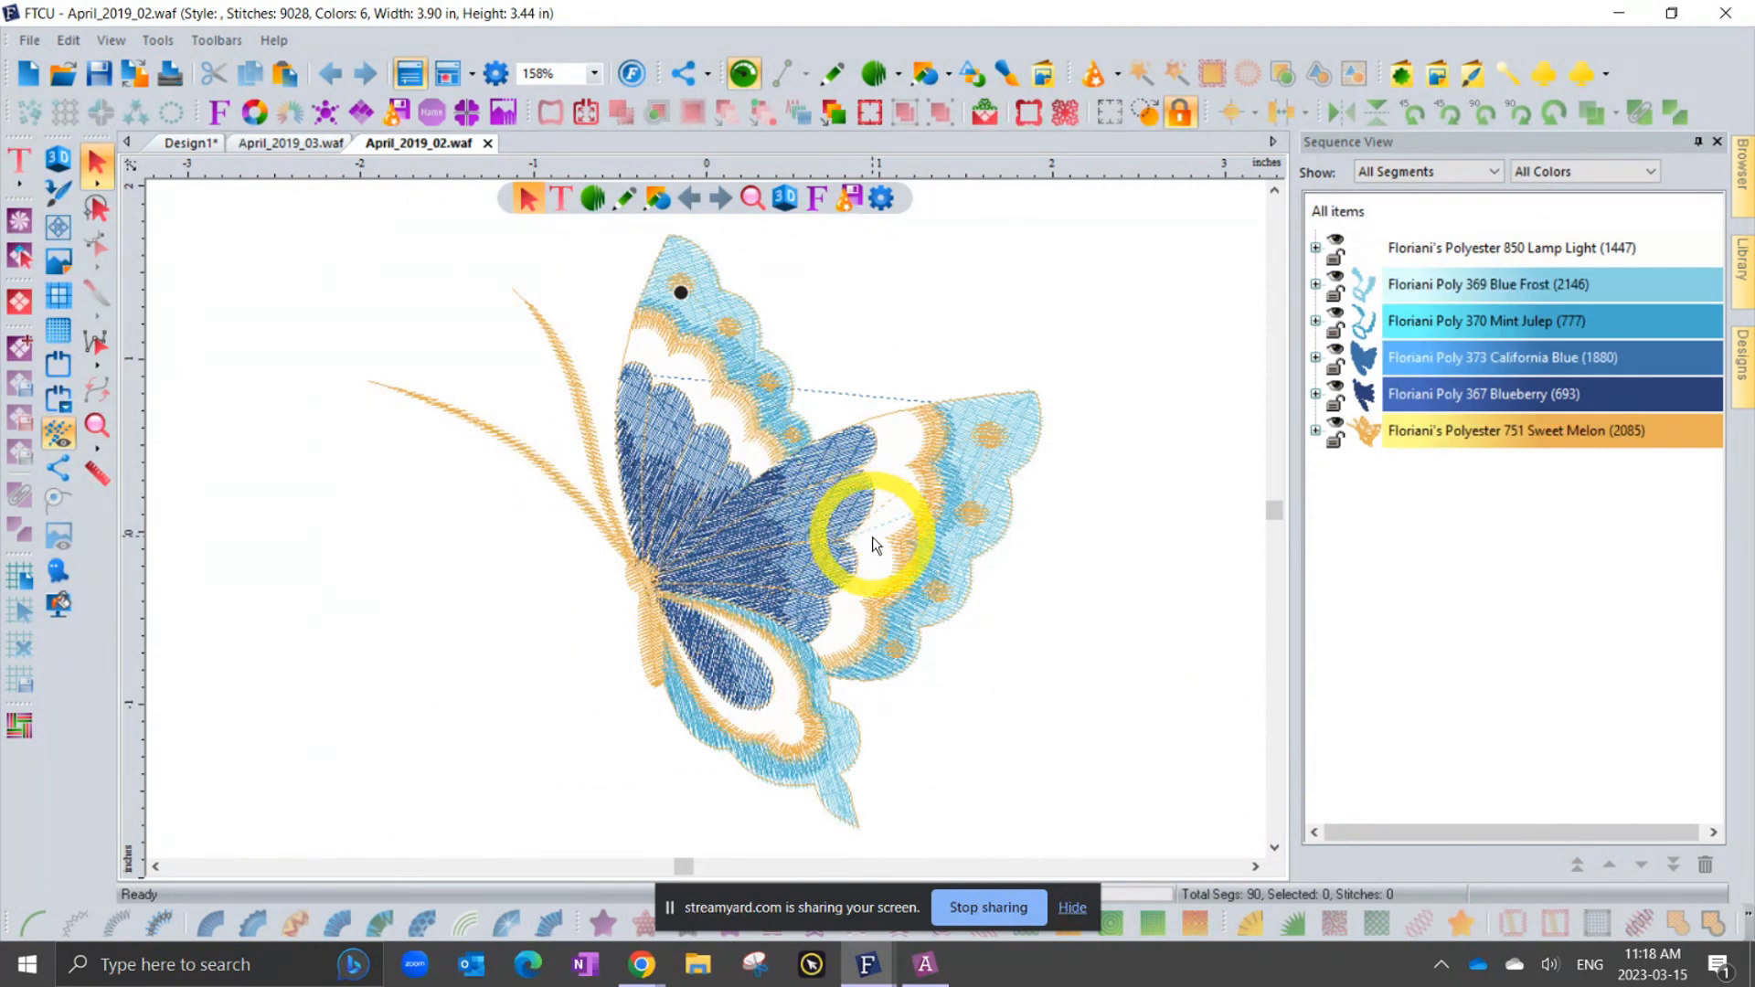
# Switch back to My Design Album and open the butterfly April_2019_02.waf in its own design editor.
pyautogui.moveTo(927, 976)
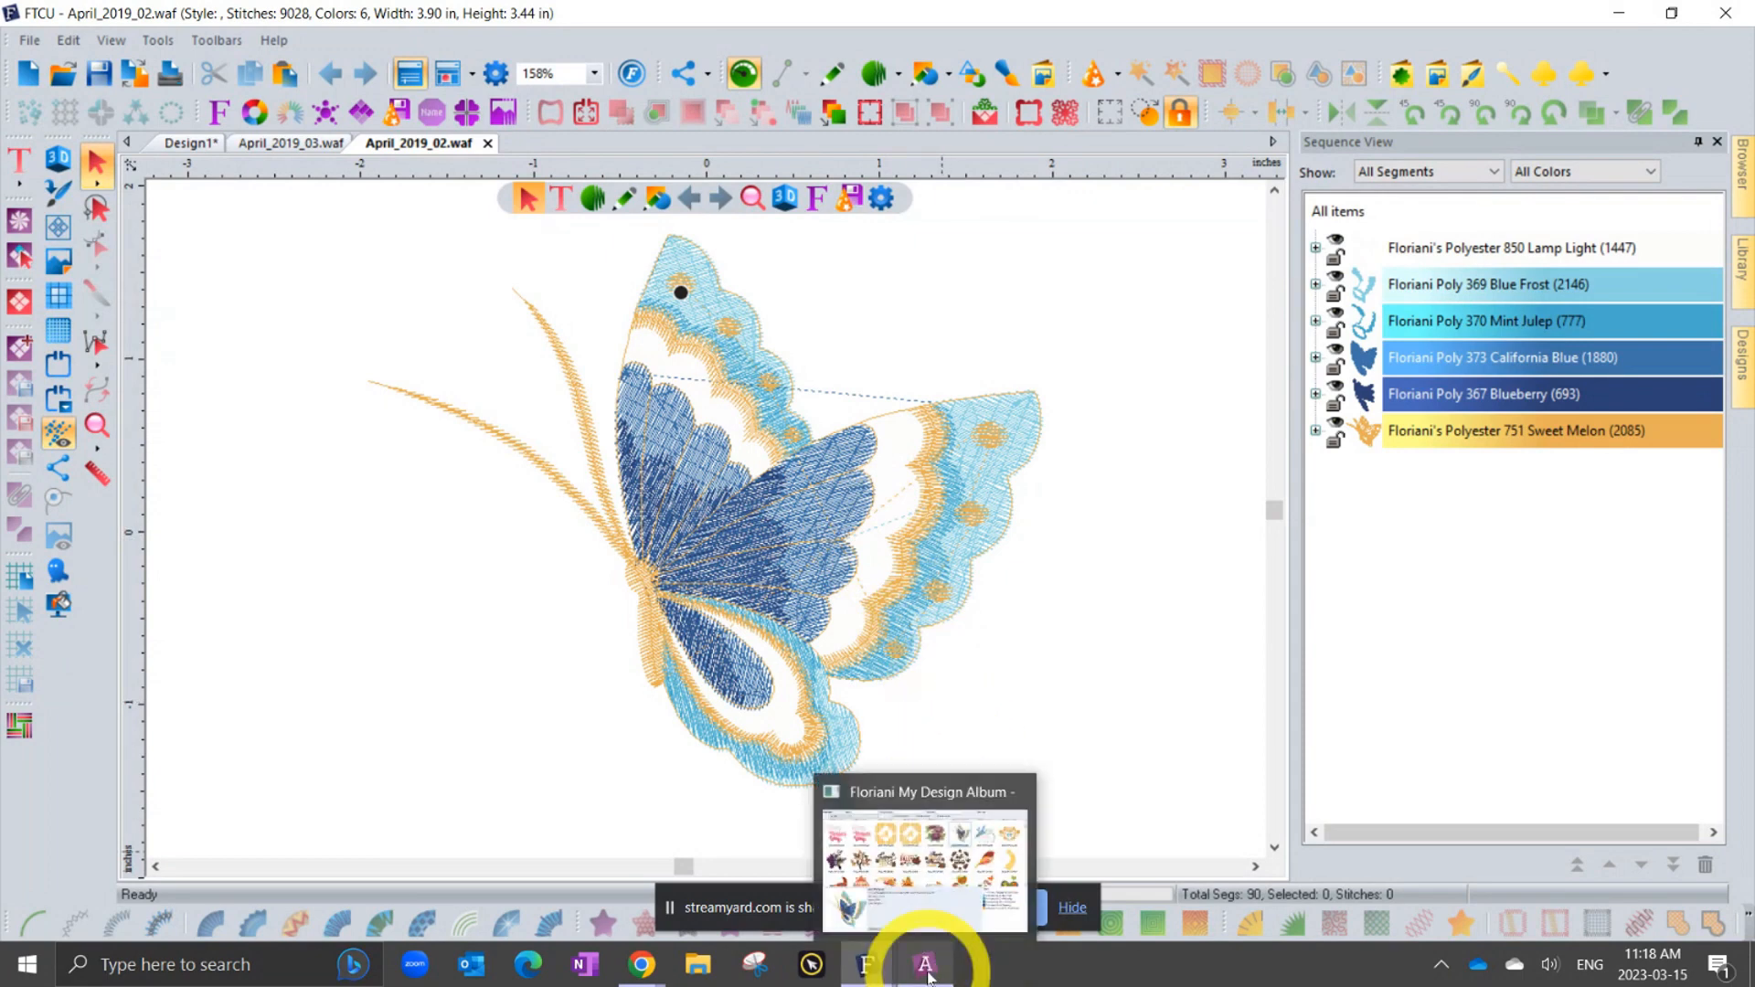
pyautogui.click(927, 975)
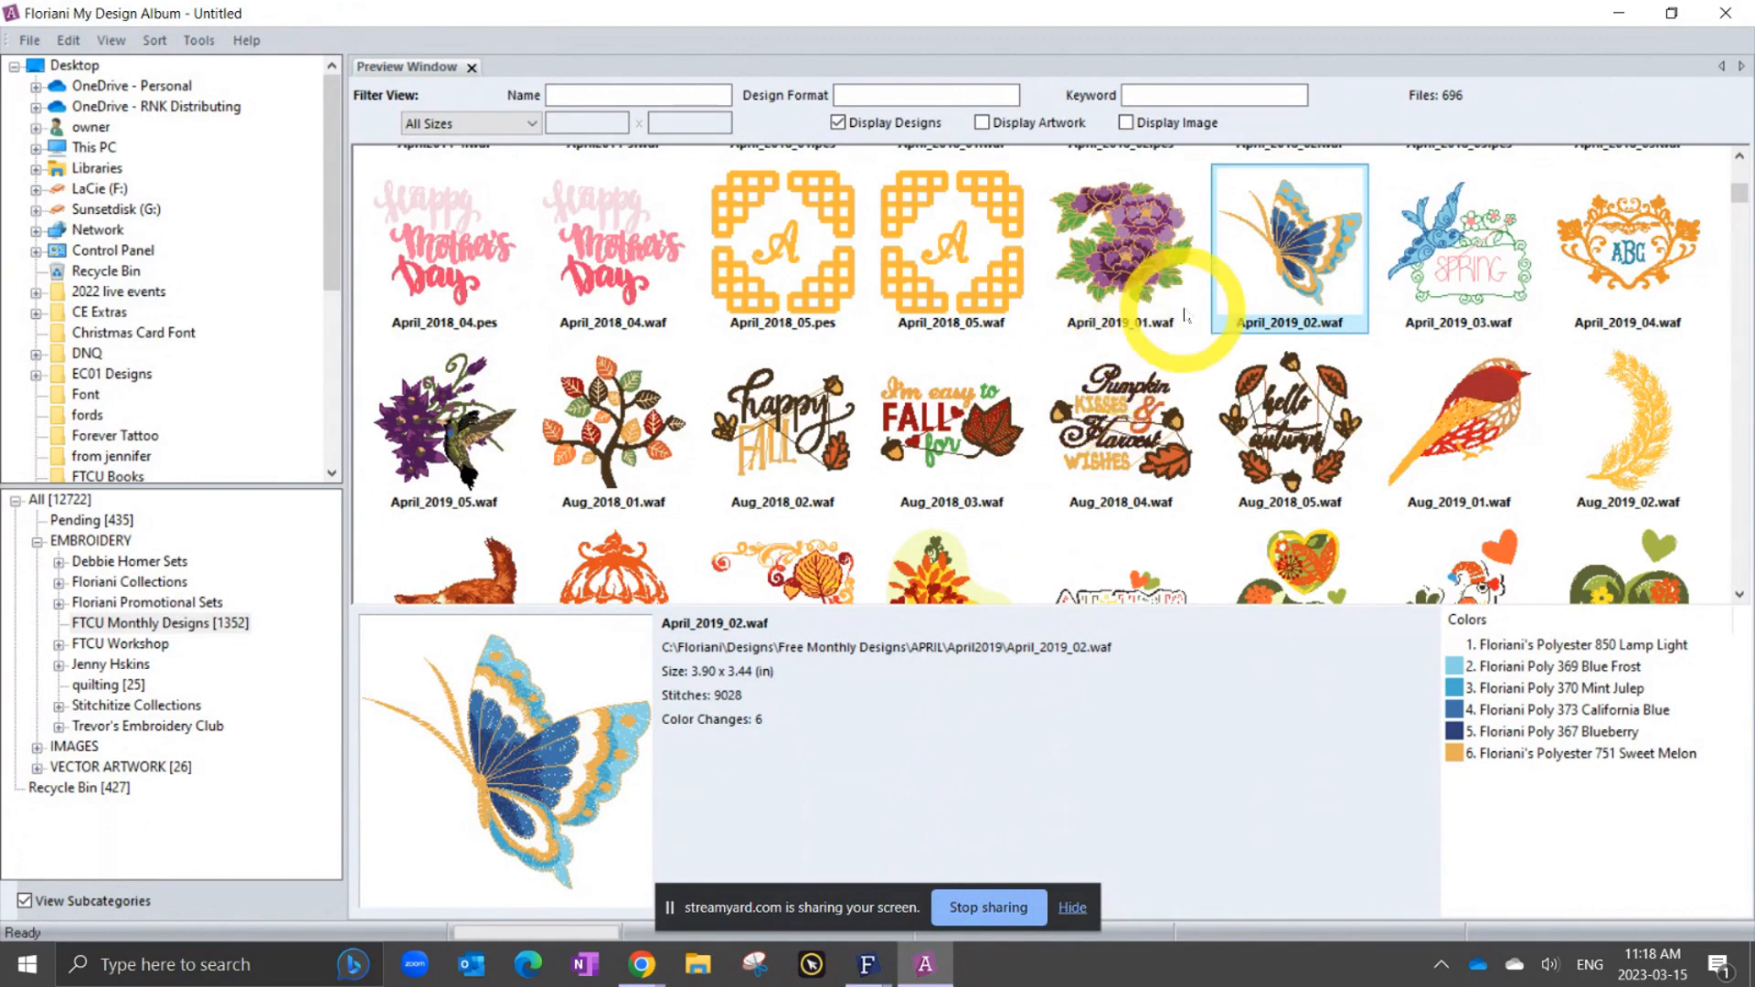
pyautogui.rightClick(1286, 235)
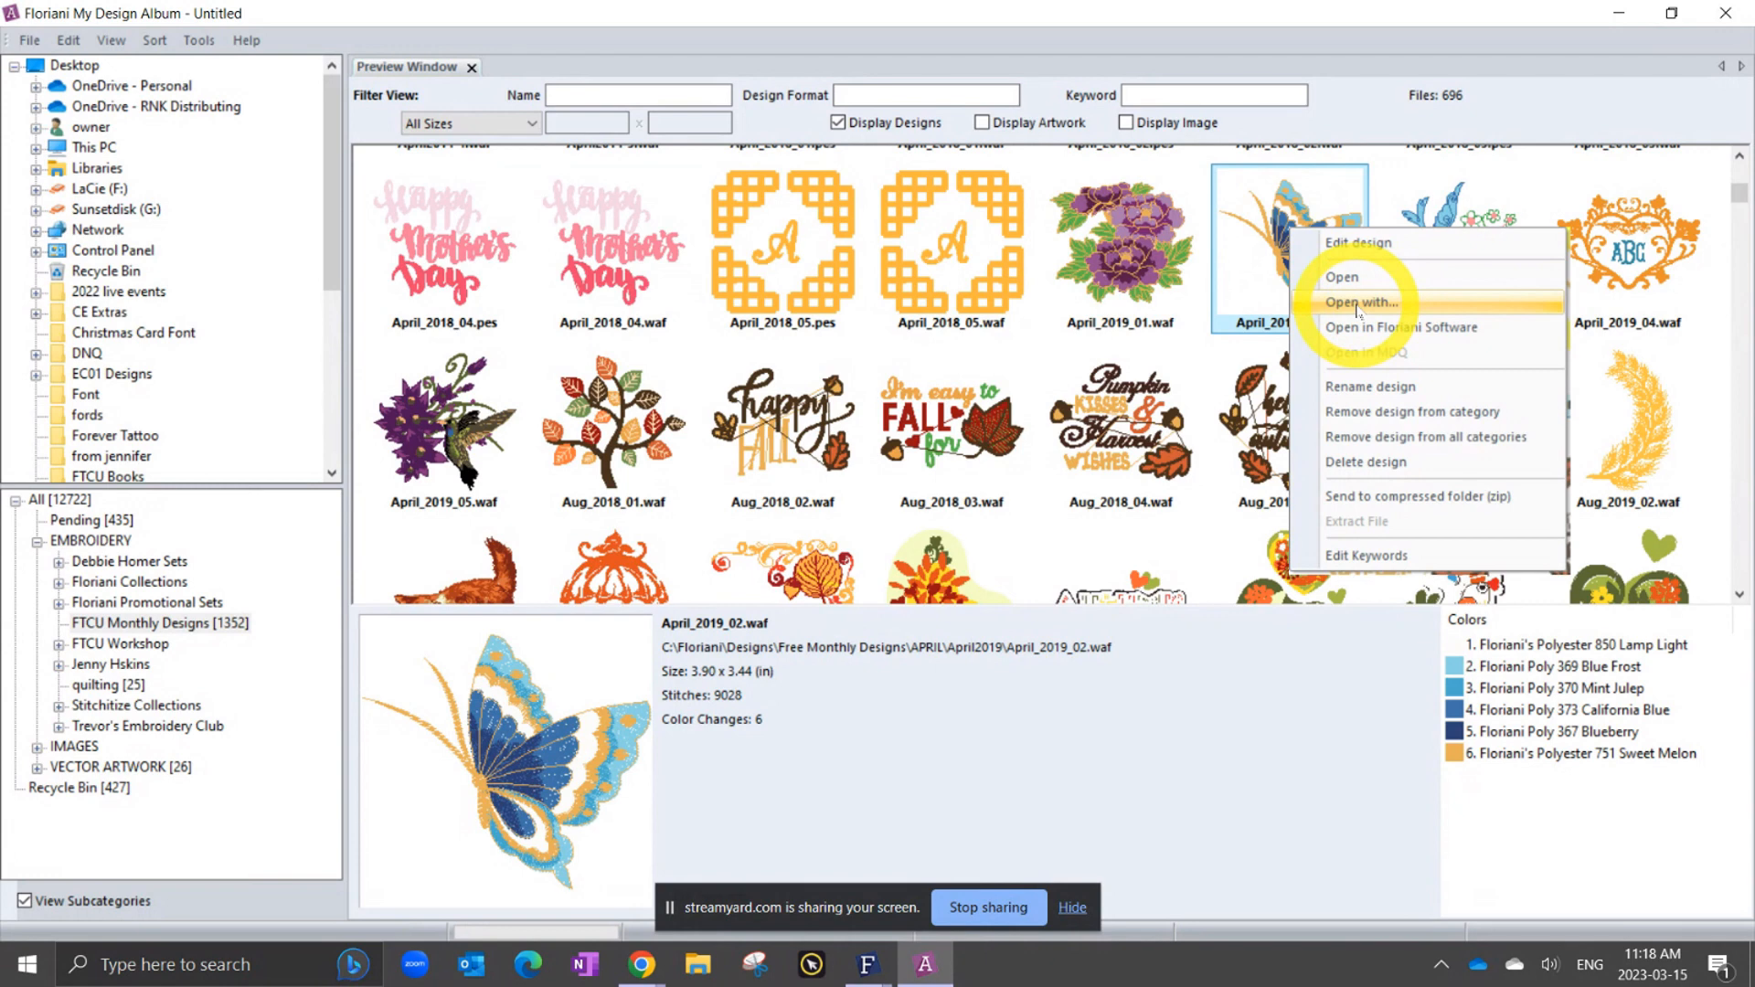
pyautogui.click(1358, 243)
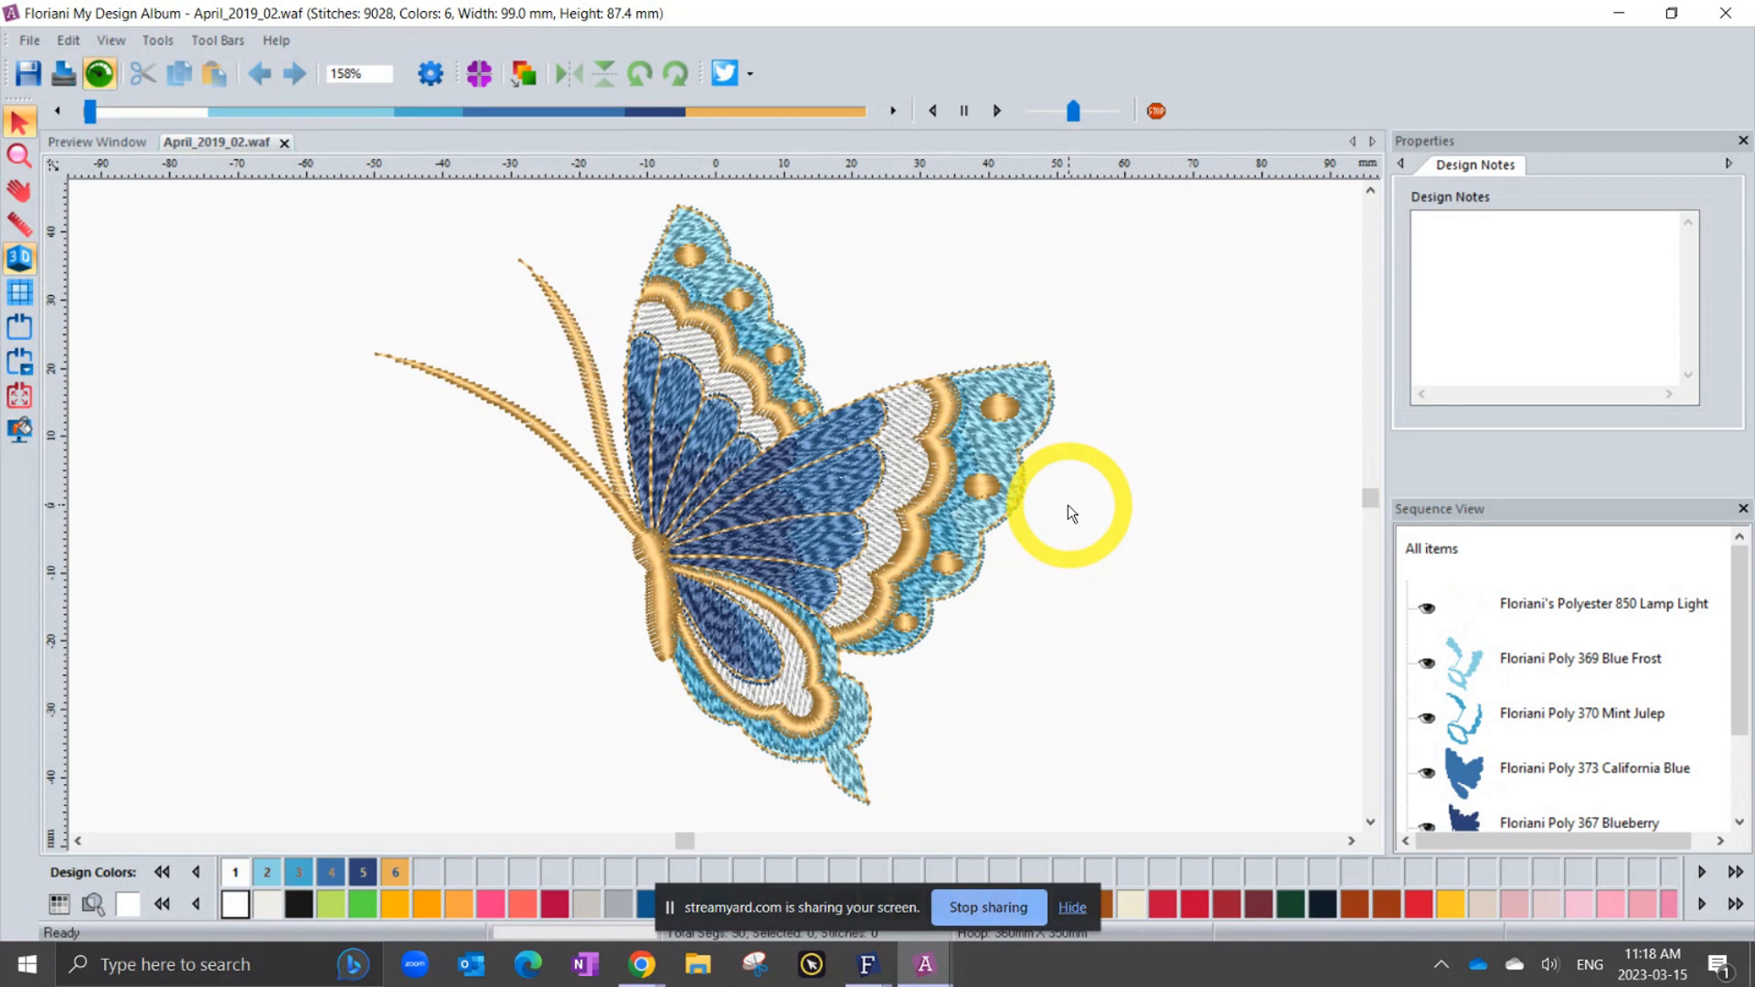
# Recolor the butterfly's Floriani Poly 369 Blue Frost segment to Poly X-40 505 Peach 2 and play the stitch-out simulation.
pyautogui.click(1495, 660)
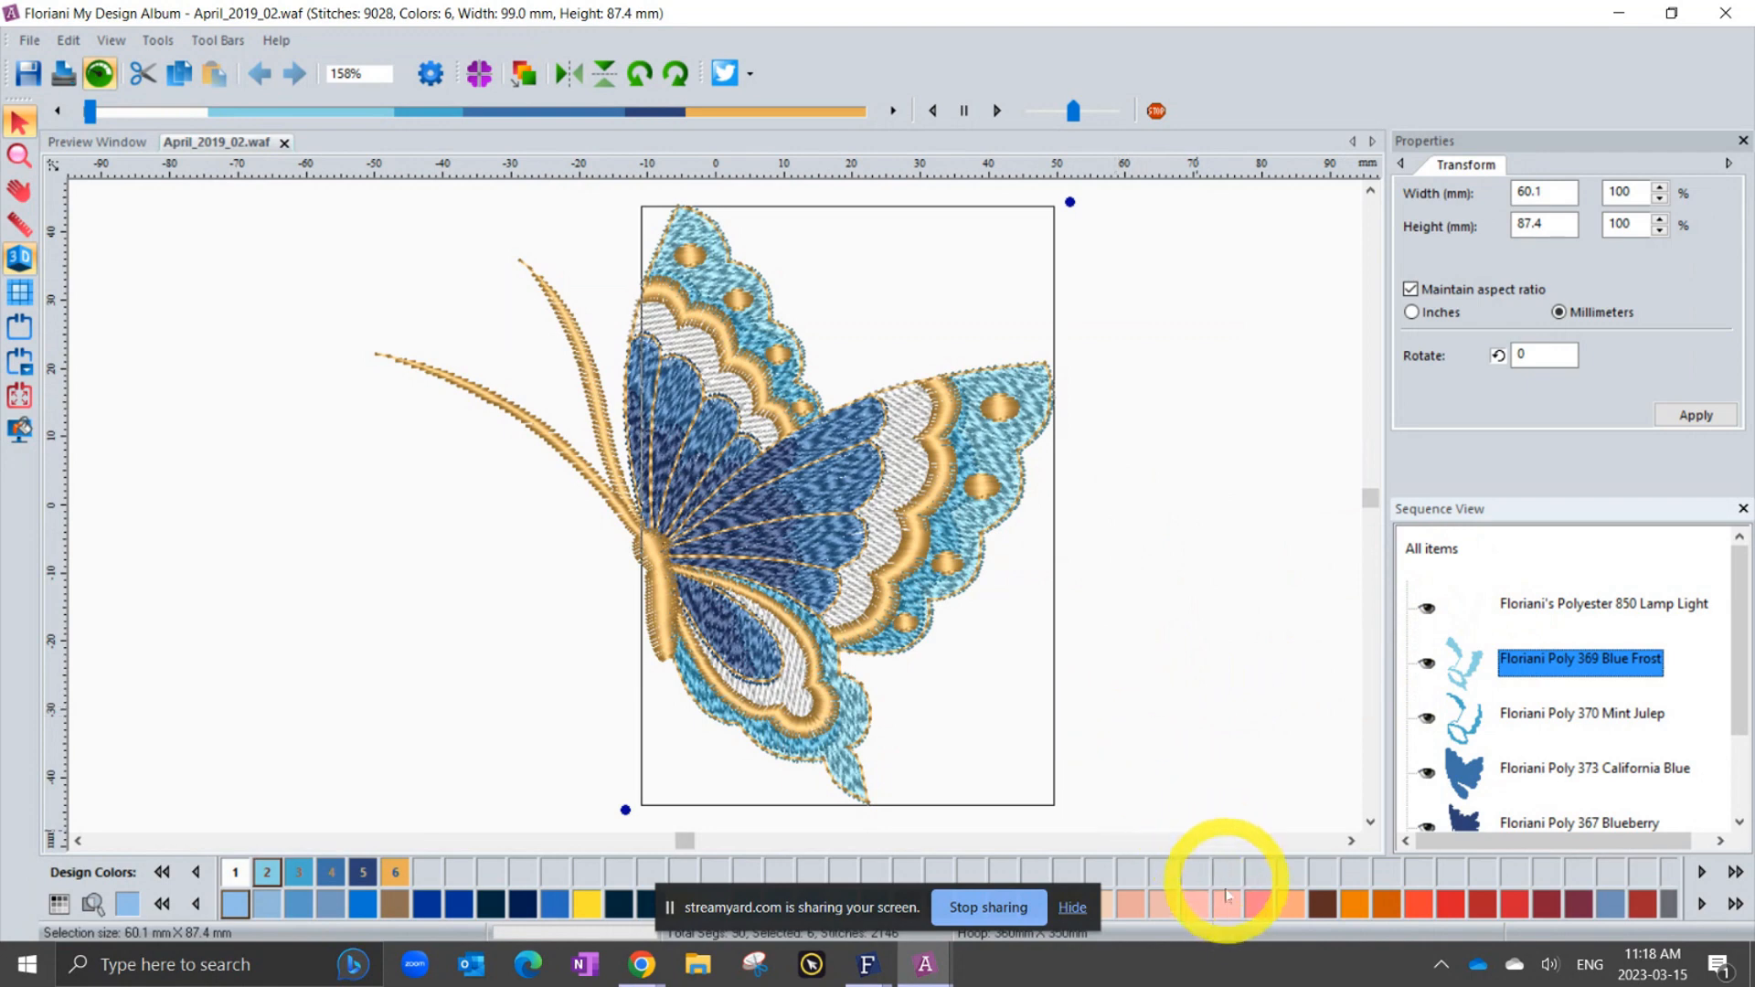
pyautogui.click(1227, 905)
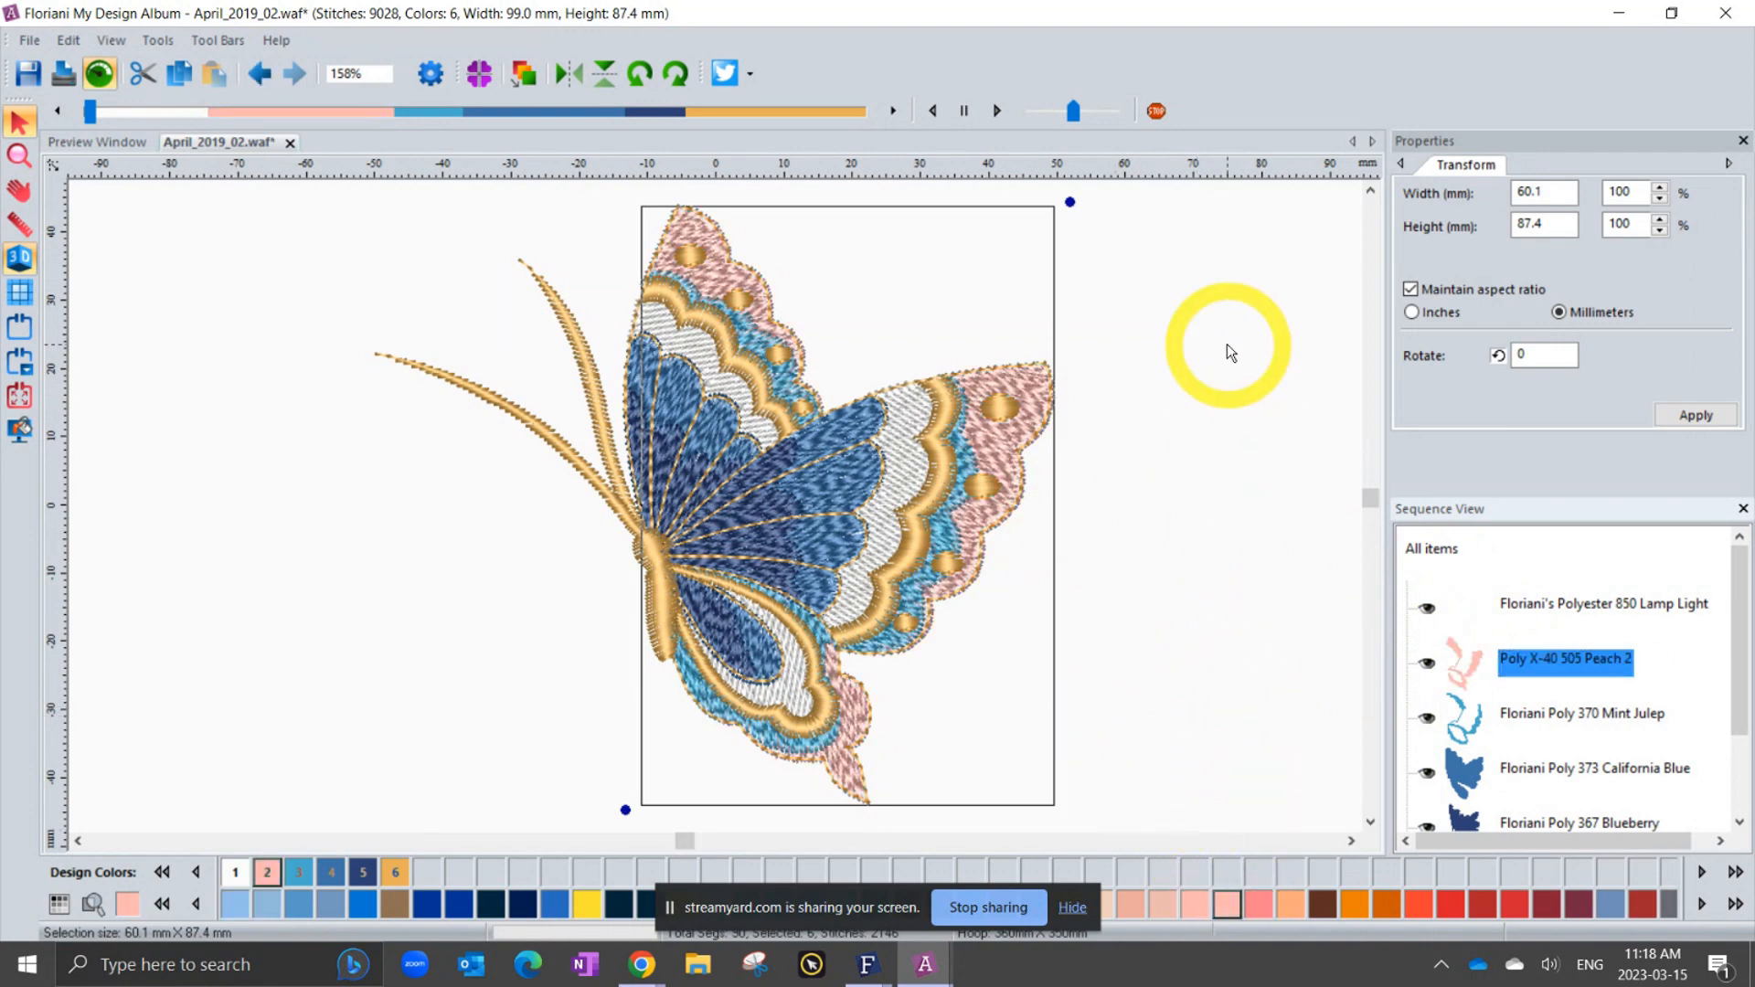
pyautogui.click(998, 110)
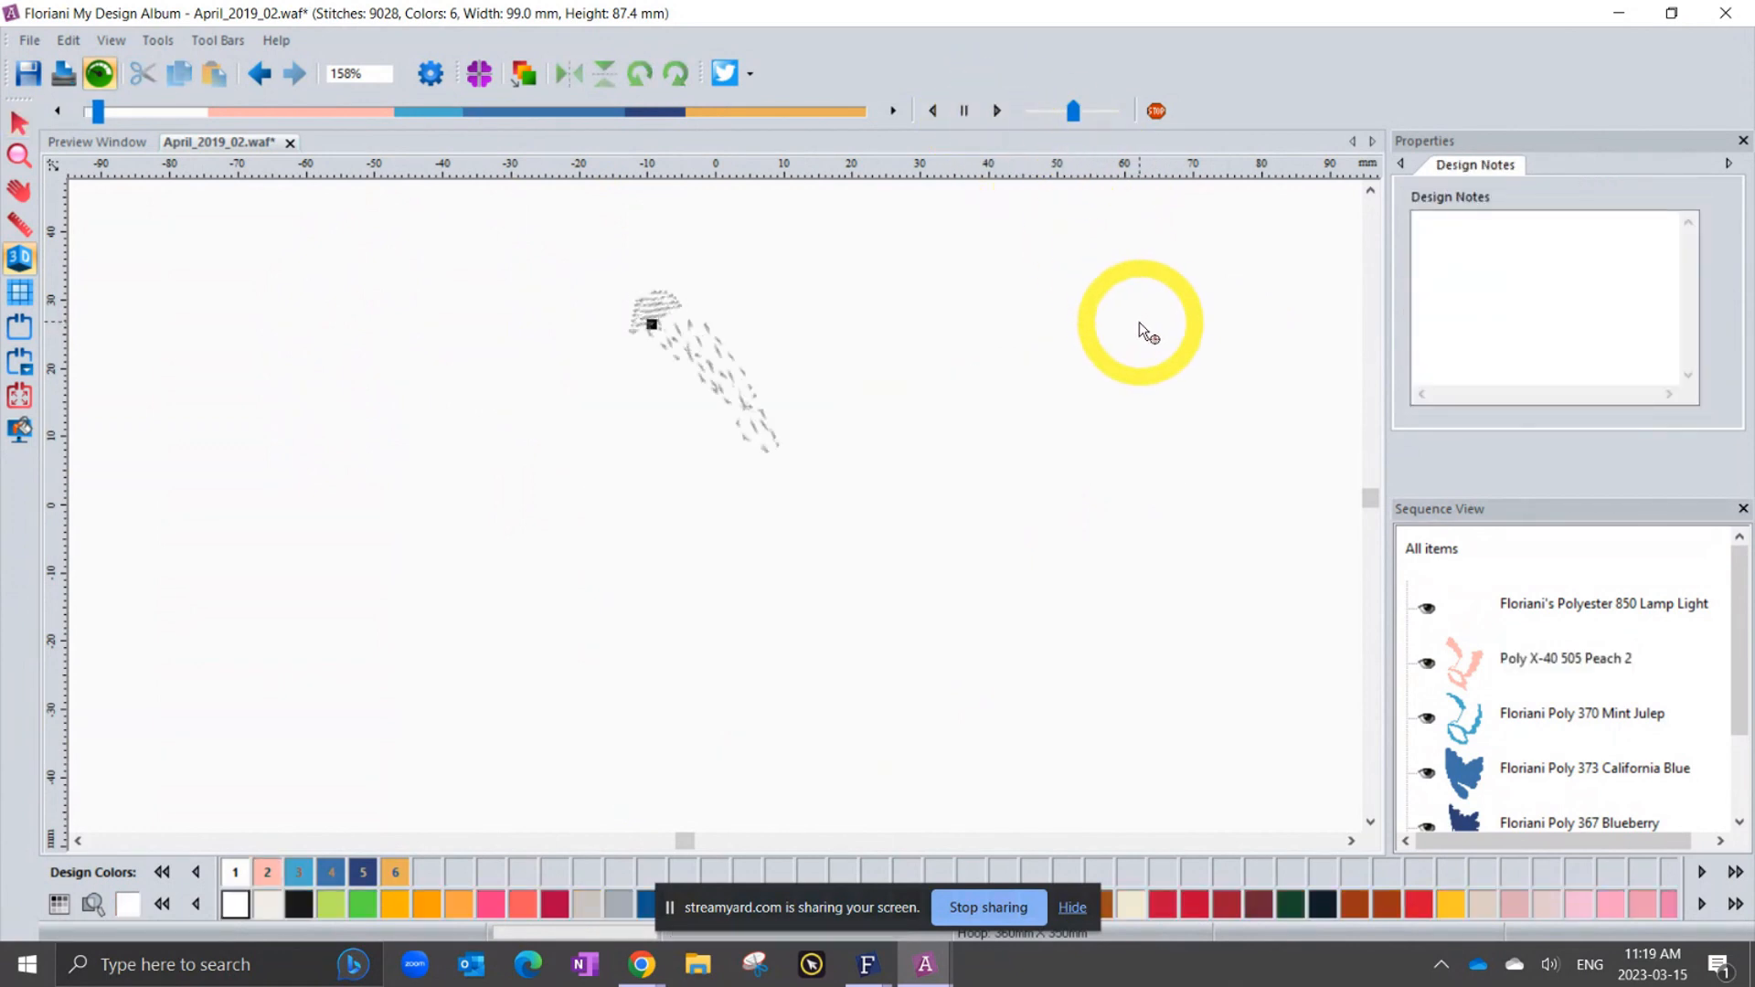
# Stop the stitch simulation and examine the file formats offered for saving the butterfly under a new name, without saving.
pyautogui.click(20, 123)
pyautogui.click(28, 41)
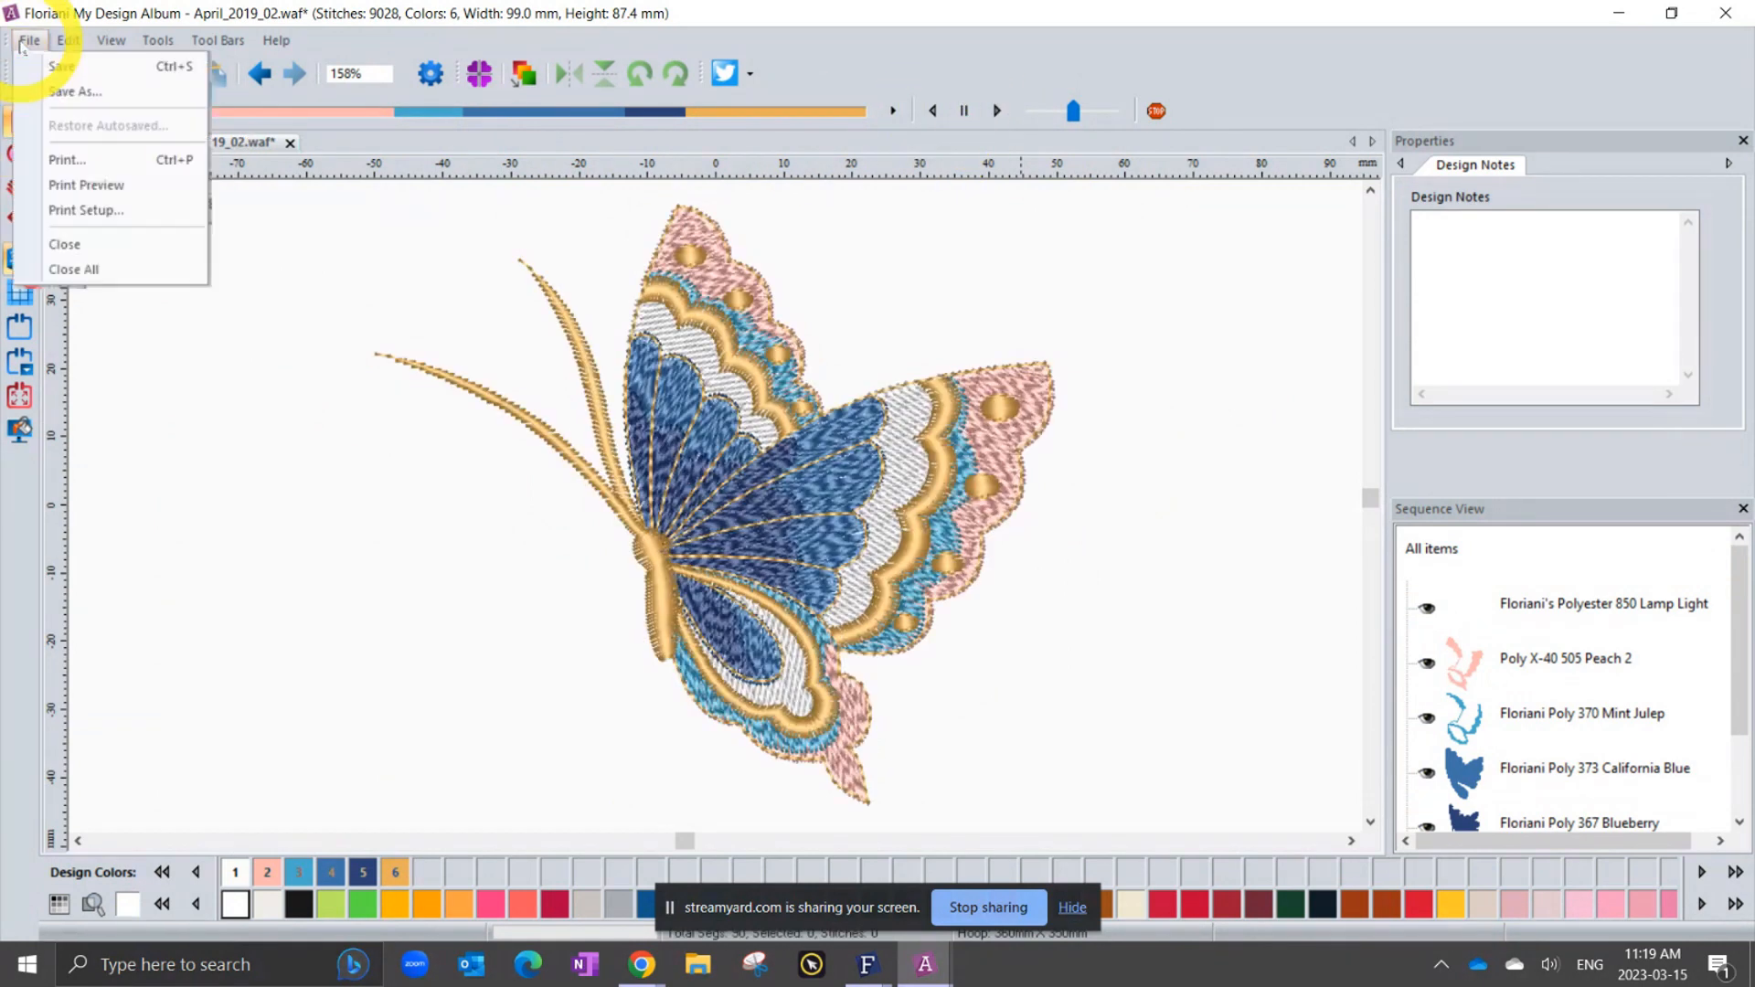
pyautogui.click(75, 91)
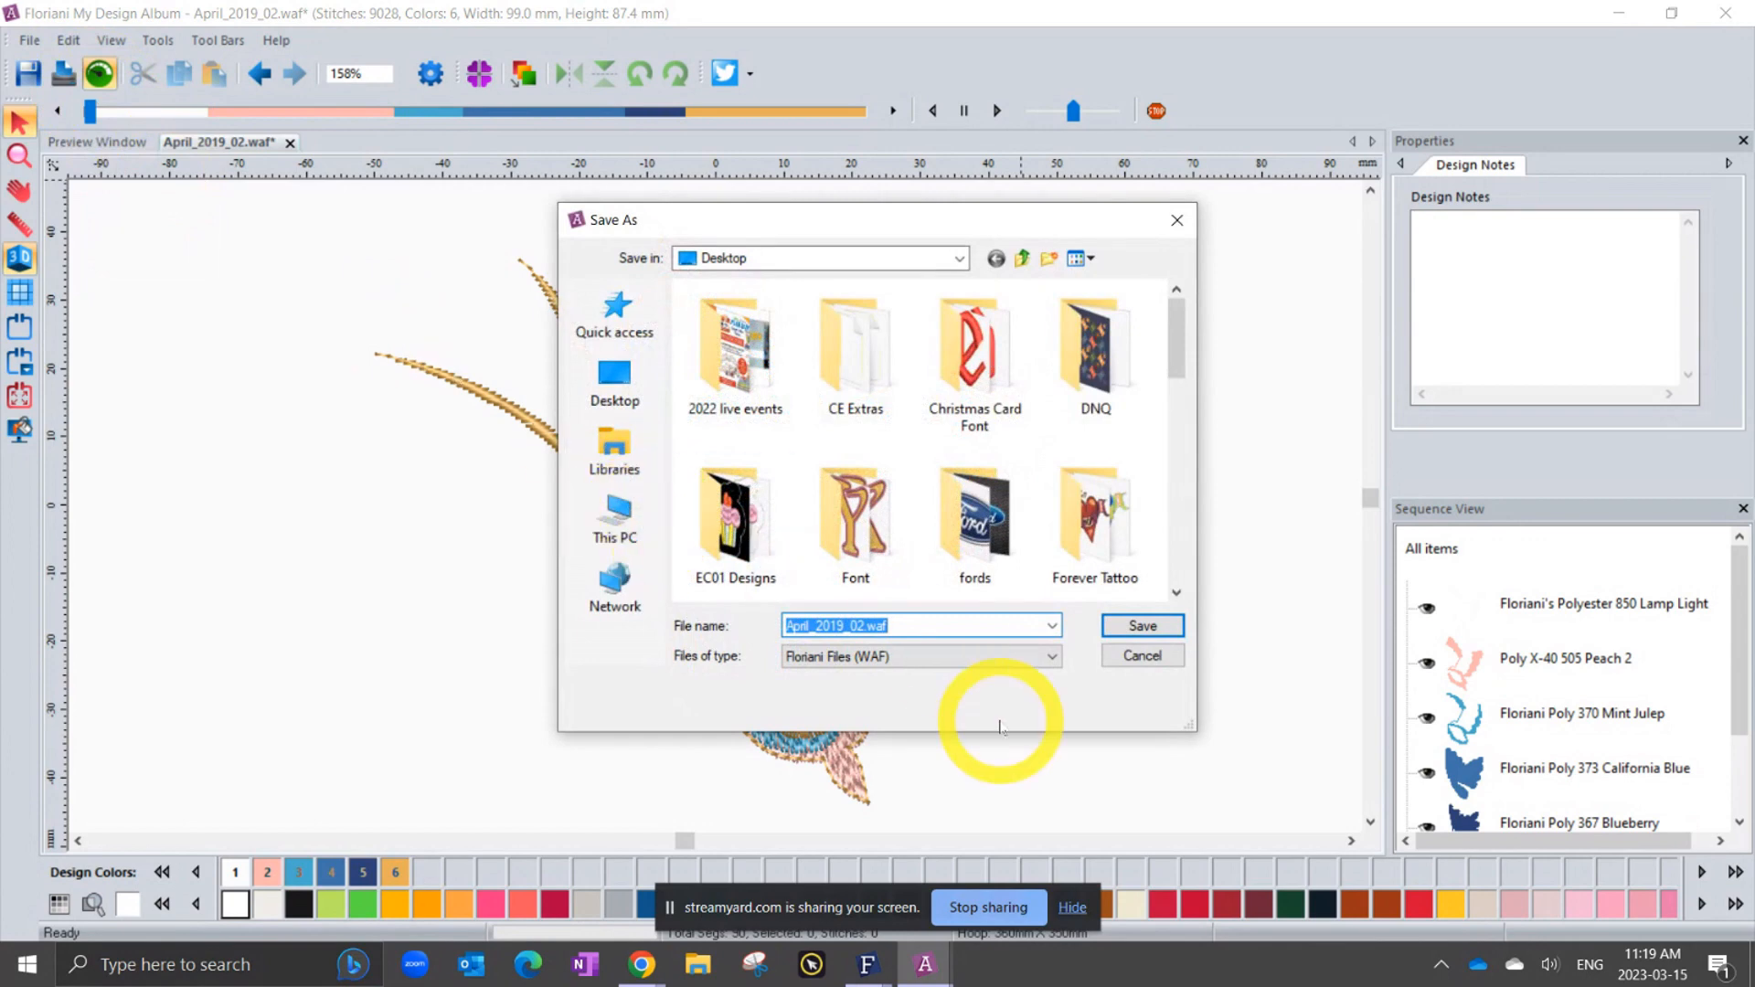
pyautogui.click(974, 657)
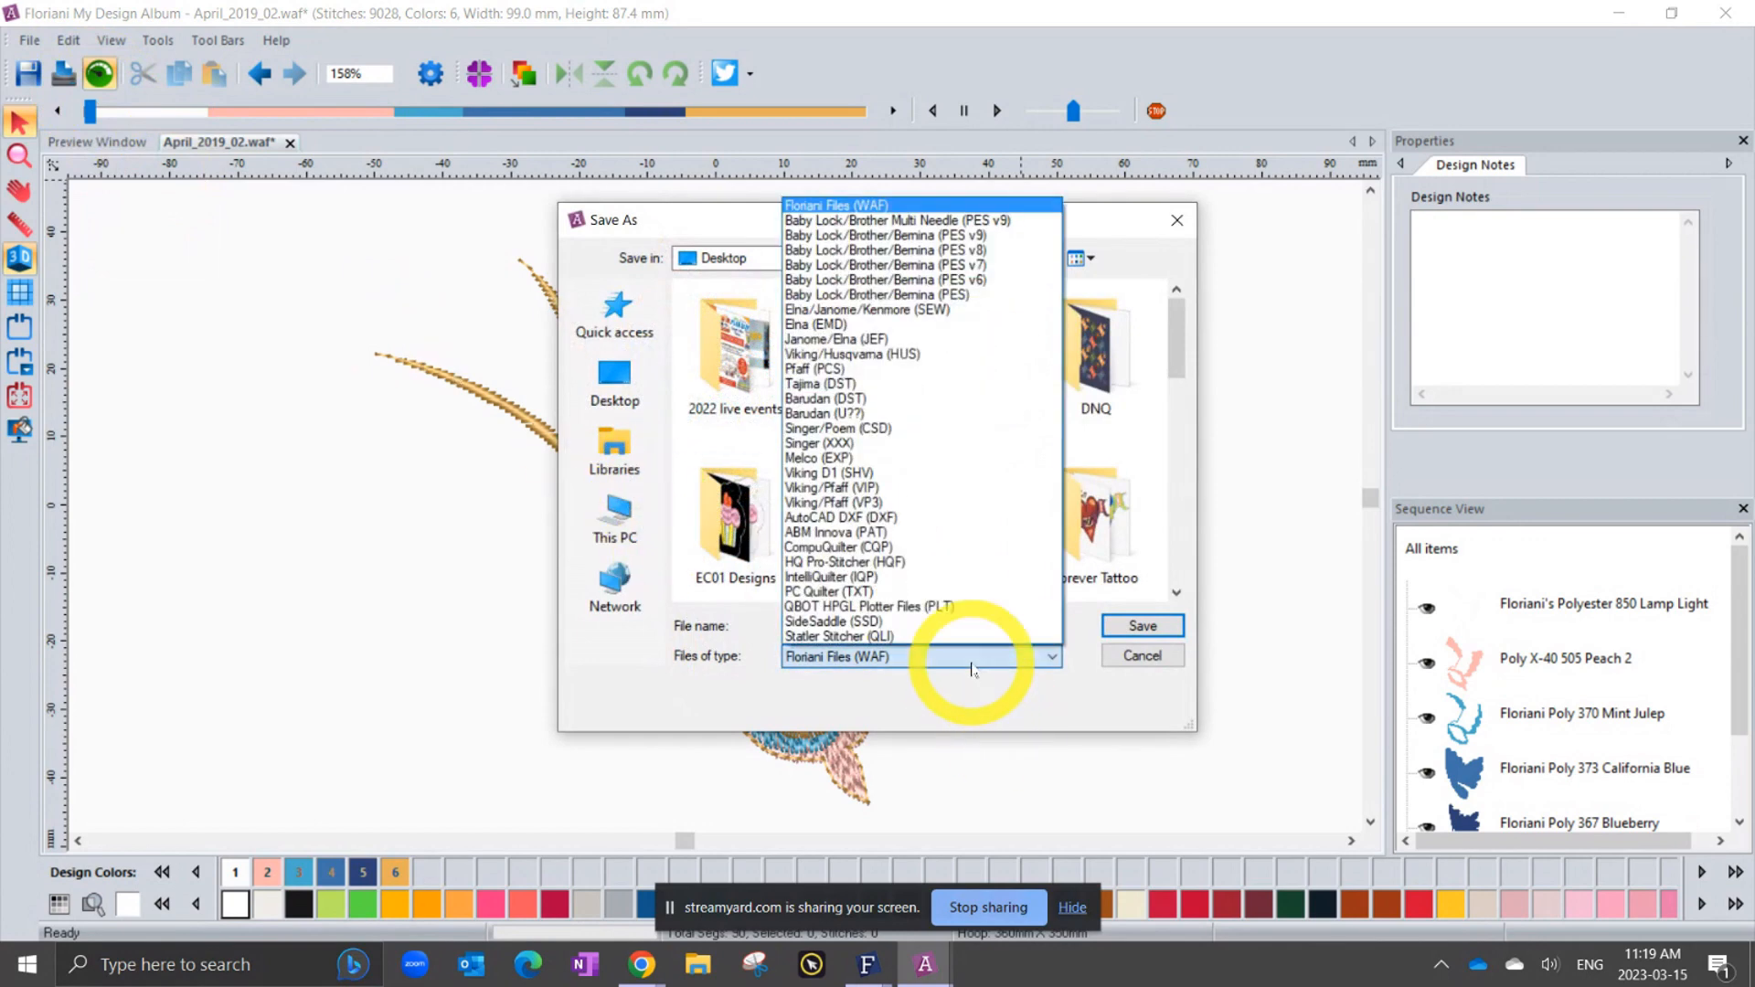
pyautogui.click(967, 704)
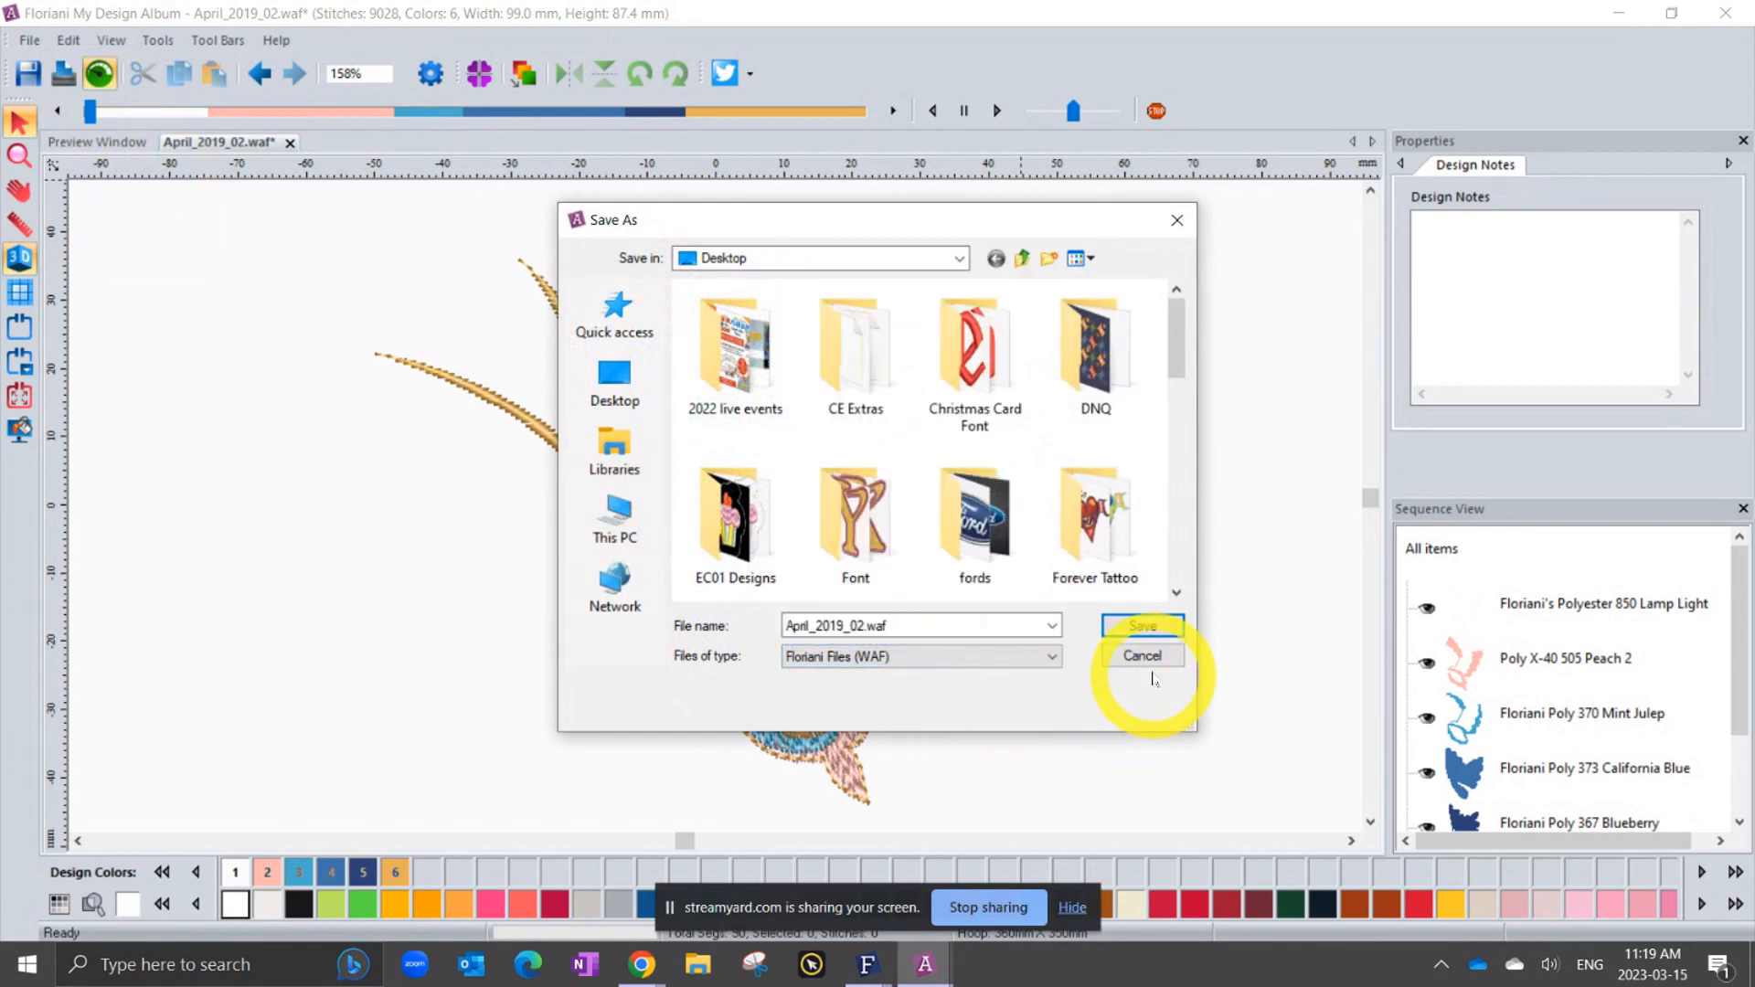
pyautogui.click(1144, 657)
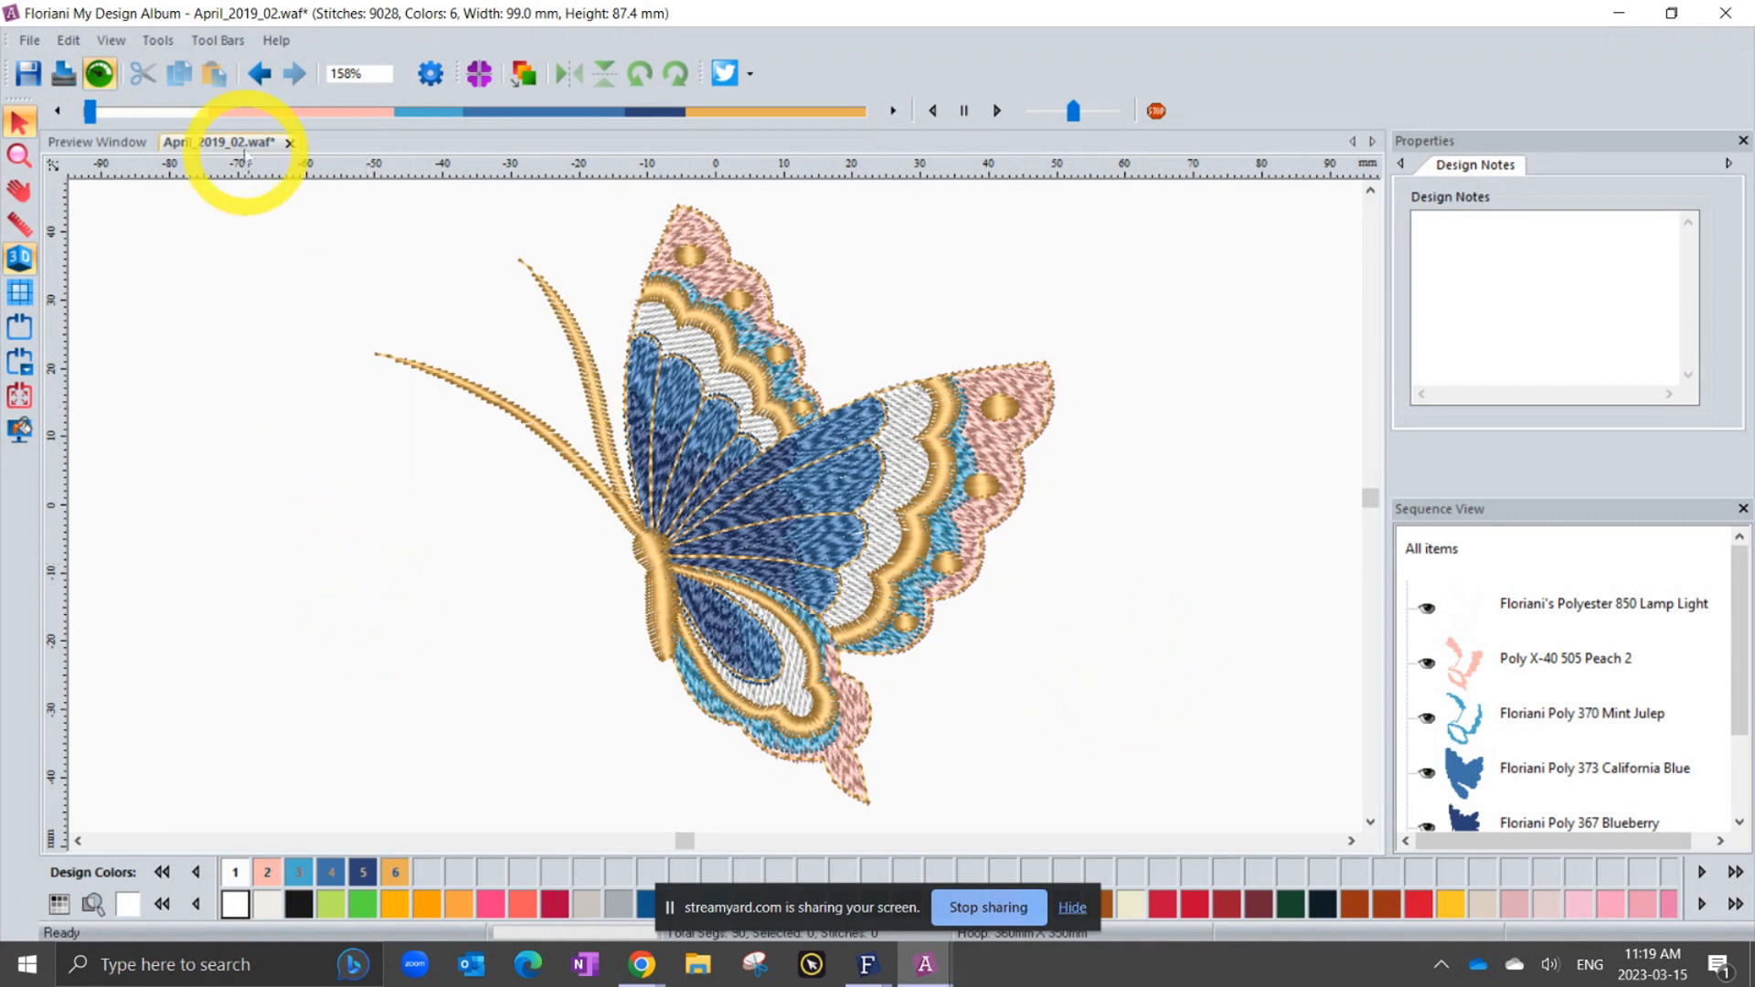
# Open the Batch Converter, examine its source and target formats, and close it without converting anything.
pyautogui.click(157, 41)
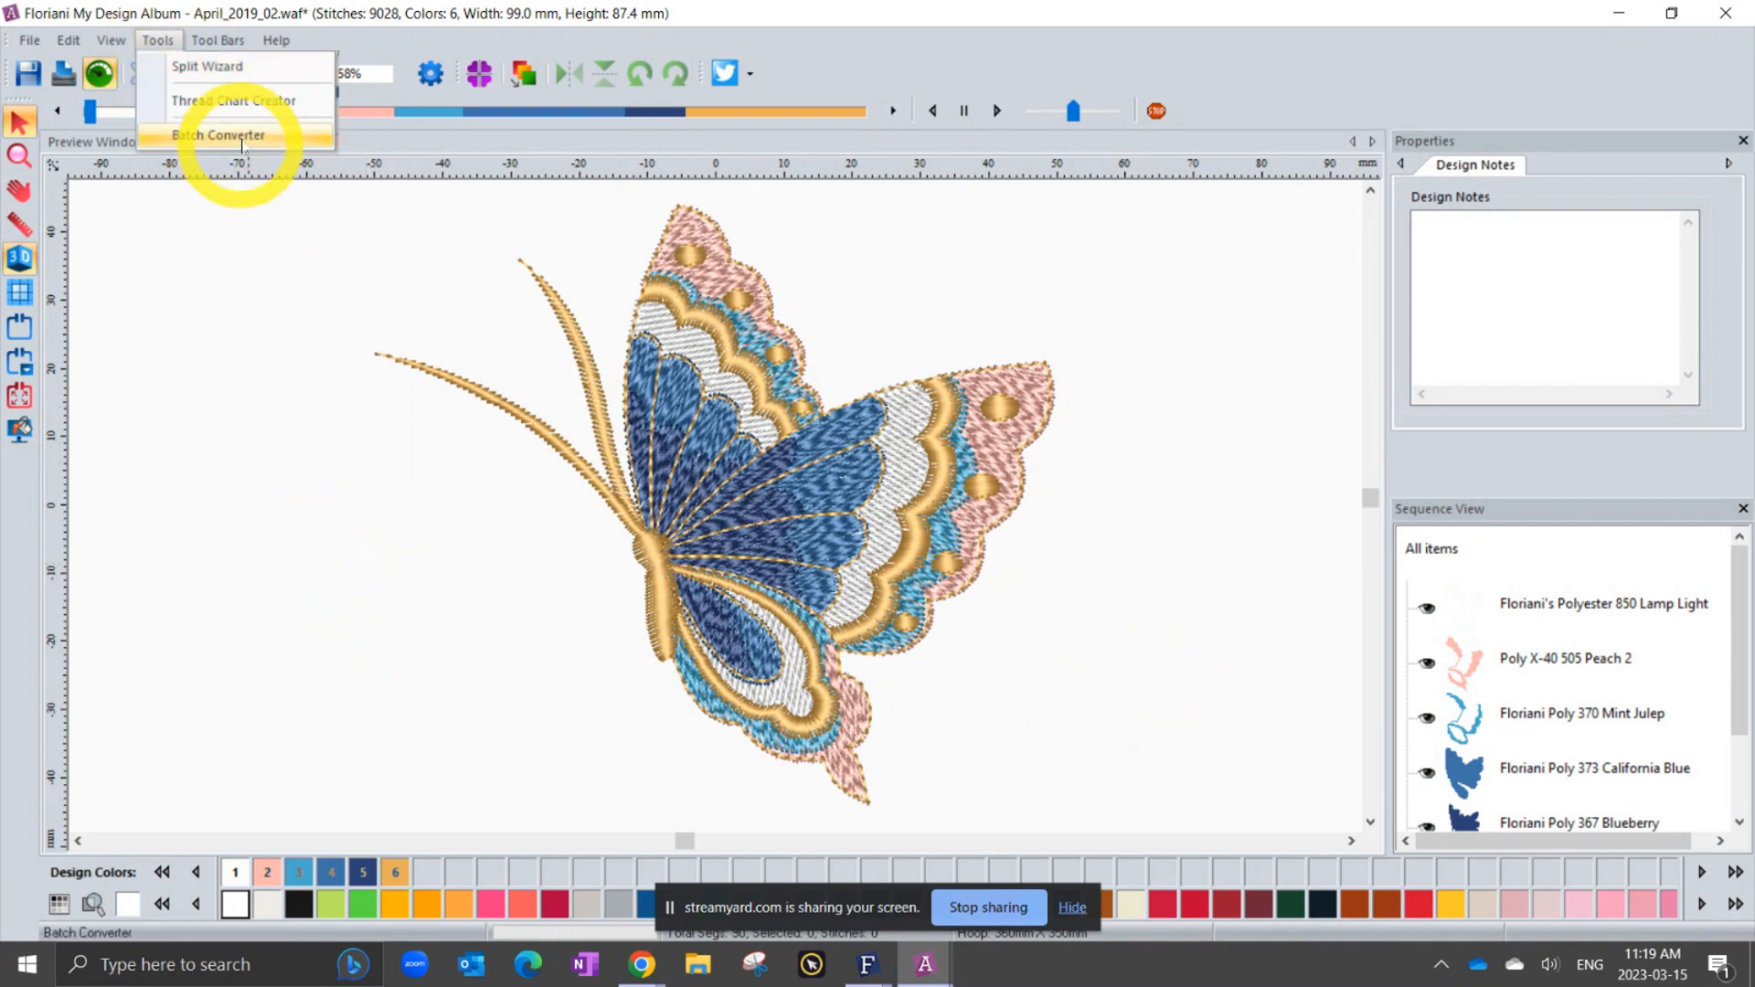
pyautogui.click(237, 136)
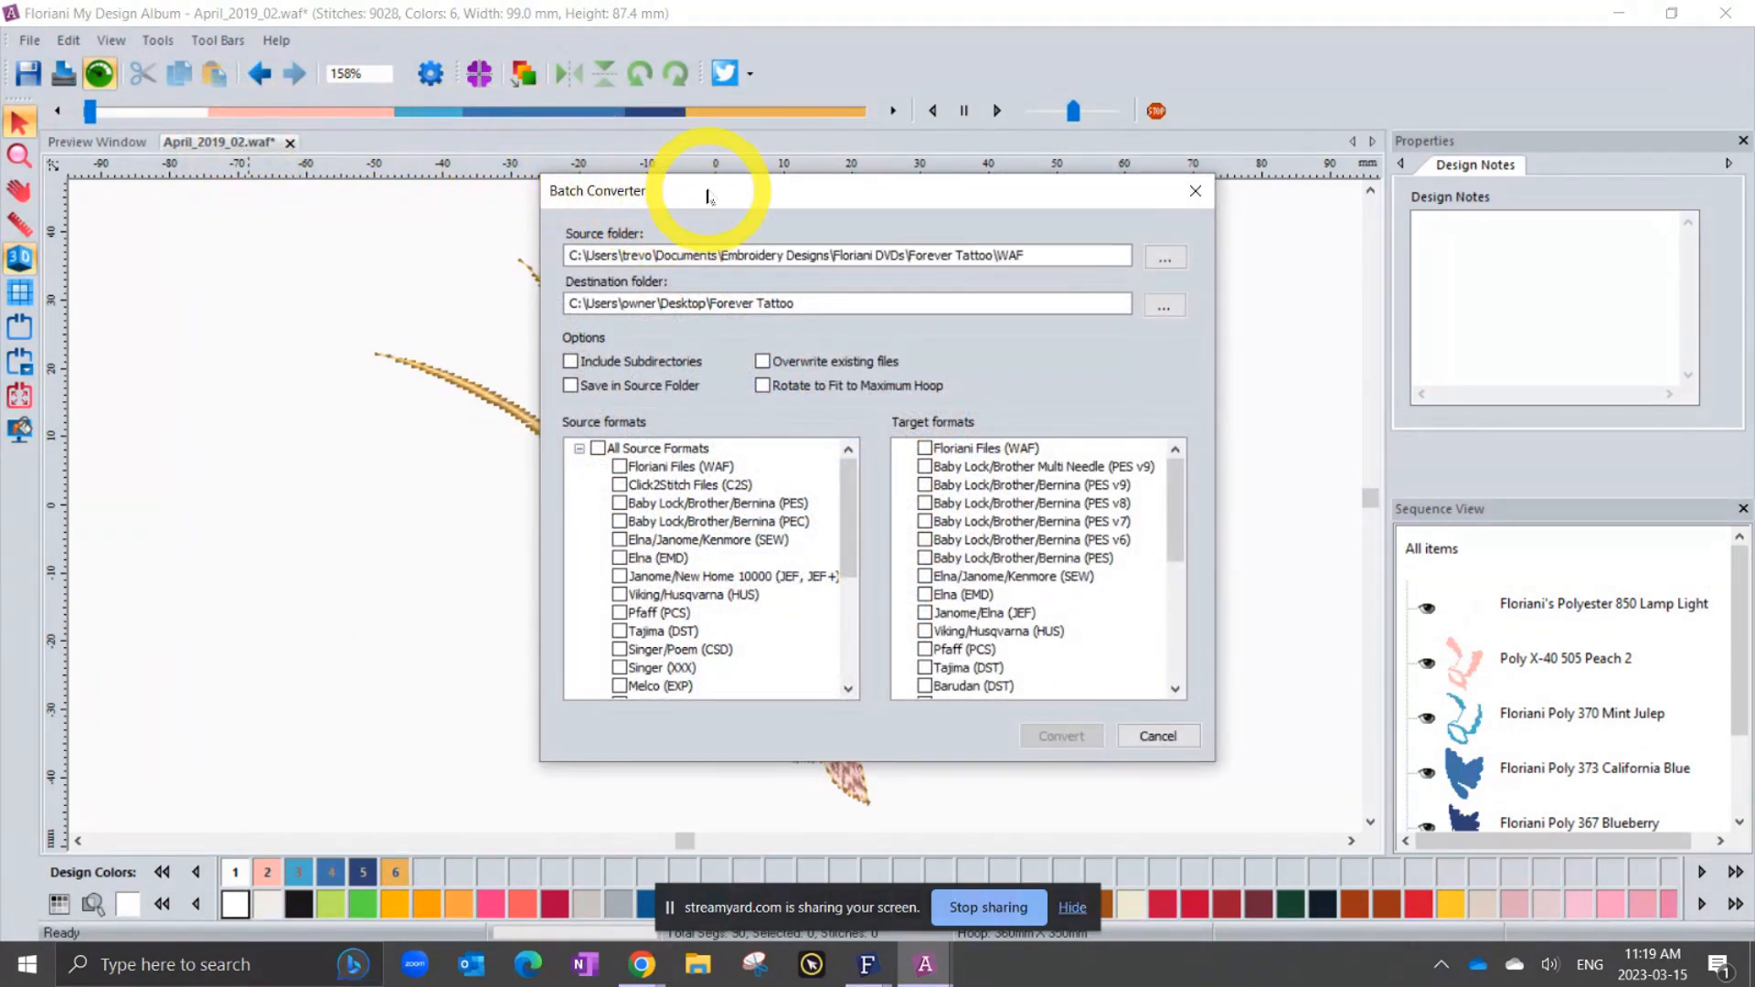
pyautogui.moveTo(708, 190); pyautogui.dragTo(410, 201)
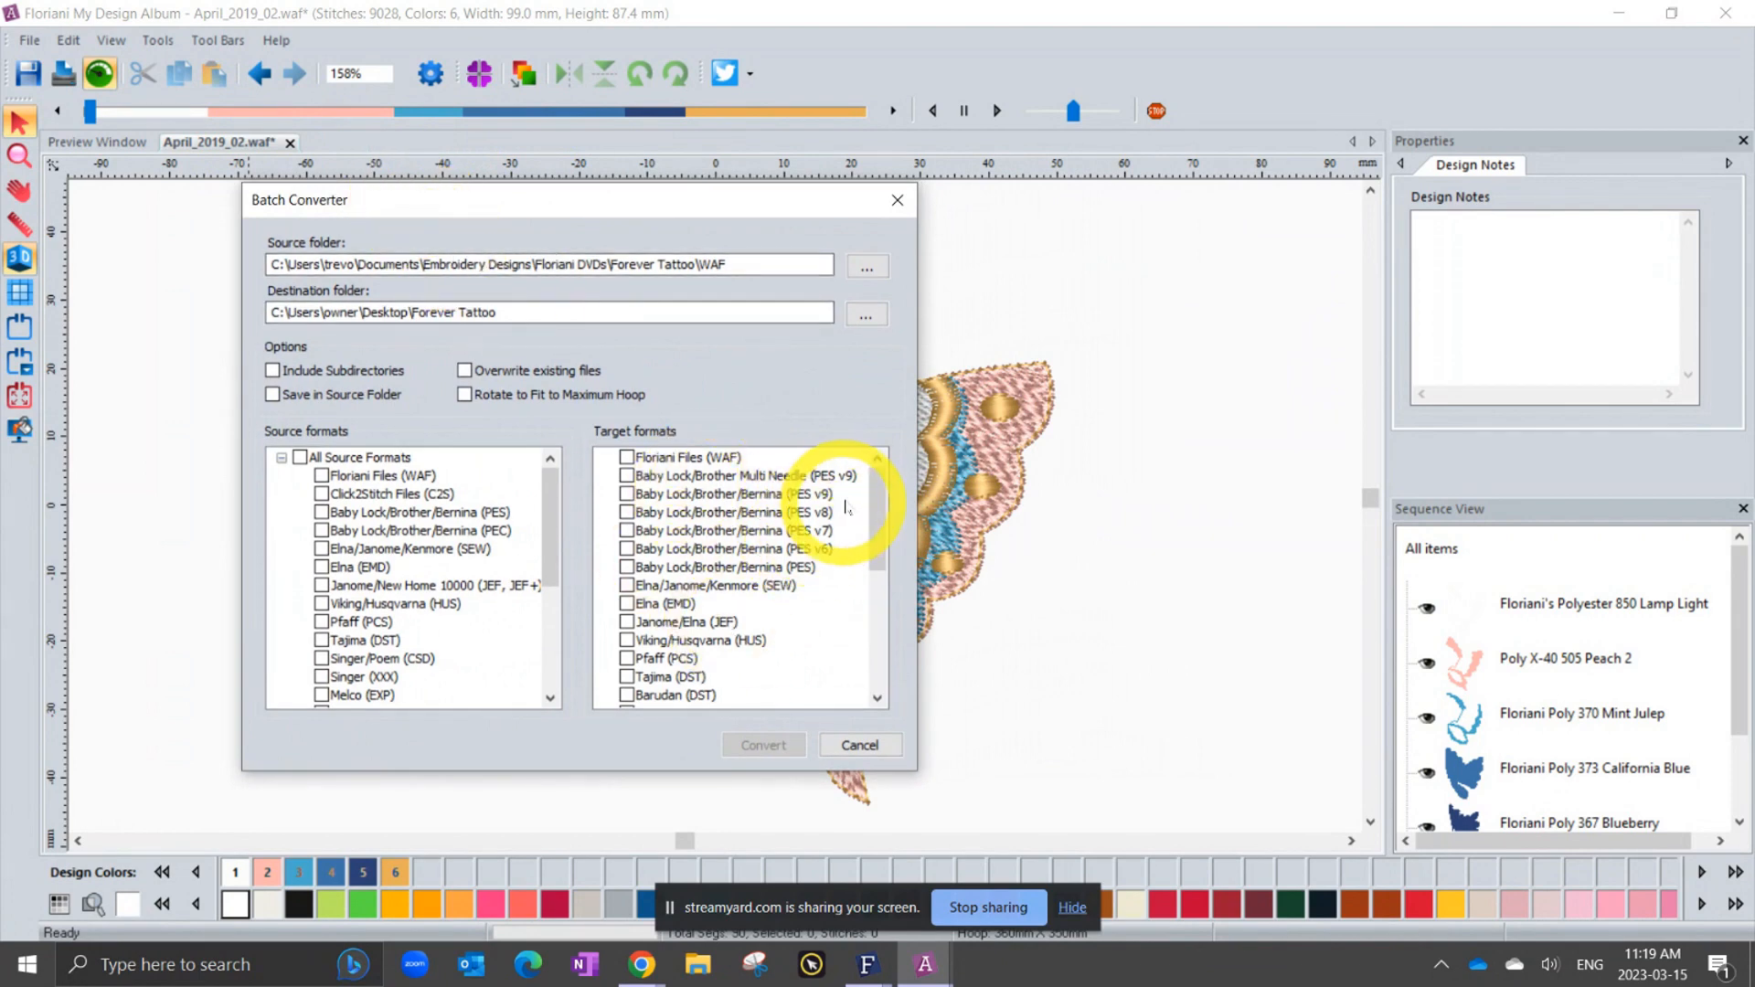
pyautogui.moveTo(879, 492); pyautogui.dragTo(864, 438)
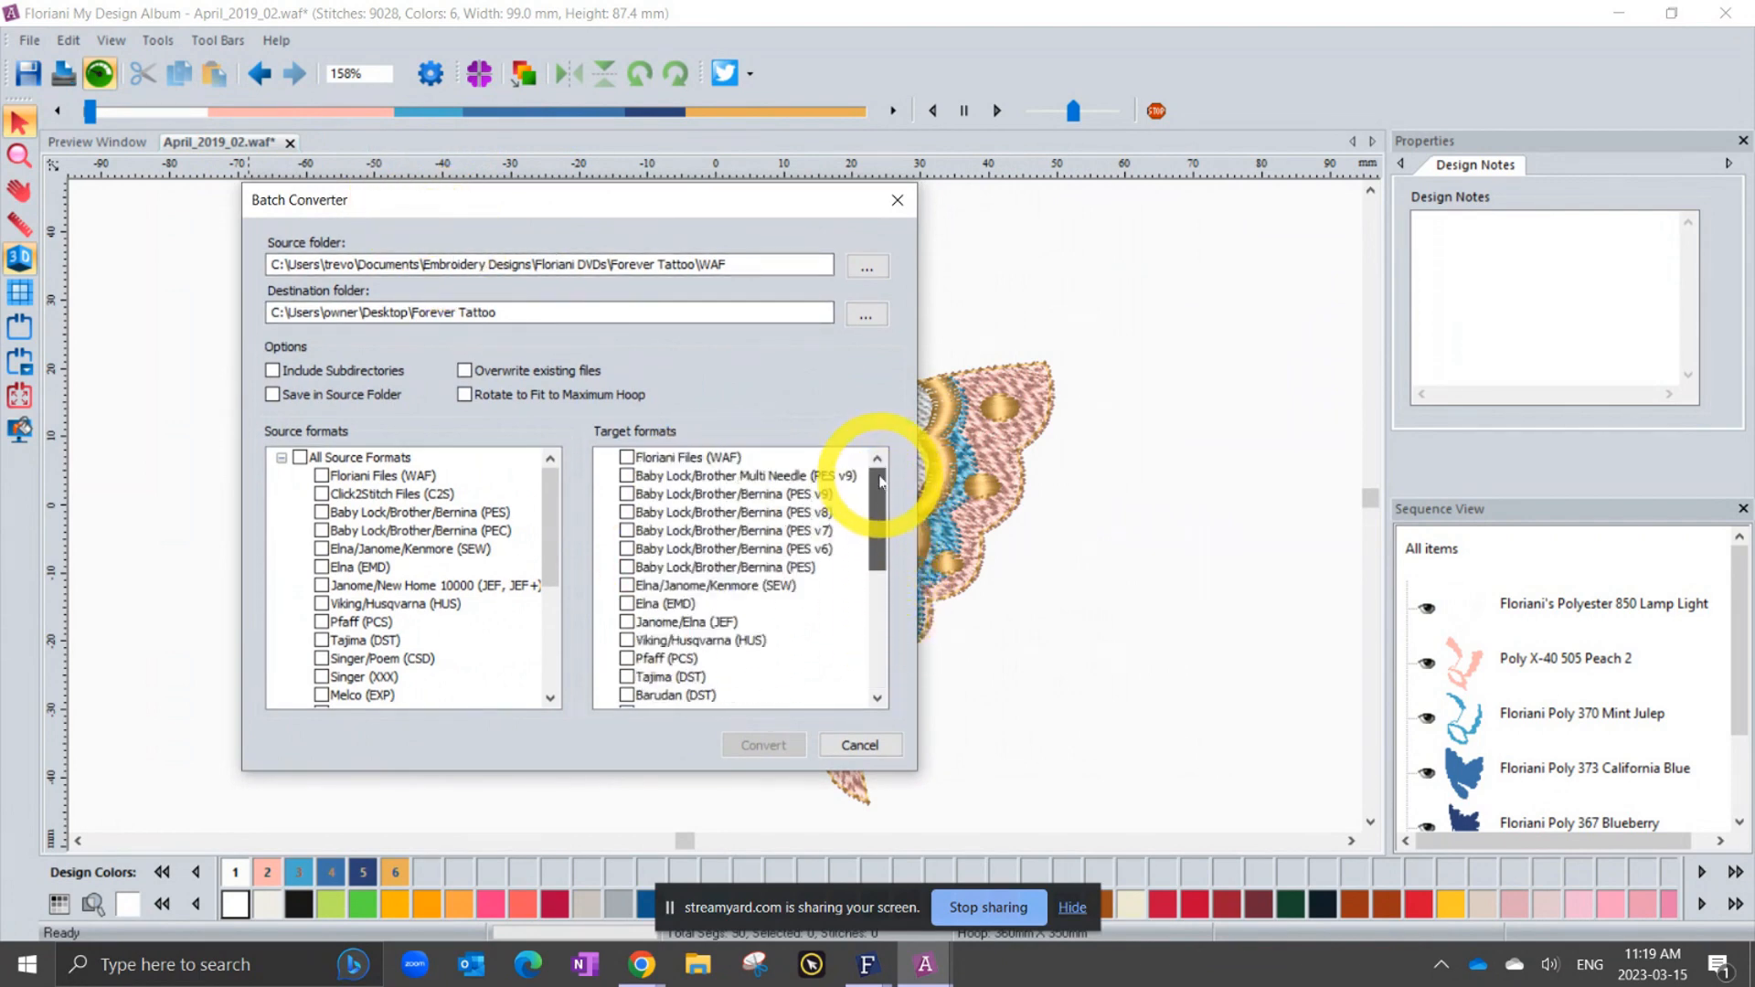
pyautogui.click(896, 201)
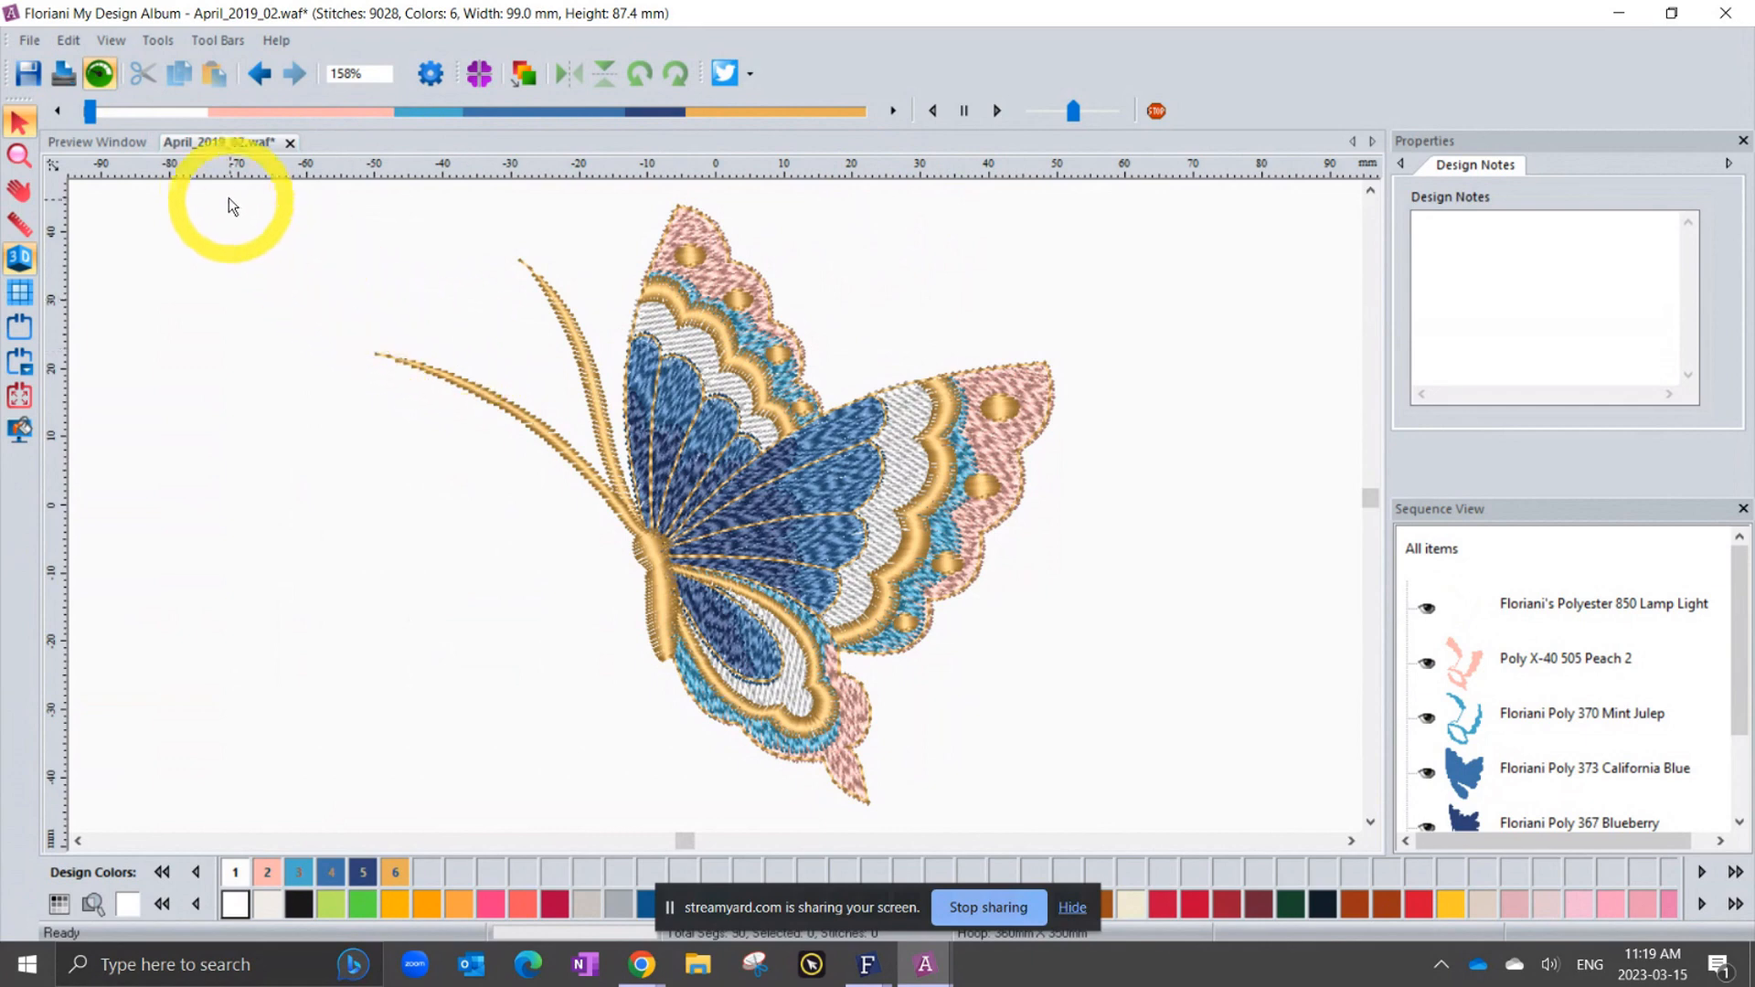
# Return to the Preview Window and open the spring bird April_2019_03.waf in the album's own design editor.
pyautogui.click(80, 145)
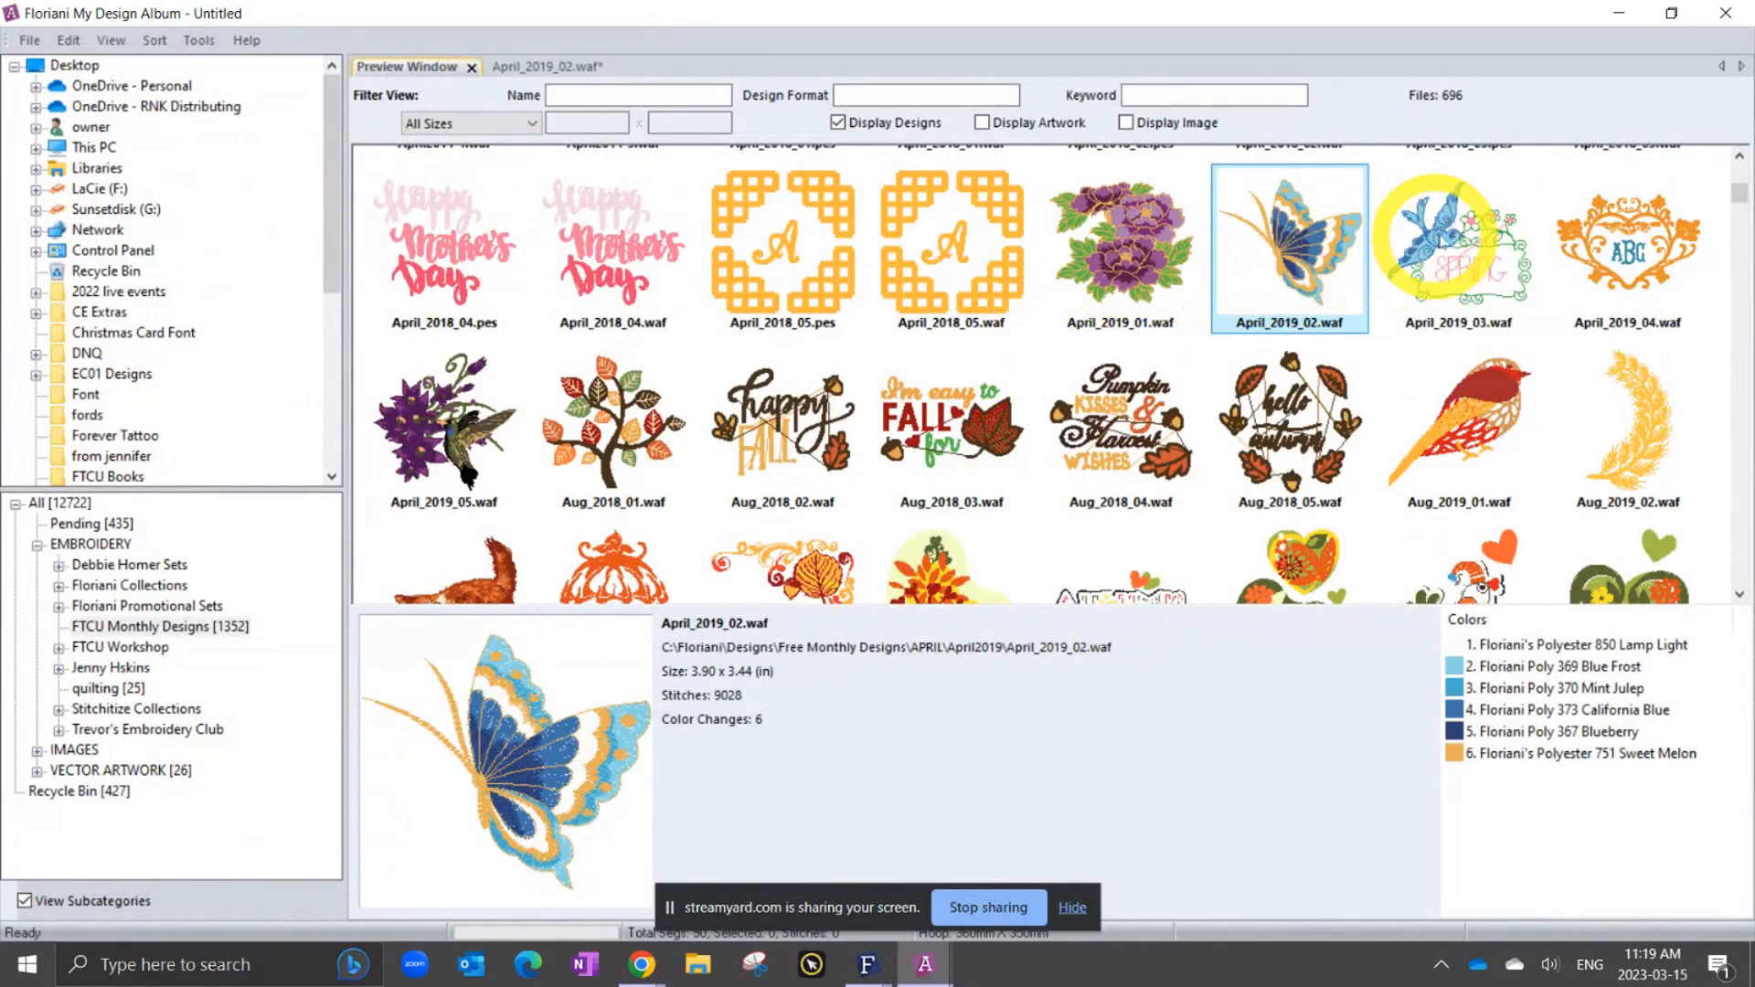
pyautogui.click(1460, 236)
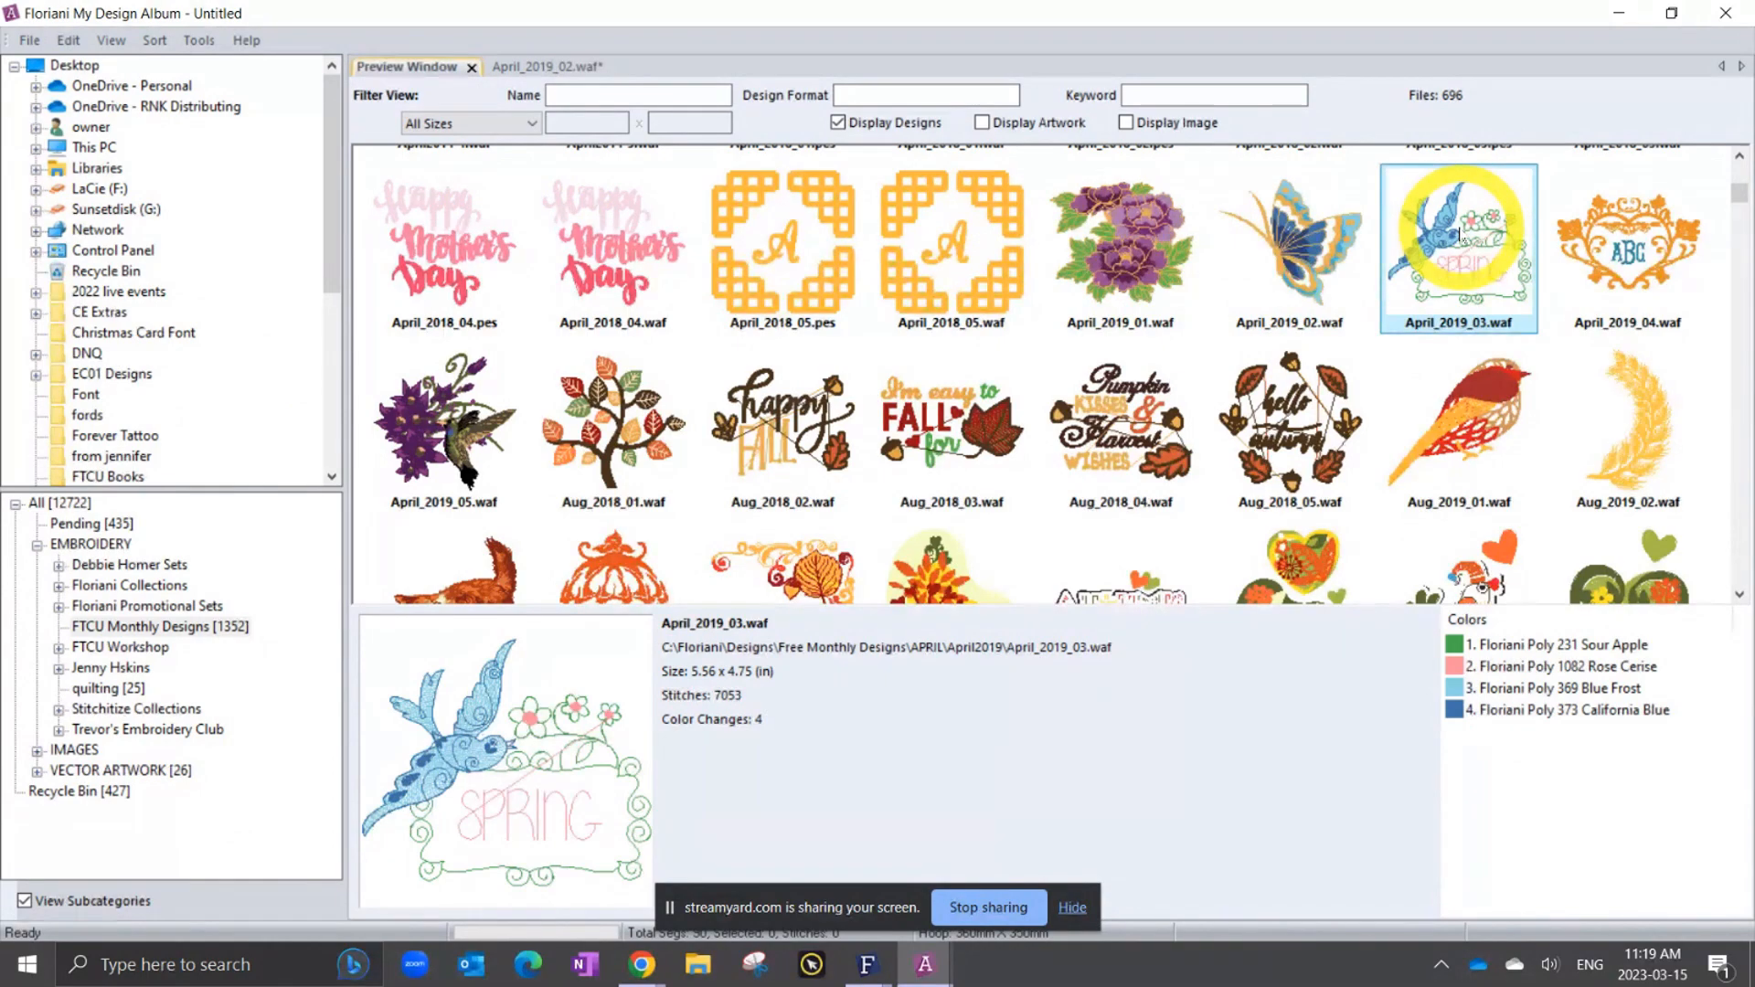
pyautogui.rightClick(1462, 228)
pyautogui.click(1520, 239)
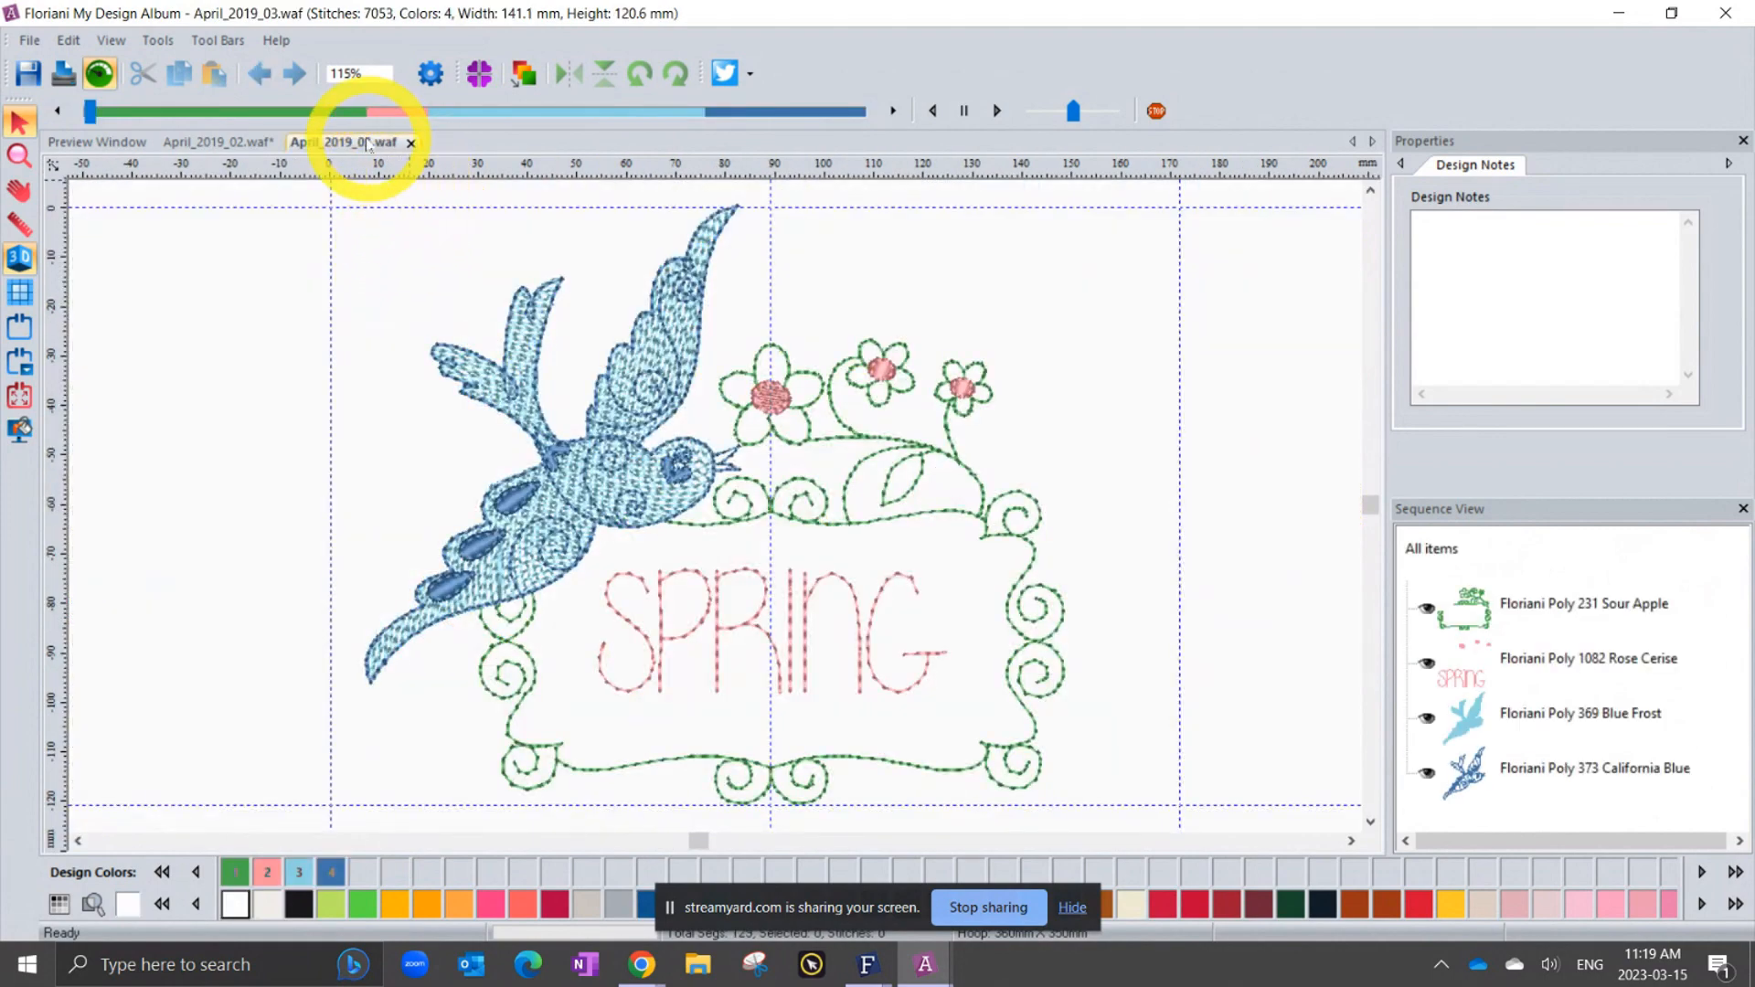
# View the open butterfly and spring bird designs in turn, returning to the Preview Window after each.
pyautogui.click(243, 147)
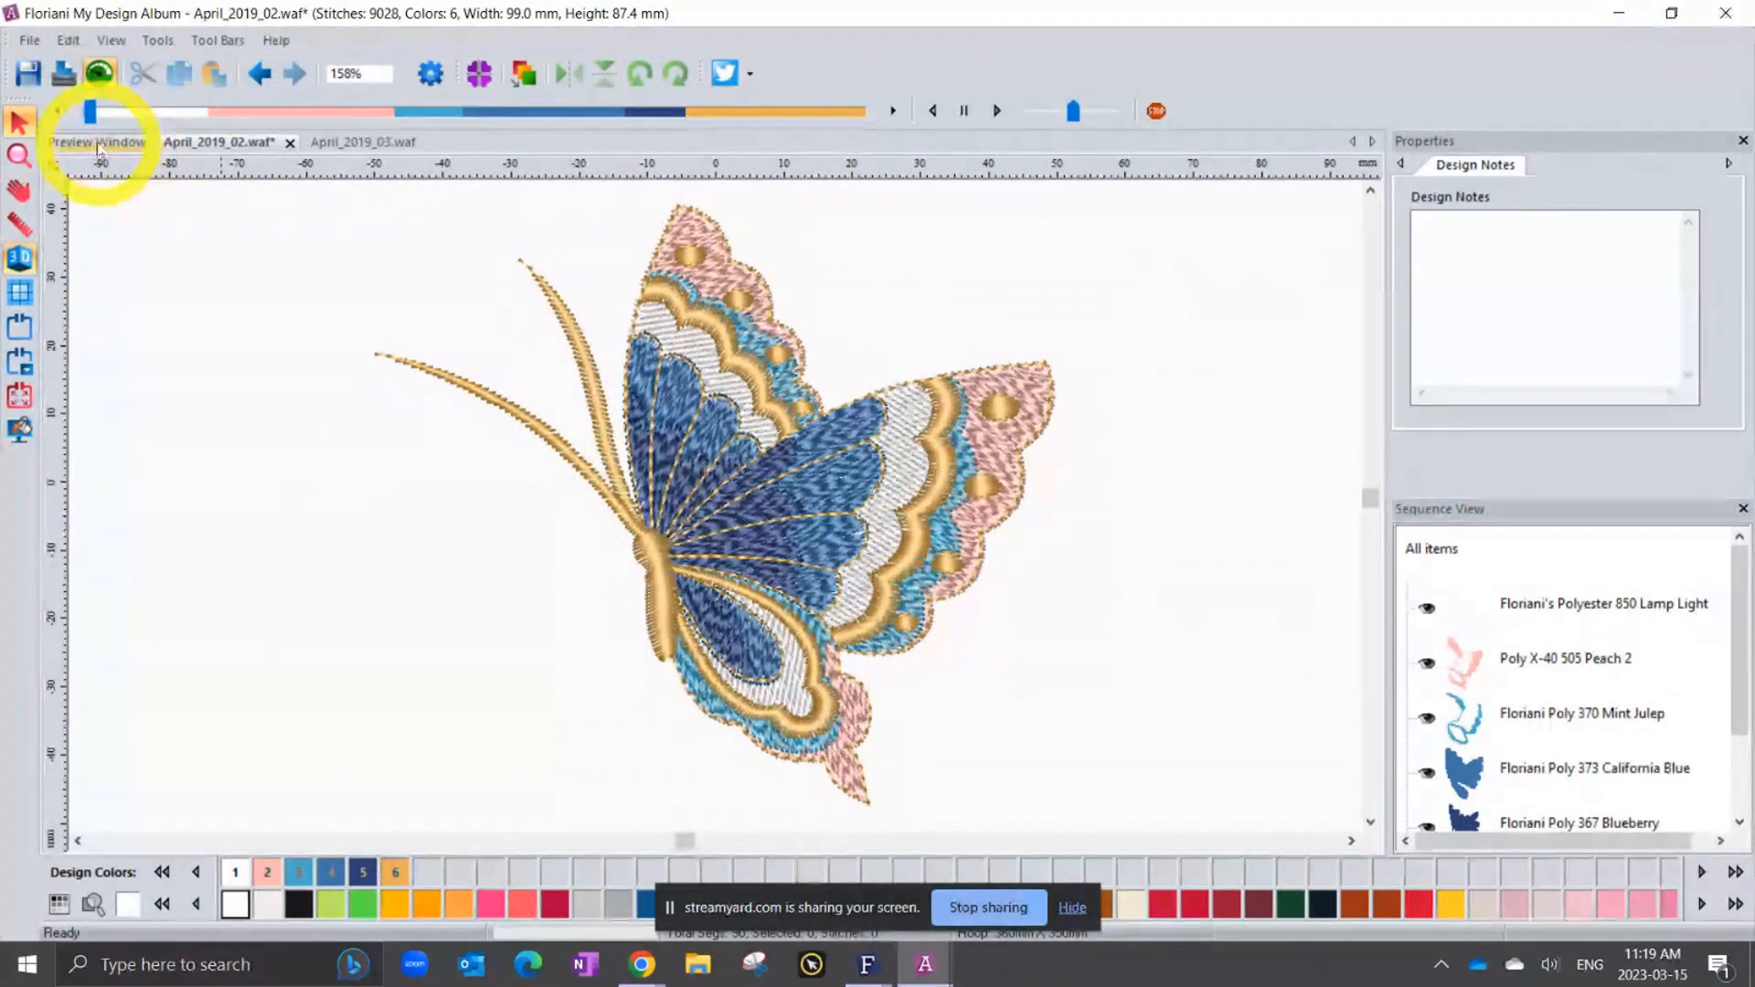
pyautogui.click(97, 142)
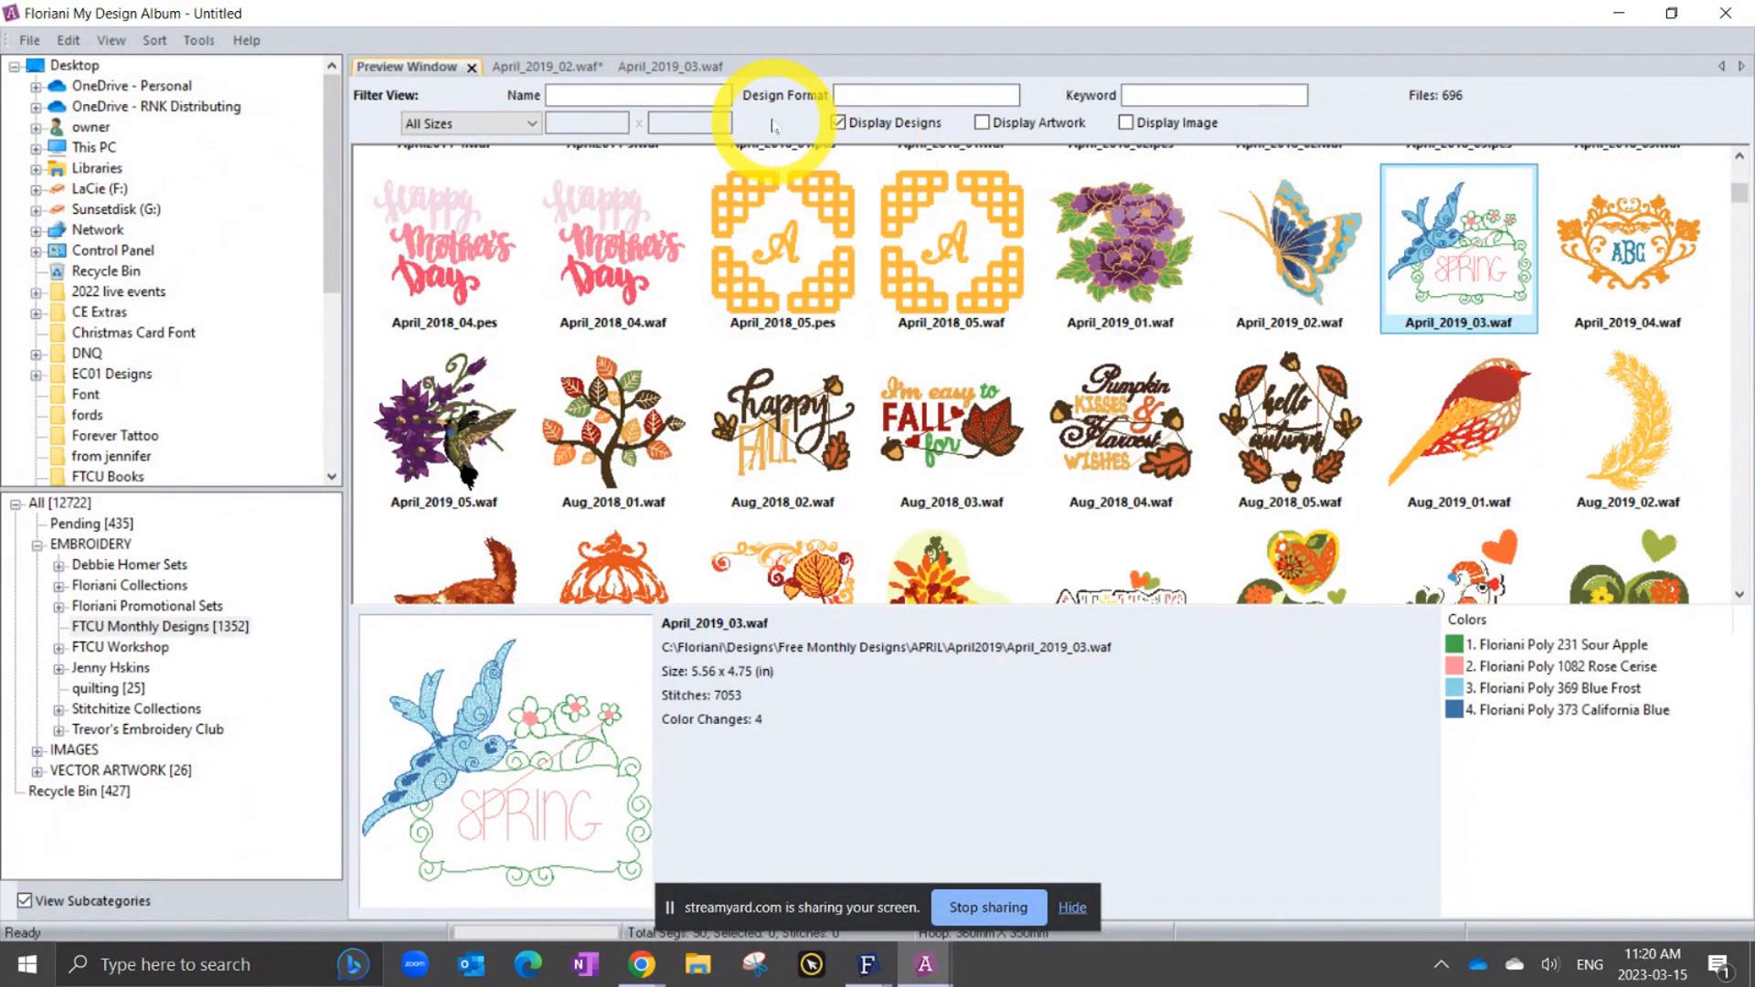
pyautogui.click(670, 66)
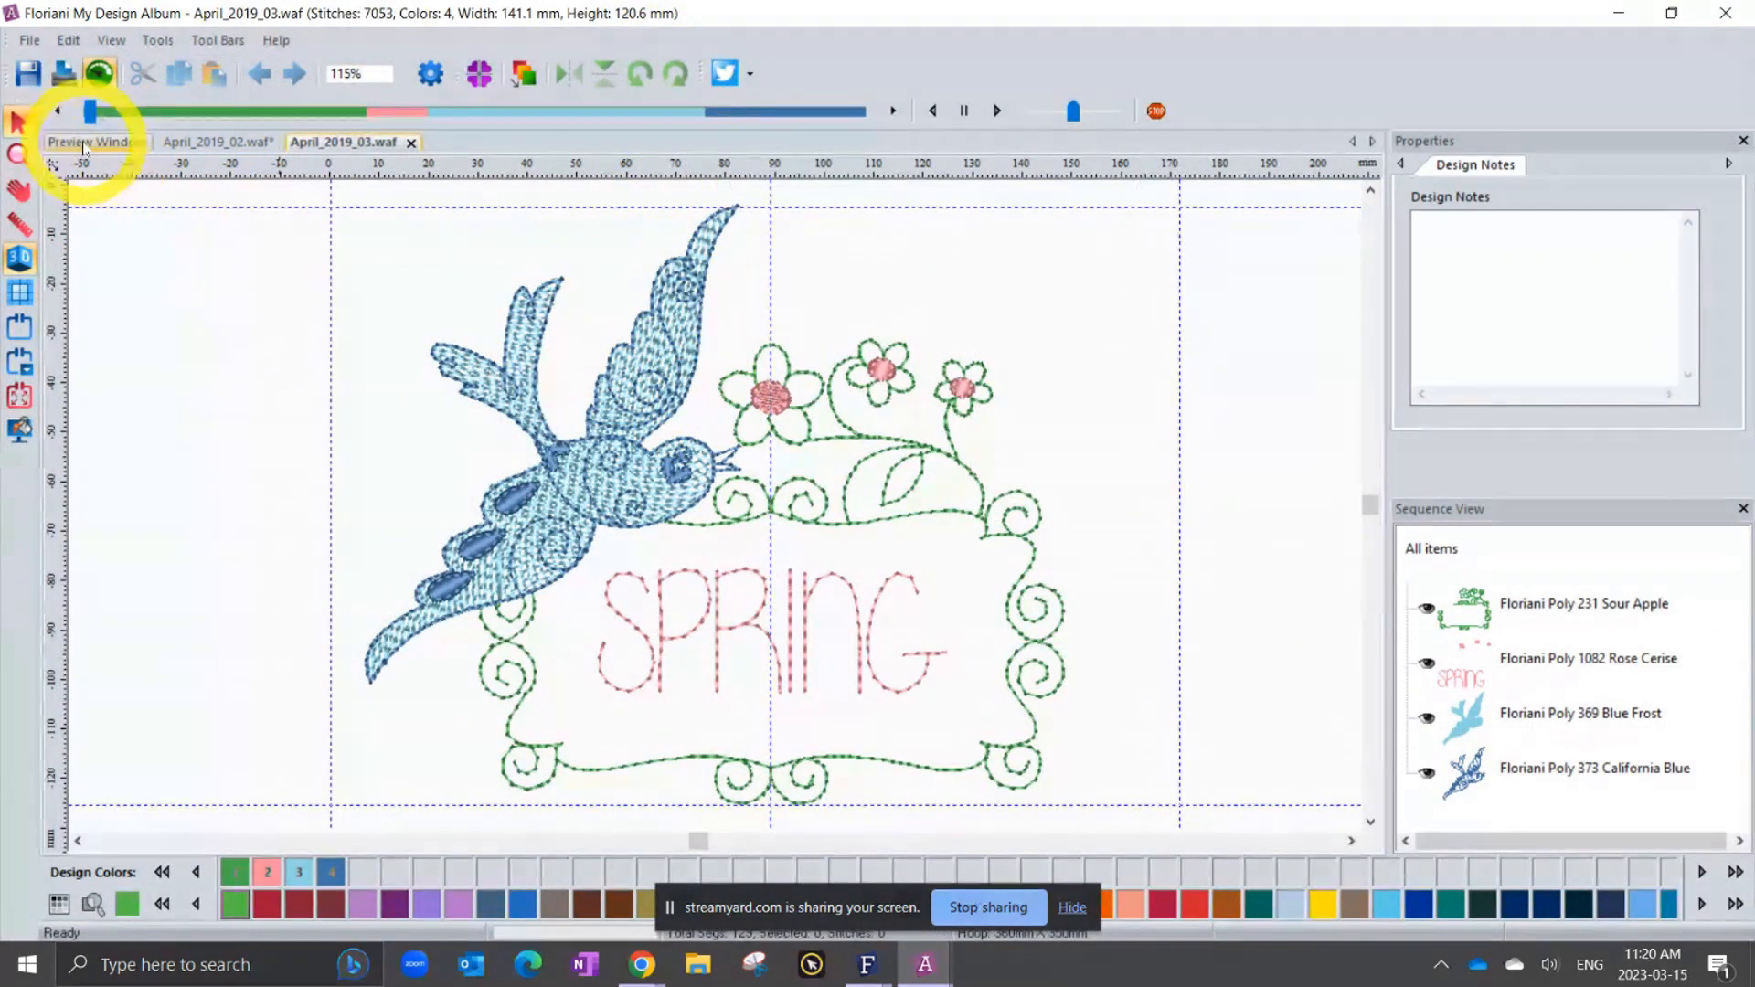
pyautogui.click(84, 143)
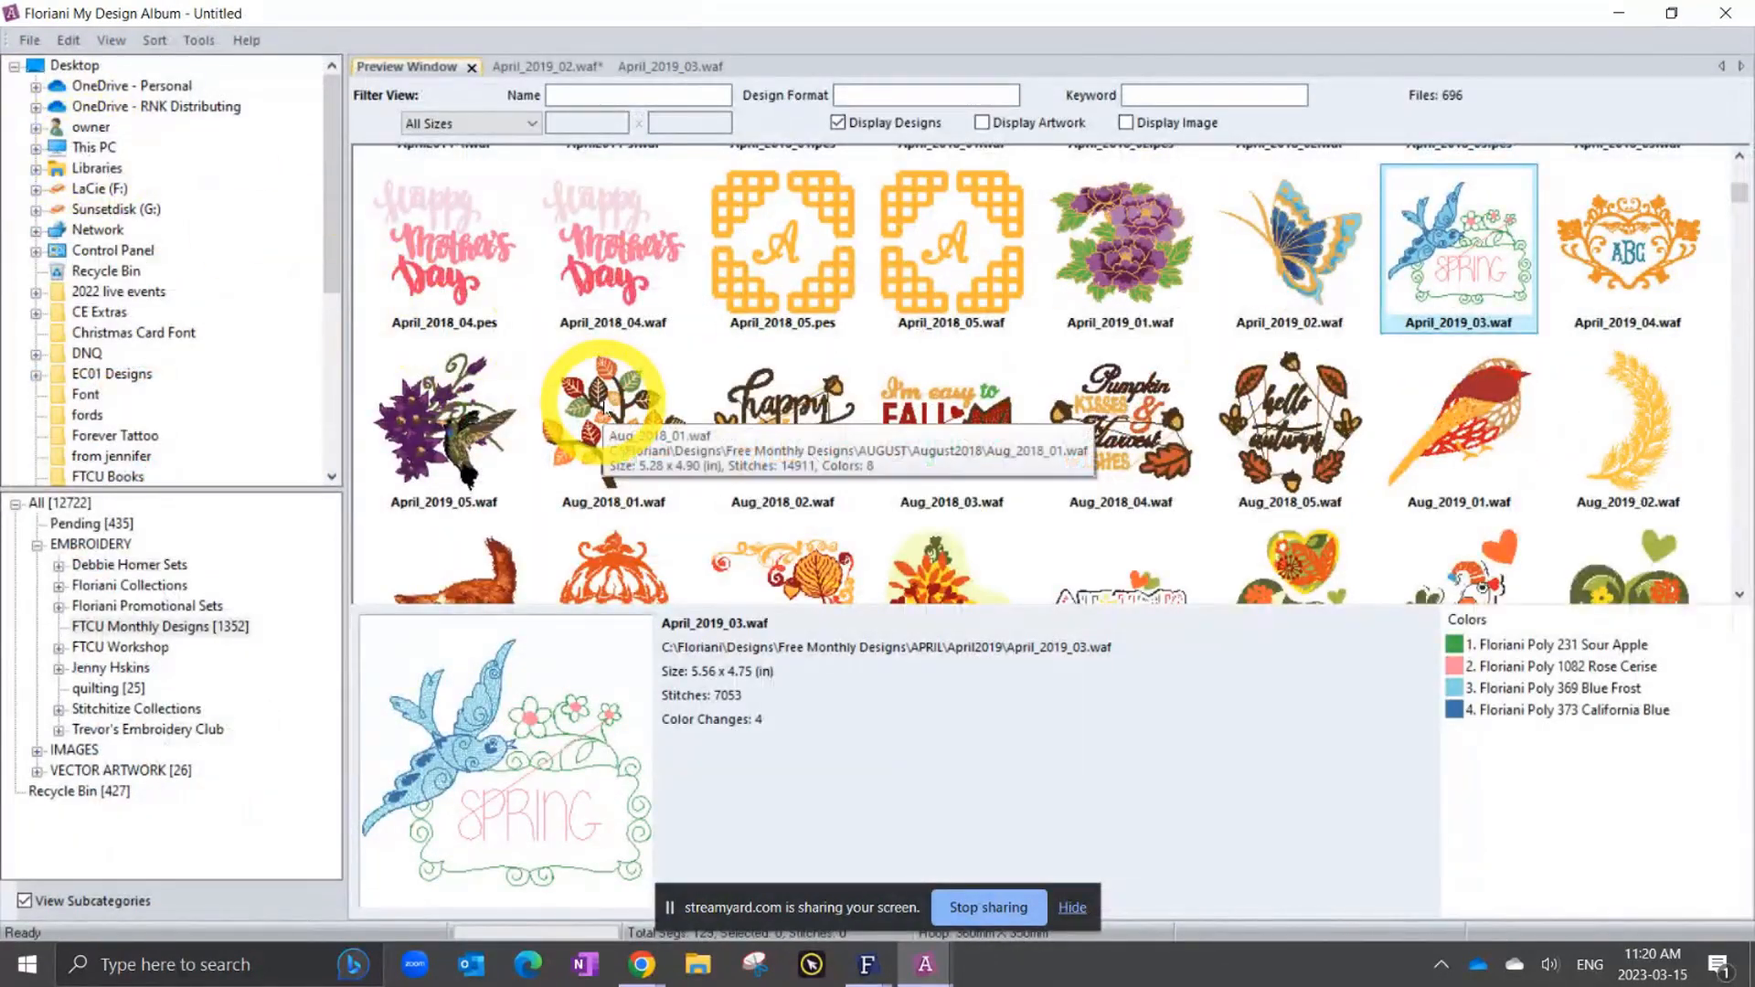
# Display the Forever Tattoo folder and filter its designs by the pes format.
pyautogui.scroll(1, 602, 407)
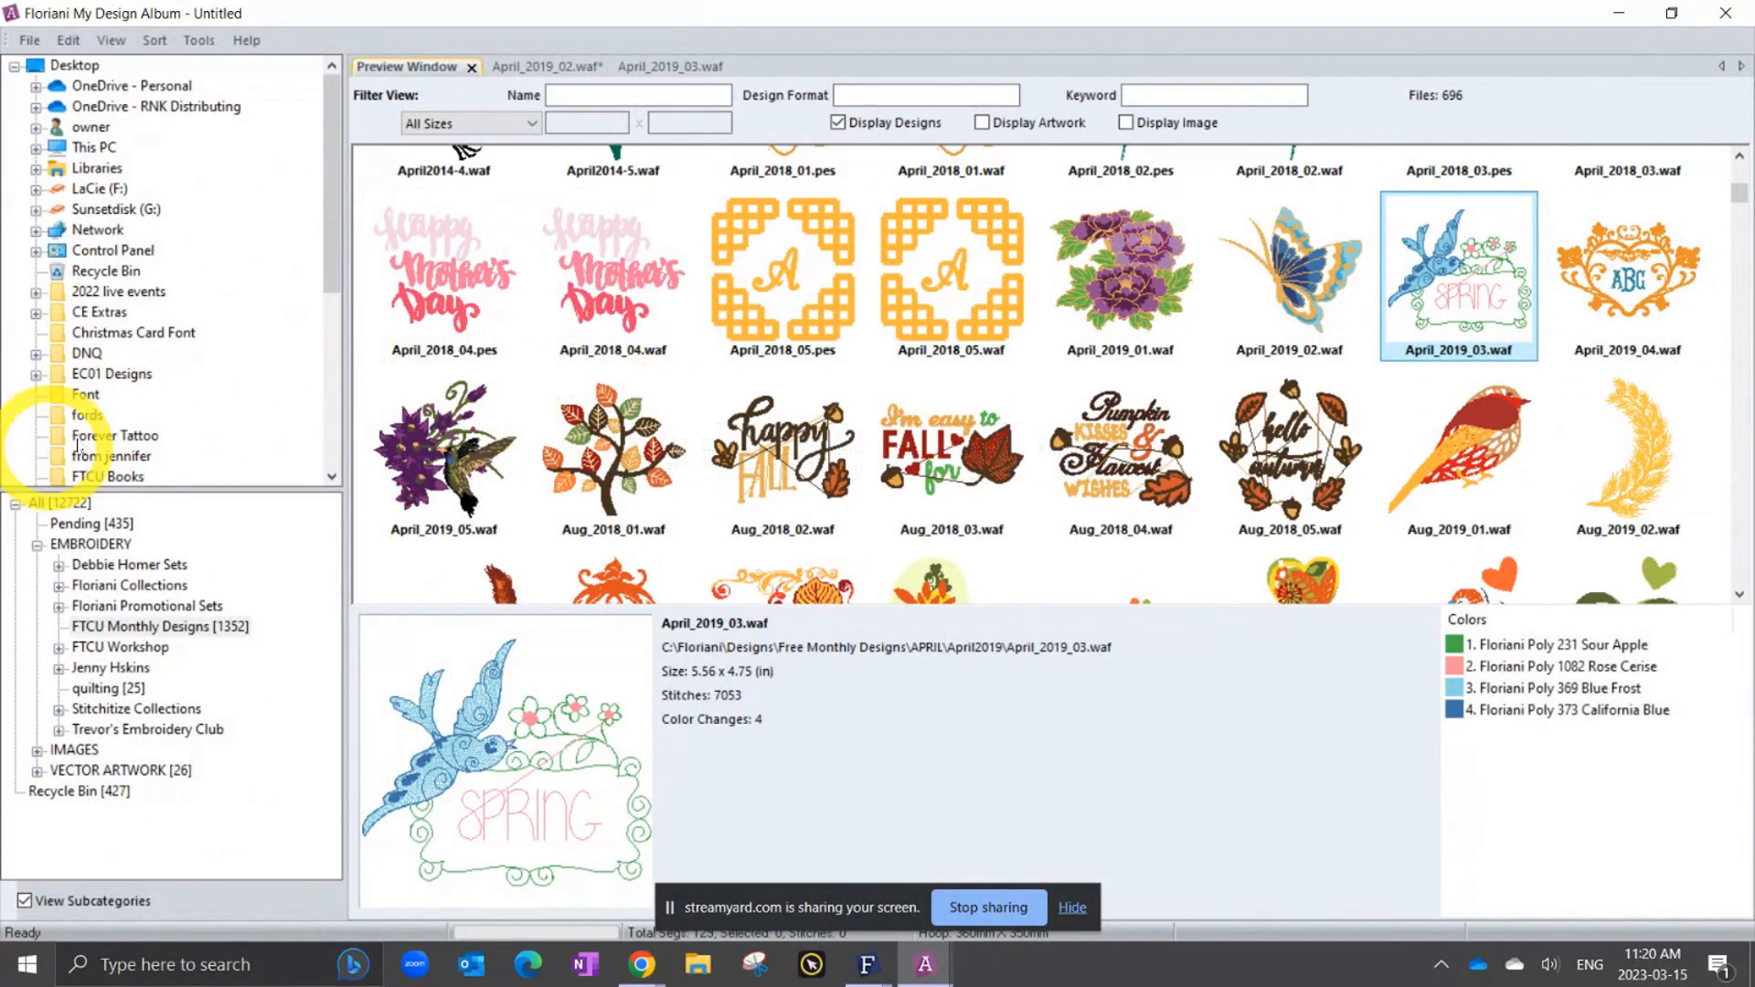
pyautogui.click(105, 436)
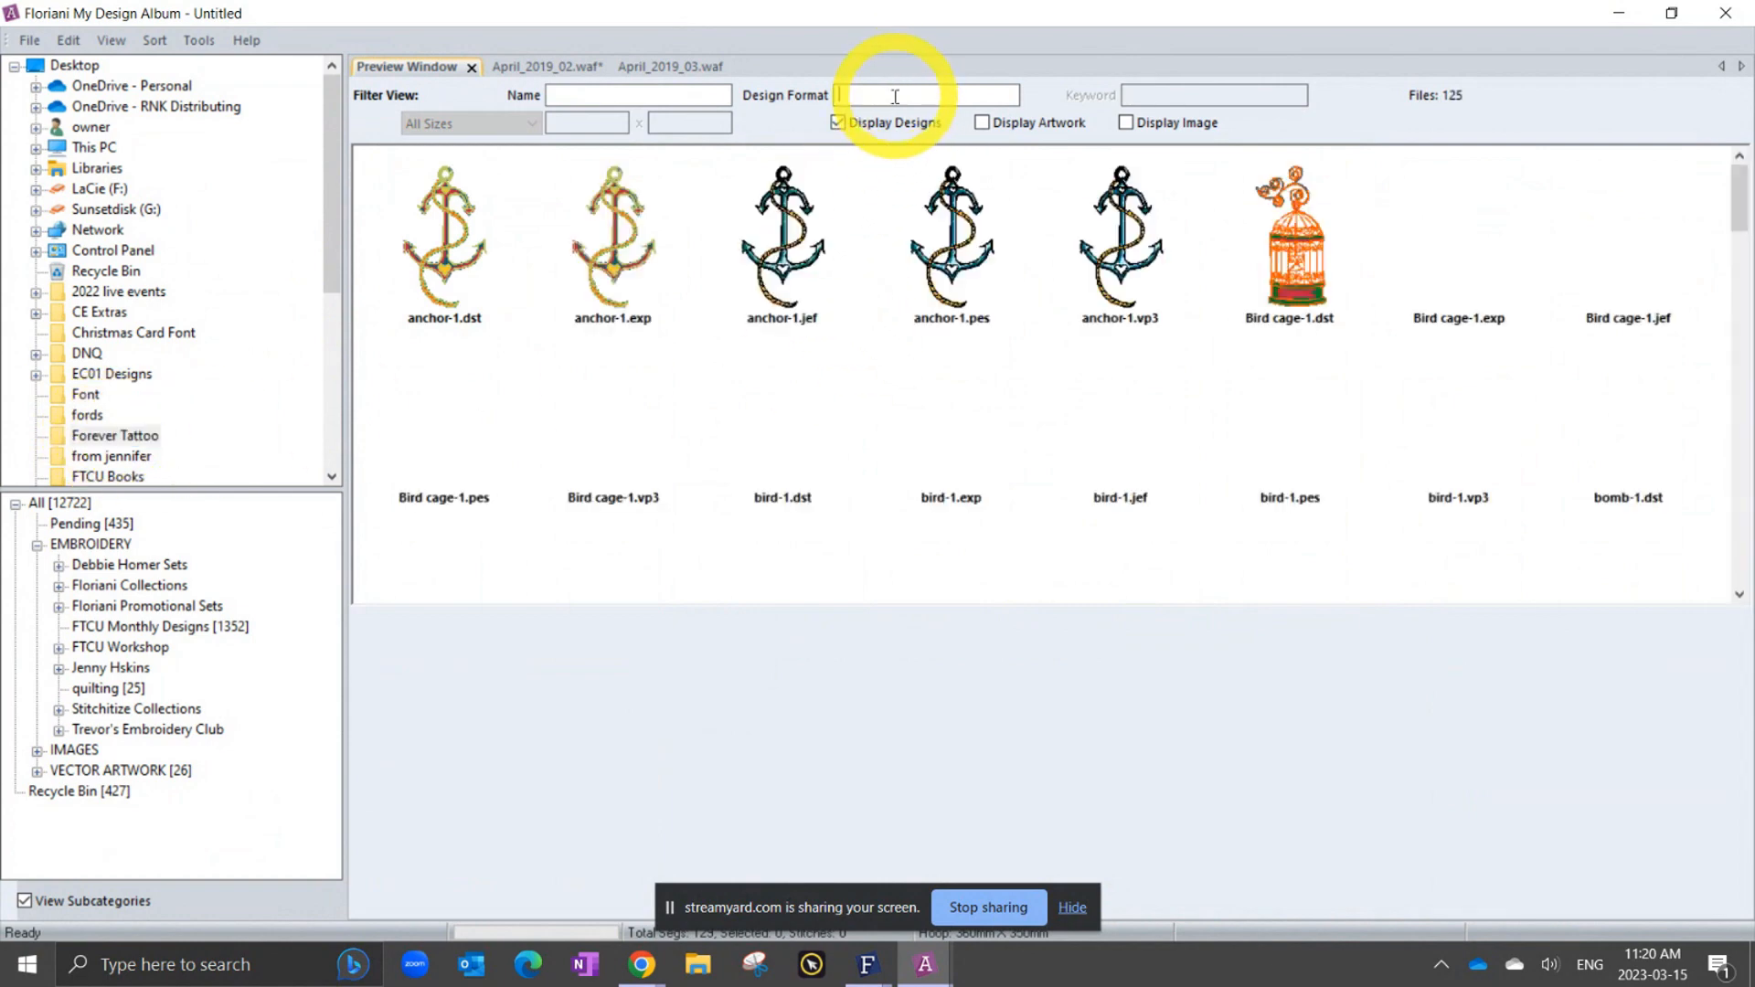
pyautogui.write('pes')
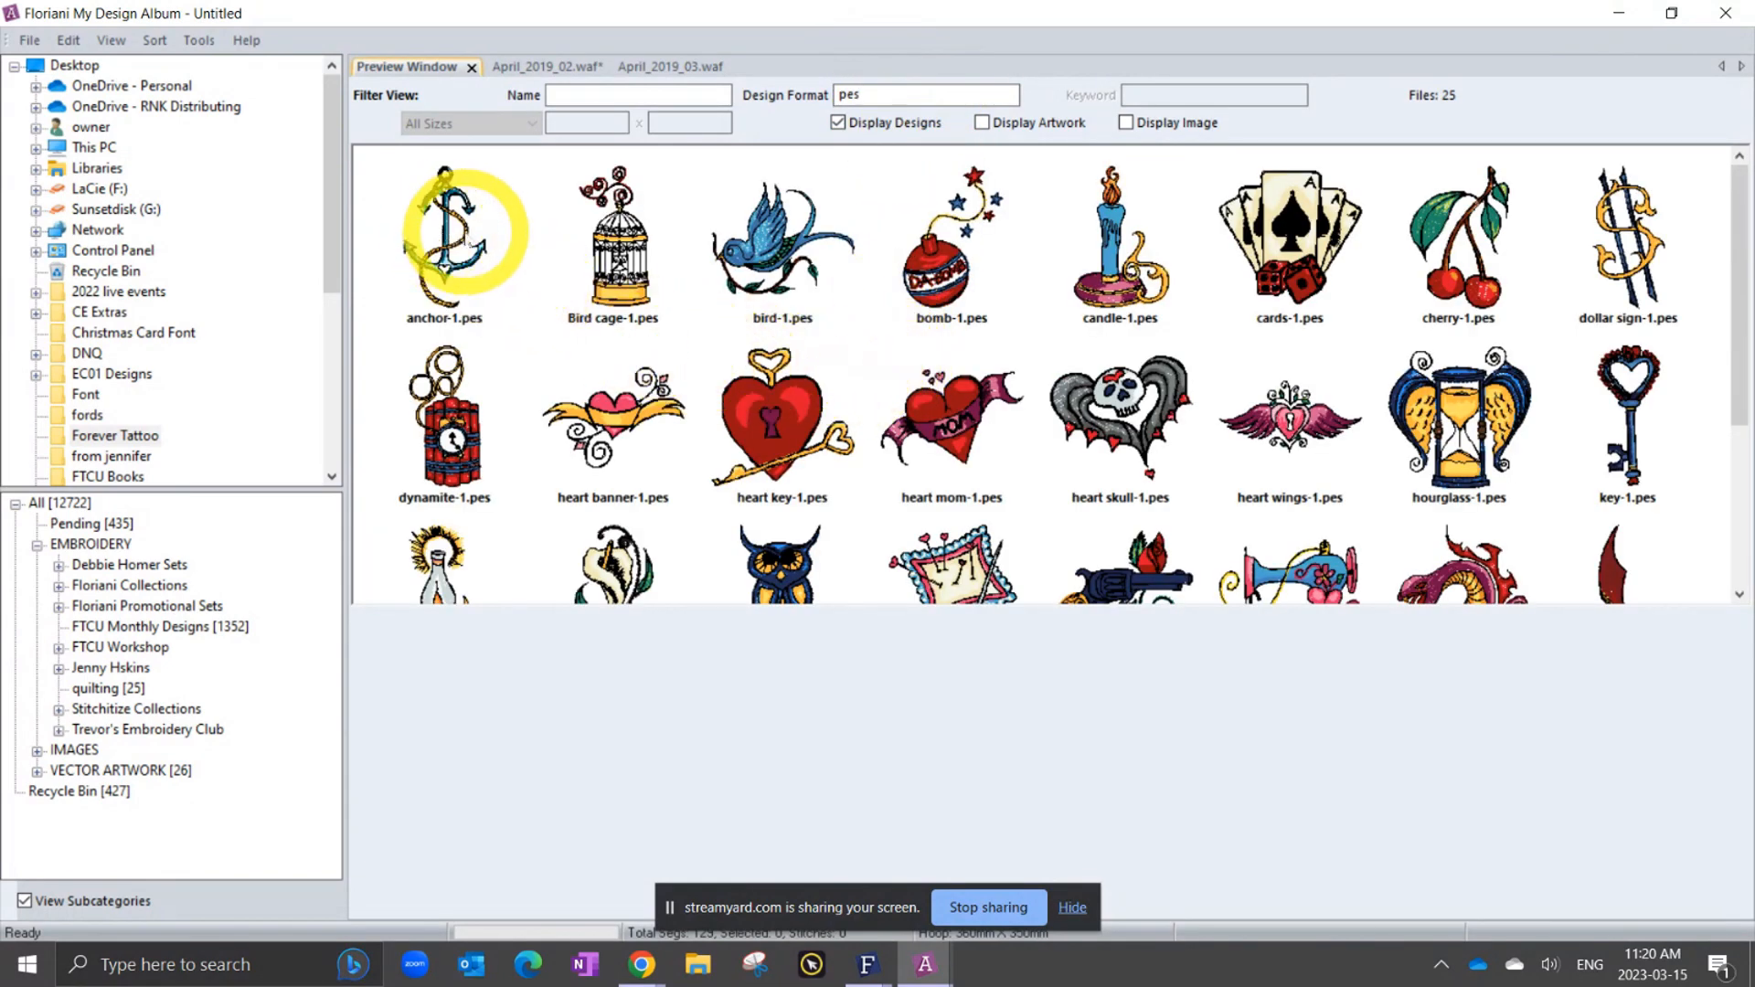
# Select the designs from anchor-1.pes through heart skull-1.pes, preview a printed catalog with 3 columns and 3 rows, and close the preview.
pyautogui.click(440, 230)
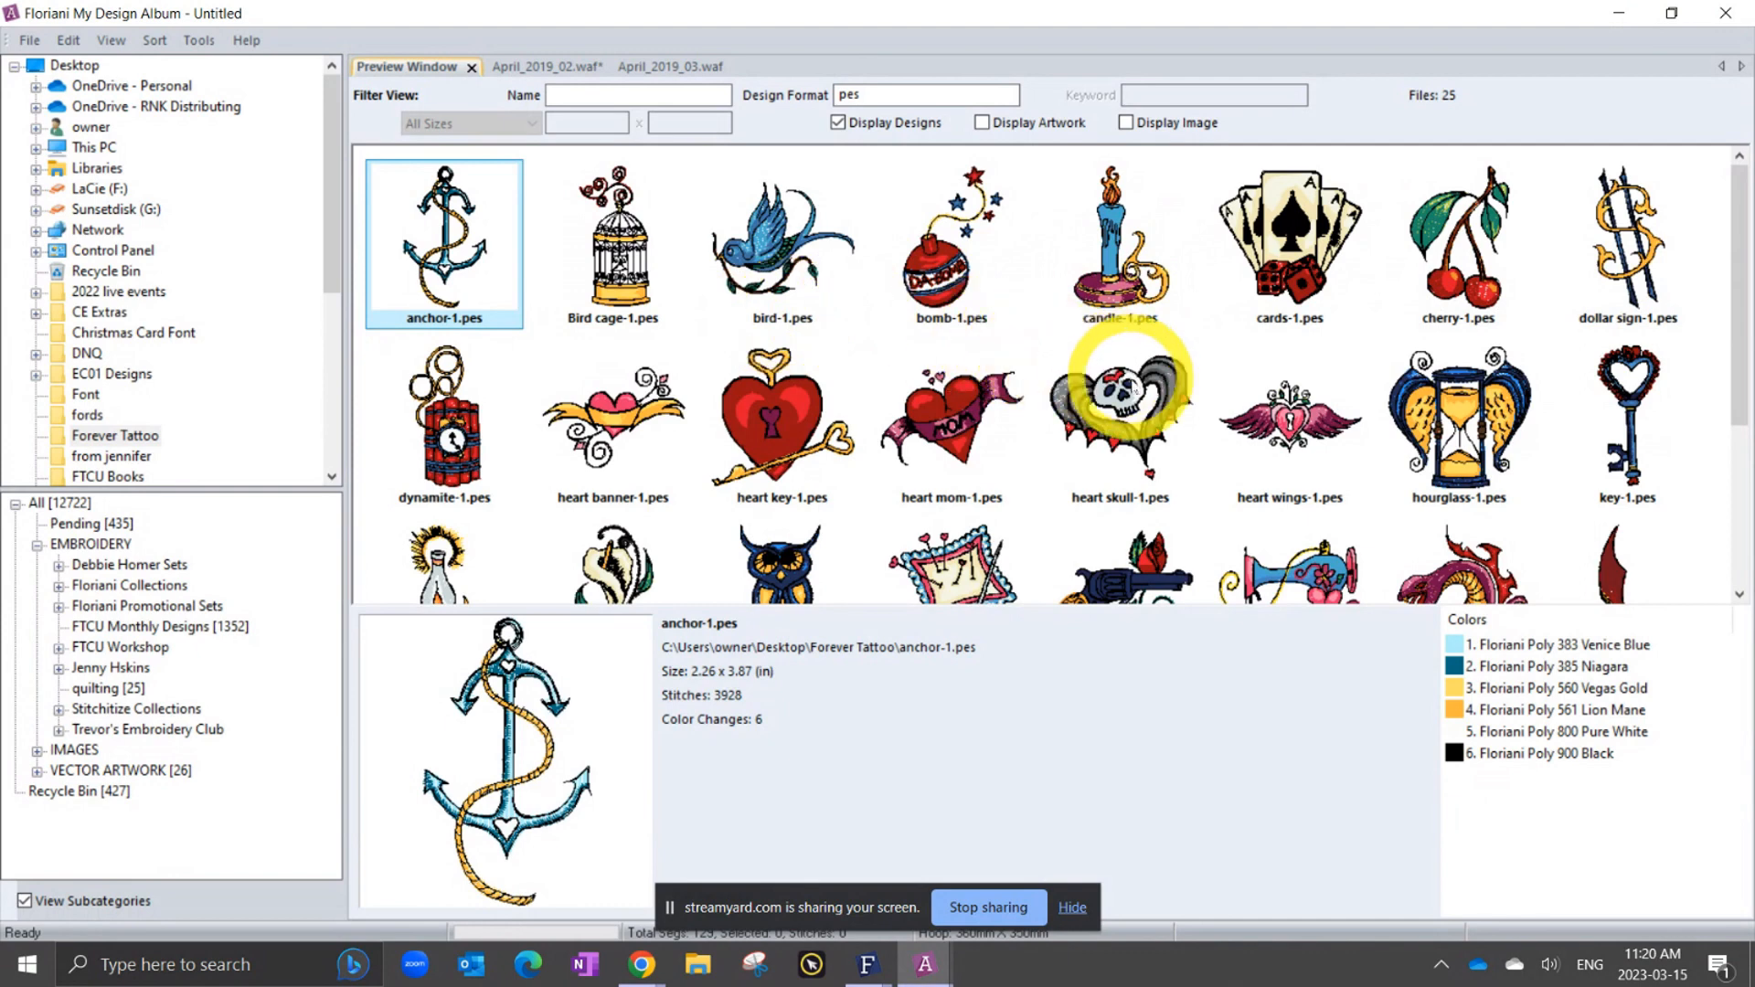
pyautogui.keyDown('shift'); pyautogui.click(1132, 388); pyautogui.keyUp('shift')
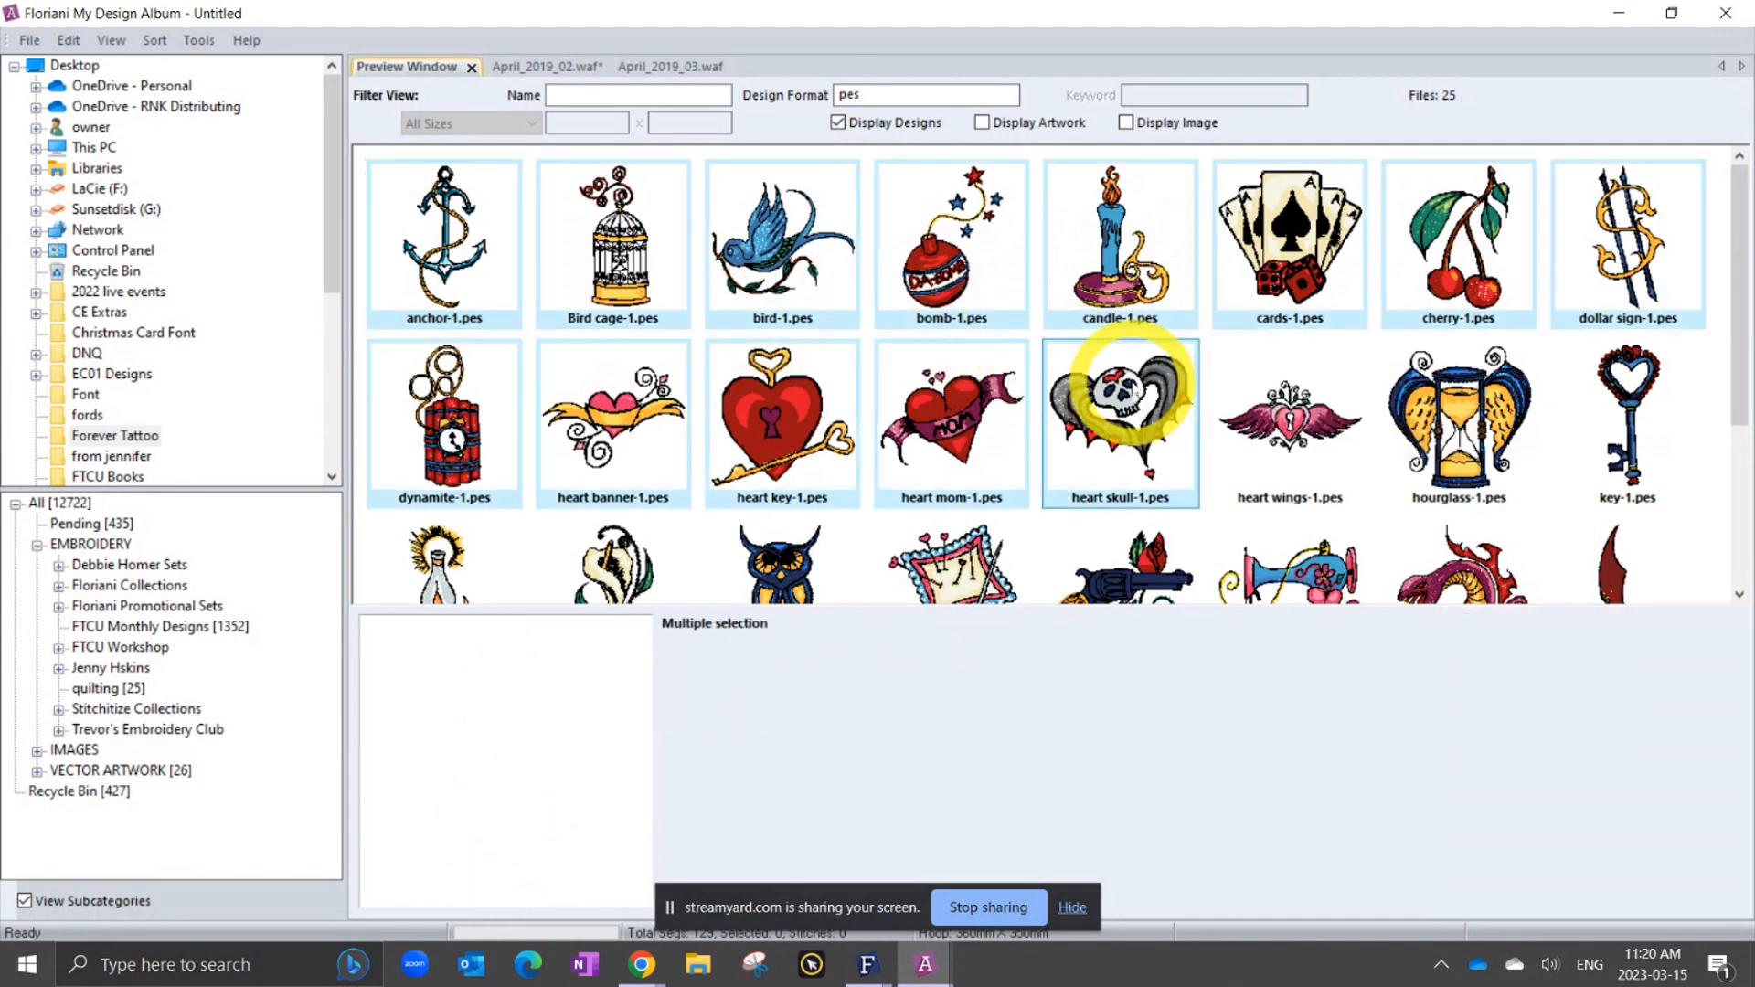
pyautogui.click(32, 42)
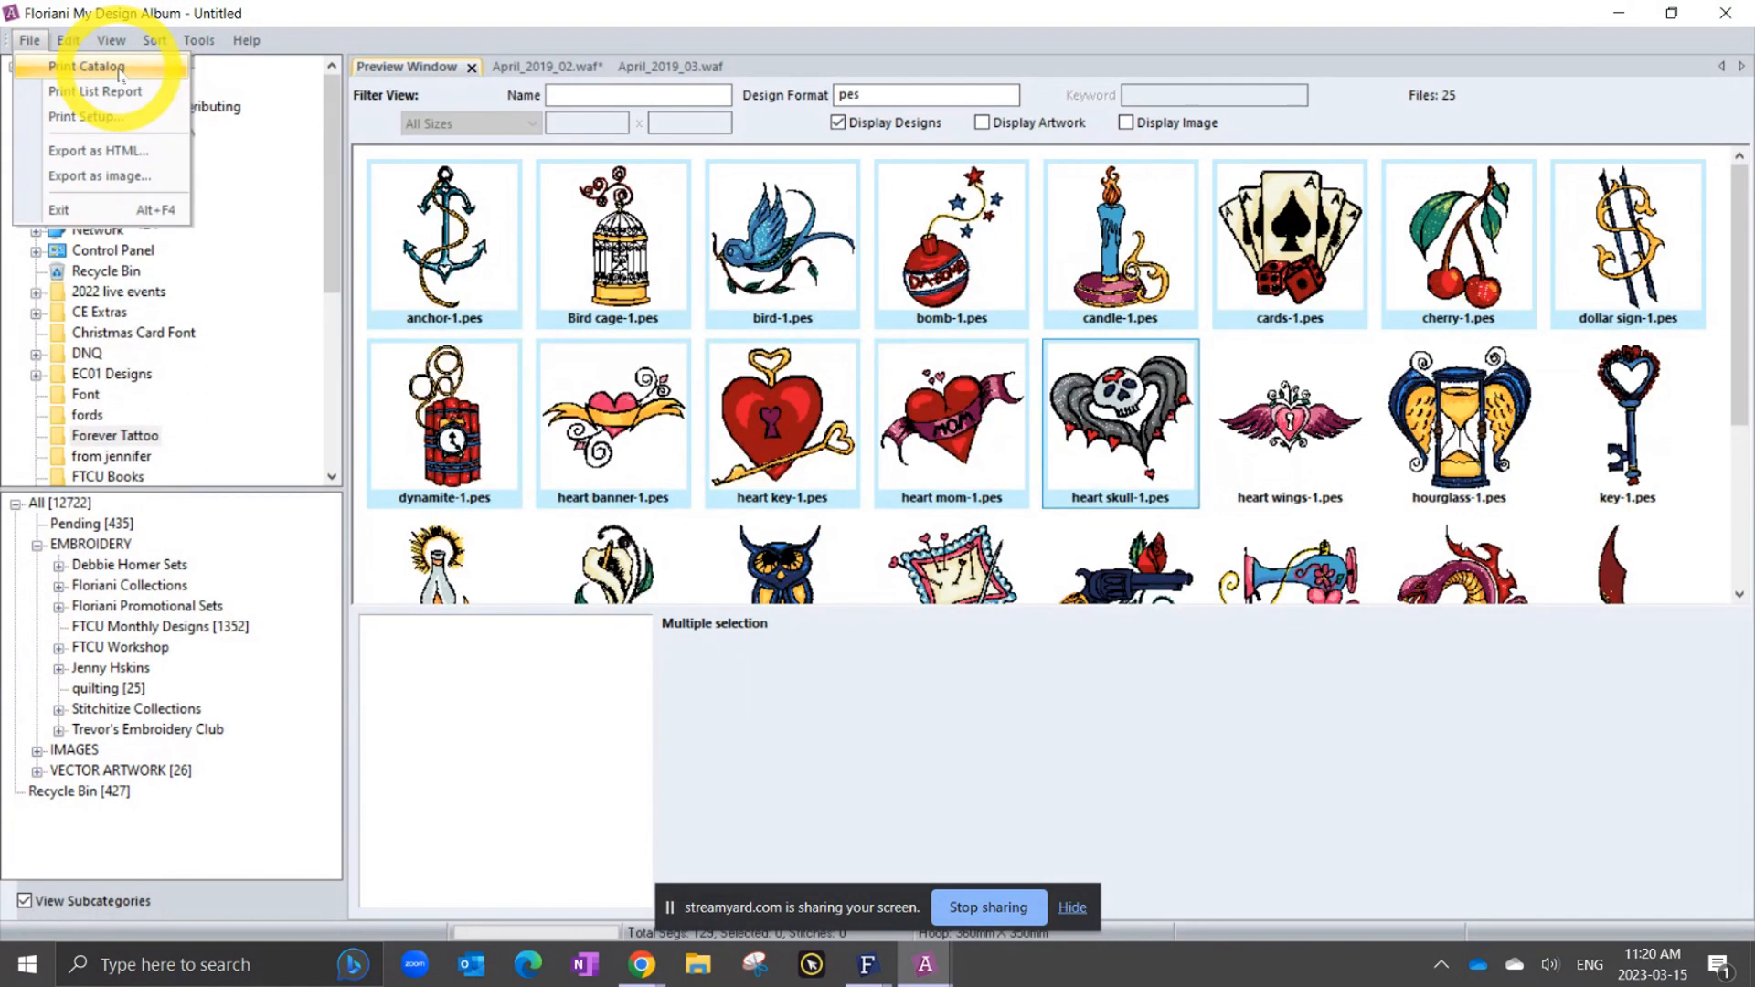
pyautogui.click(87, 66)
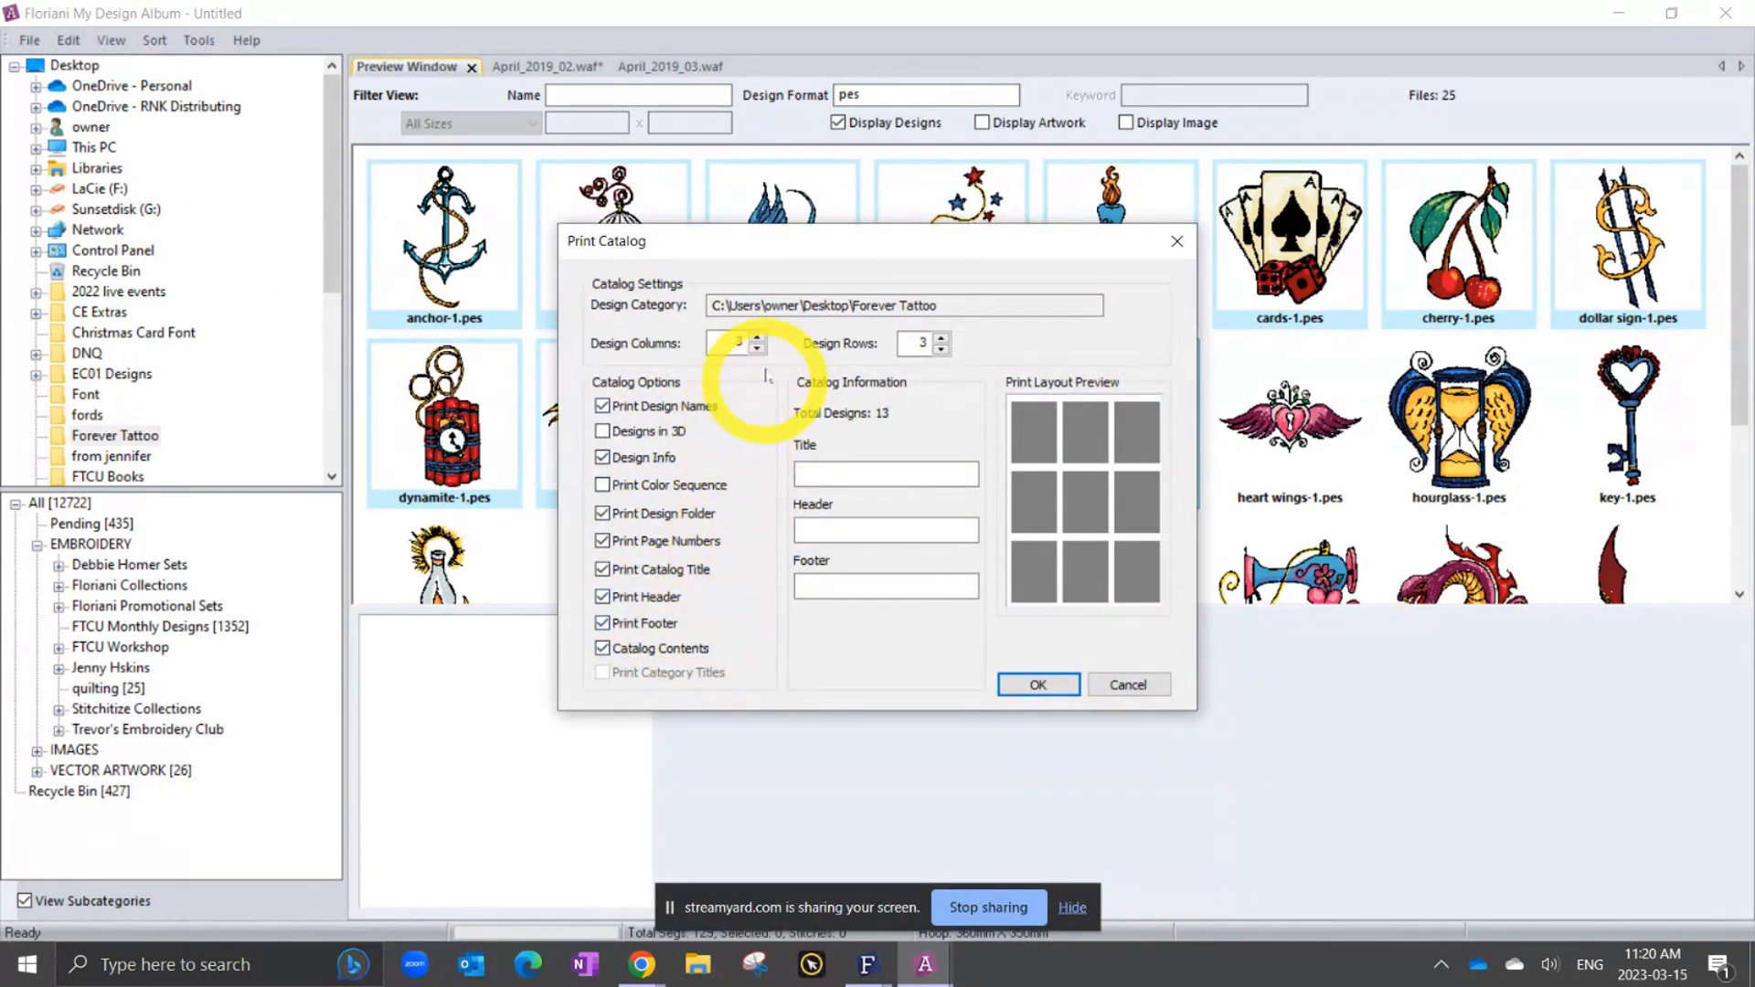
pyautogui.click(1038, 685)
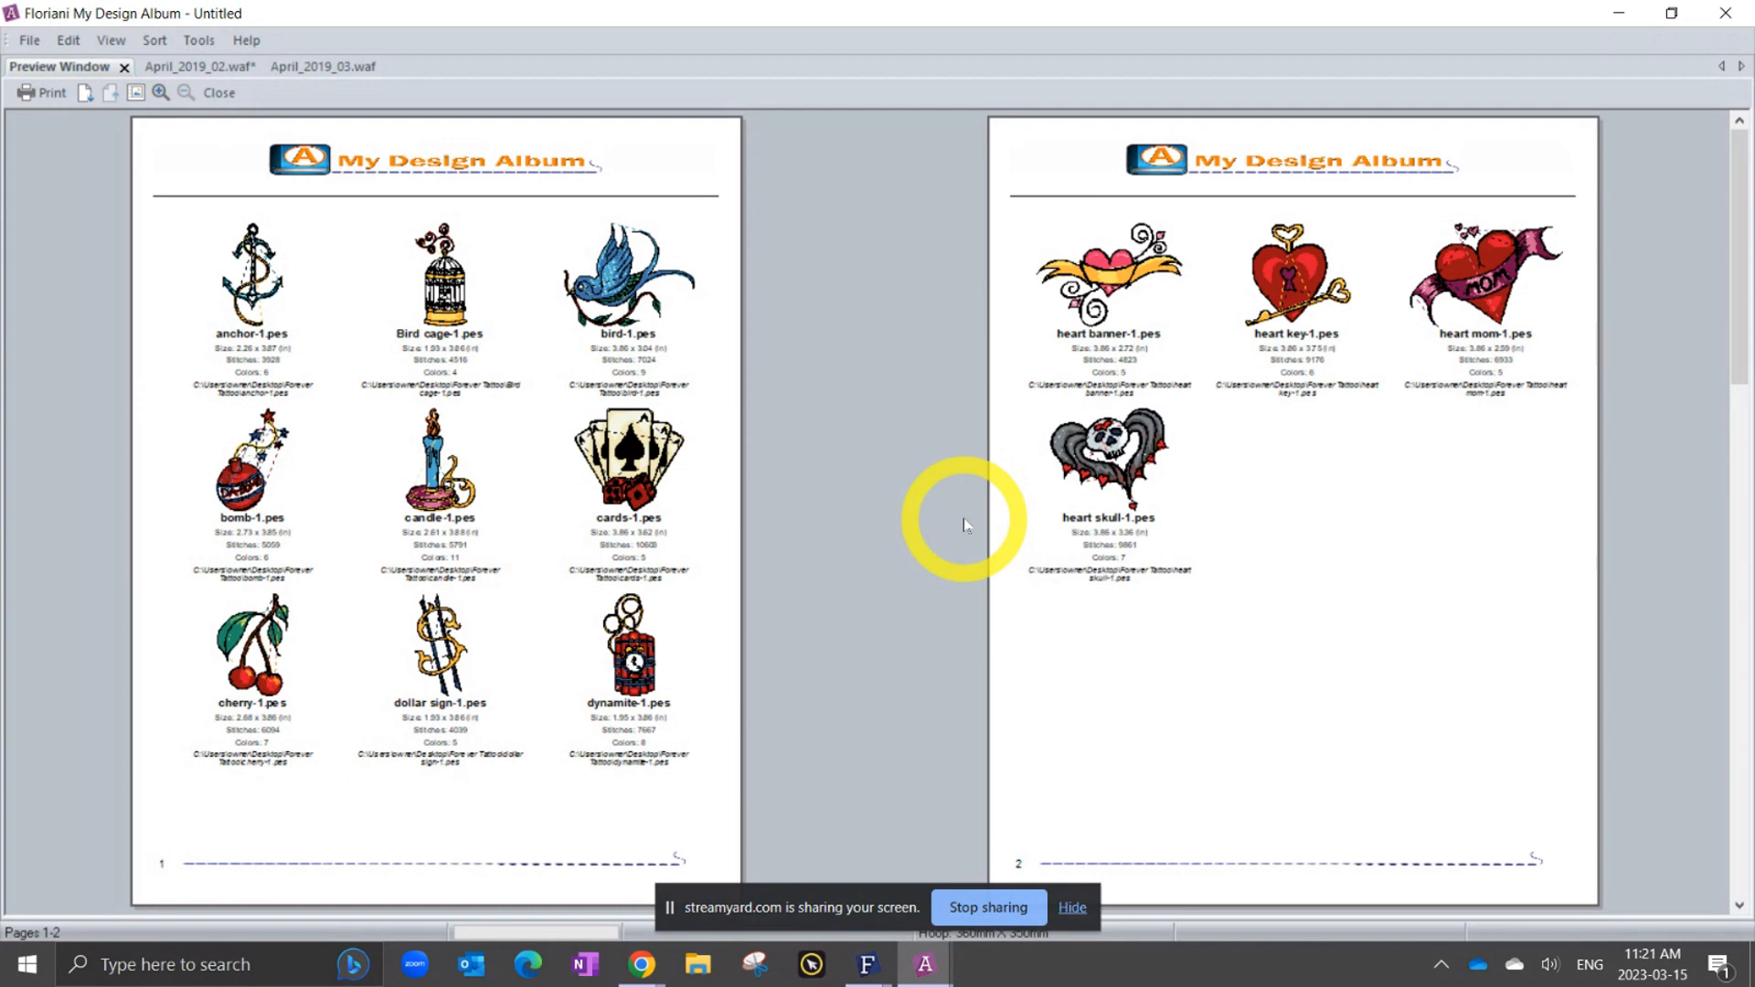
pyautogui.click(217, 94)
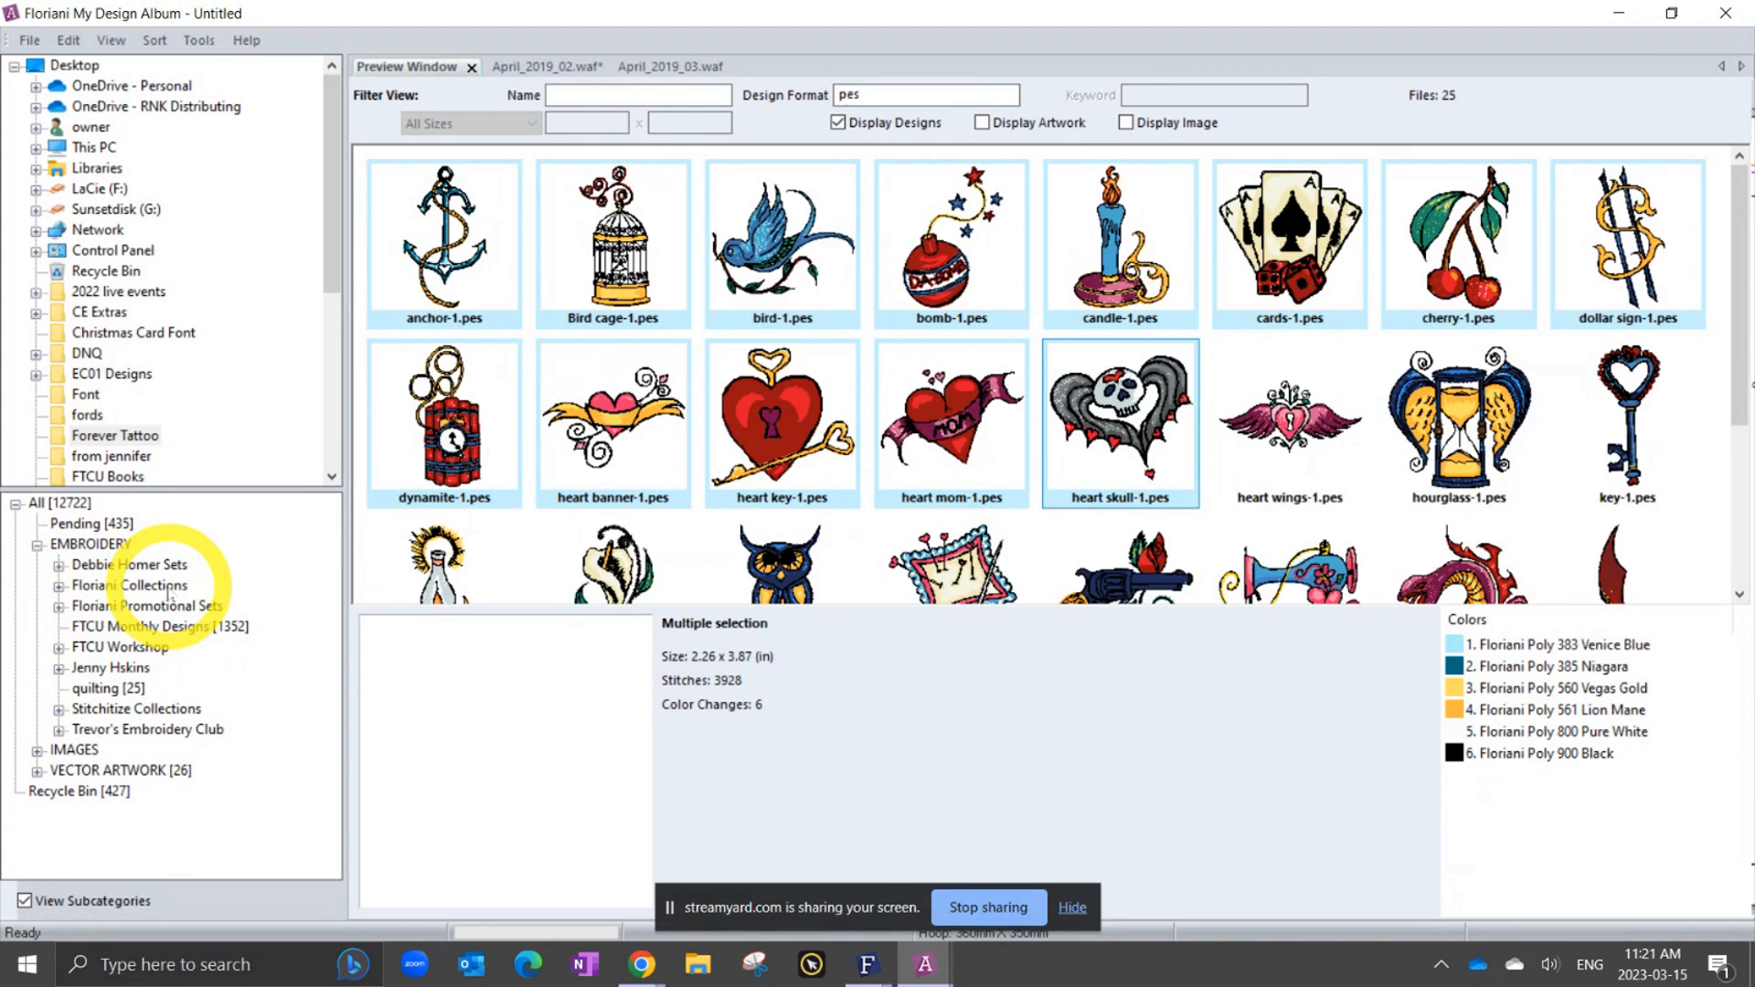
# Add a category named tattoo under Floriani Collections in the embroidery categories.
pyautogui.click(60, 586)
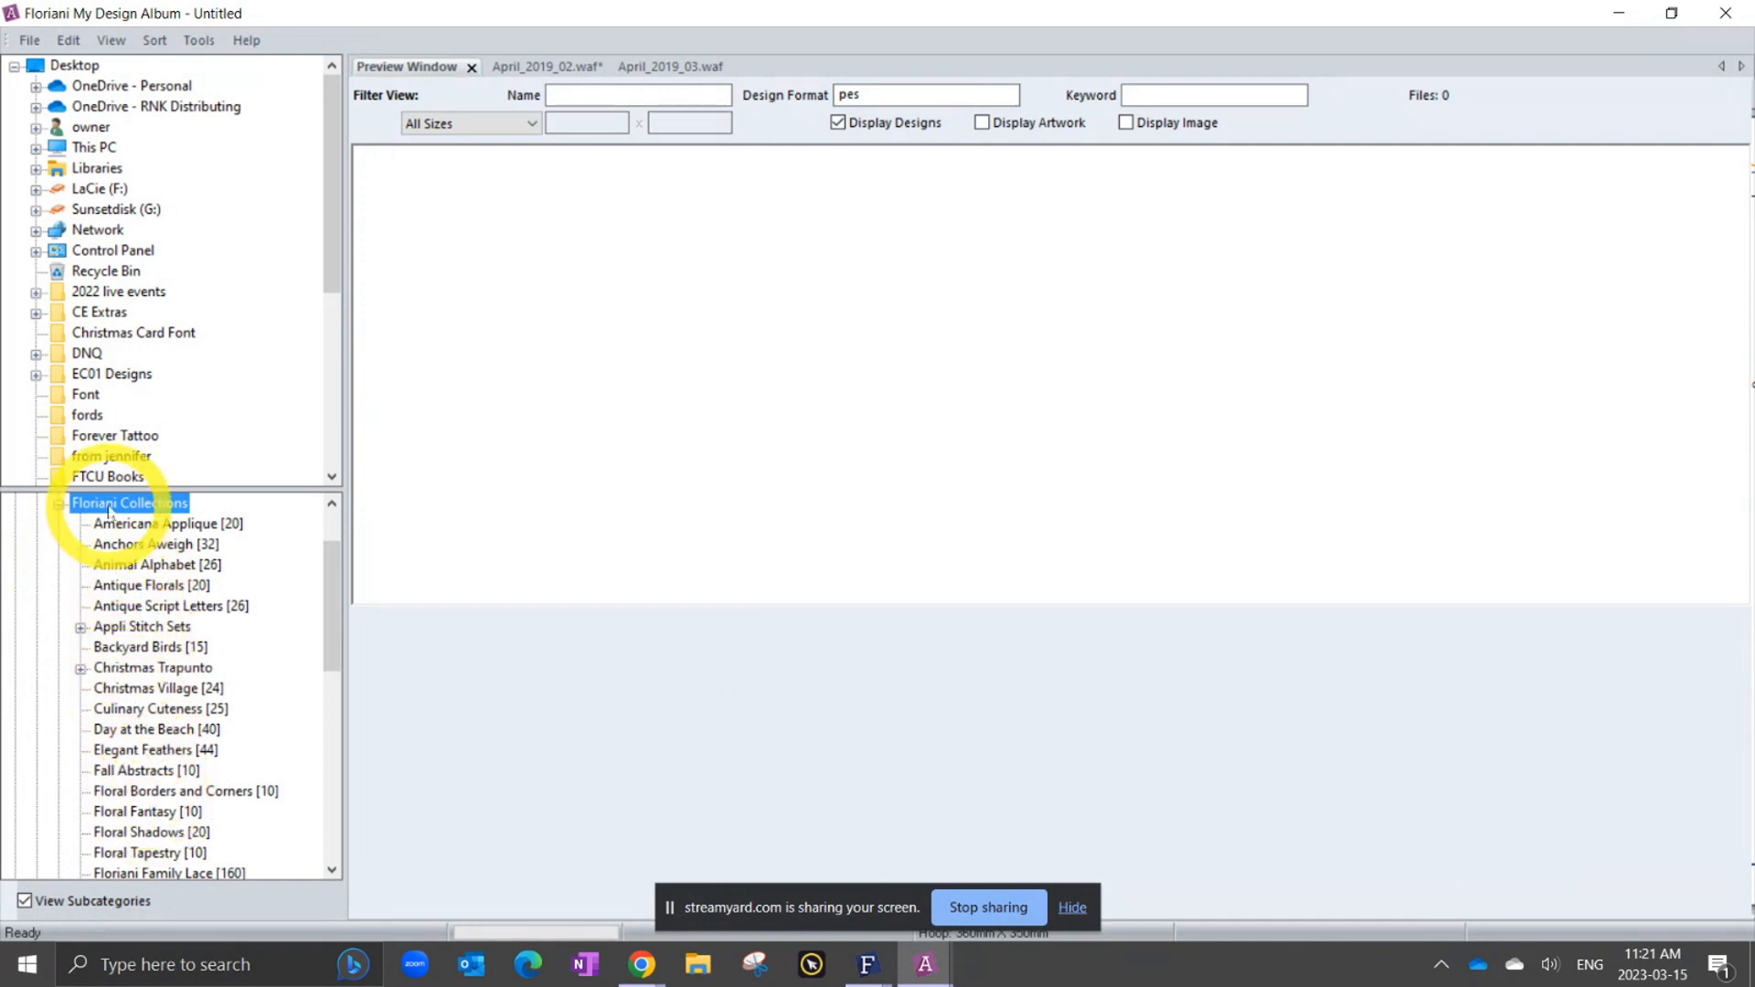
pyautogui.scroll(2, 123, 672)
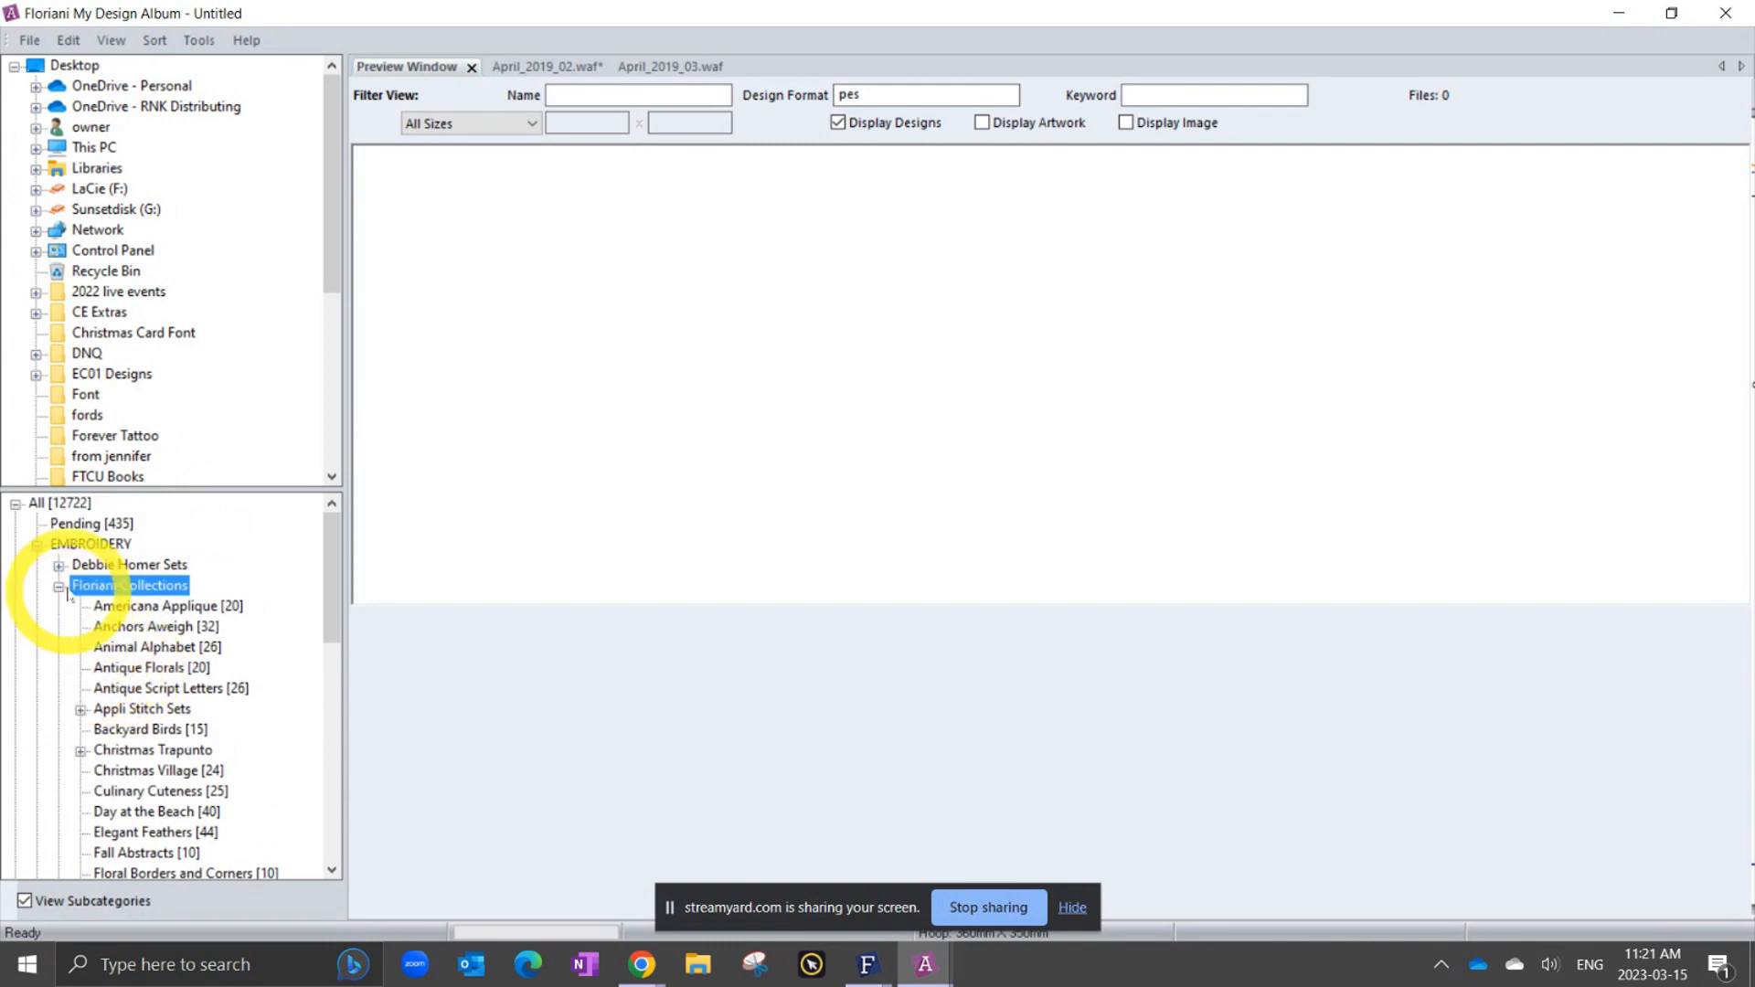
pyautogui.click(59, 586)
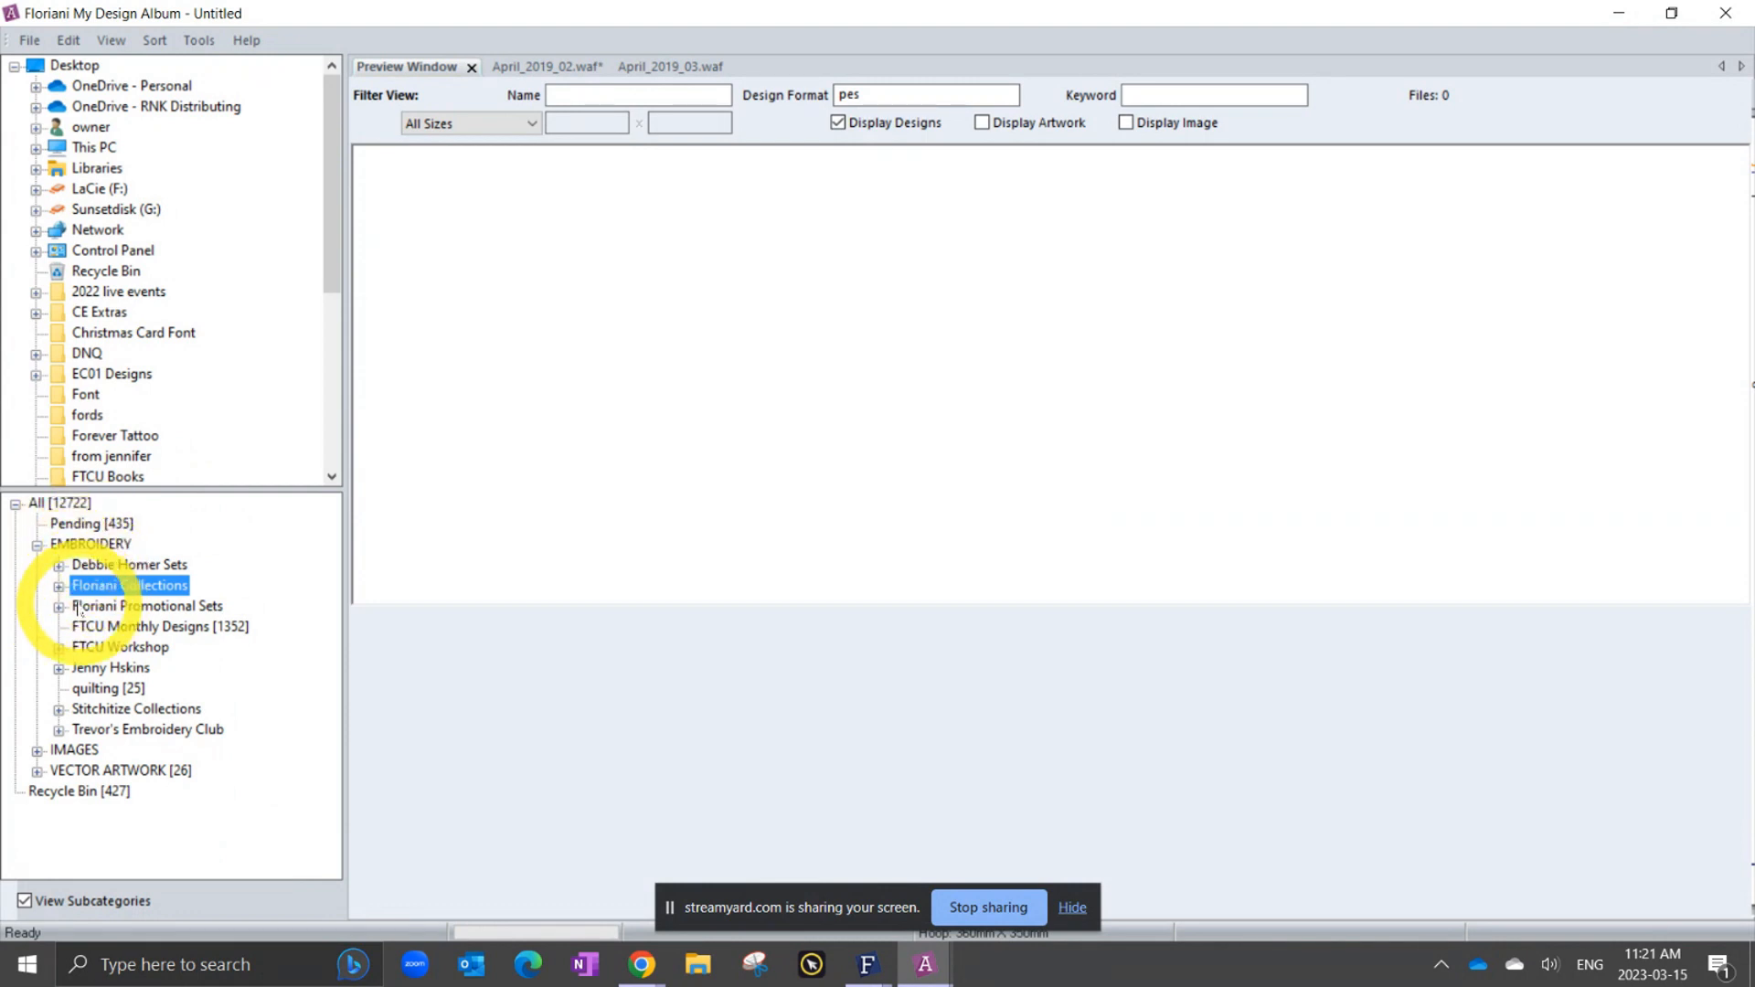
pyautogui.click(58, 586)
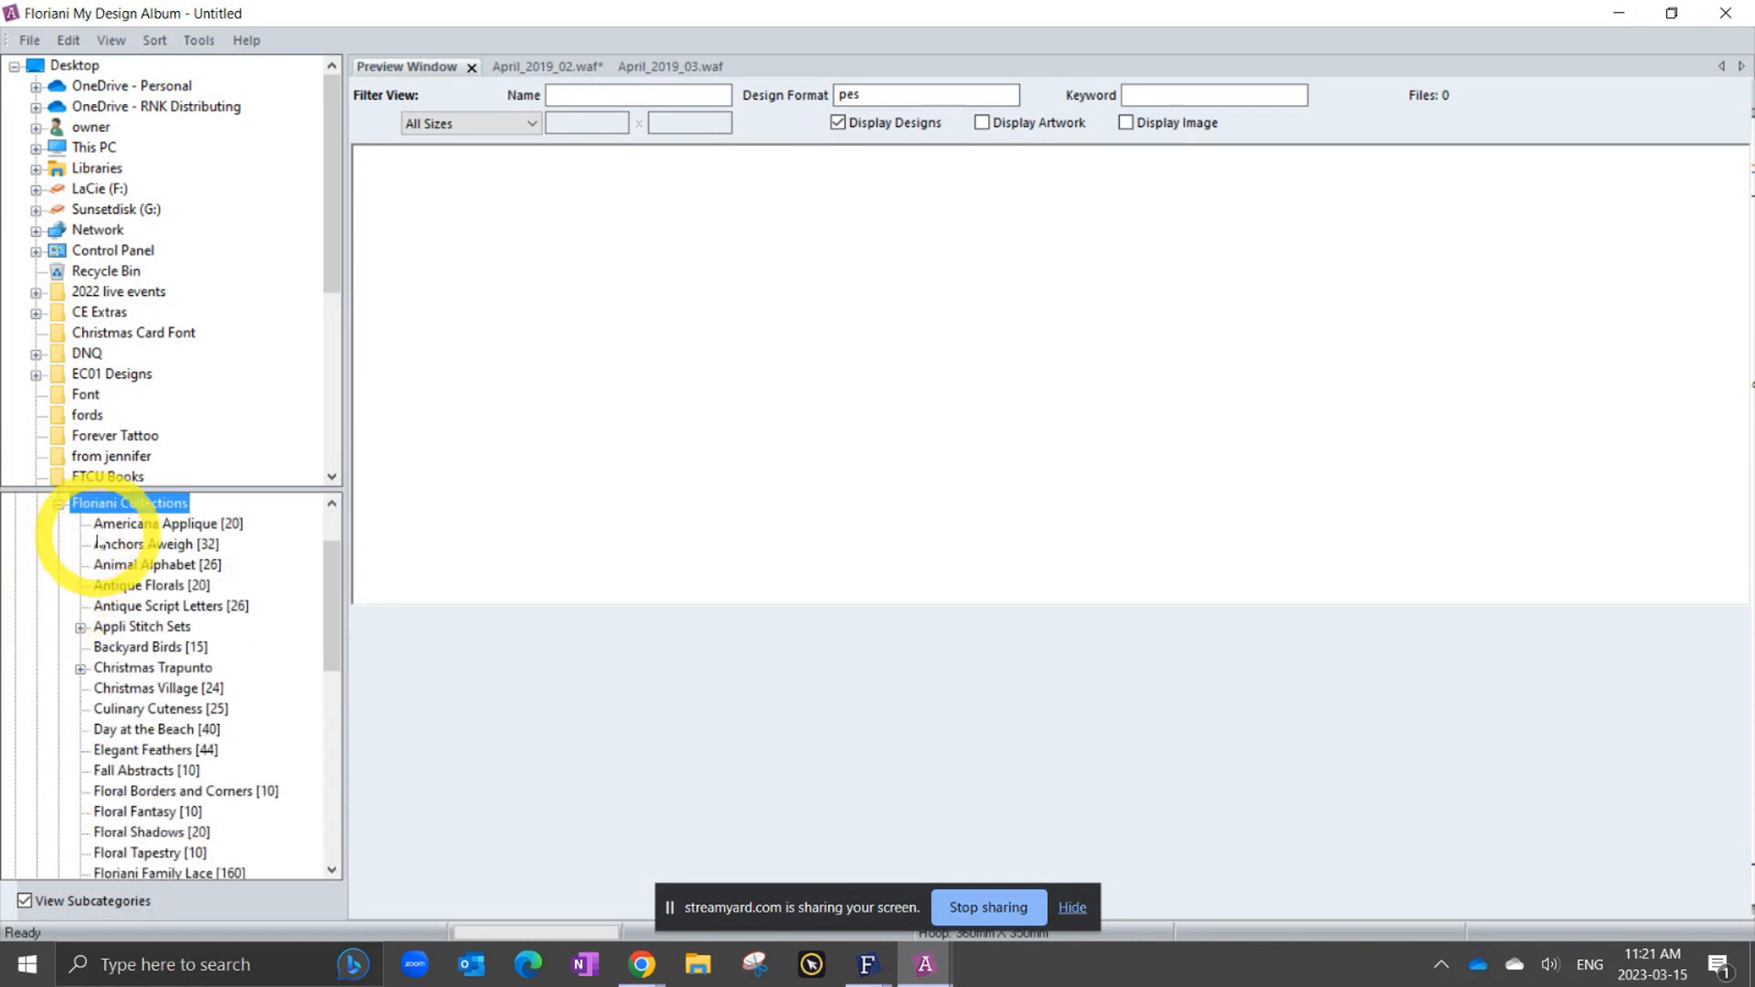
pyautogui.rightClick(118, 503)
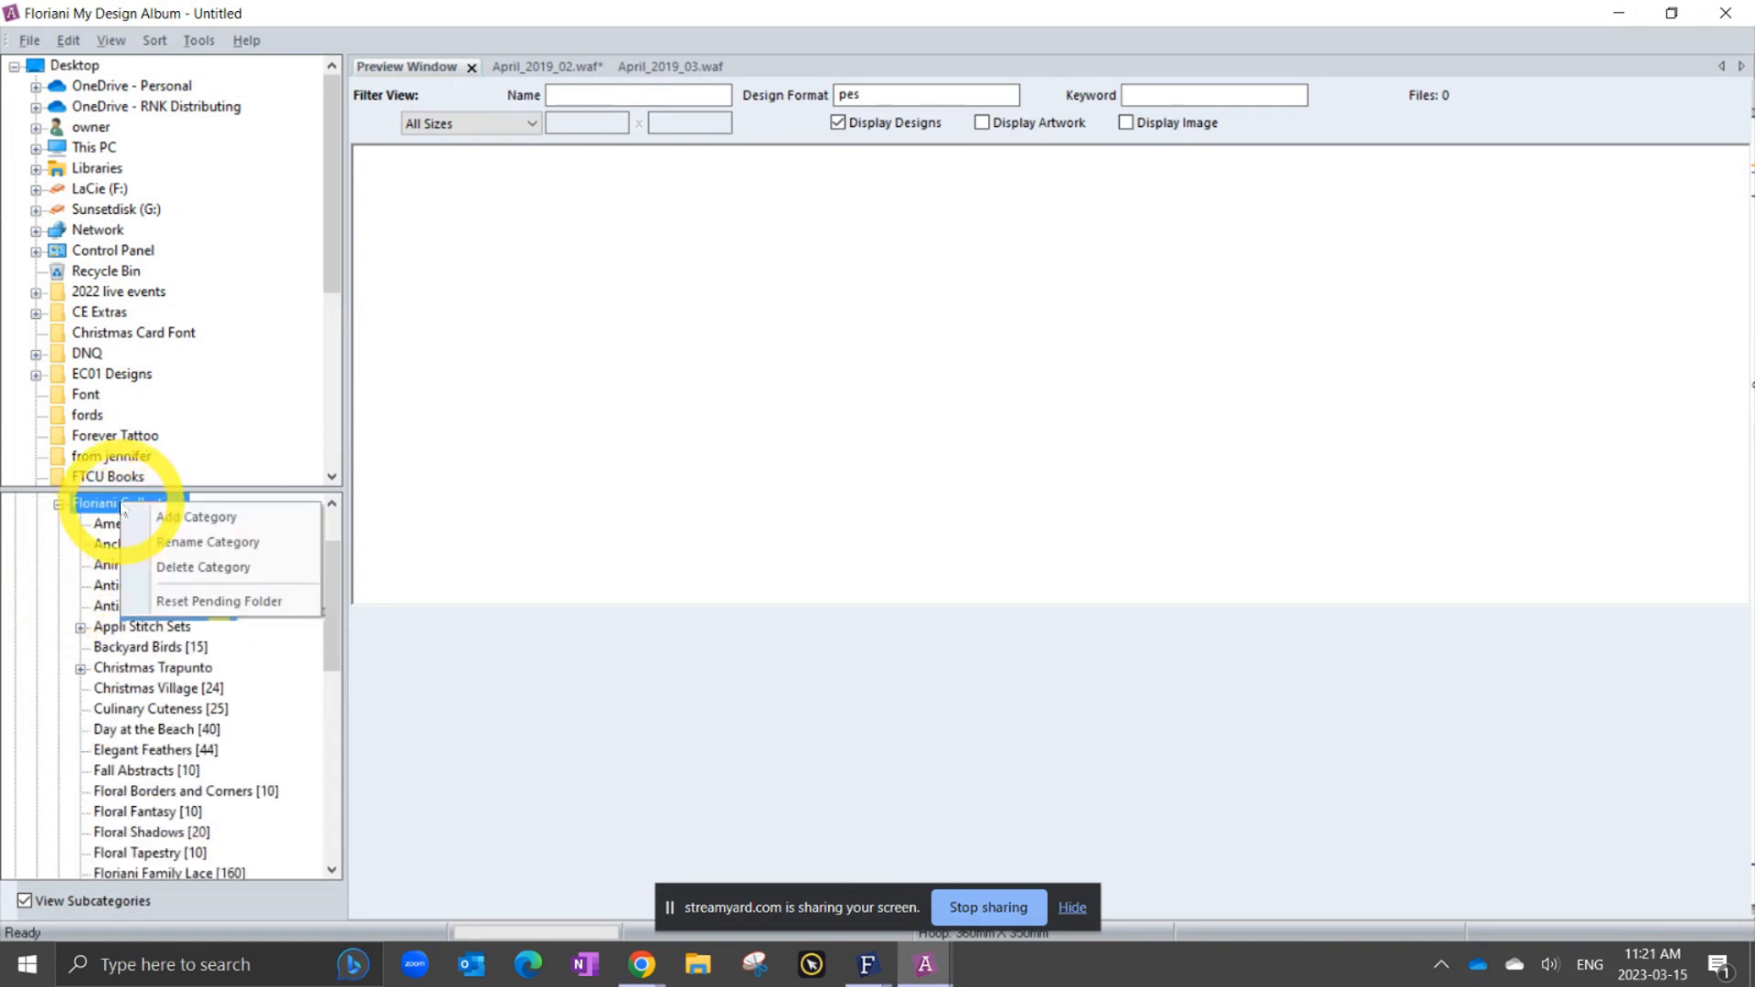
pyautogui.click(203, 518)
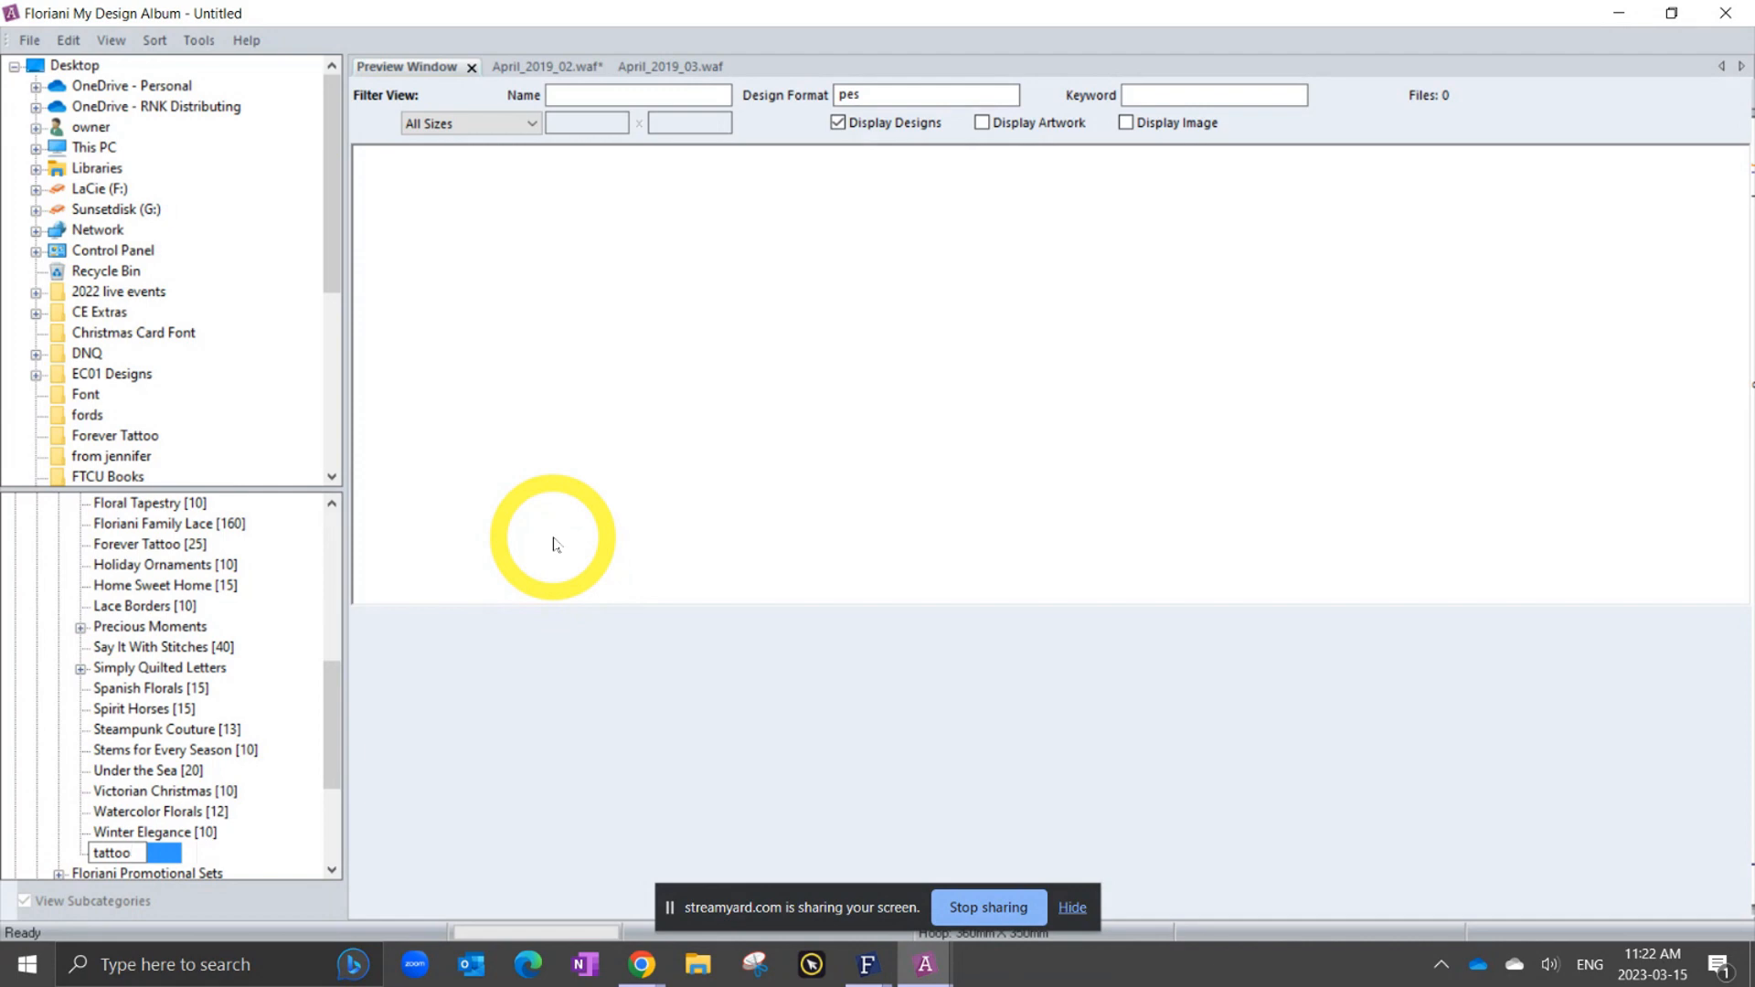
pyautogui.press('Return')
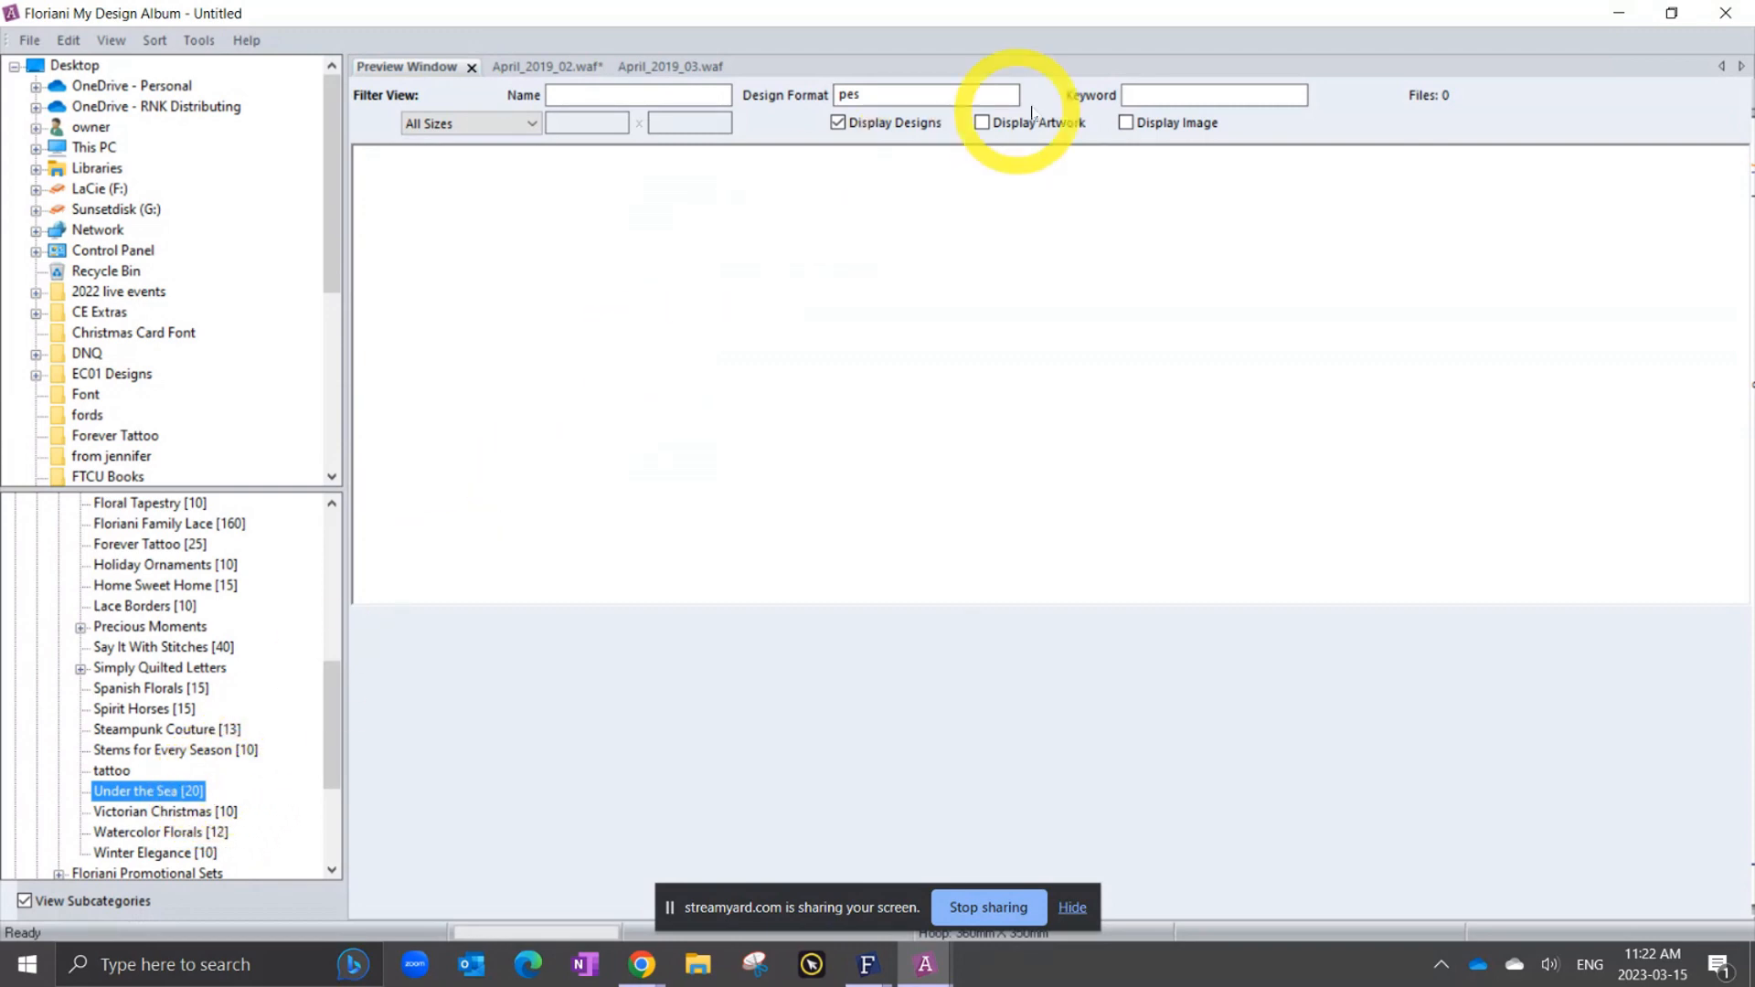
# Clear the pes design format filter so the Under the Sea category lists its designs in every format.
pyautogui.click(871, 93)
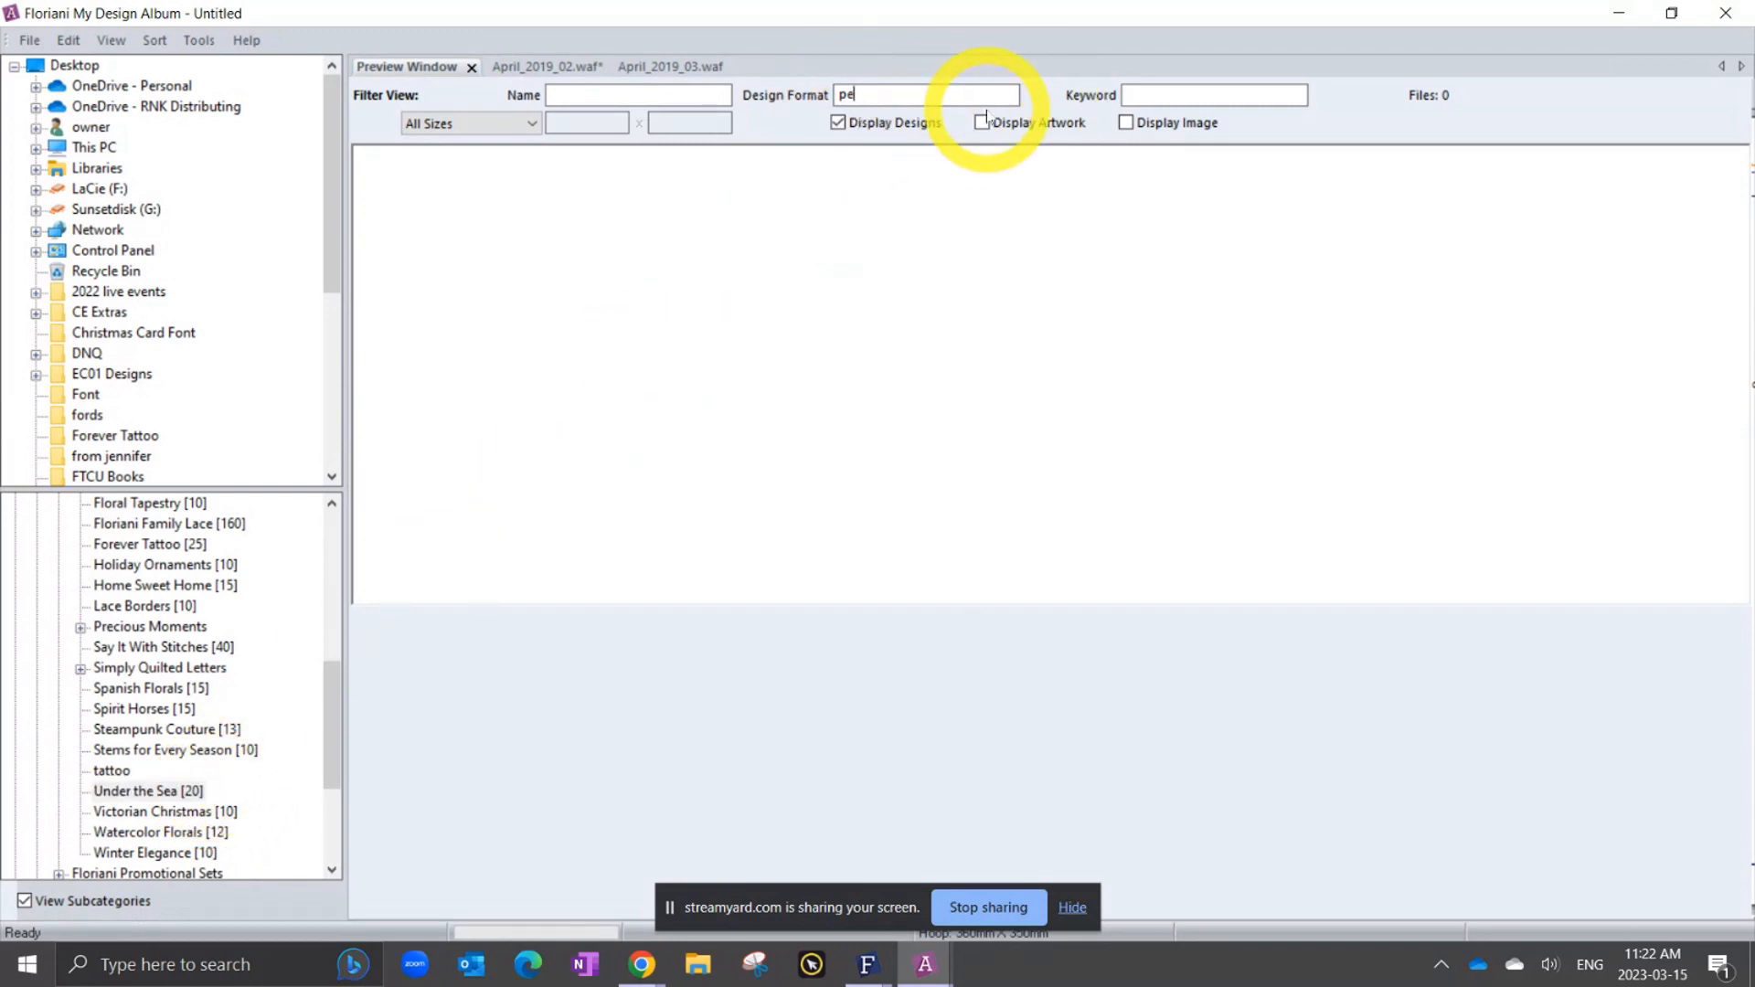
pyautogui.press('BackSpace')
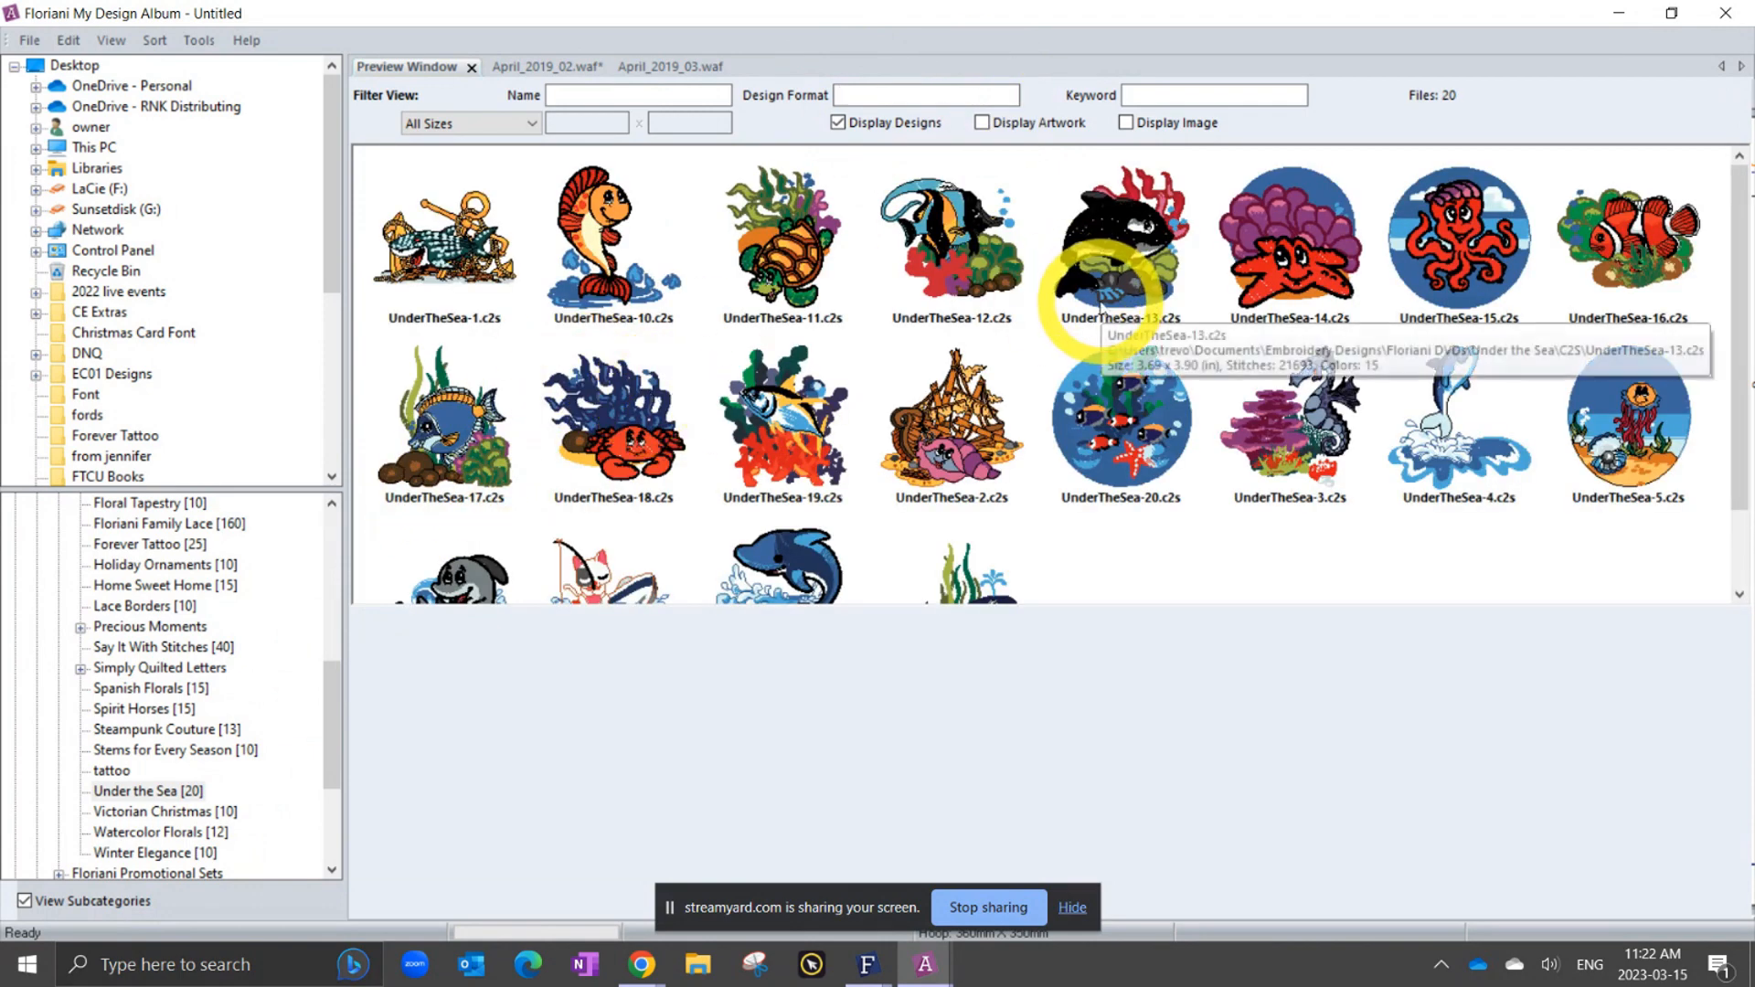
# Display the designs of the Victorian Christmas category and of the tattoo category under Floriani Collections.
pyautogui.click(152, 813)
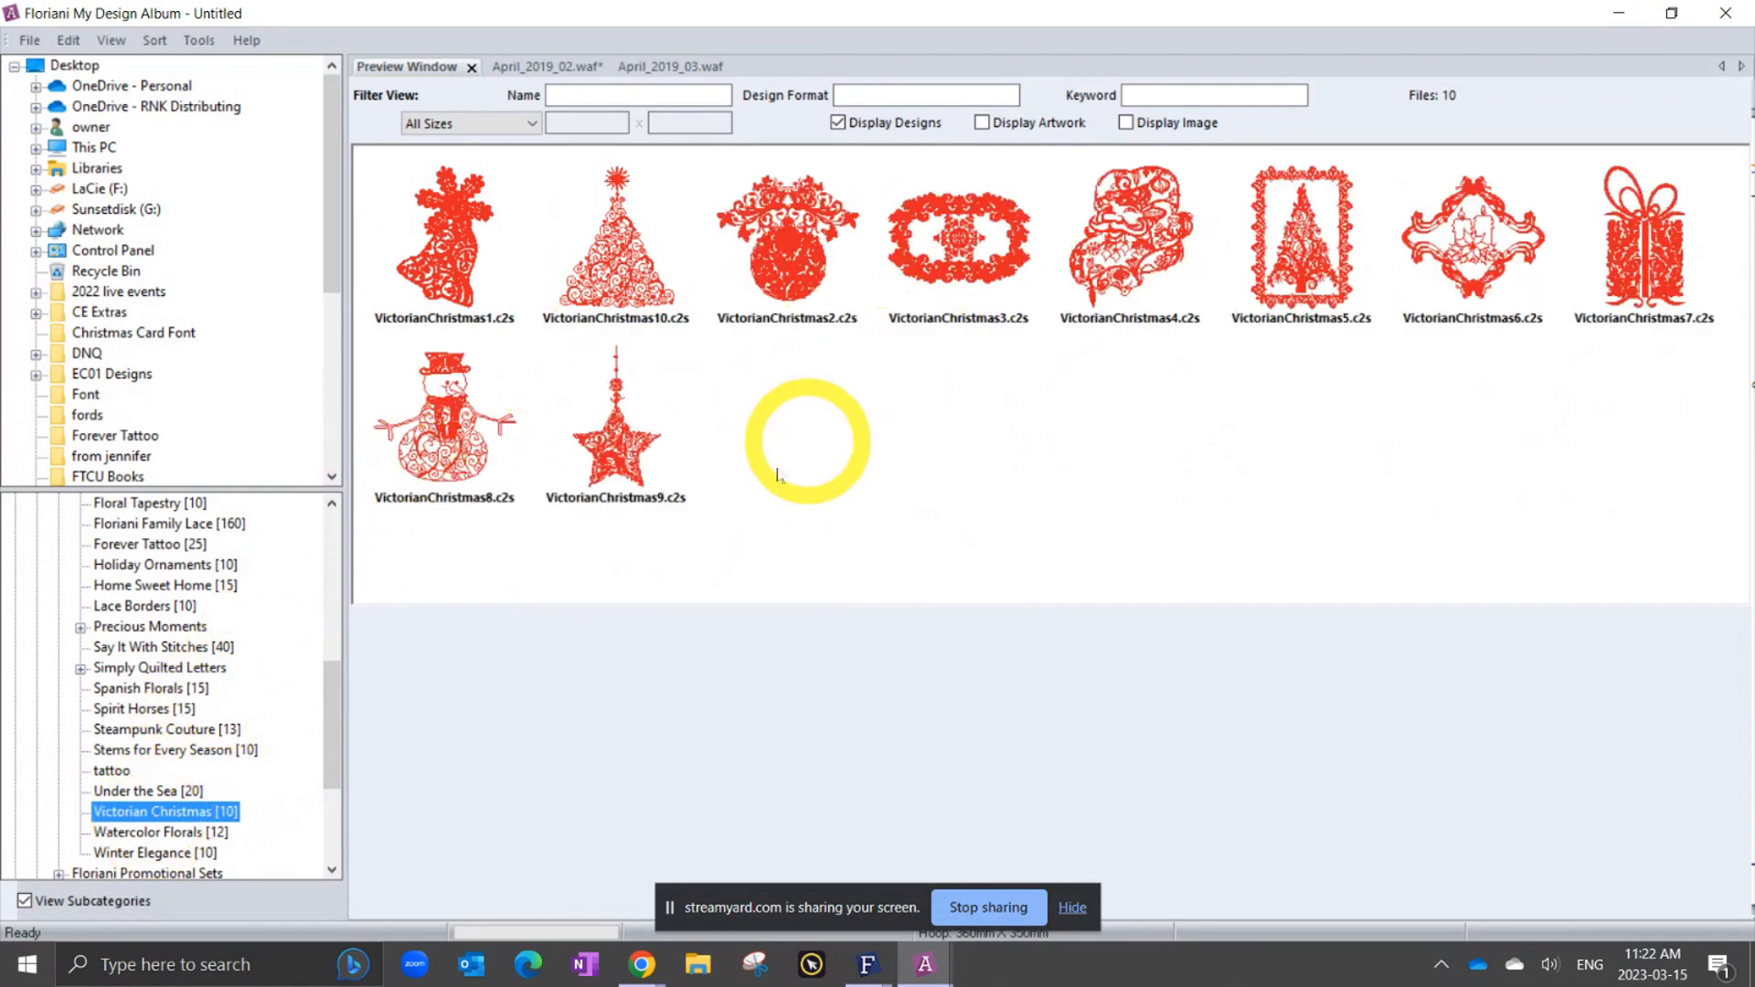
pyautogui.click(110, 772)
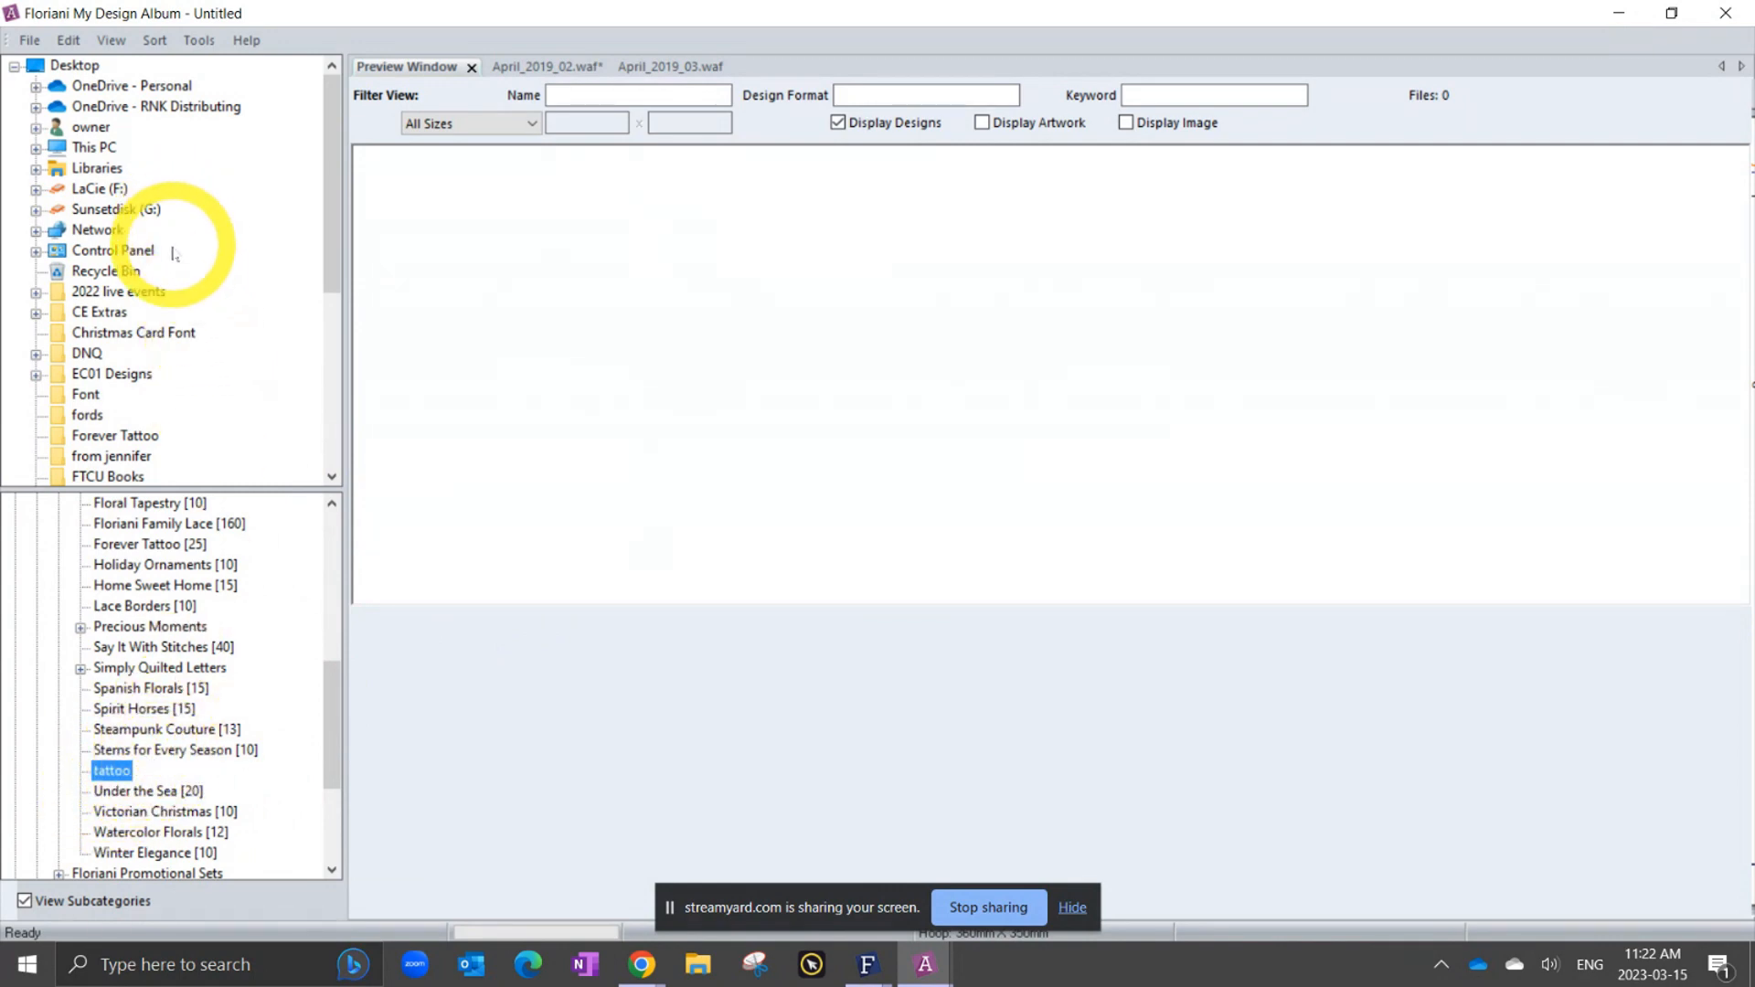
# Display the Forever Tattoo folder on the Desktop and filter its designs by the pes format.
pyautogui.click(91, 445)
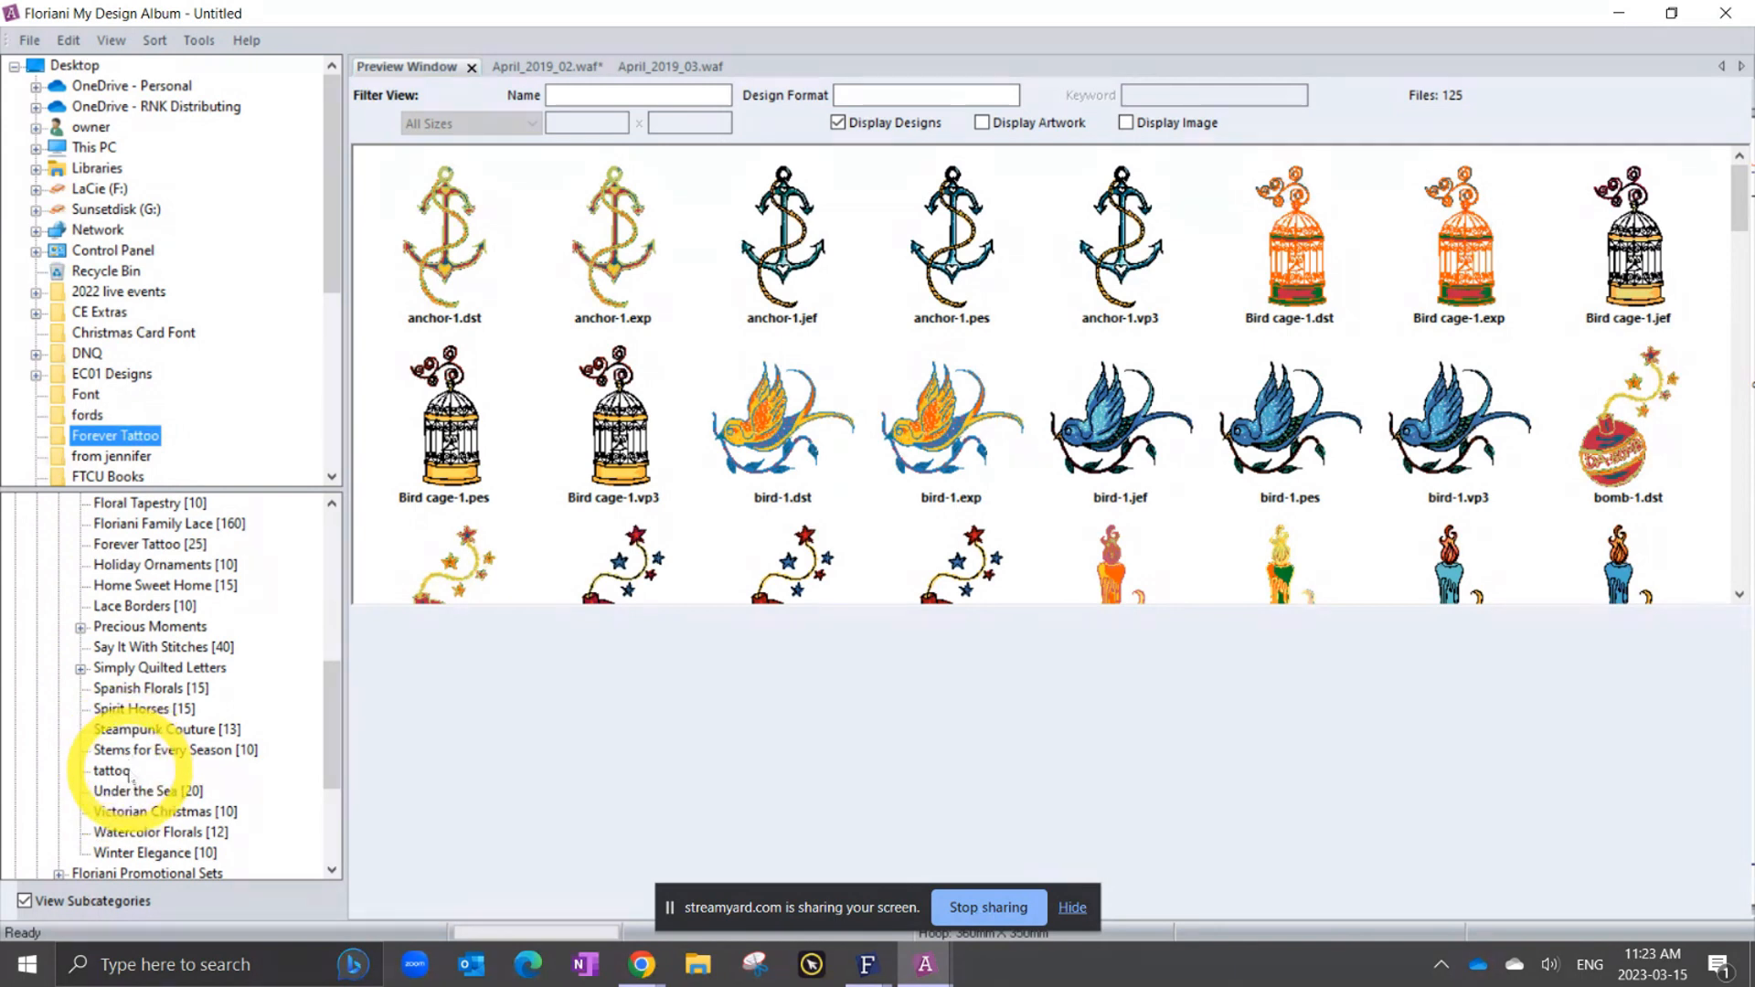
pyautogui.click(1119, 409)
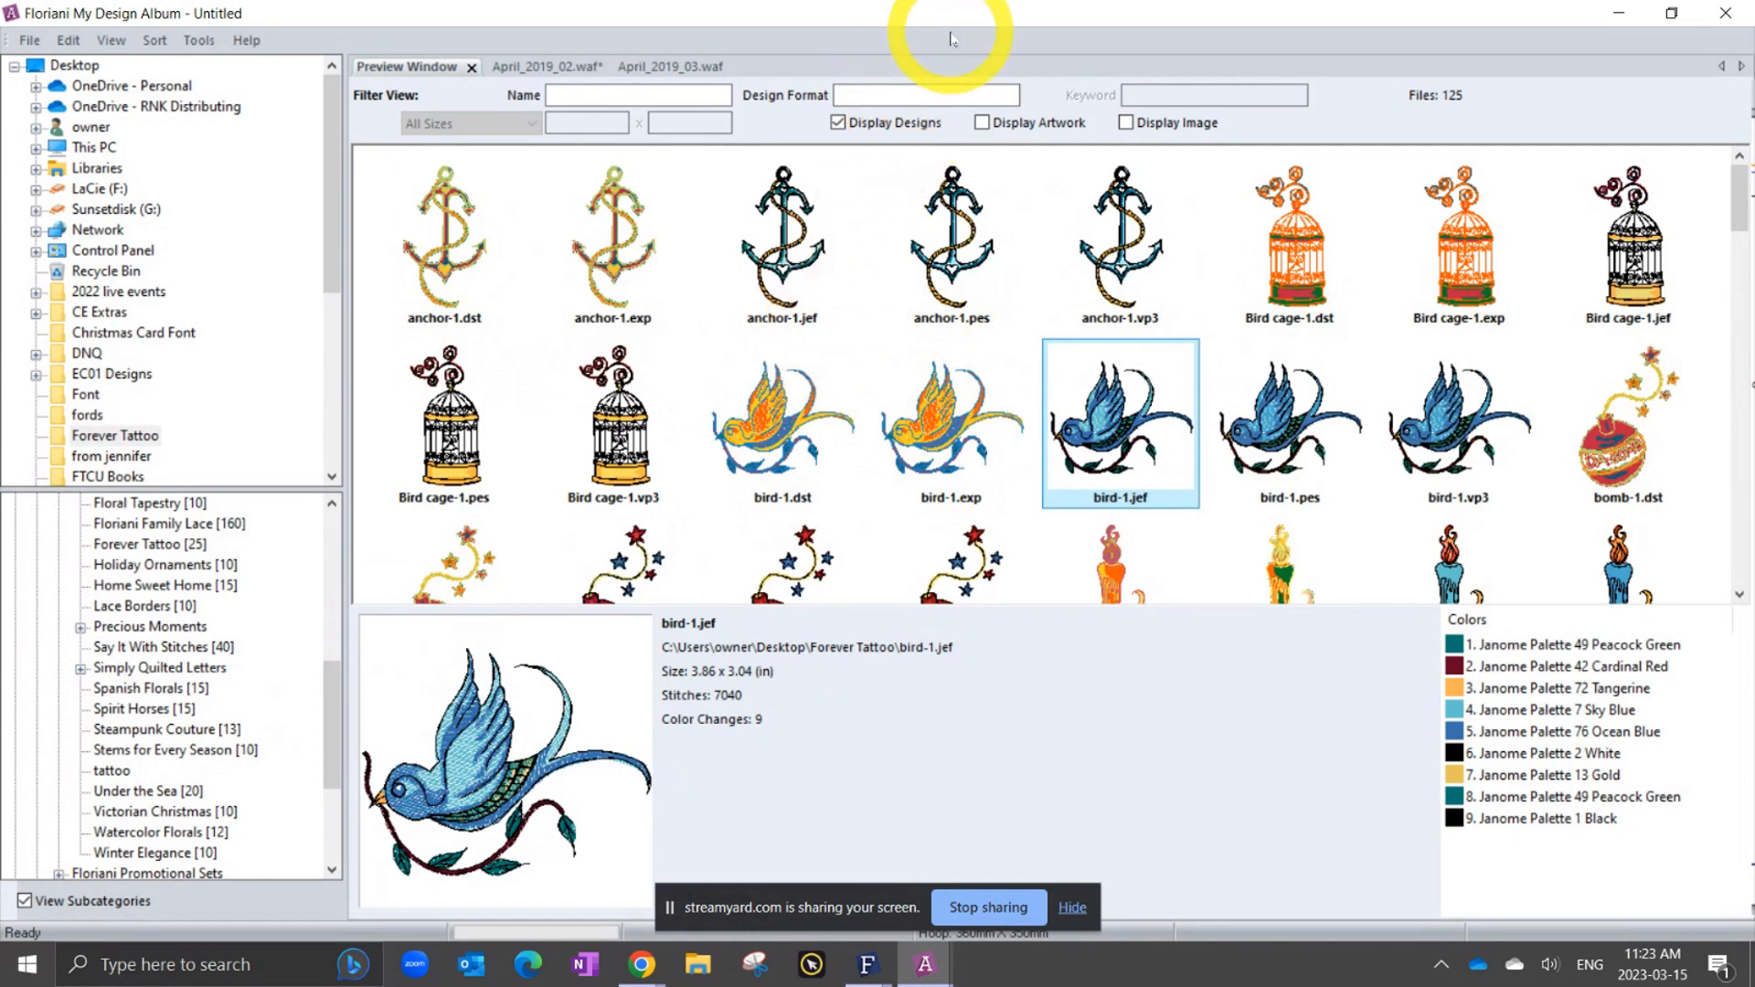
pyautogui.write('pes')
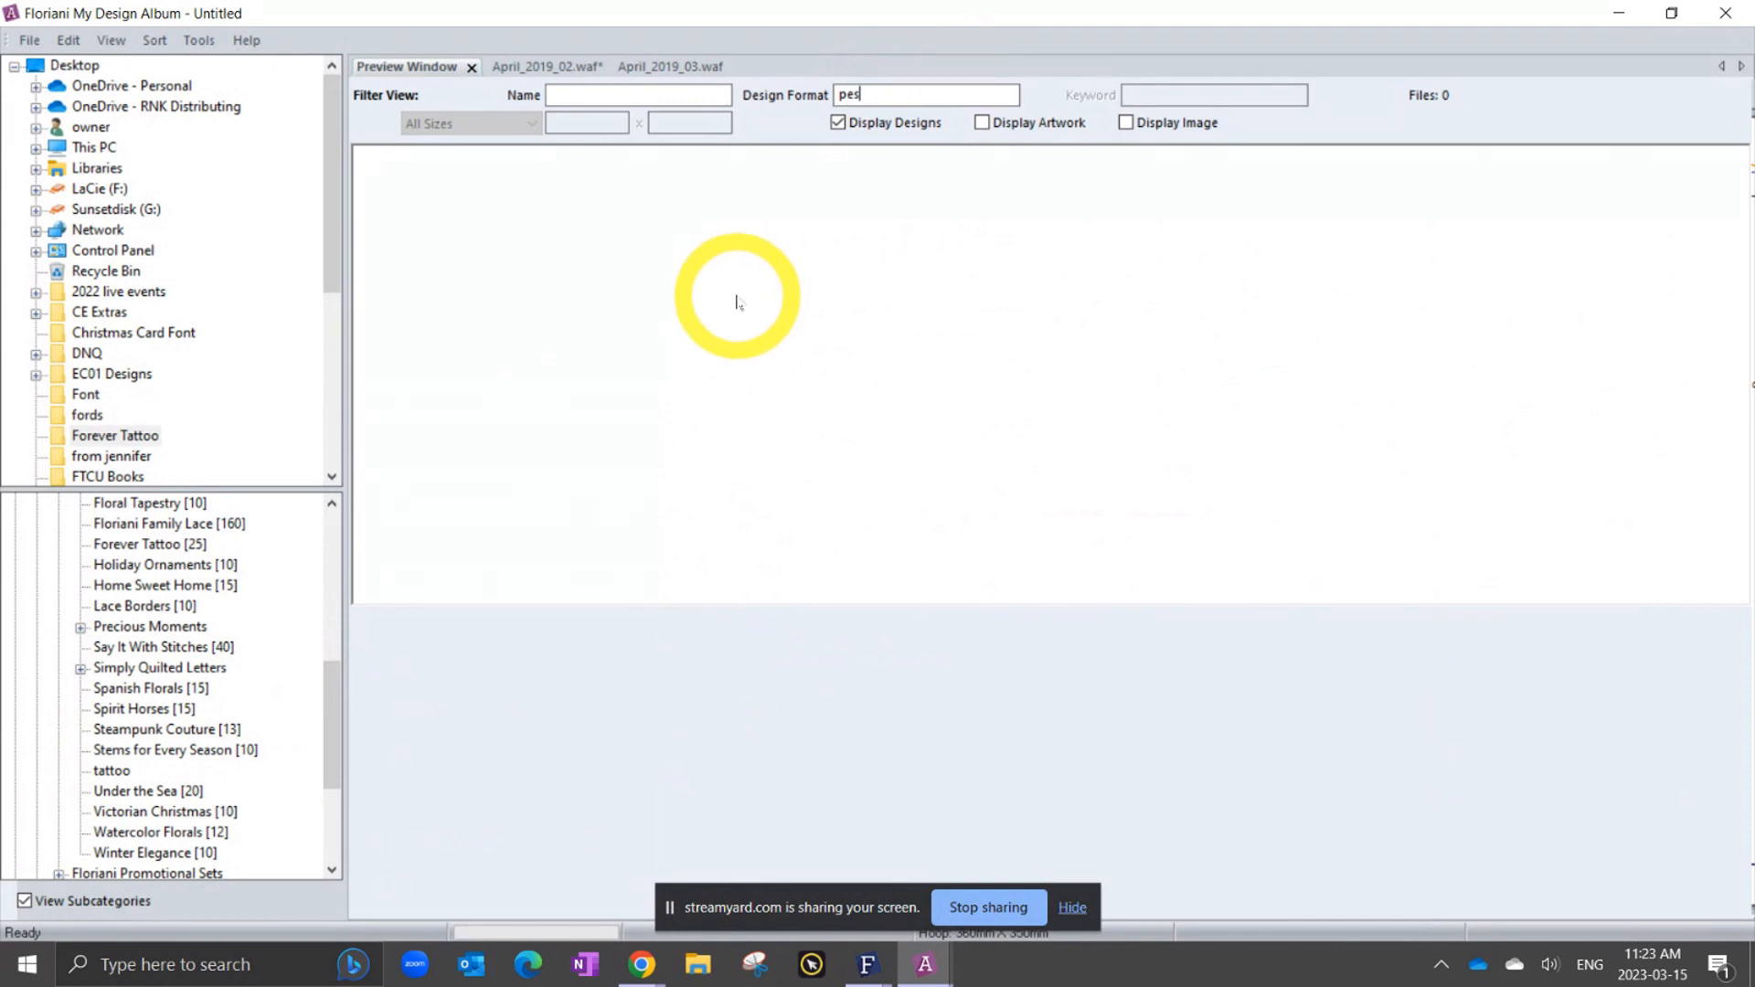
# Try to add the designs from anchor-1.pes through witches hat-1.pes to the tattoo category.
pyautogui.click(472, 240)
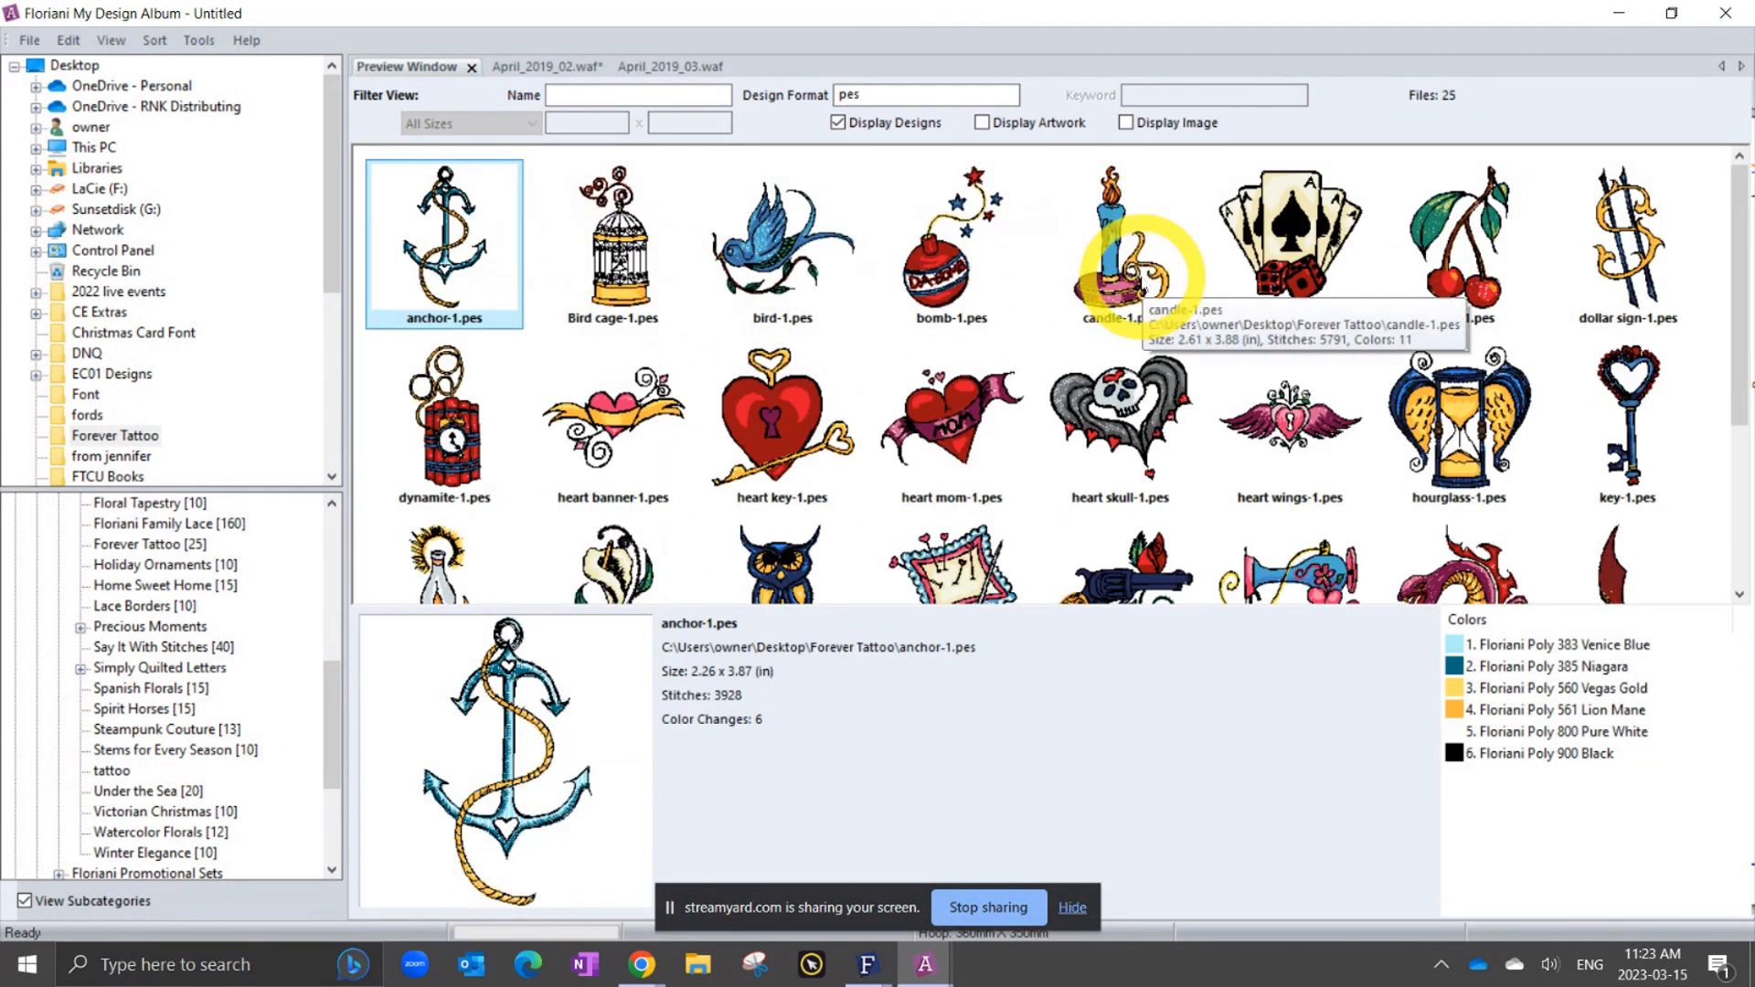
pyautogui.scroll(-3, 1133, 278)
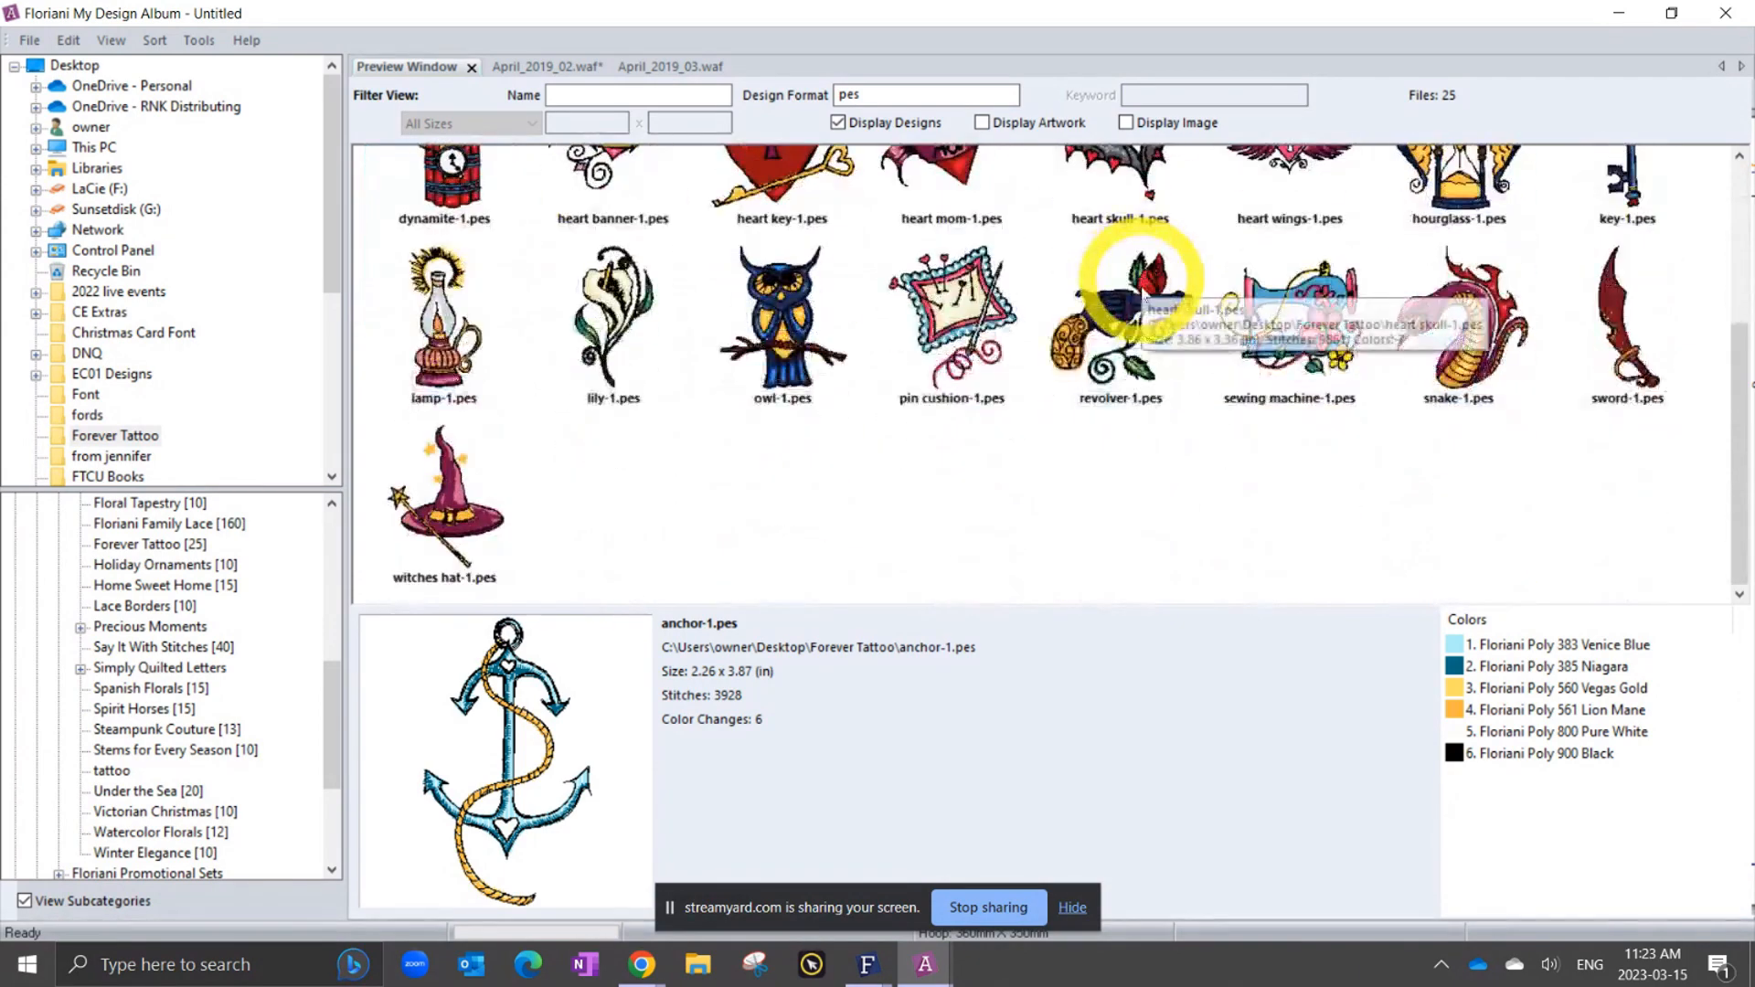
pyautogui.keyDown('shift'); pyautogui.click(474, 474); pyautogui.keyUp('shift')
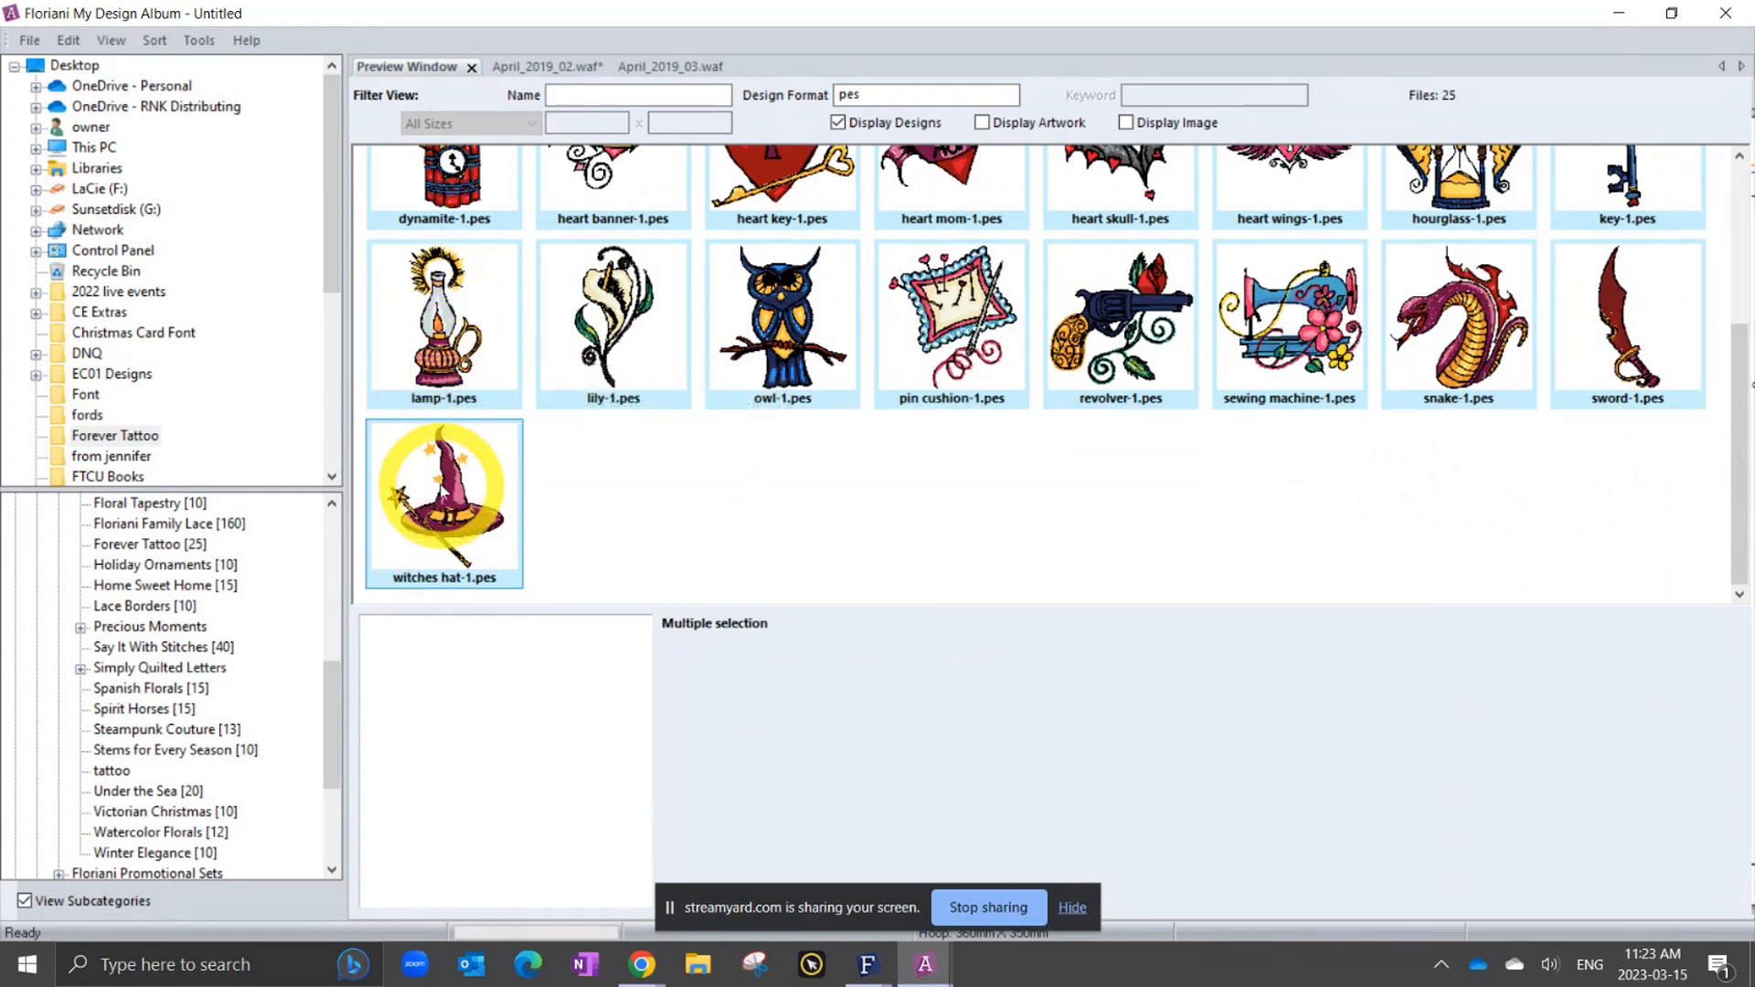
pyautogui.moveTo(442, 489); pyautogui.dragTo(475, 458)
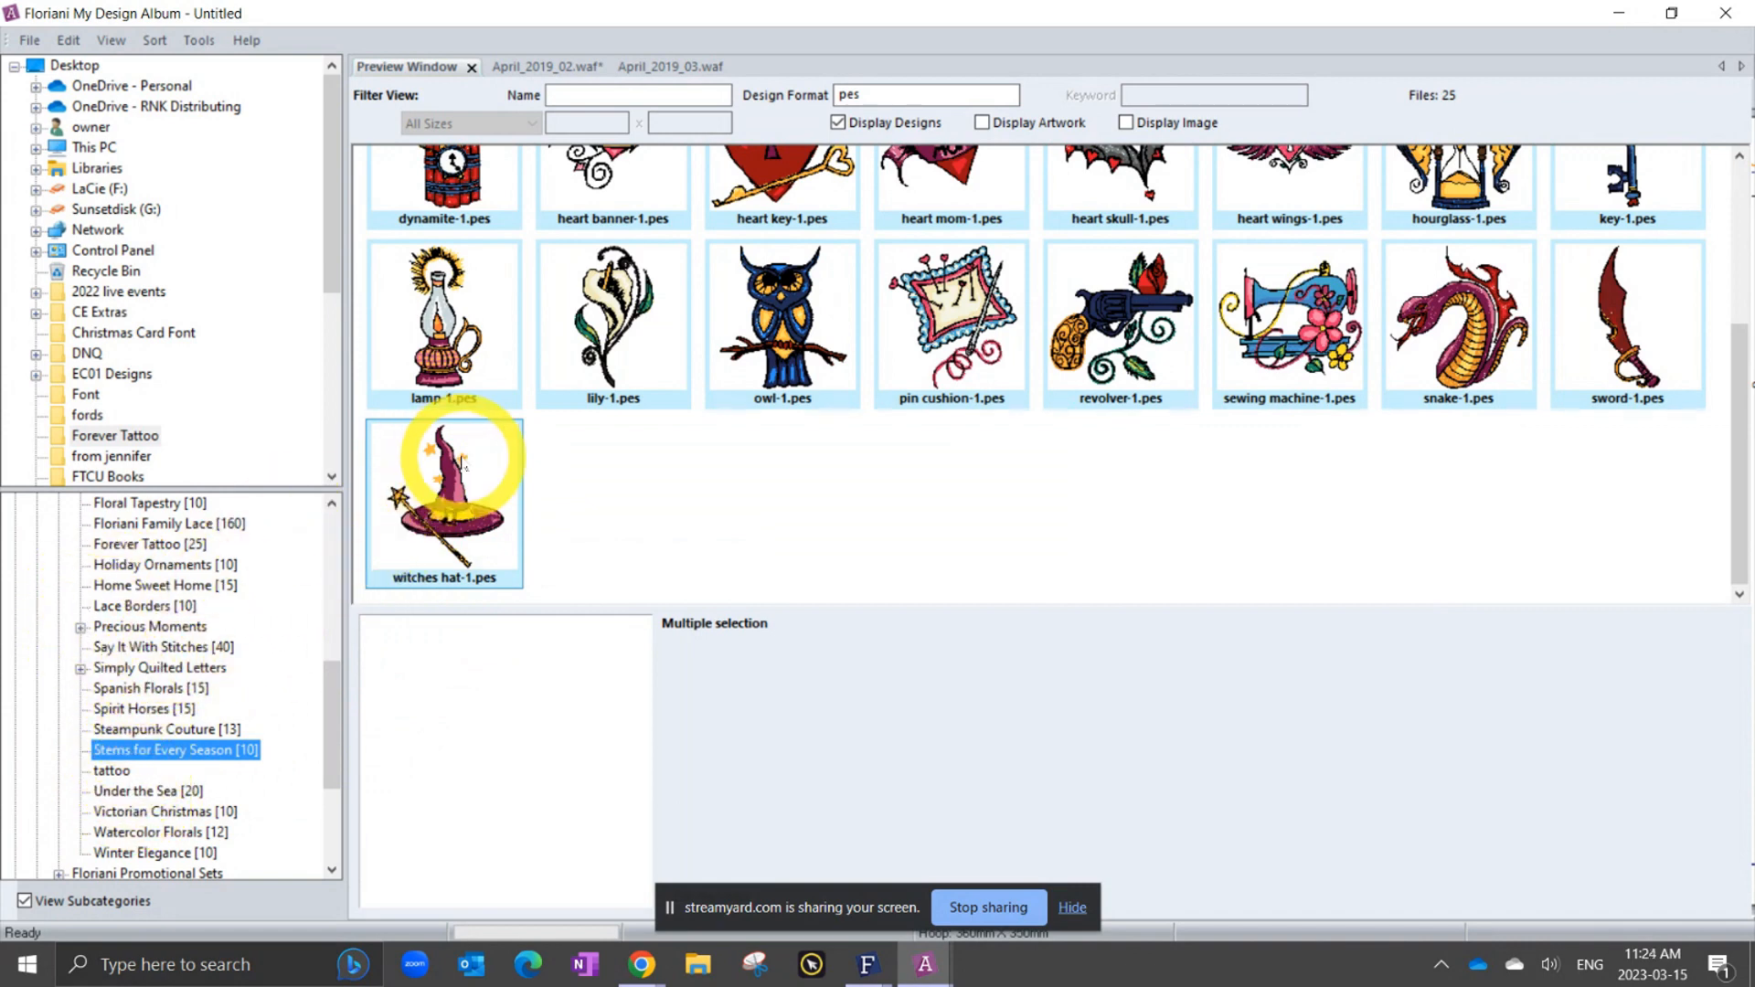
pyautogui.moveTo(462, 473); pyautogui.dragTo(220, 629)
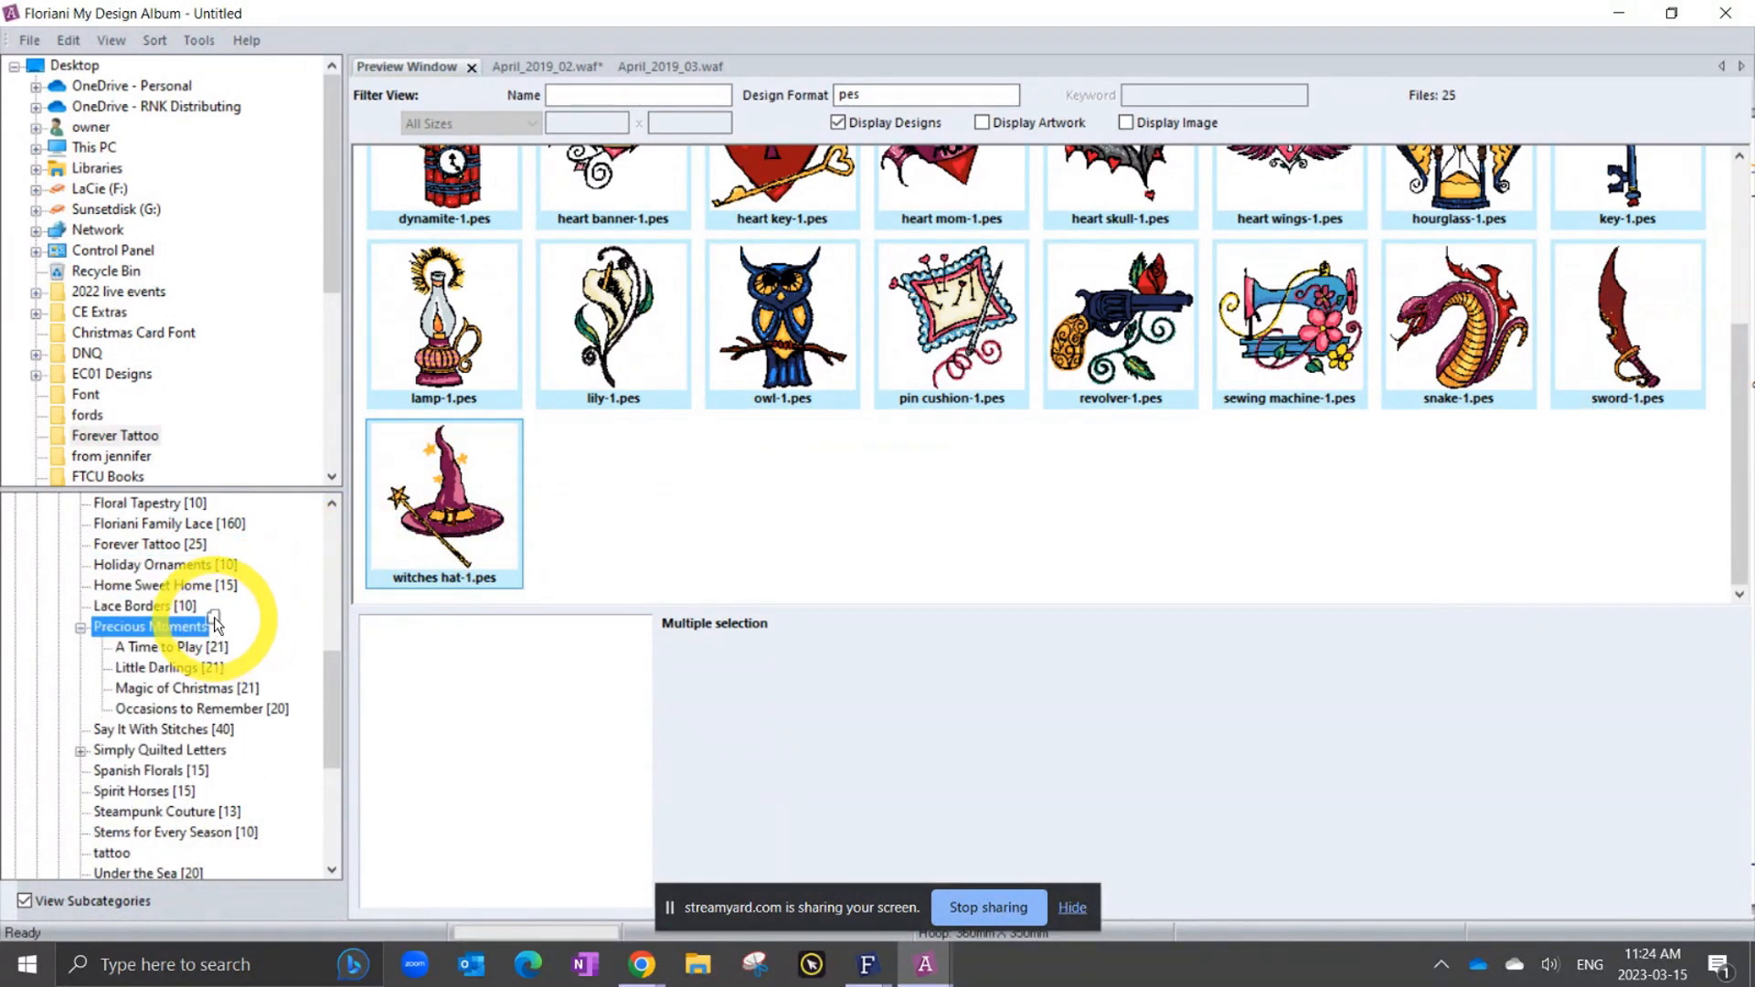
pyautogui.moveTo(207, 627); pyautogui.dragTo(452, 298)
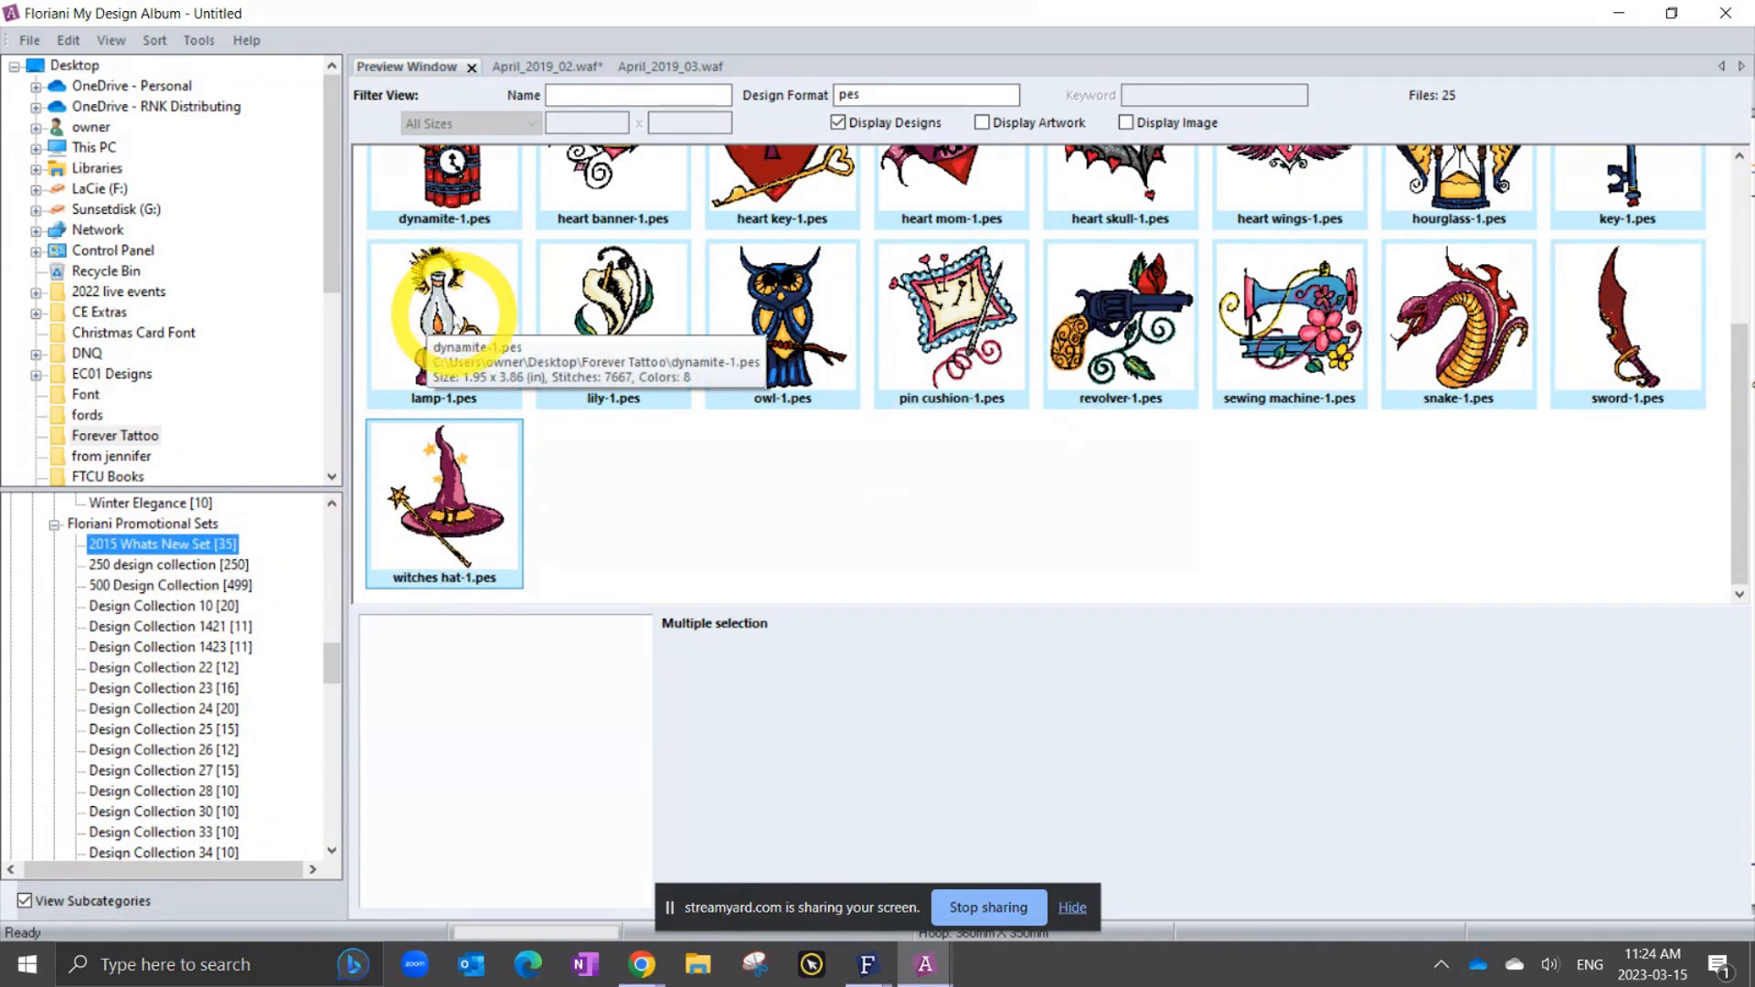
# Collapse Floriani Promotional Sets in the EMBROIDERY categories, keeping Floriani Collections expanded.
pyautogui.moveTo(333, 664); pyautogui.dragTo(332, 547)
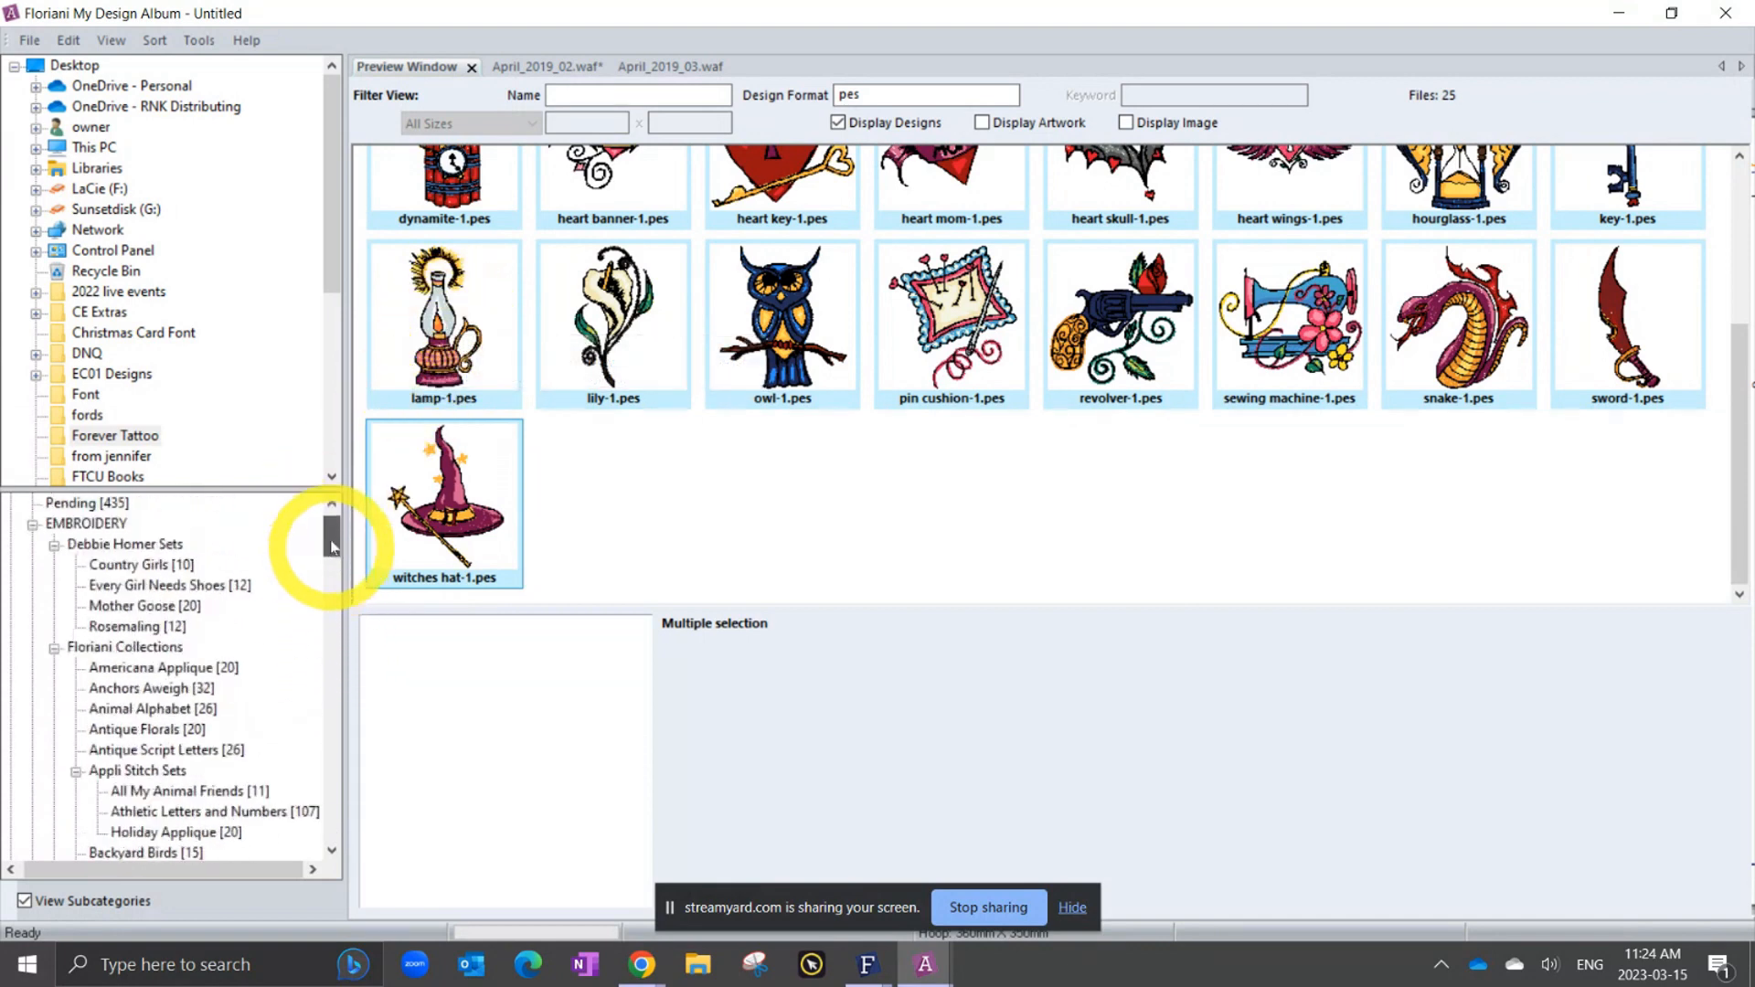
pyautogui.click(34, 545)
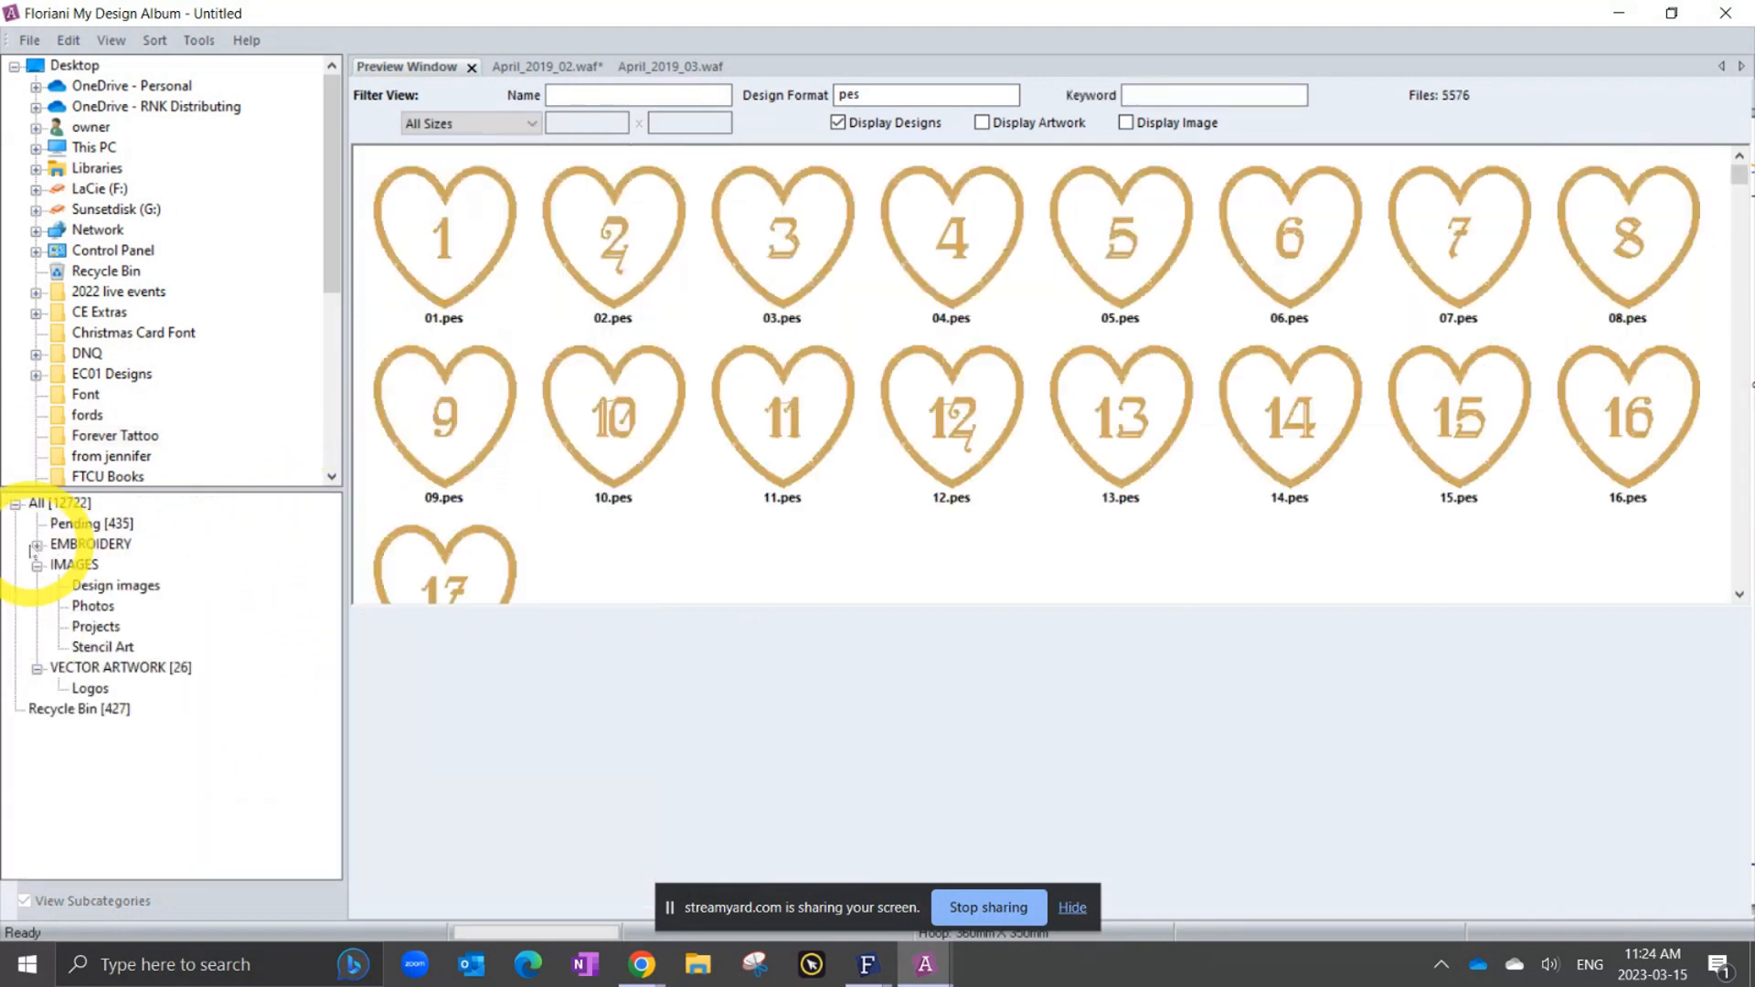
pyautogui.click(35, 547)
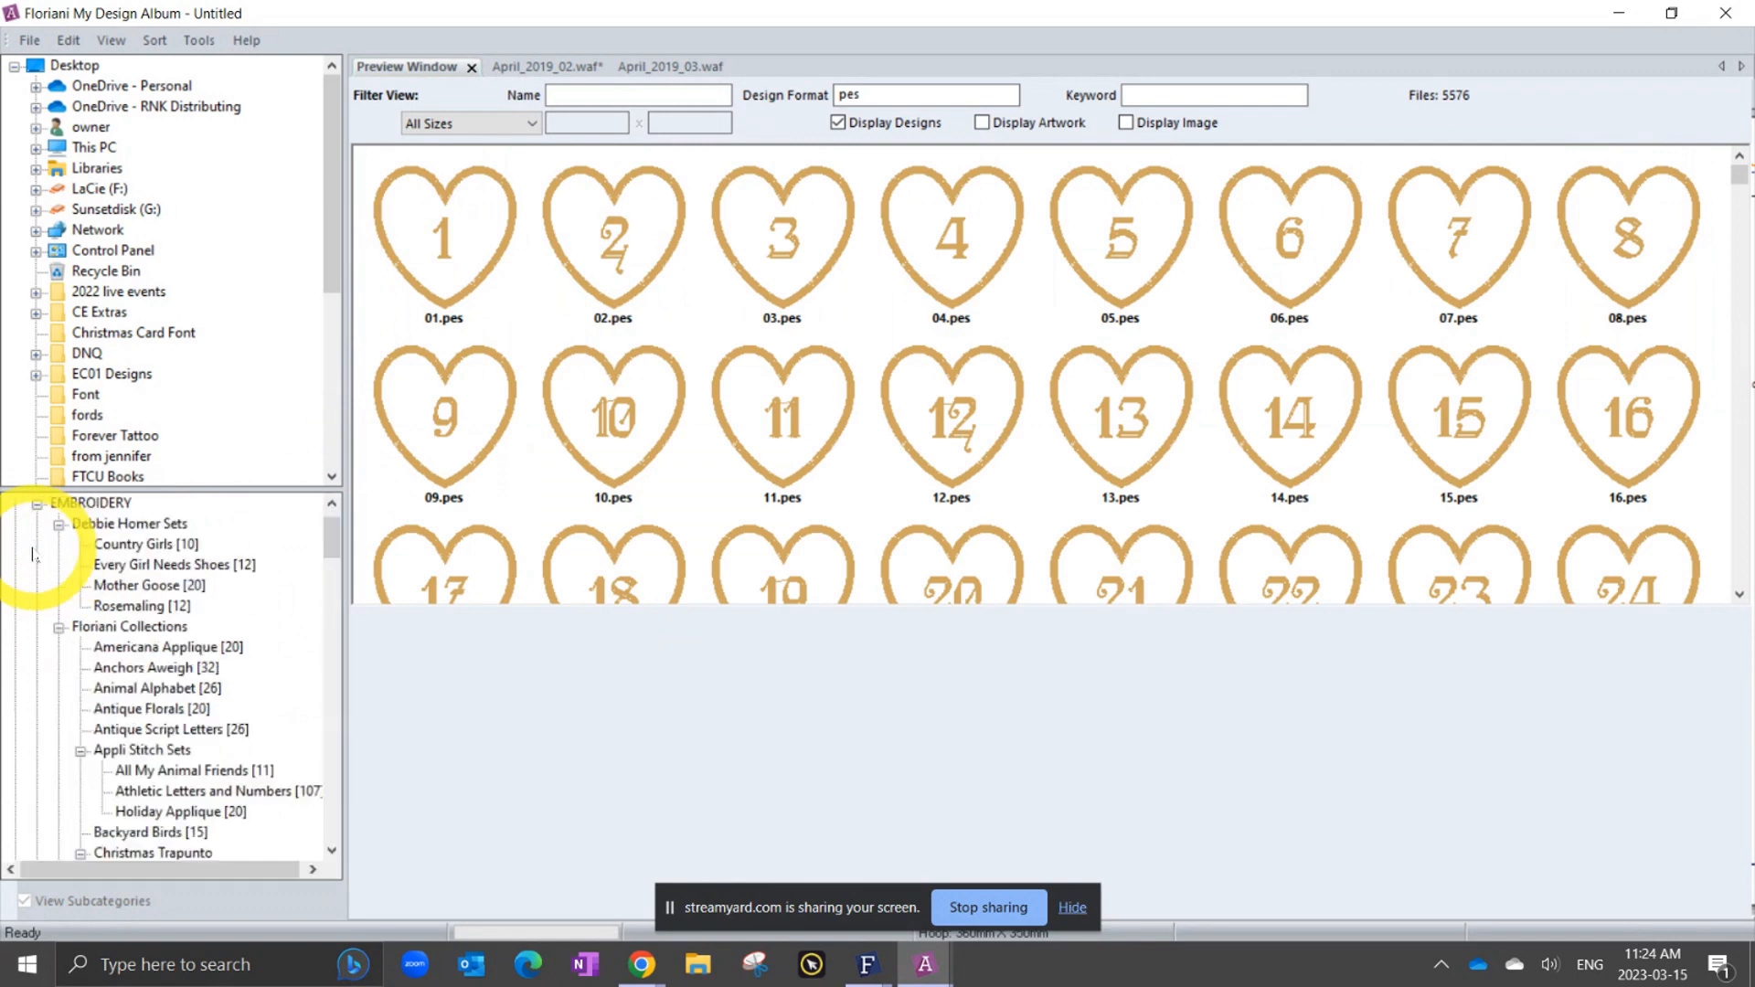
pyautogui.click(57, 629)
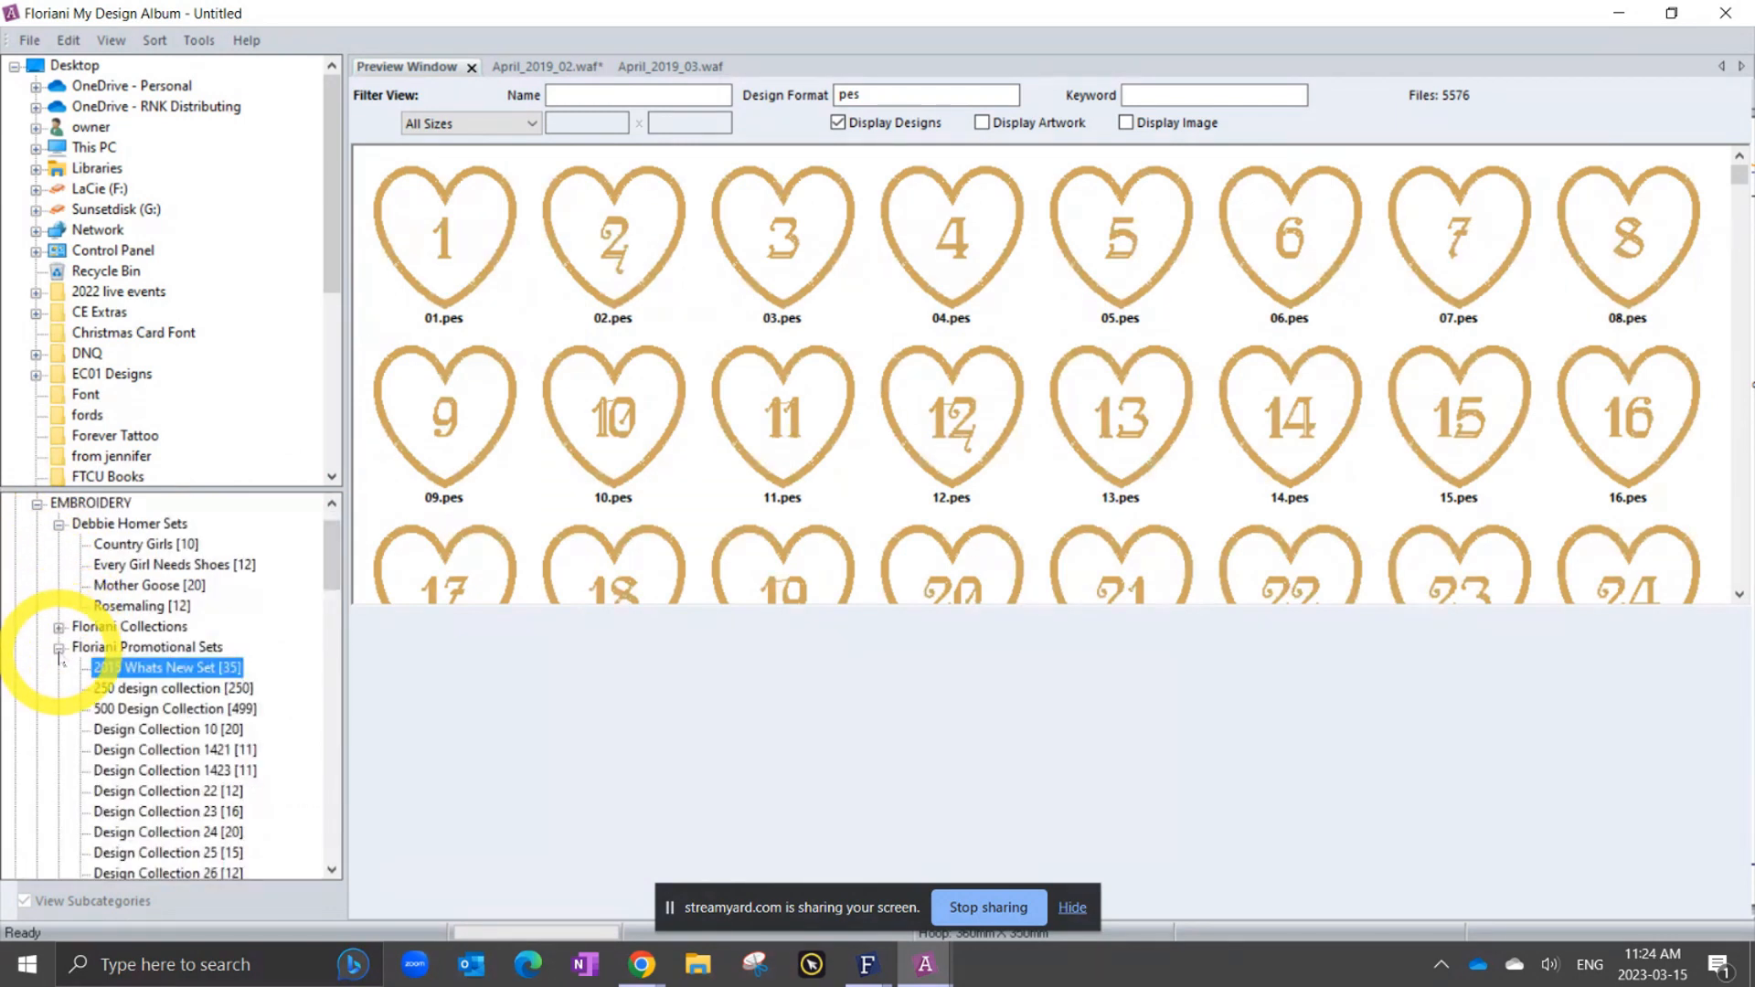
pyautogui.click(59, 648)
pyautogui.click(58, 629)
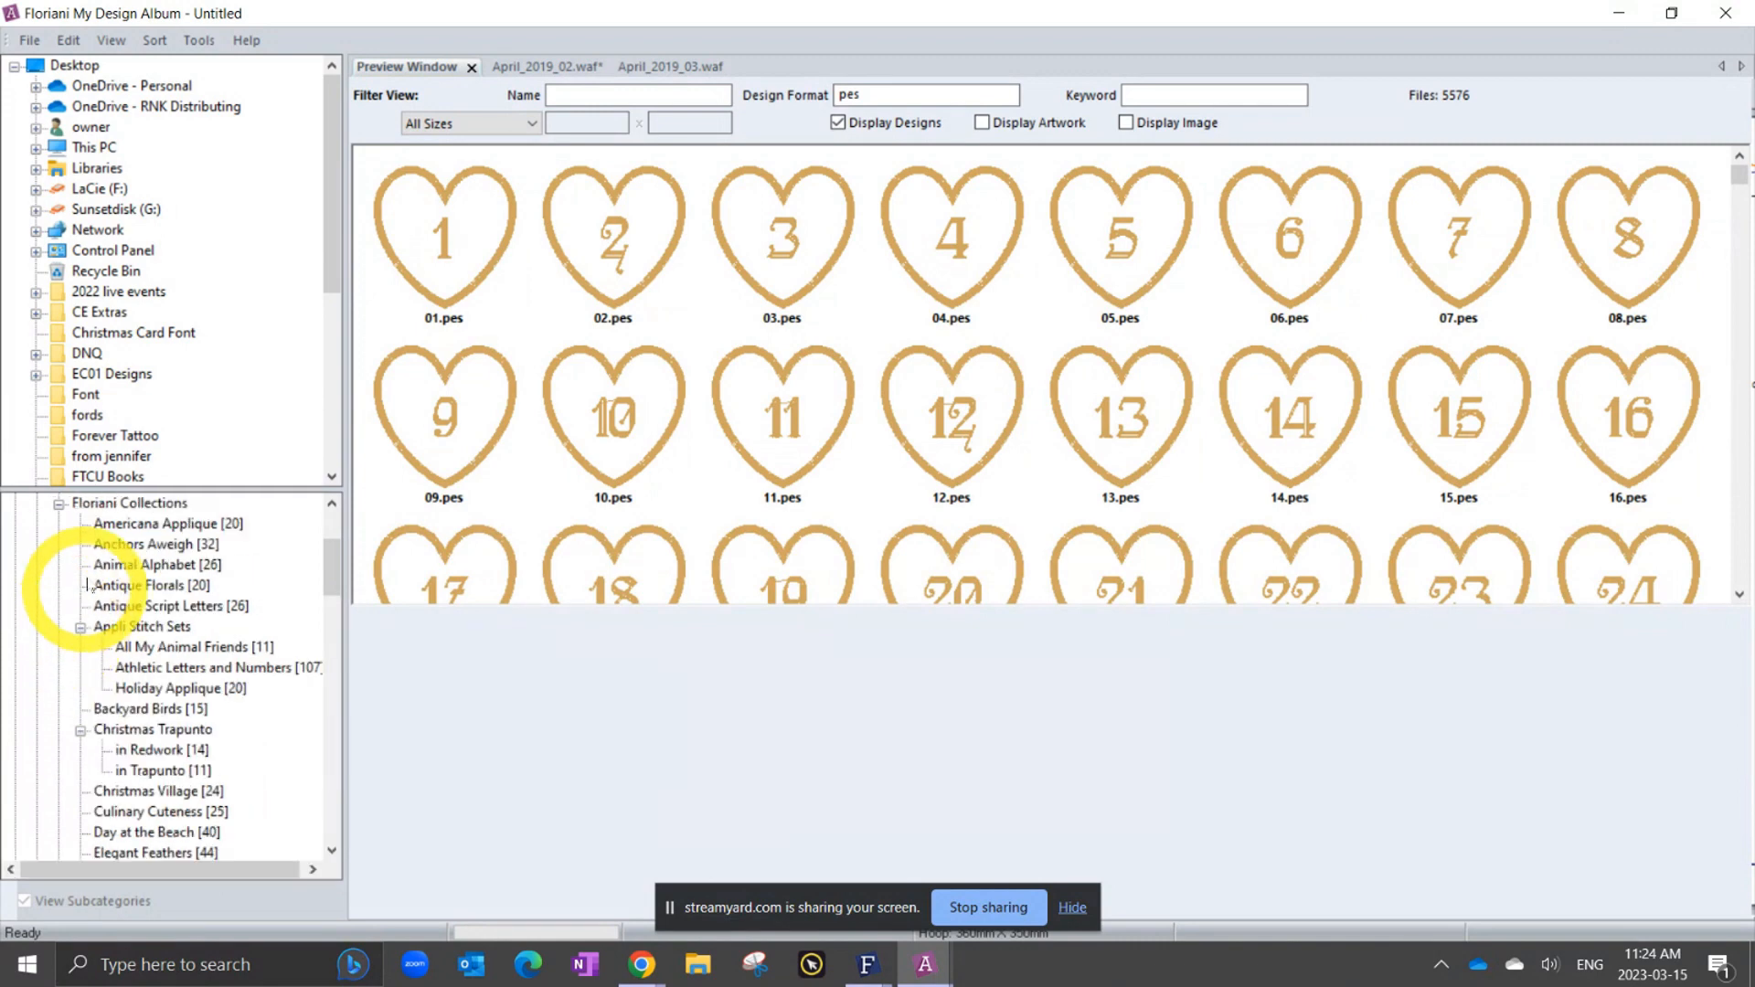
# Collapse Appli Stitch Sets, Christmas Trapunto, Precious Moments and Simply Quilted Letters within Floriani Collections.
pyautogui.click(81, 629)
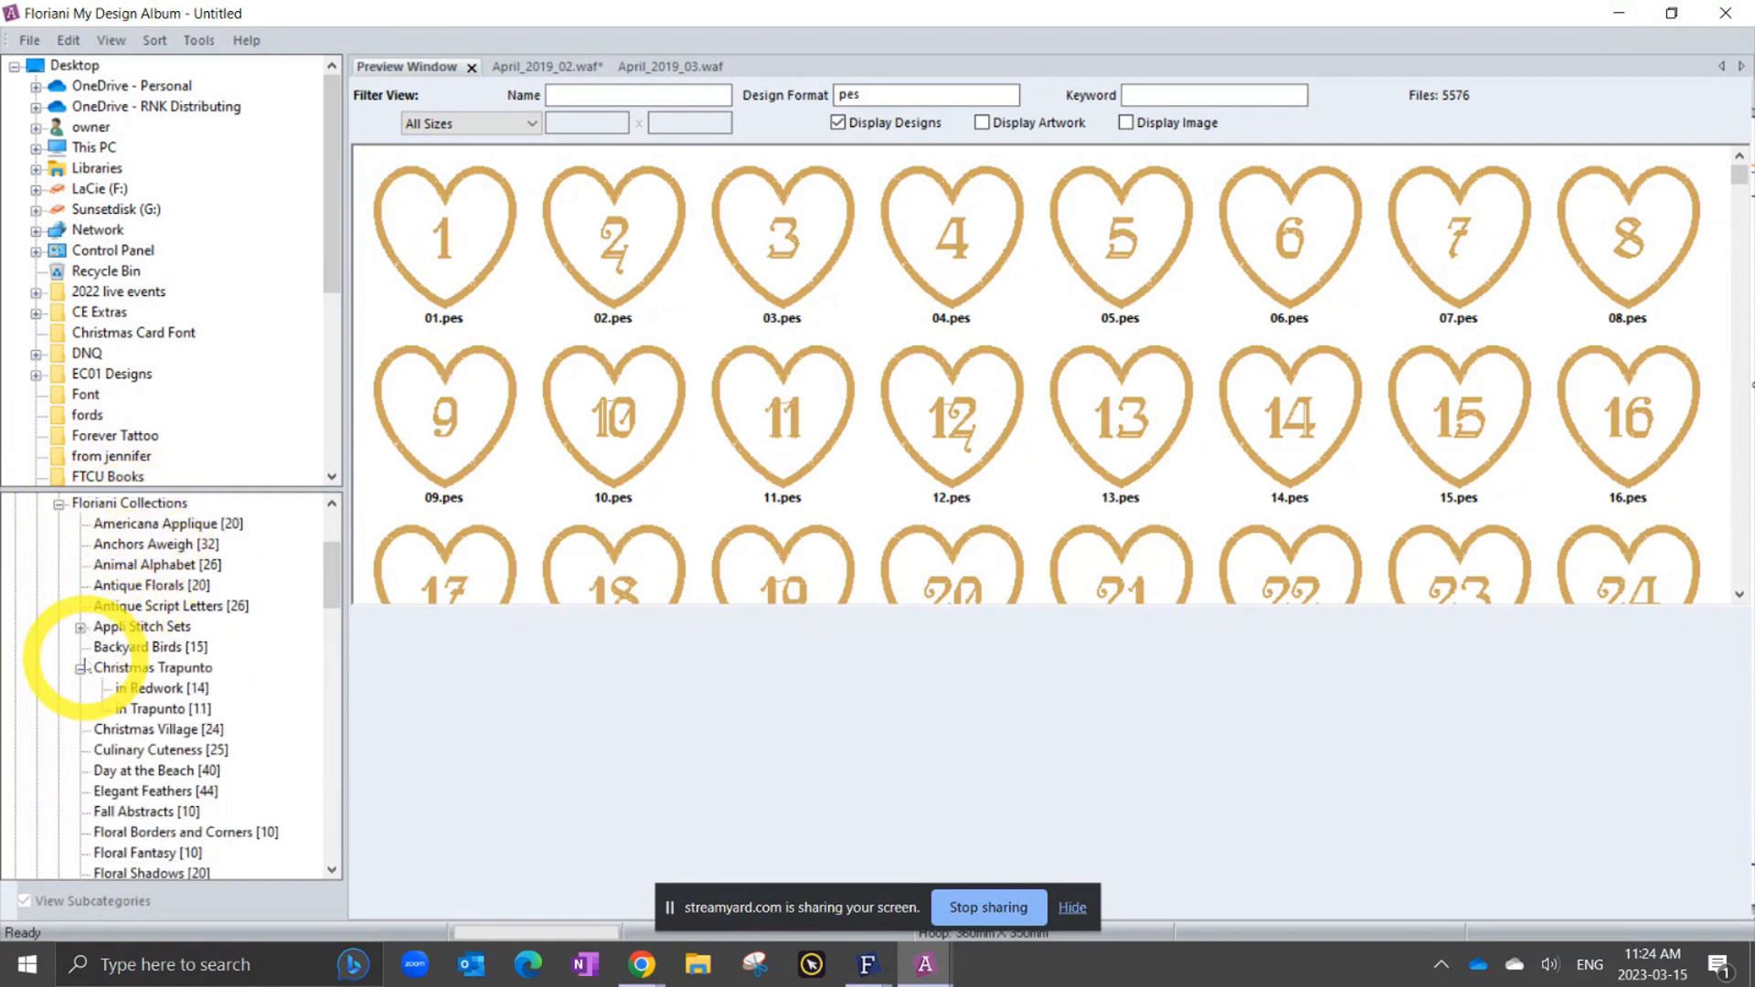
pyautogui.click(81, 677)
pyautogui.scroll(-3, 162, 639)
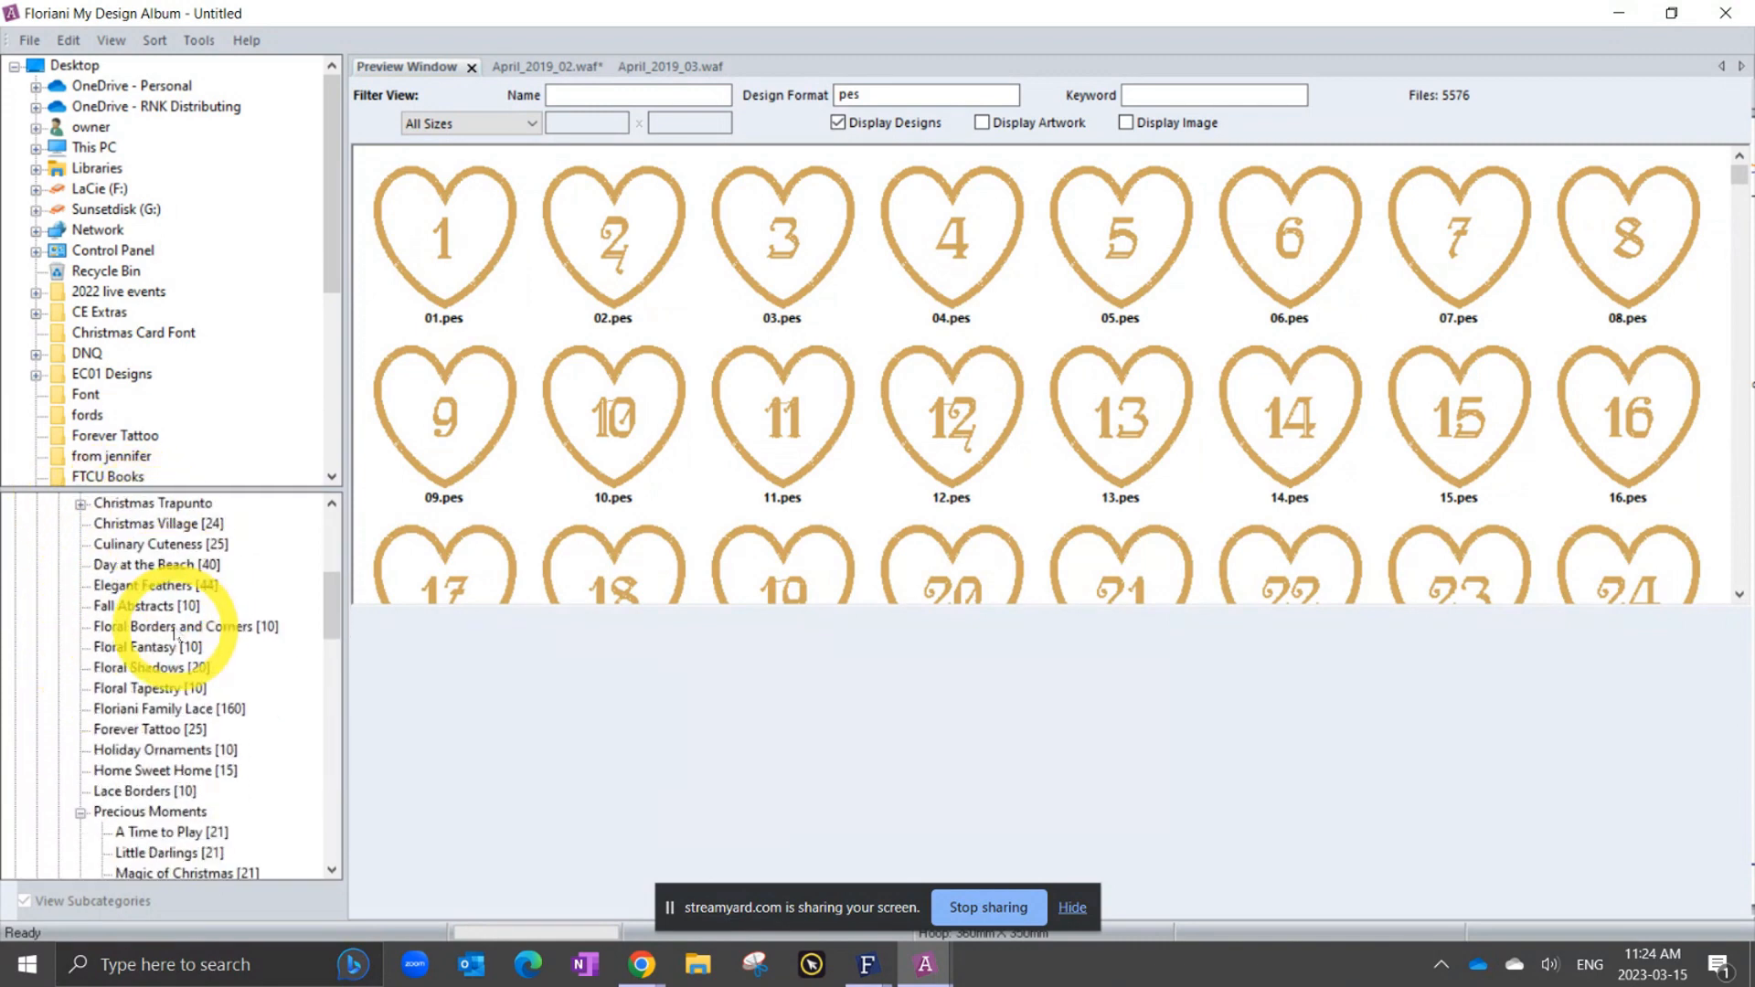
pyautogui.scroll(-3, 162, 652)
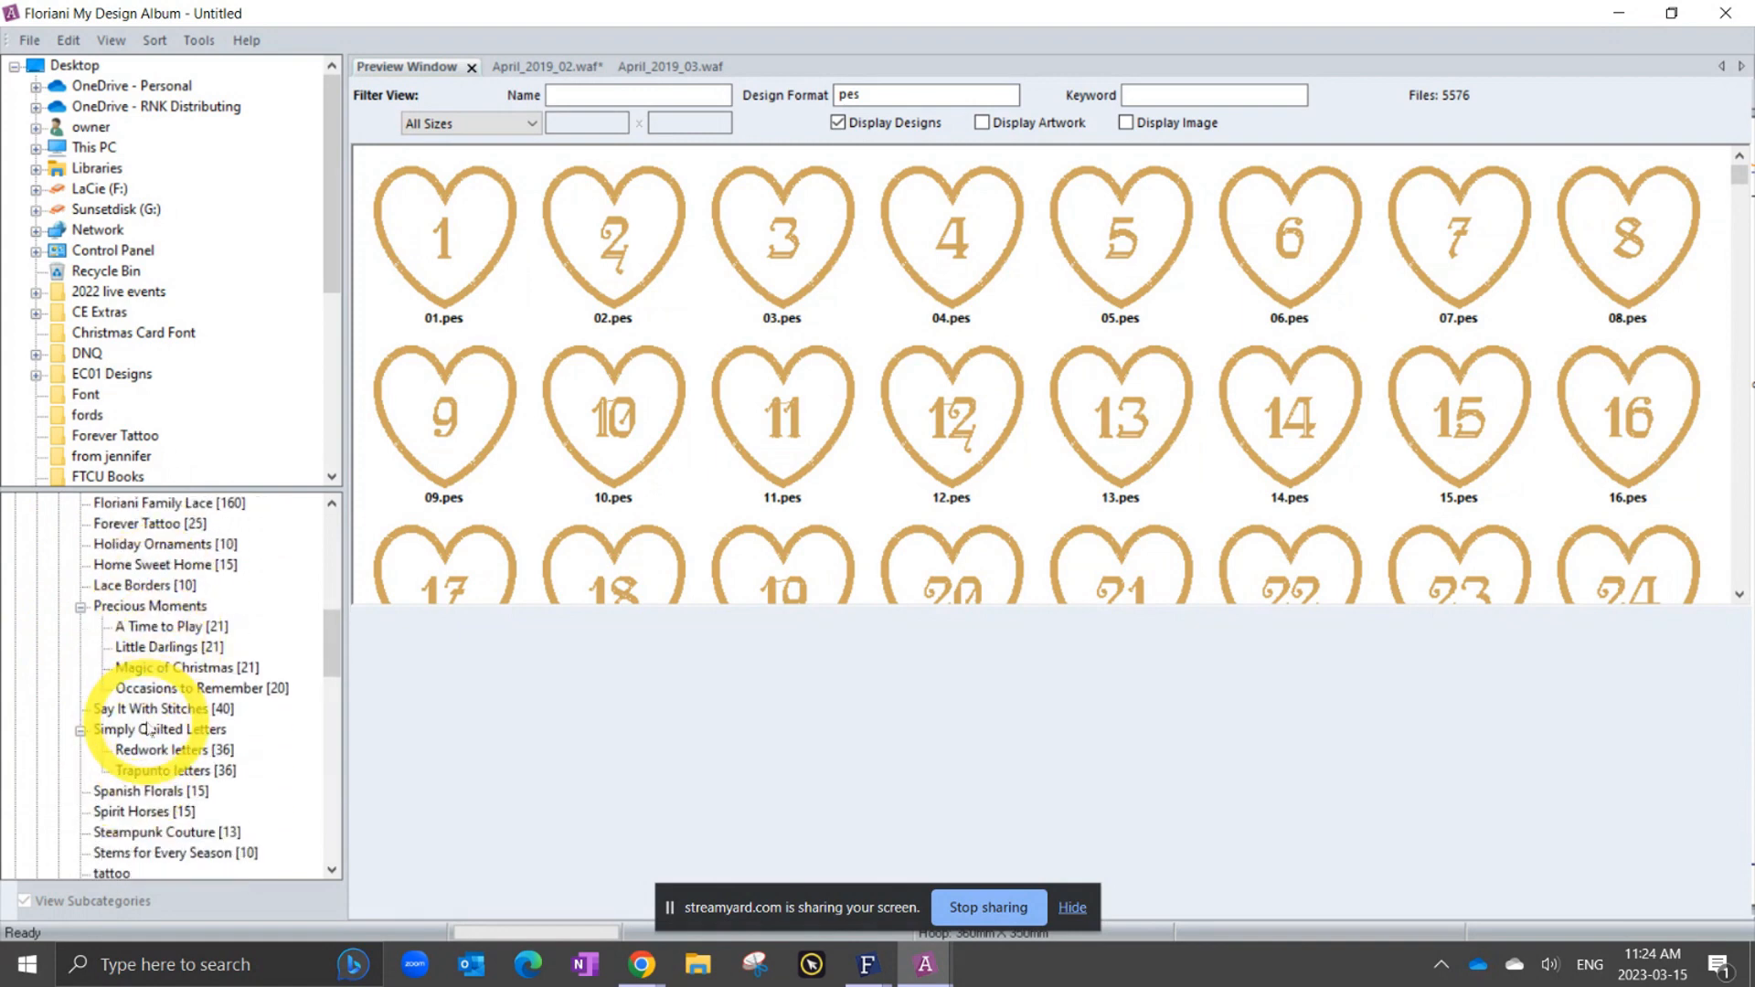
pyautogui.click(81, 606)
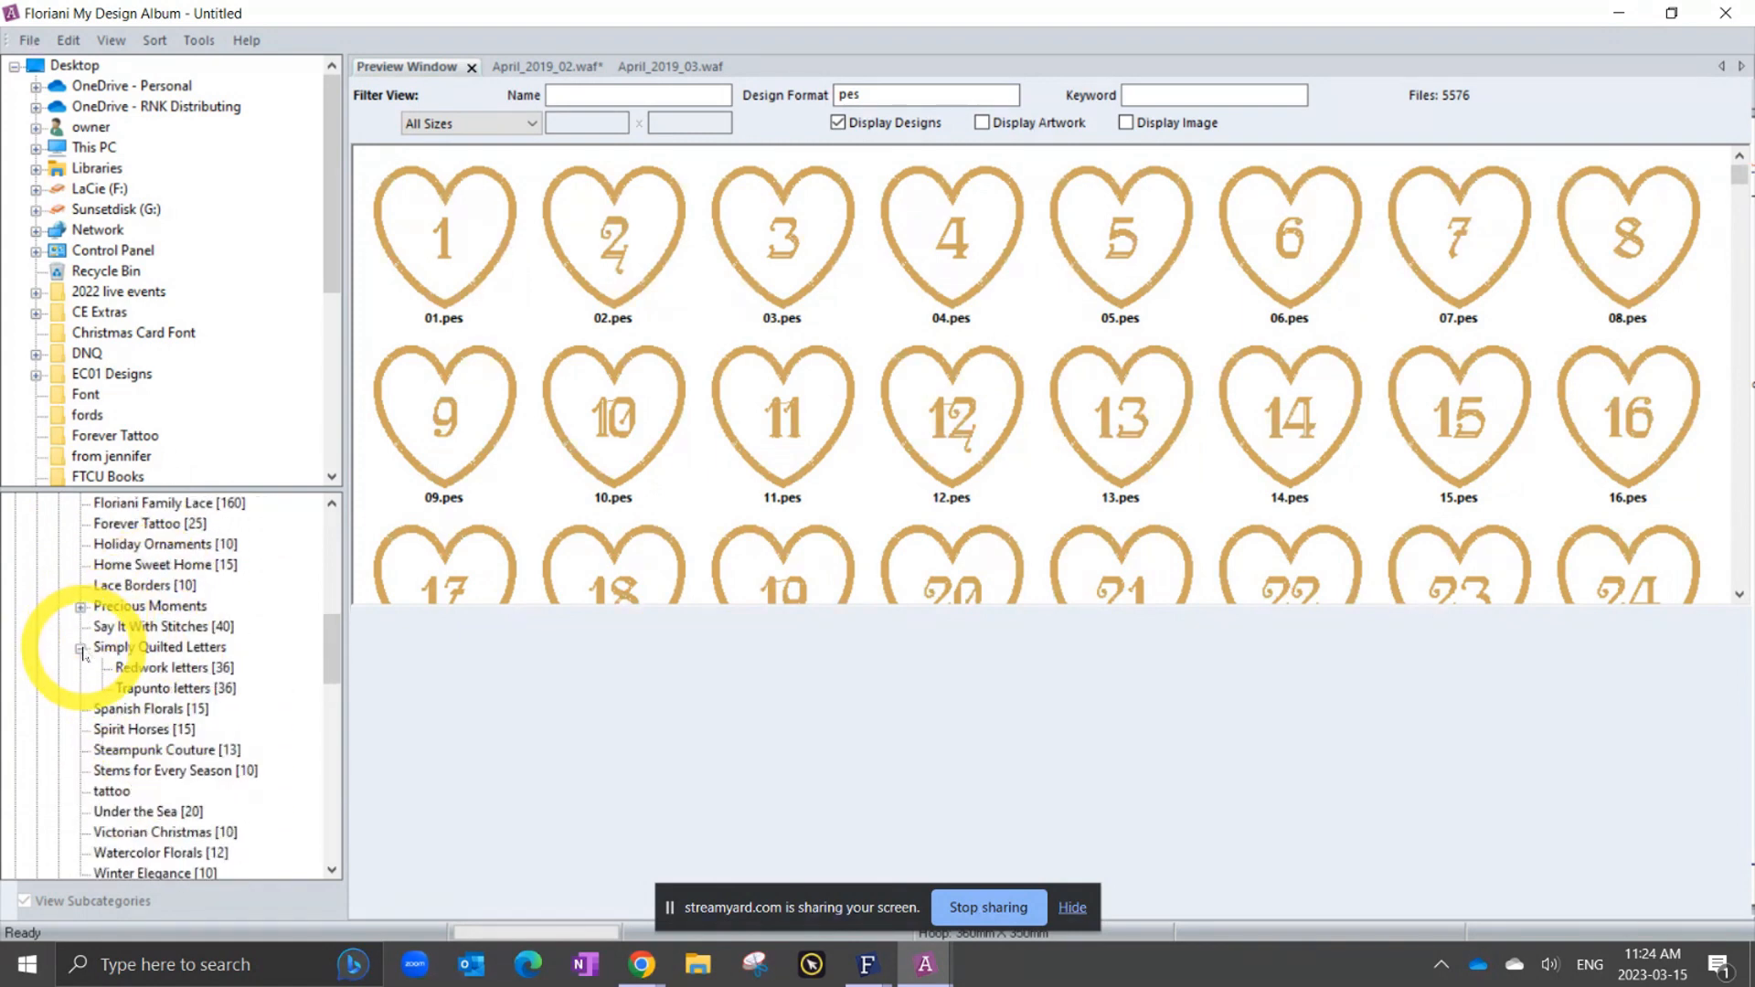
pyautogui.click(80, 647)
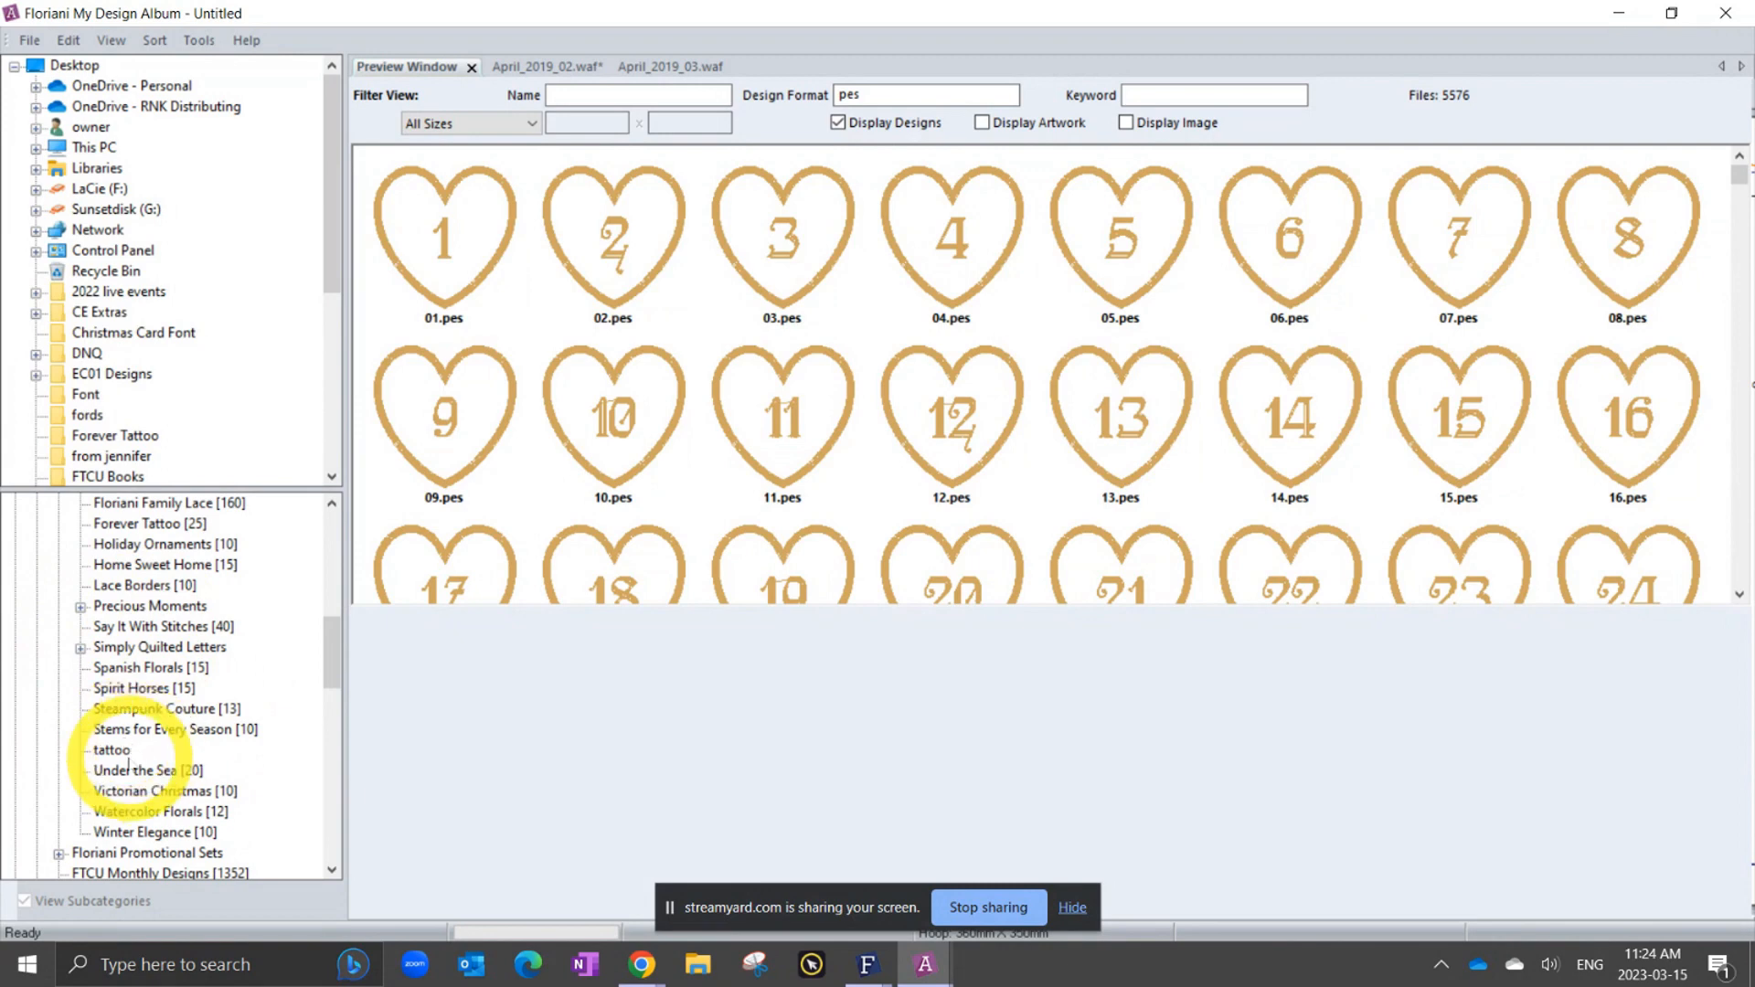
pyautogui.scroll(-1, 161, 731)
pyautogui.scroll(-1, 161, 731)
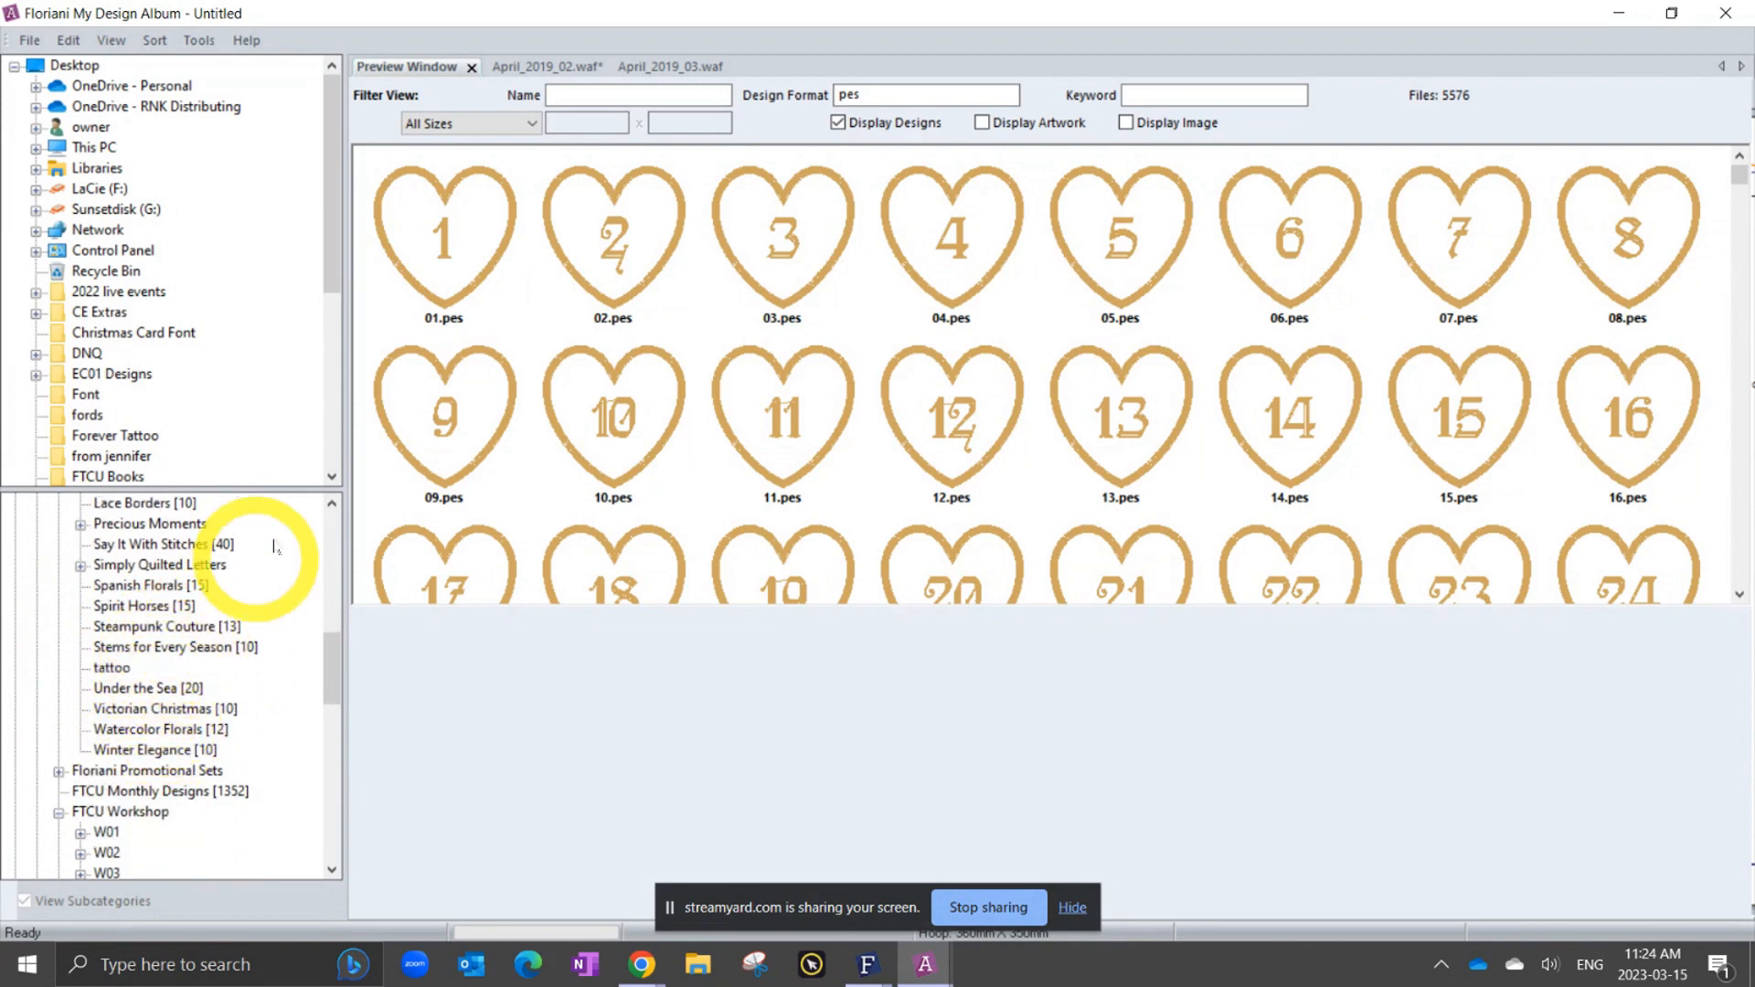
# Add the Forever Tattoo folder's designs from anchor-1.pes through witches hat-1.pes to the tattoo category.
pyautogui.click(92, 441)
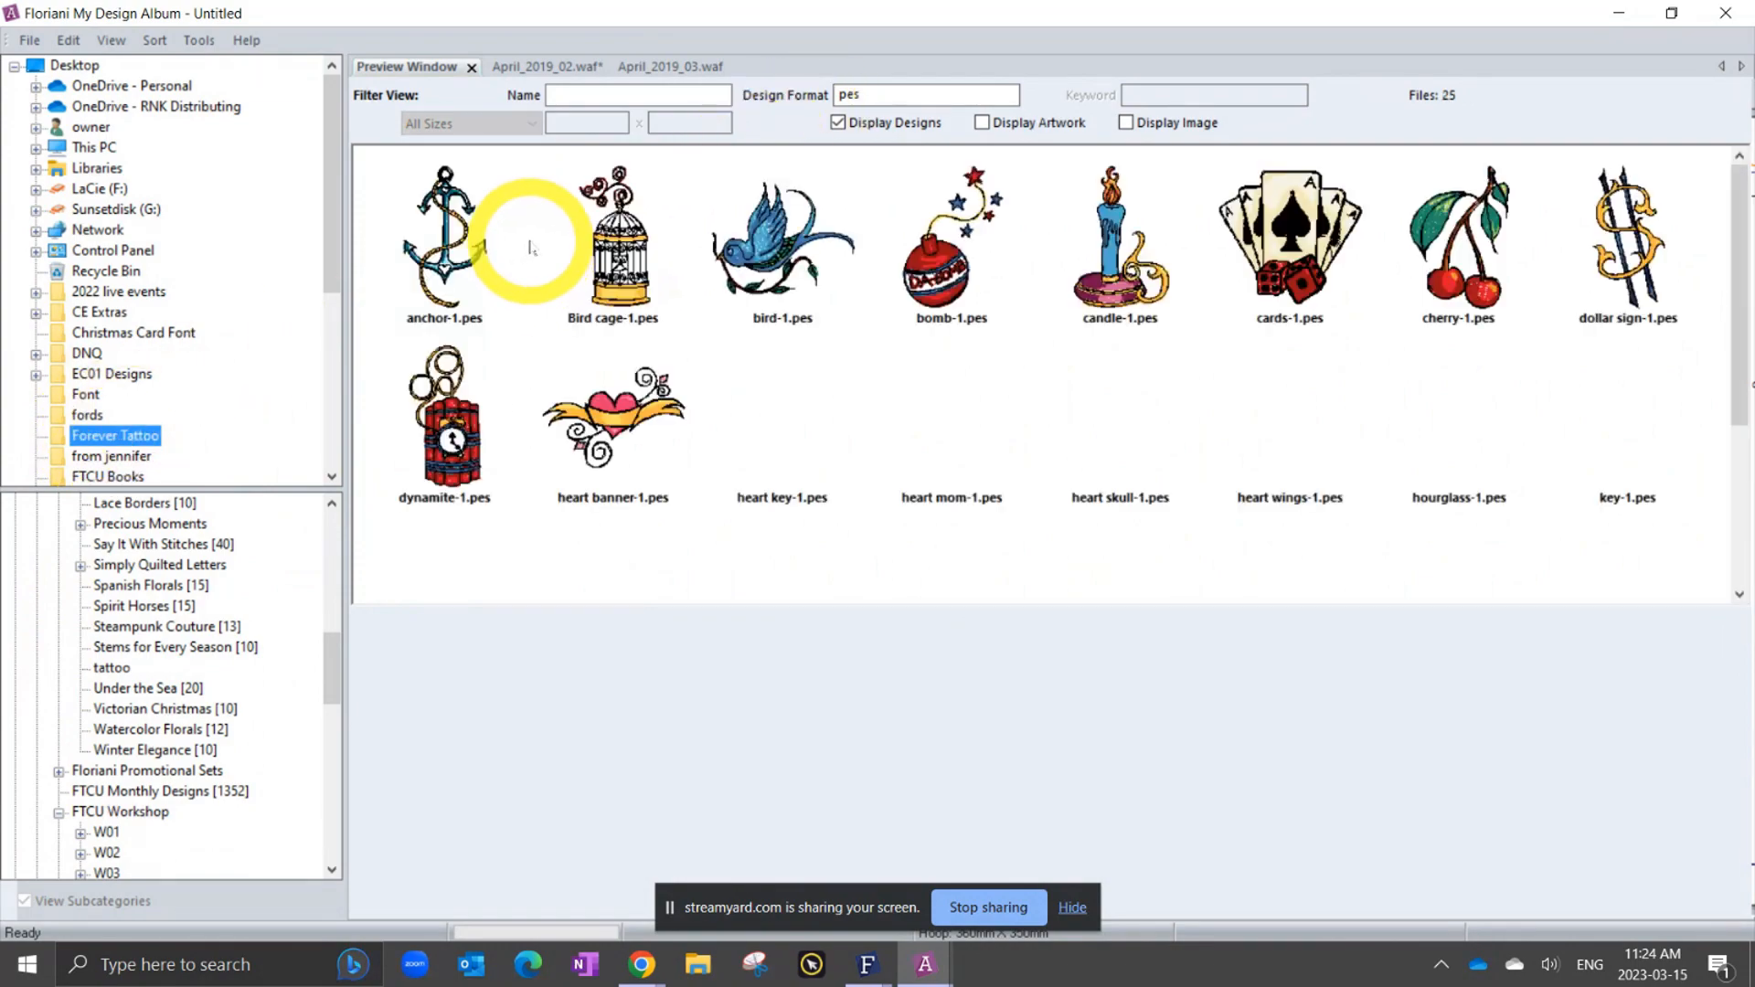
pyautogui.click(446, 233)
pyautogui.scroll(-3, 764, 267)
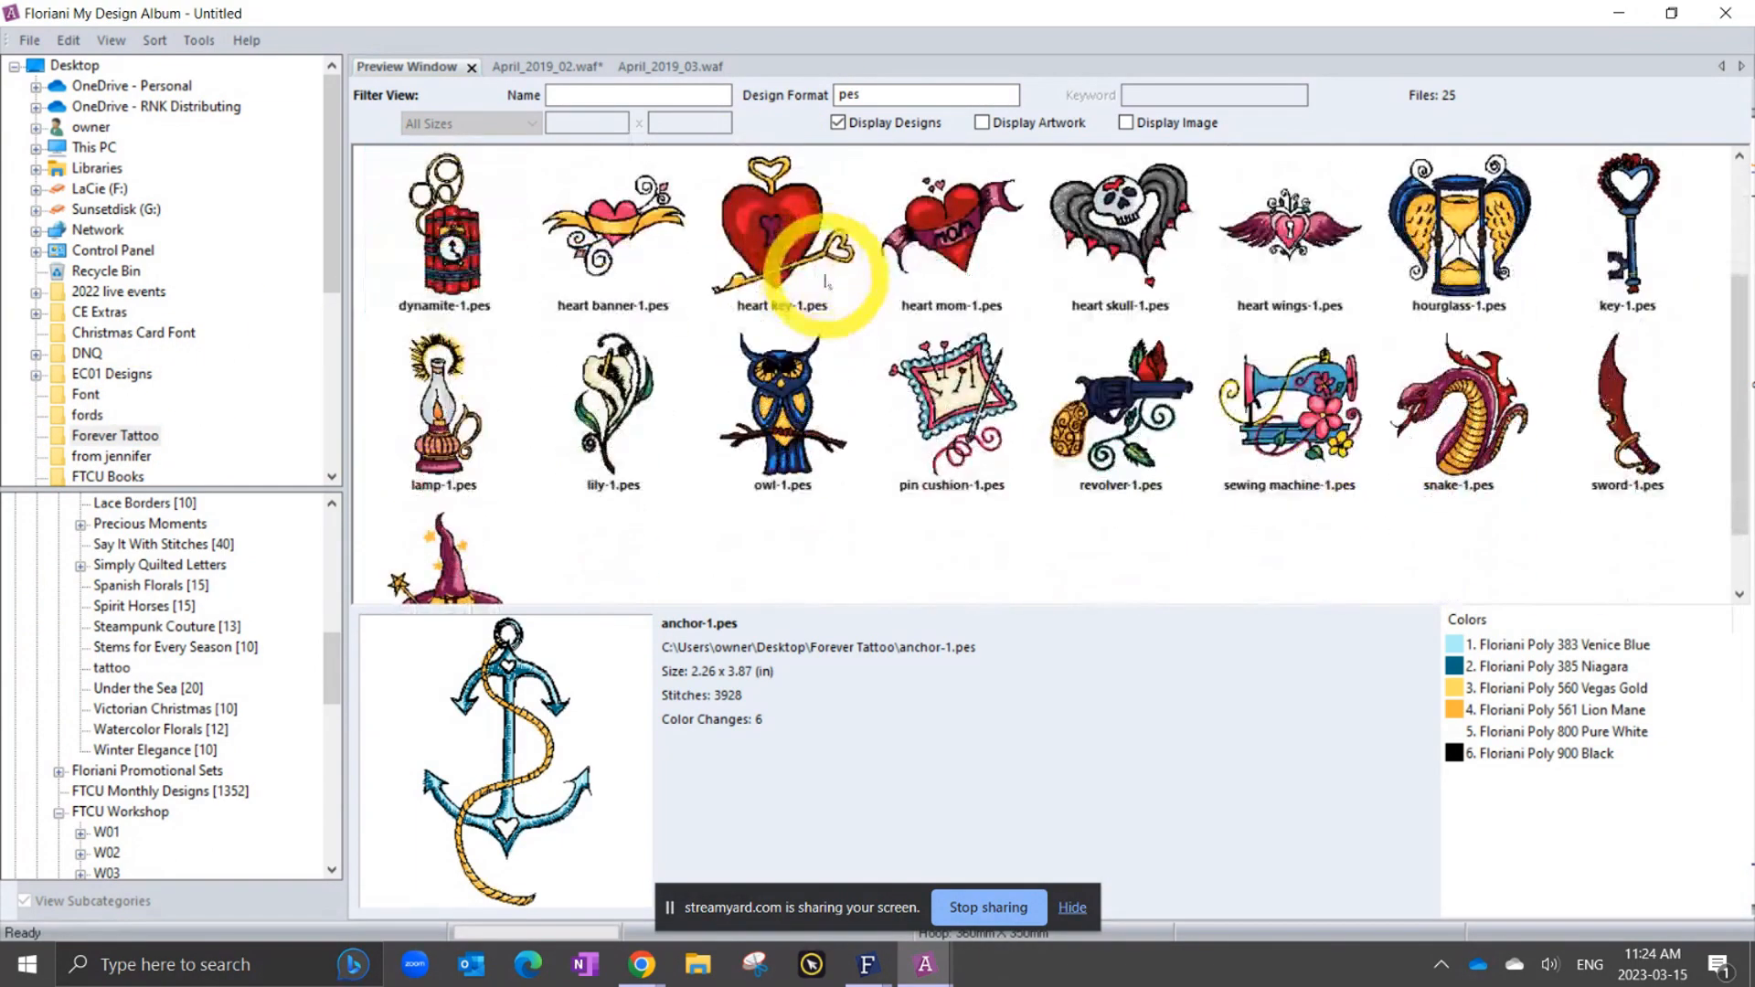
pyautogui.keyDown('shift'); pyautogui.click(463, 535); pyautogui.keyUp('shift')
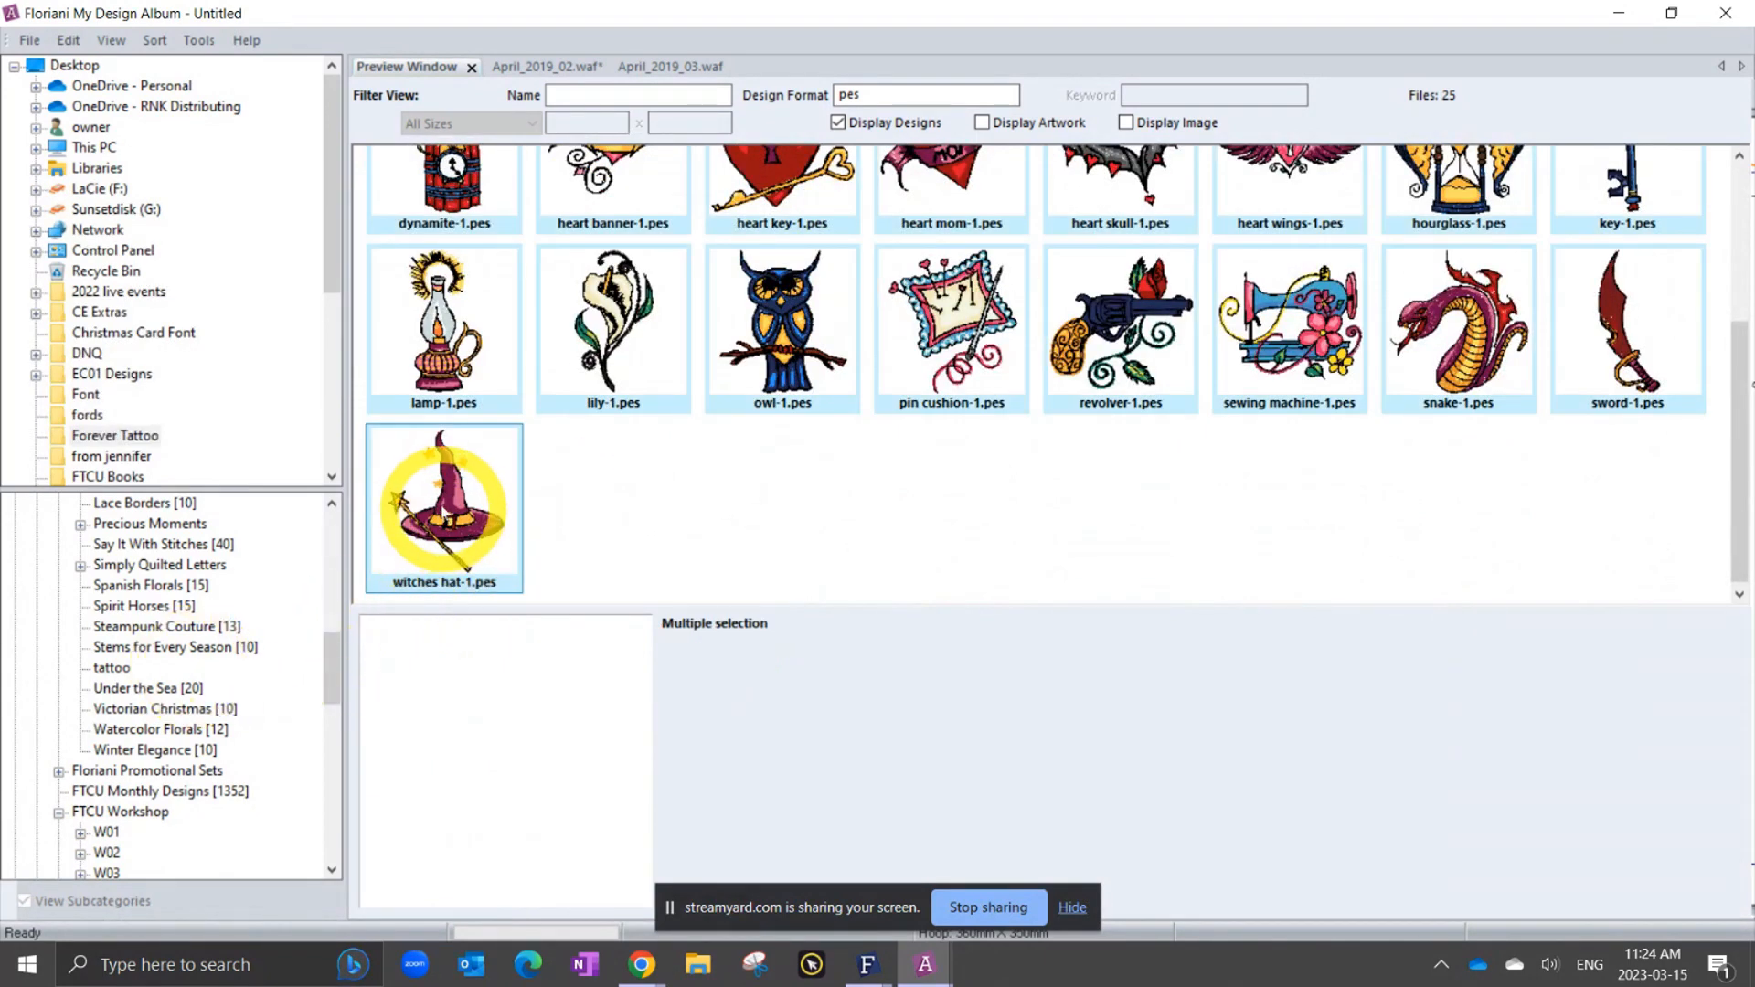
pyautogui.moveTo(433, 521); pyautogui.dragTo(186, 678)
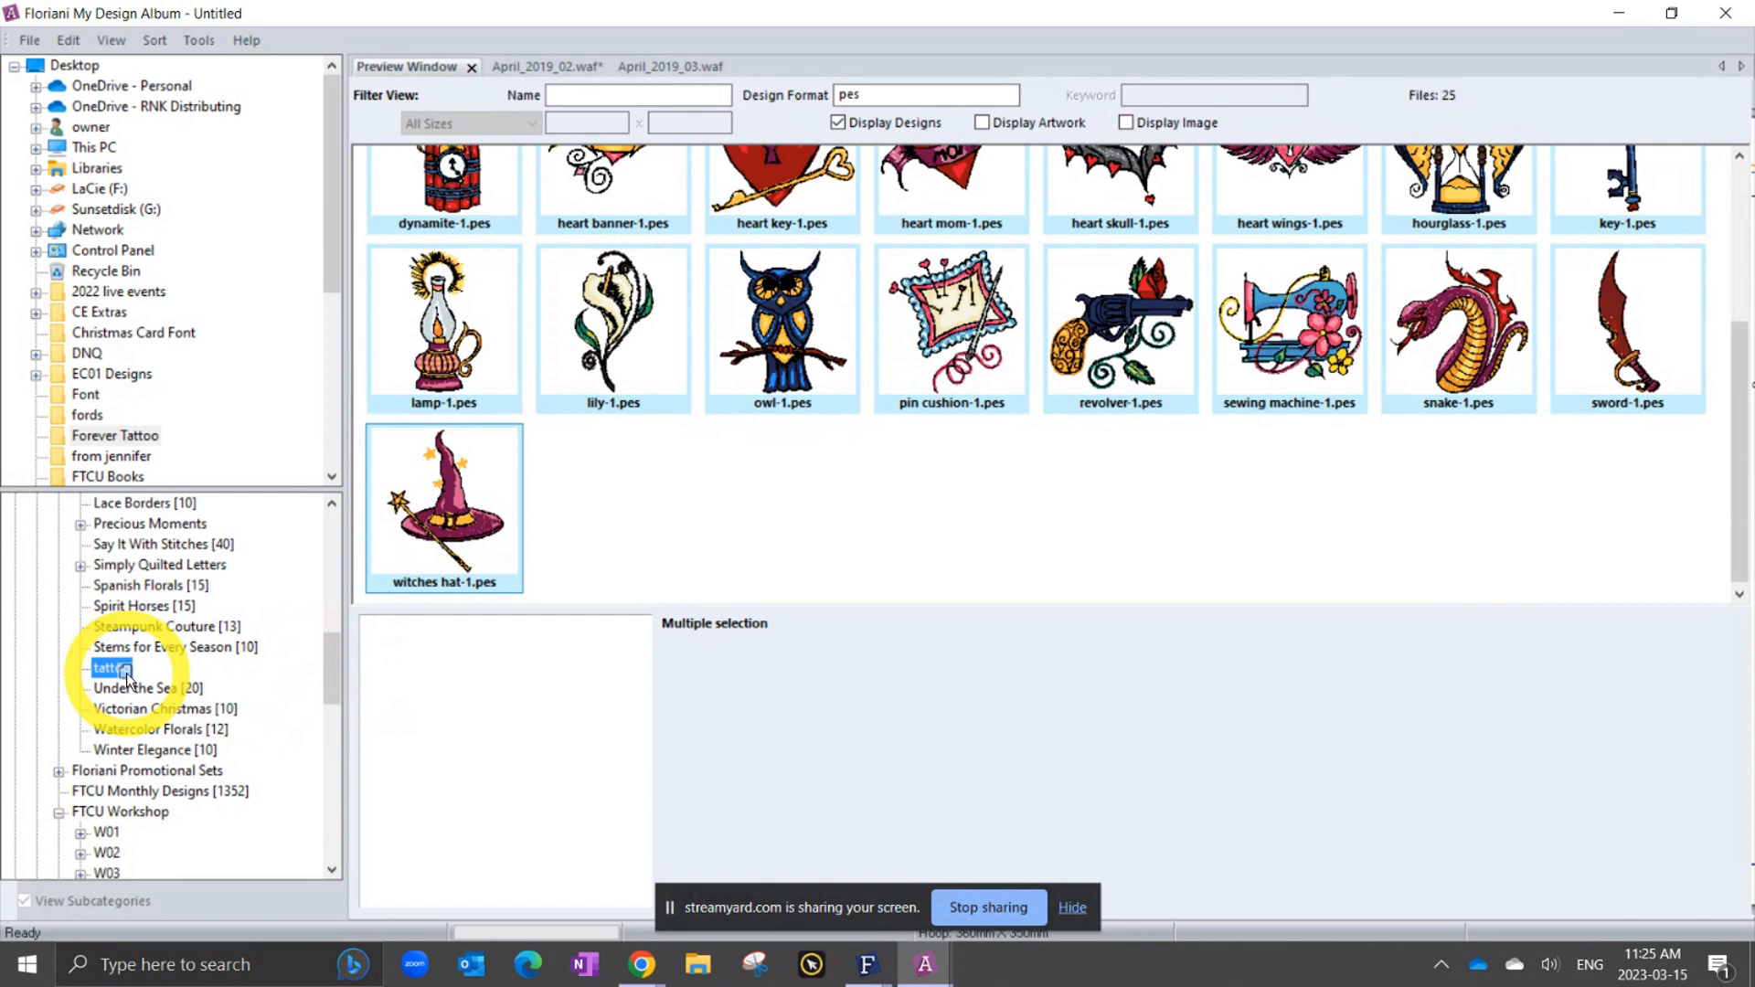
pyautogui.moveTo(128, 679); pyautogui.dragTo(130, 731)
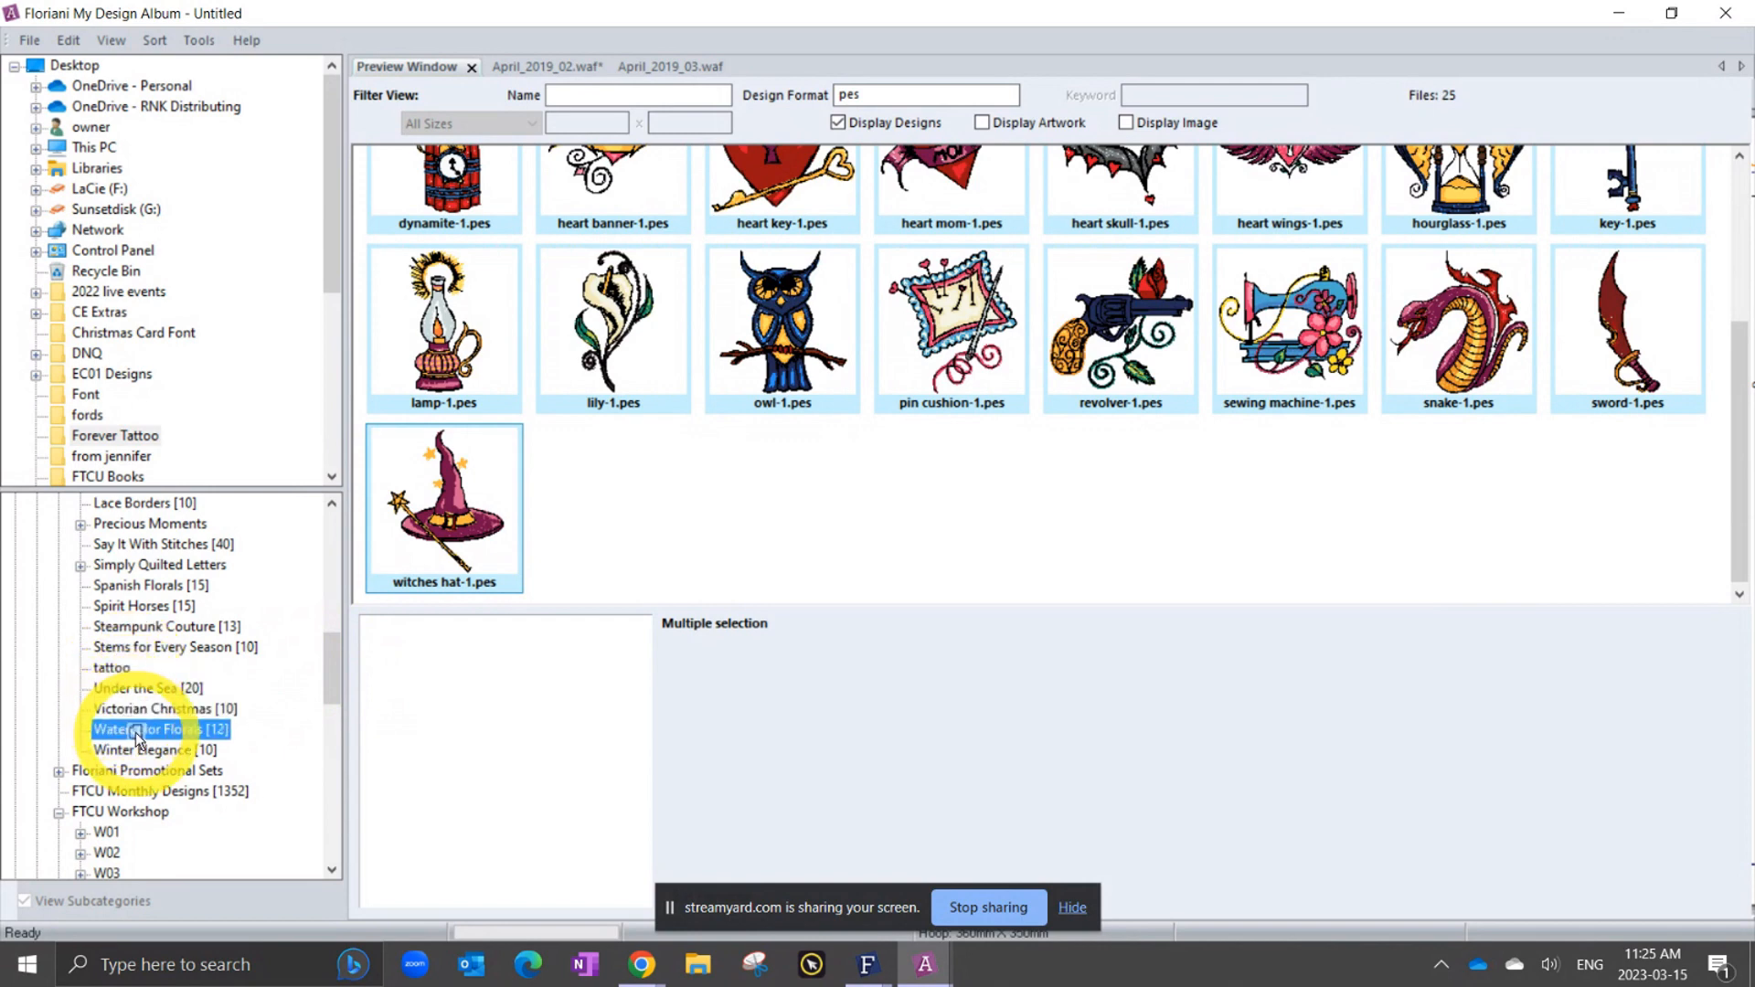
pyautogui.moveTo(137, 734); pyautogui.dragTo(110, 675)
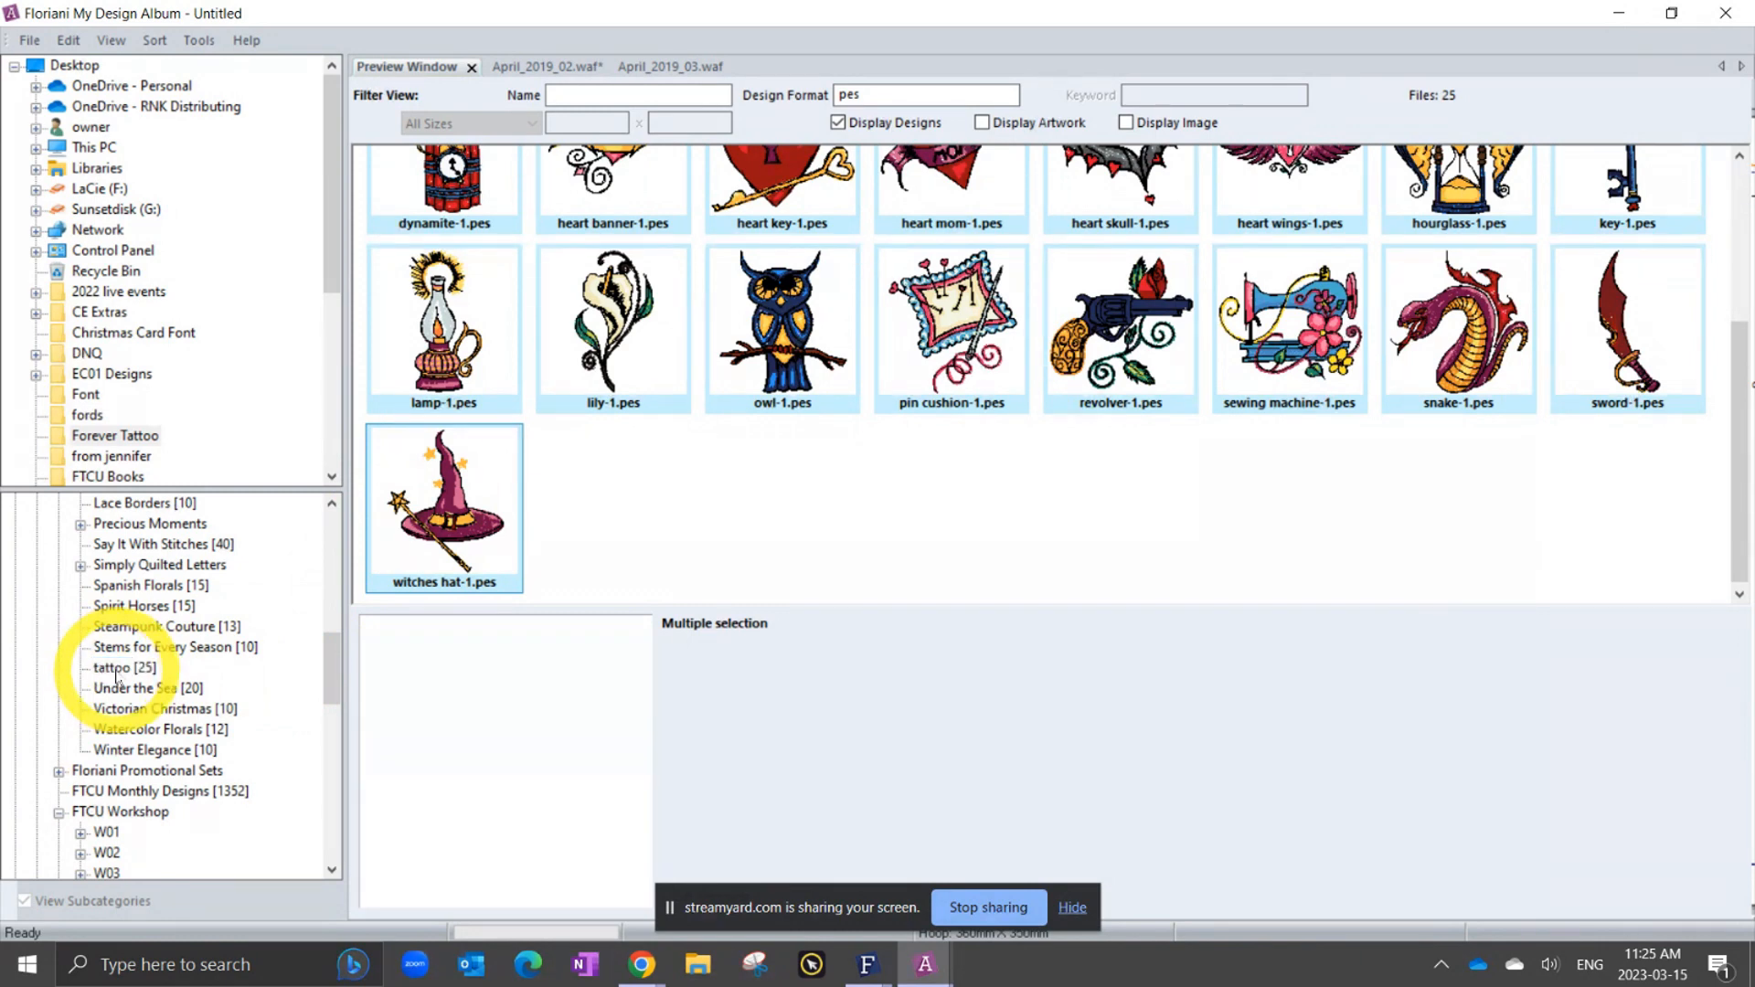
# Compare the tattoo category's designs with the Forever Tattoo folder and show the details of dynamite-1.pes in the category.
pyautogui.moveTo(118, 674); pyautogui.dragTo(118, 673)
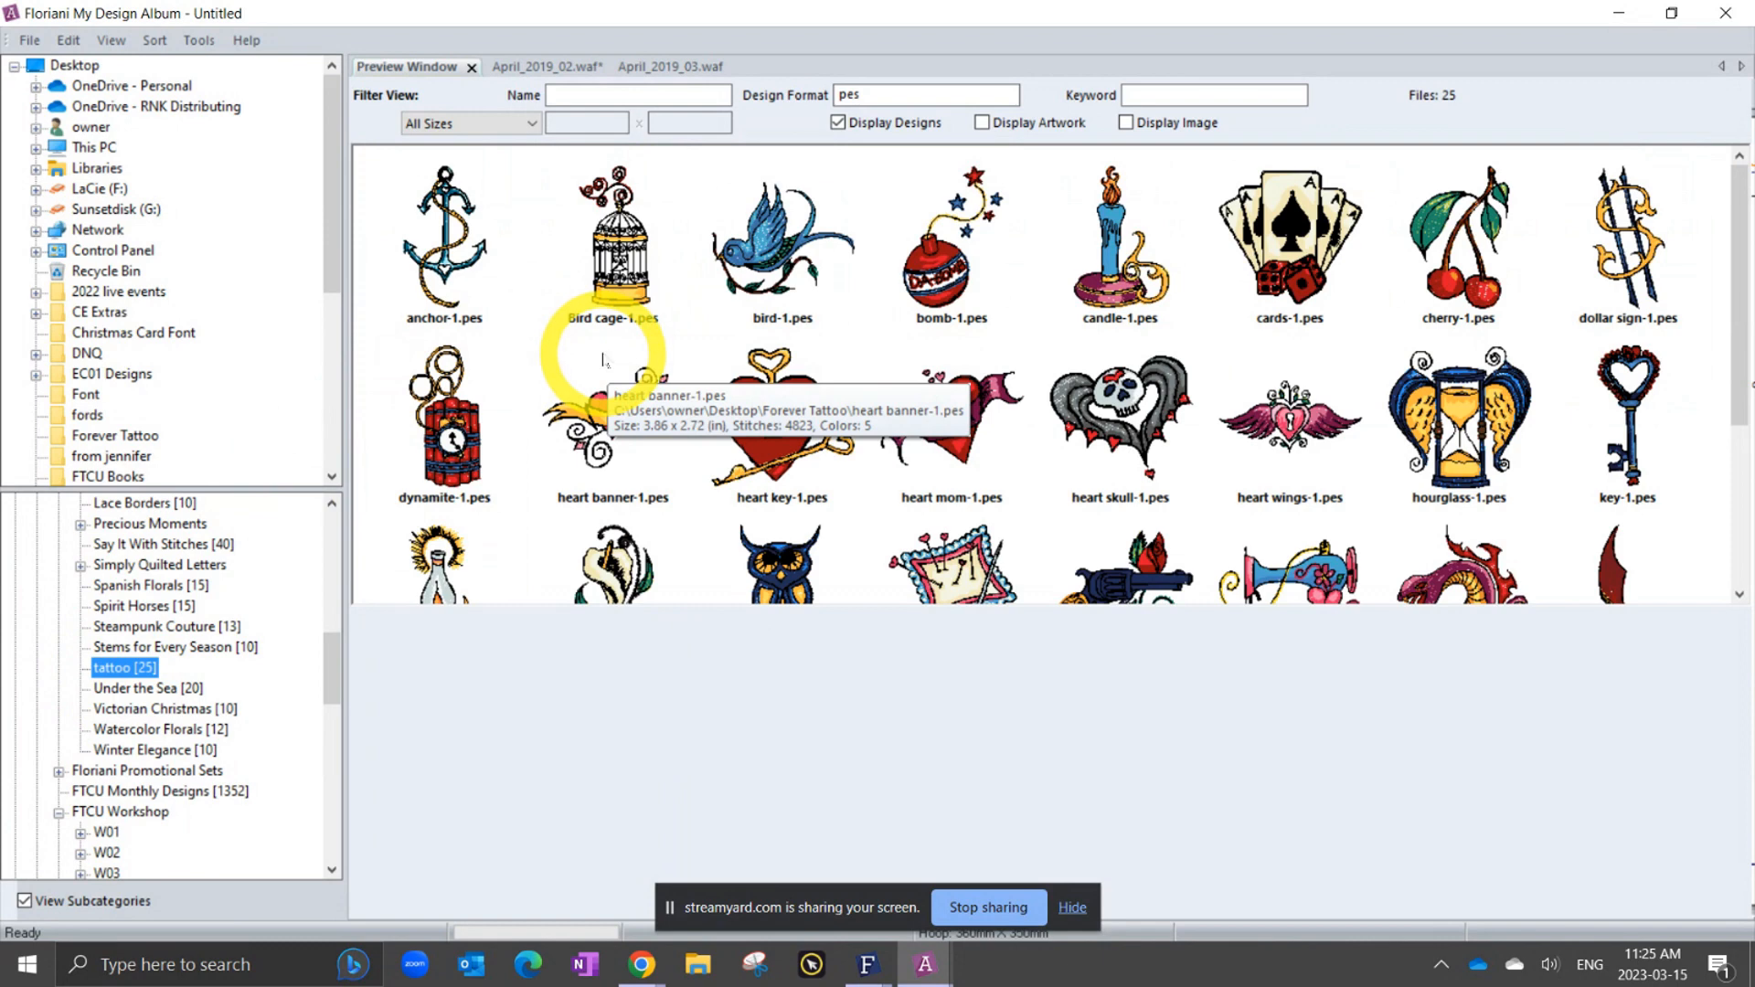
pyautogui.click(117, 436)
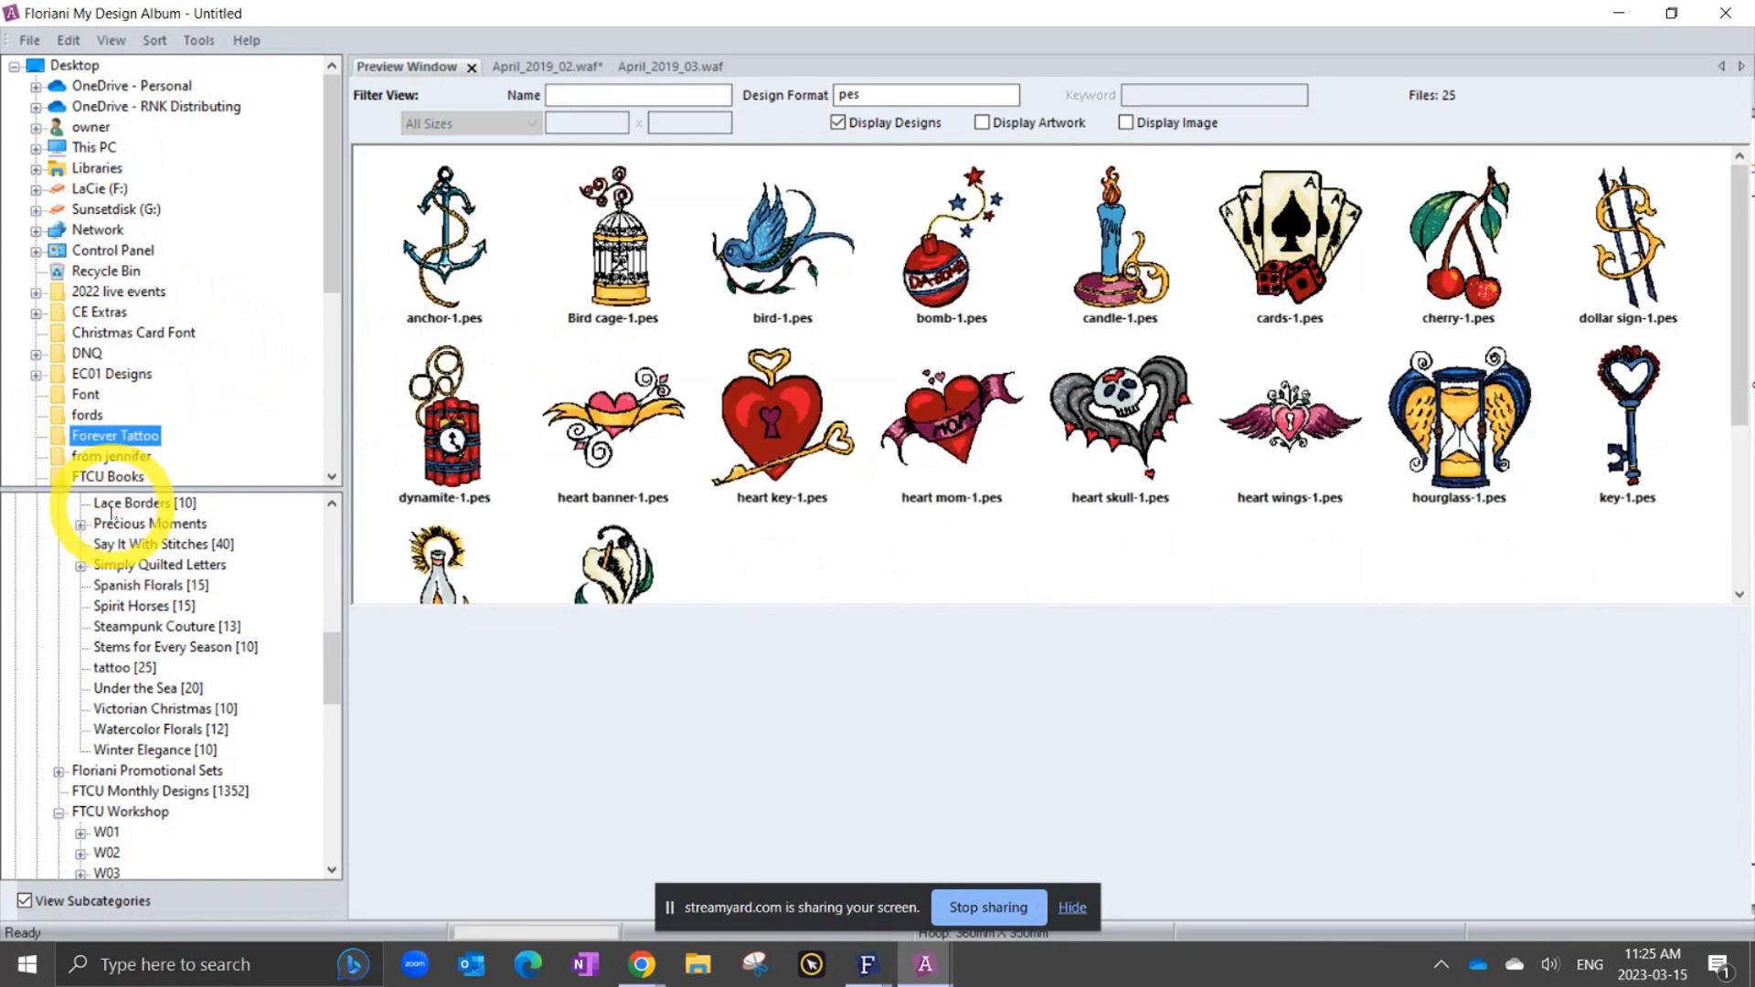
pyautogui.click(124, 668)
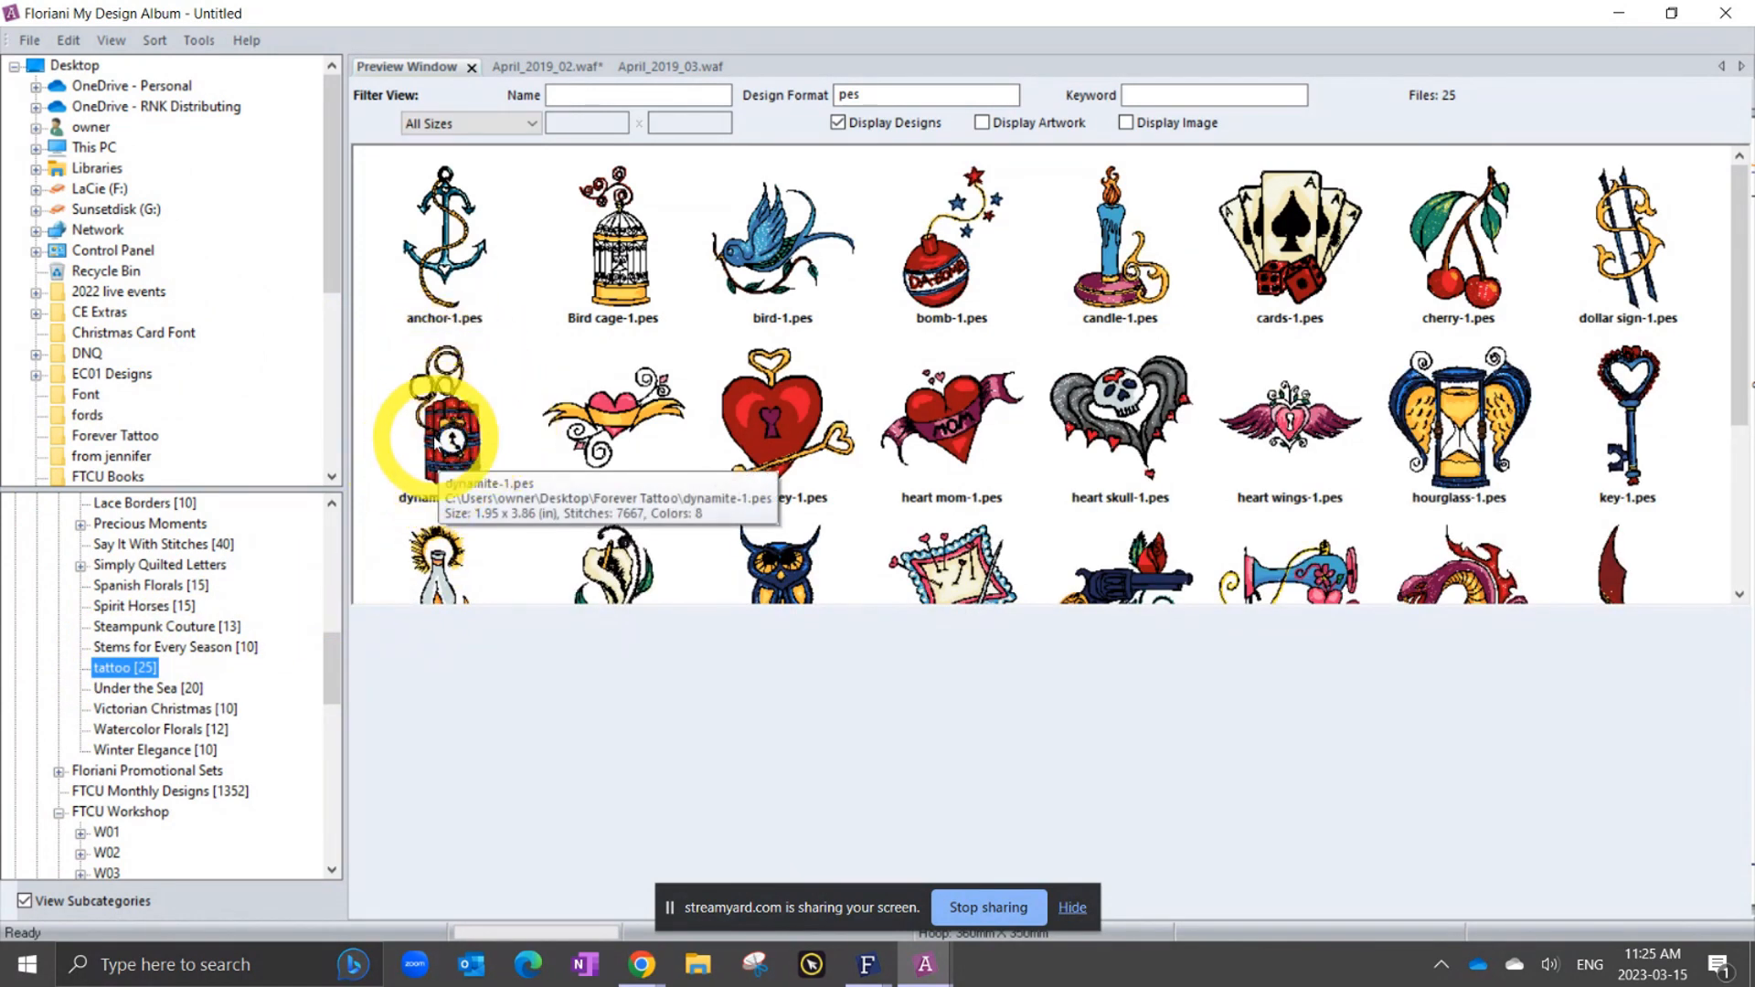
pyautogui.click(445, 461)
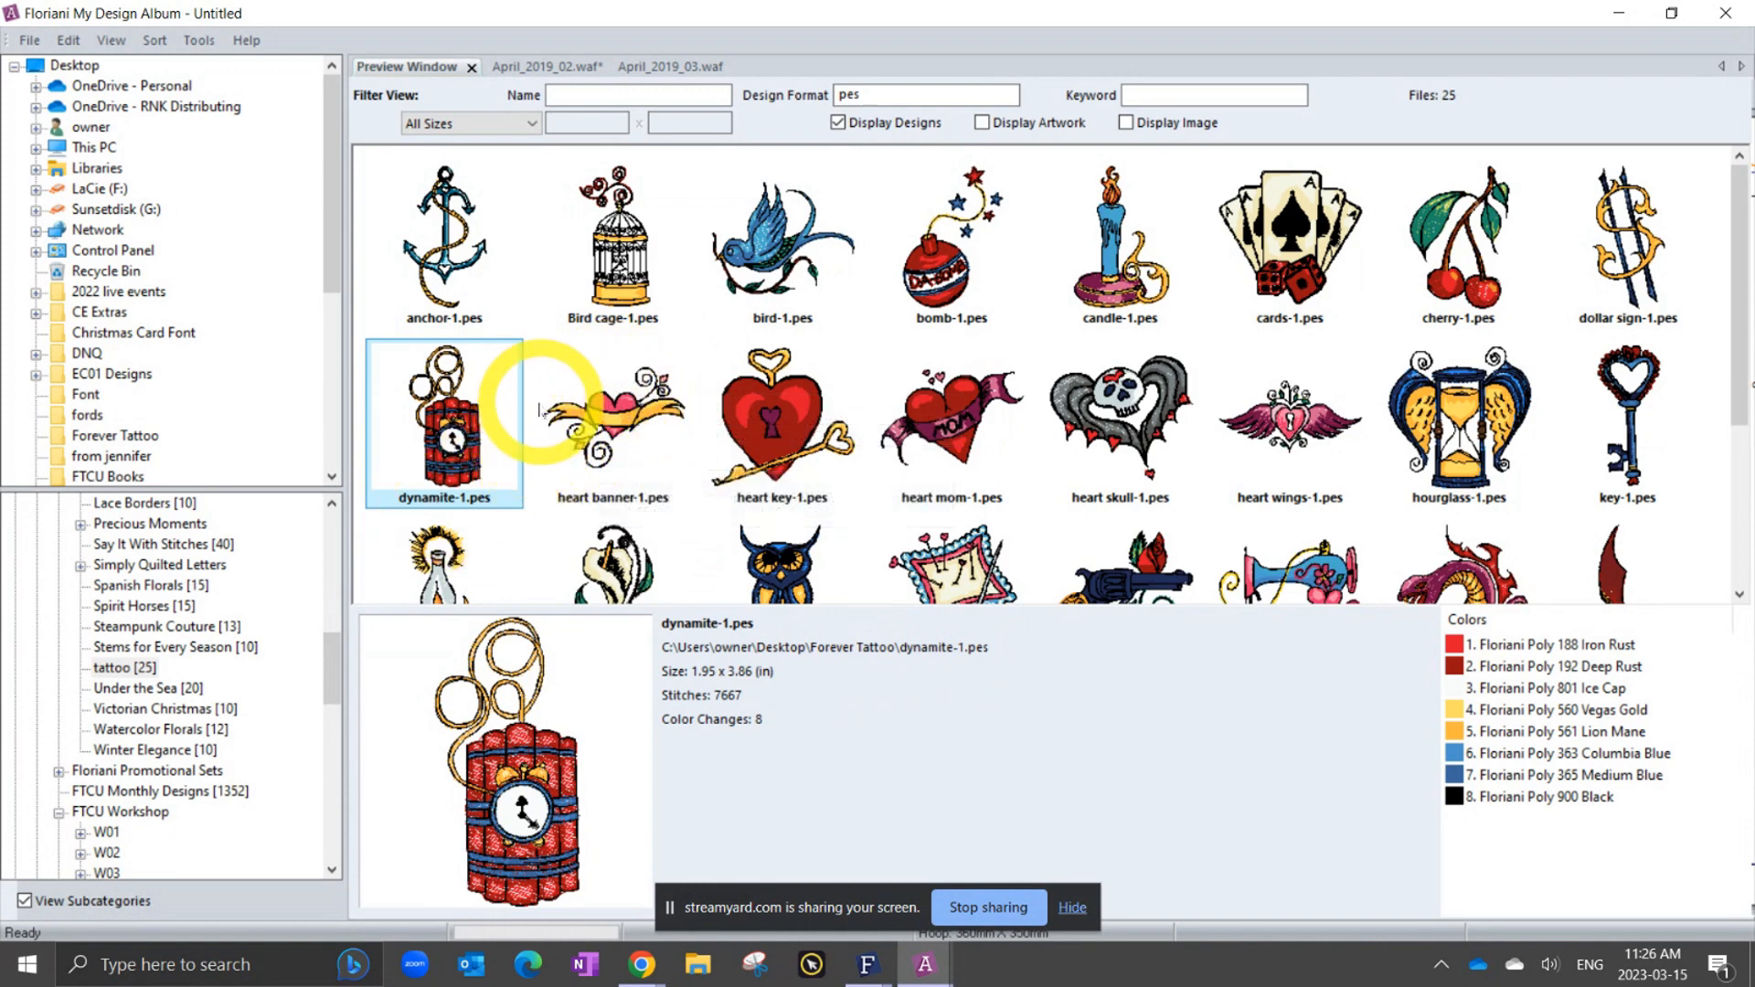
pyautogui.scroll(1, 142, 706)
pyautogui.scroll(4, 141, 705)
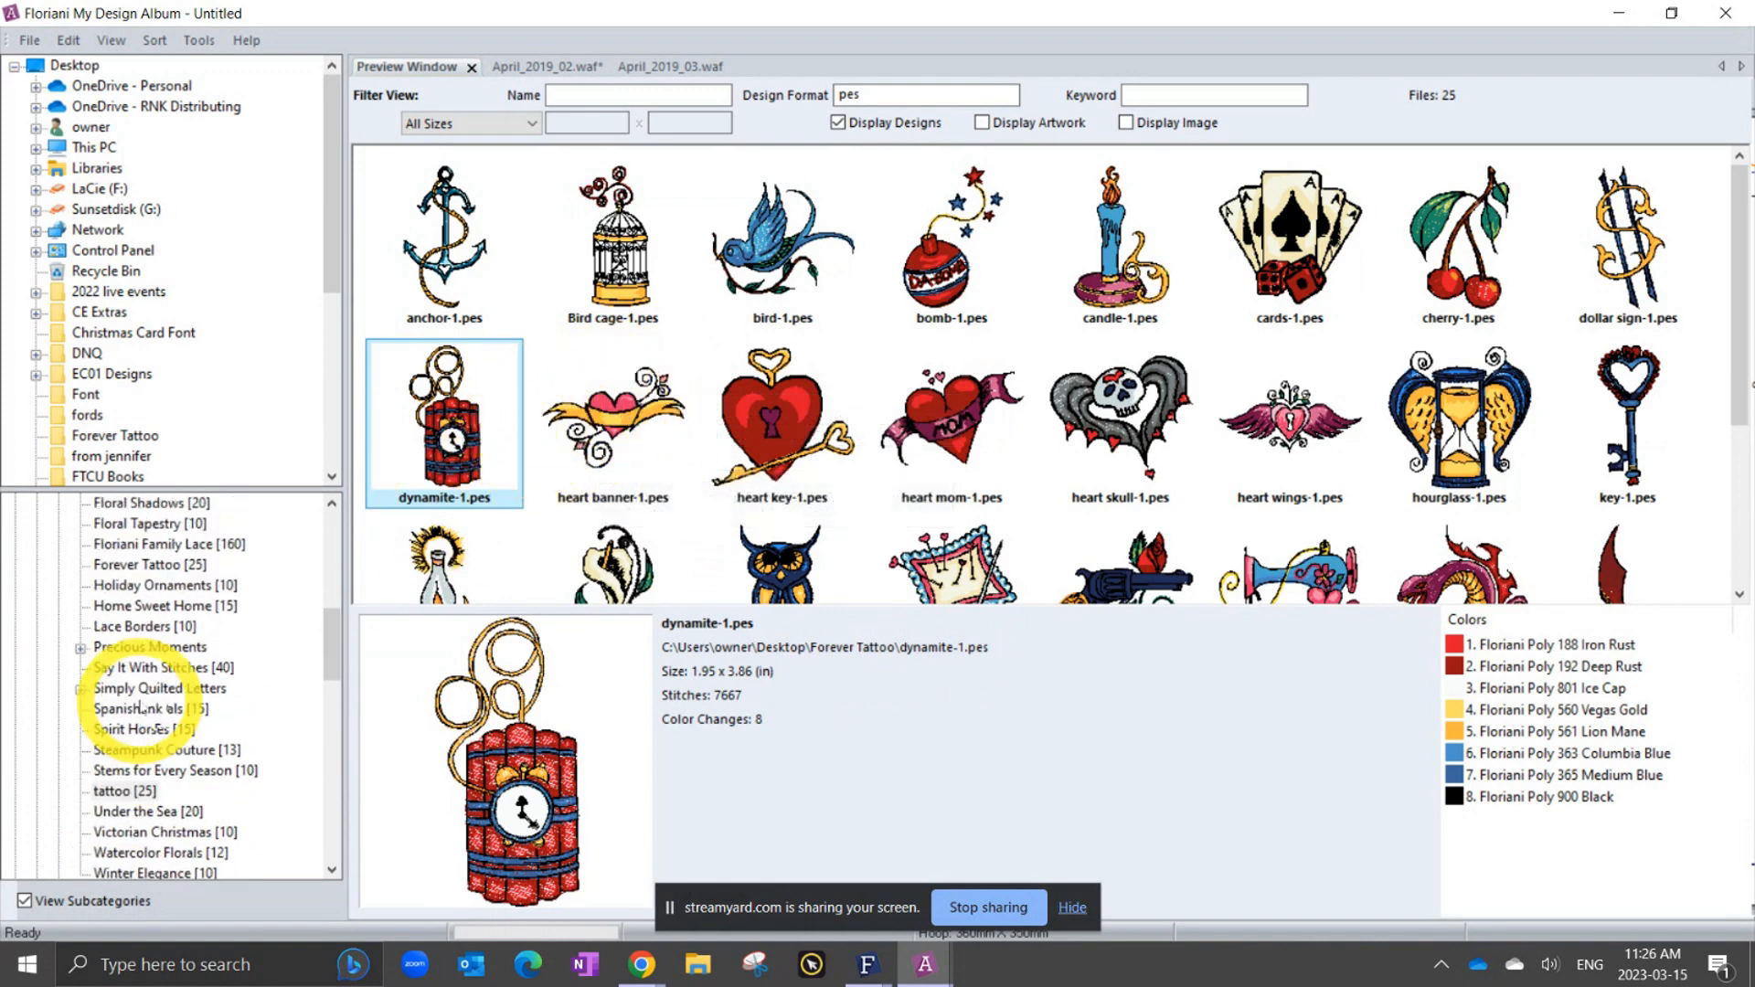
pyautogui.scroll(4, 138, 692)
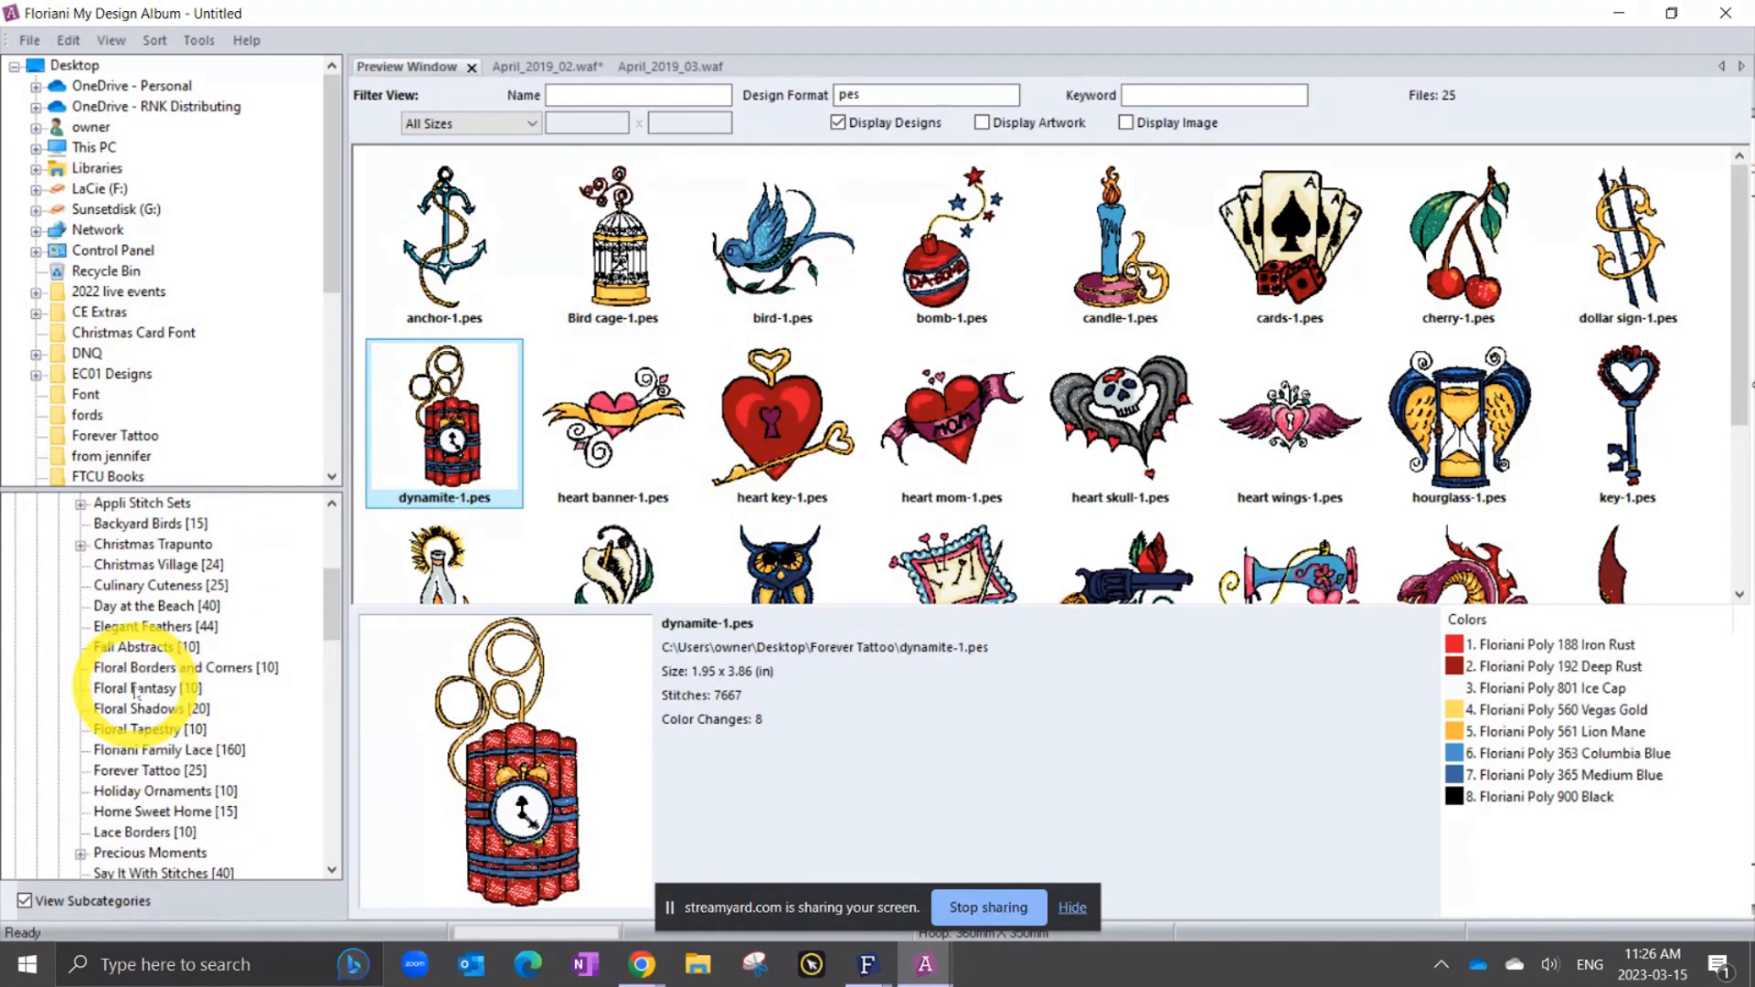
pyautogui.scroll(1, 178, 613)
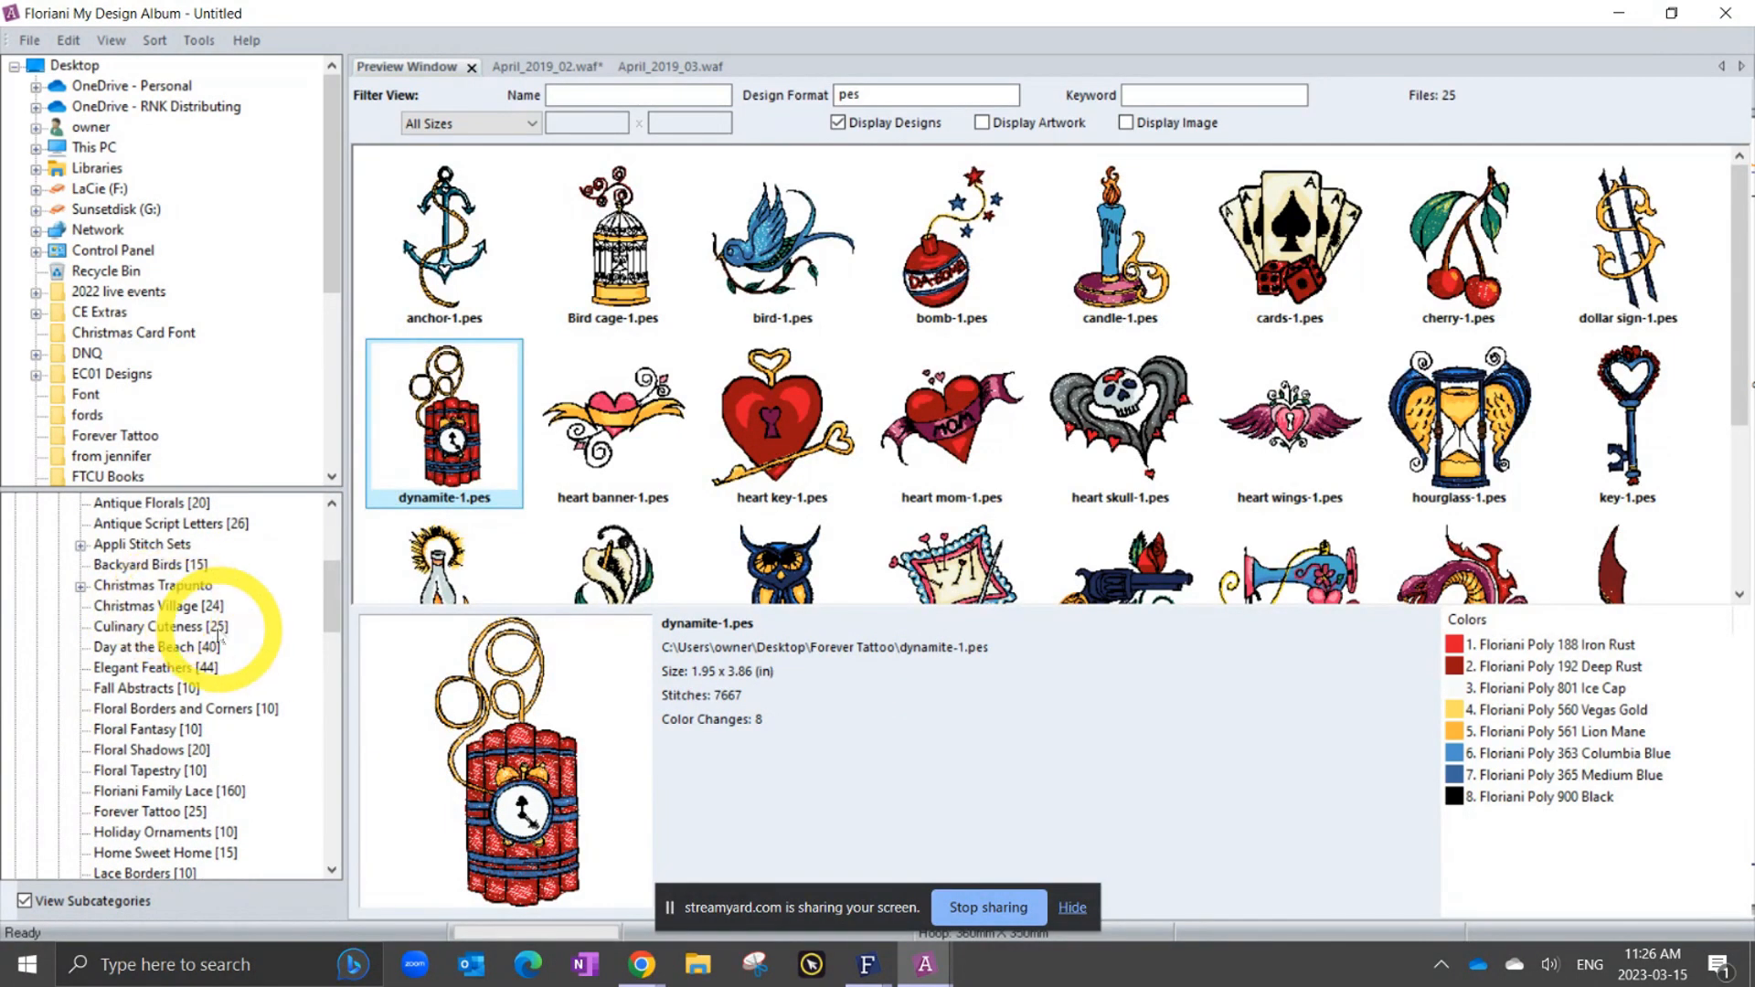
# Browse the Sunsetdisk (G:) drive's designs and show the details of Dallas Patch 2.pes.
pyautogui.scroll(-1, 214, 631)
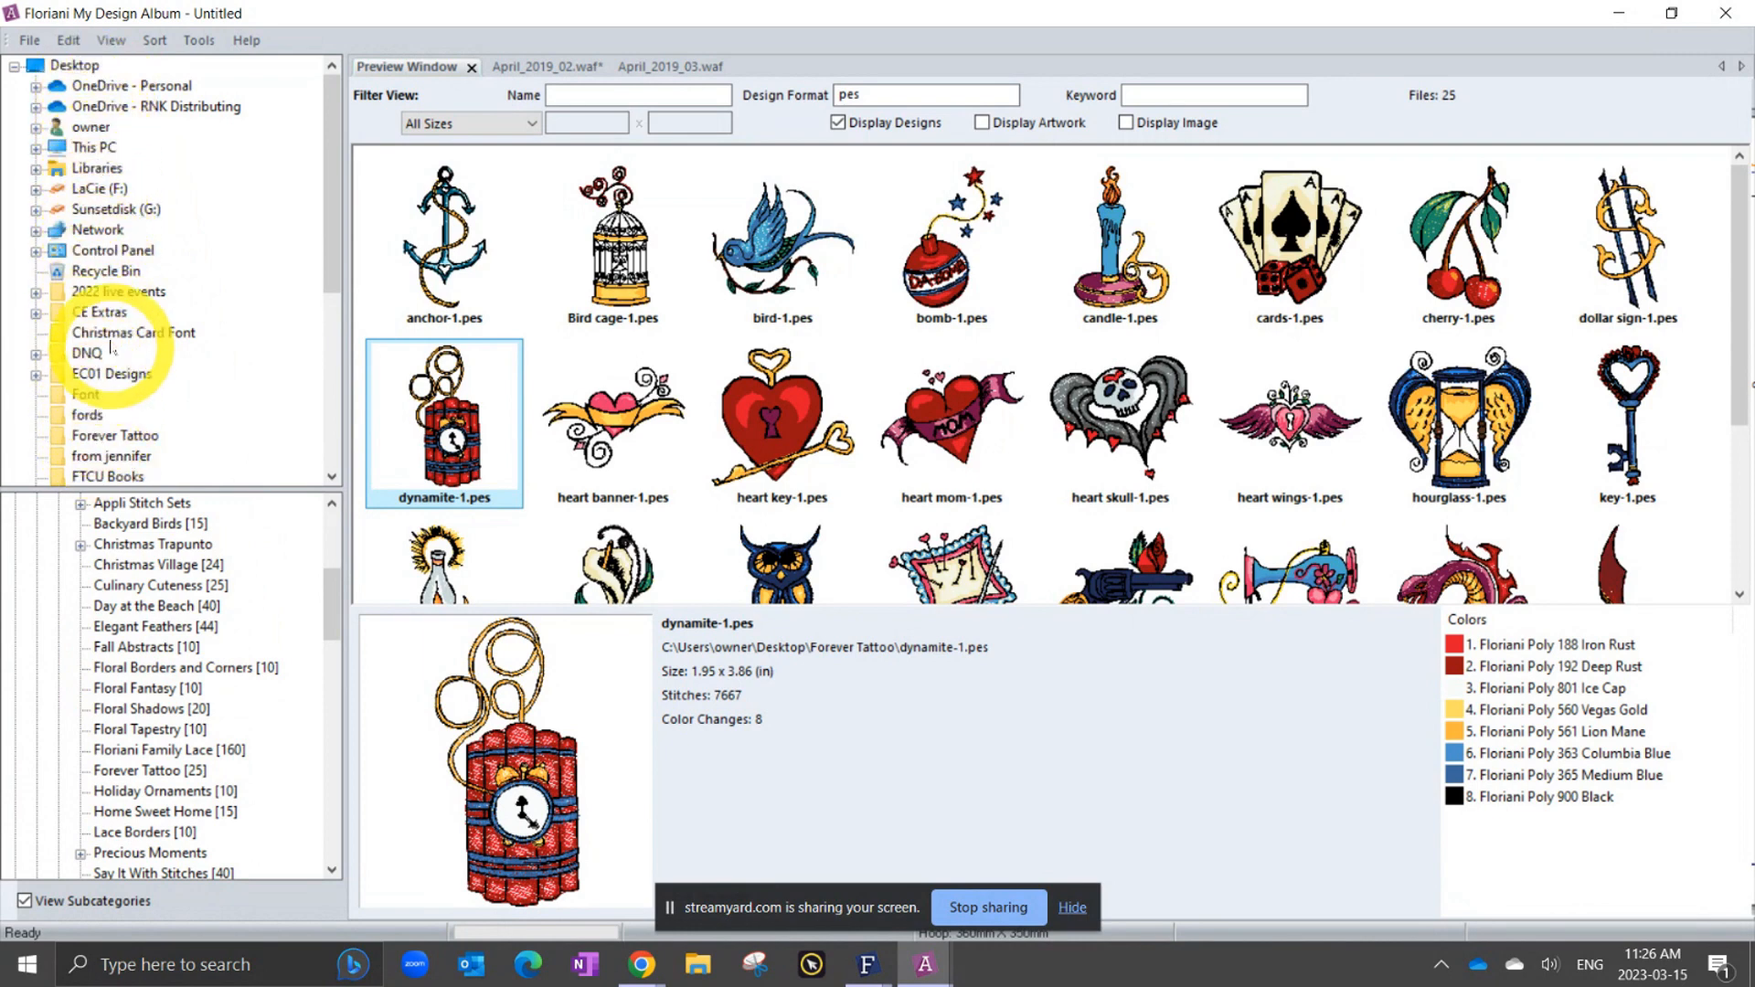
pyautogui.click(111, 210)
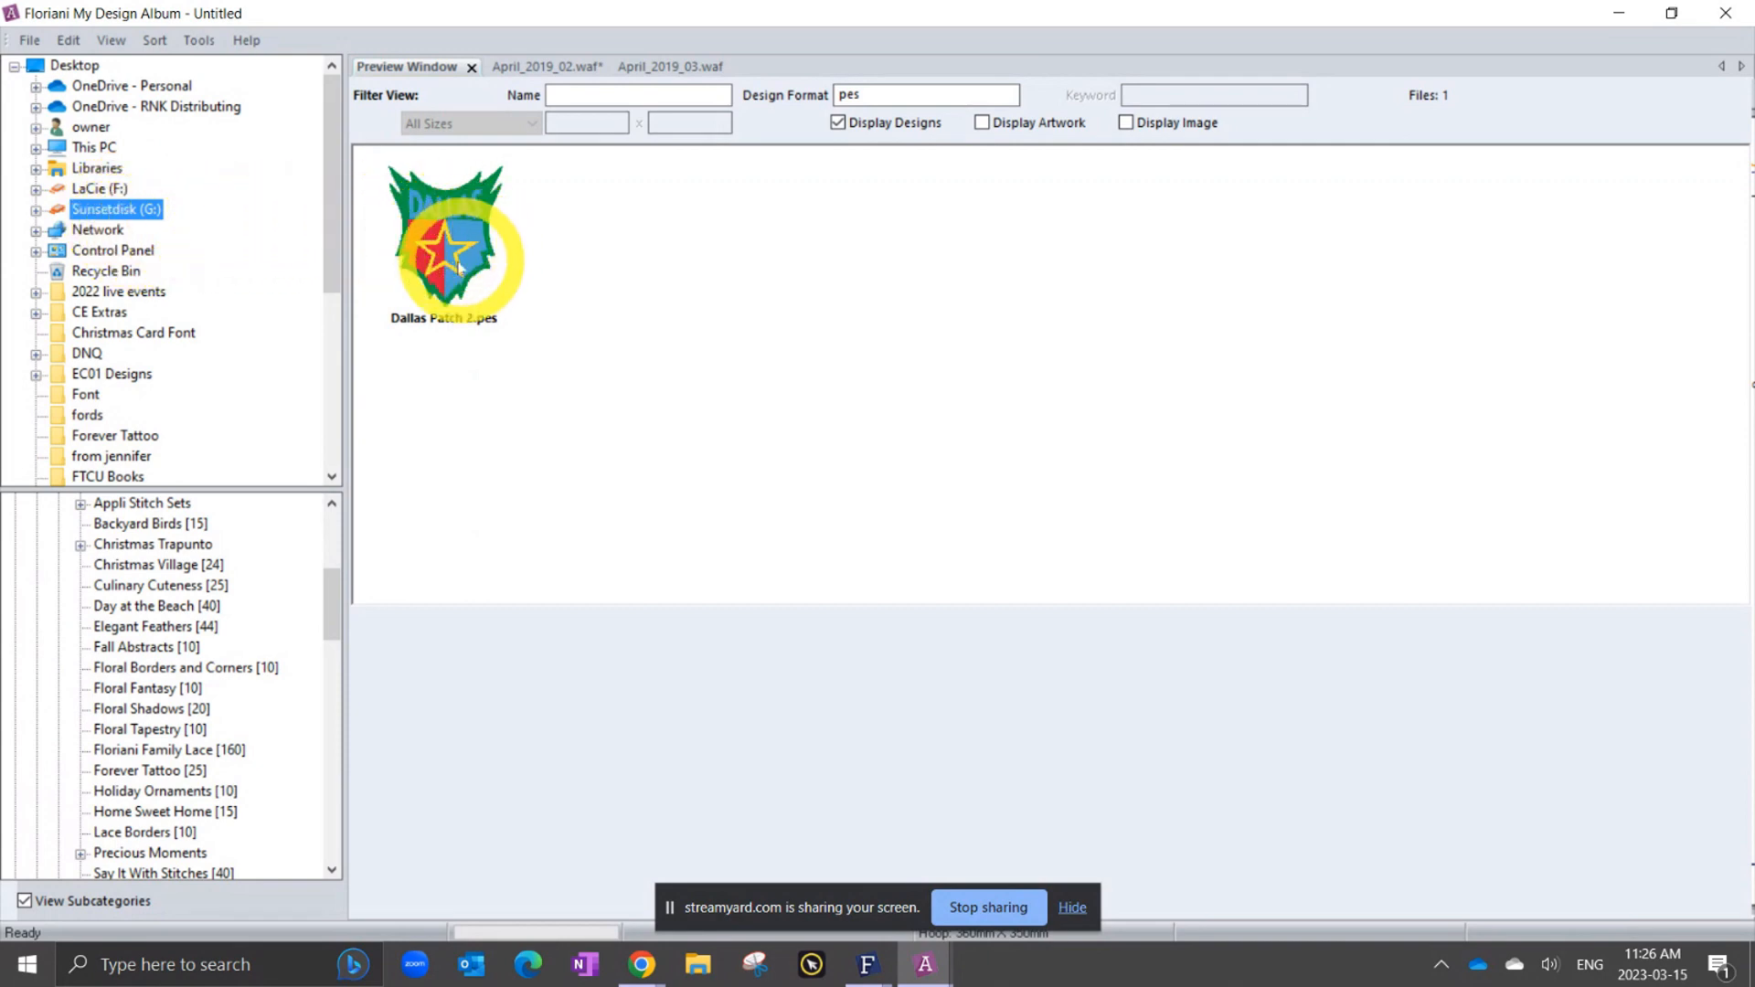
pyautogui.moveTo(474, 262)
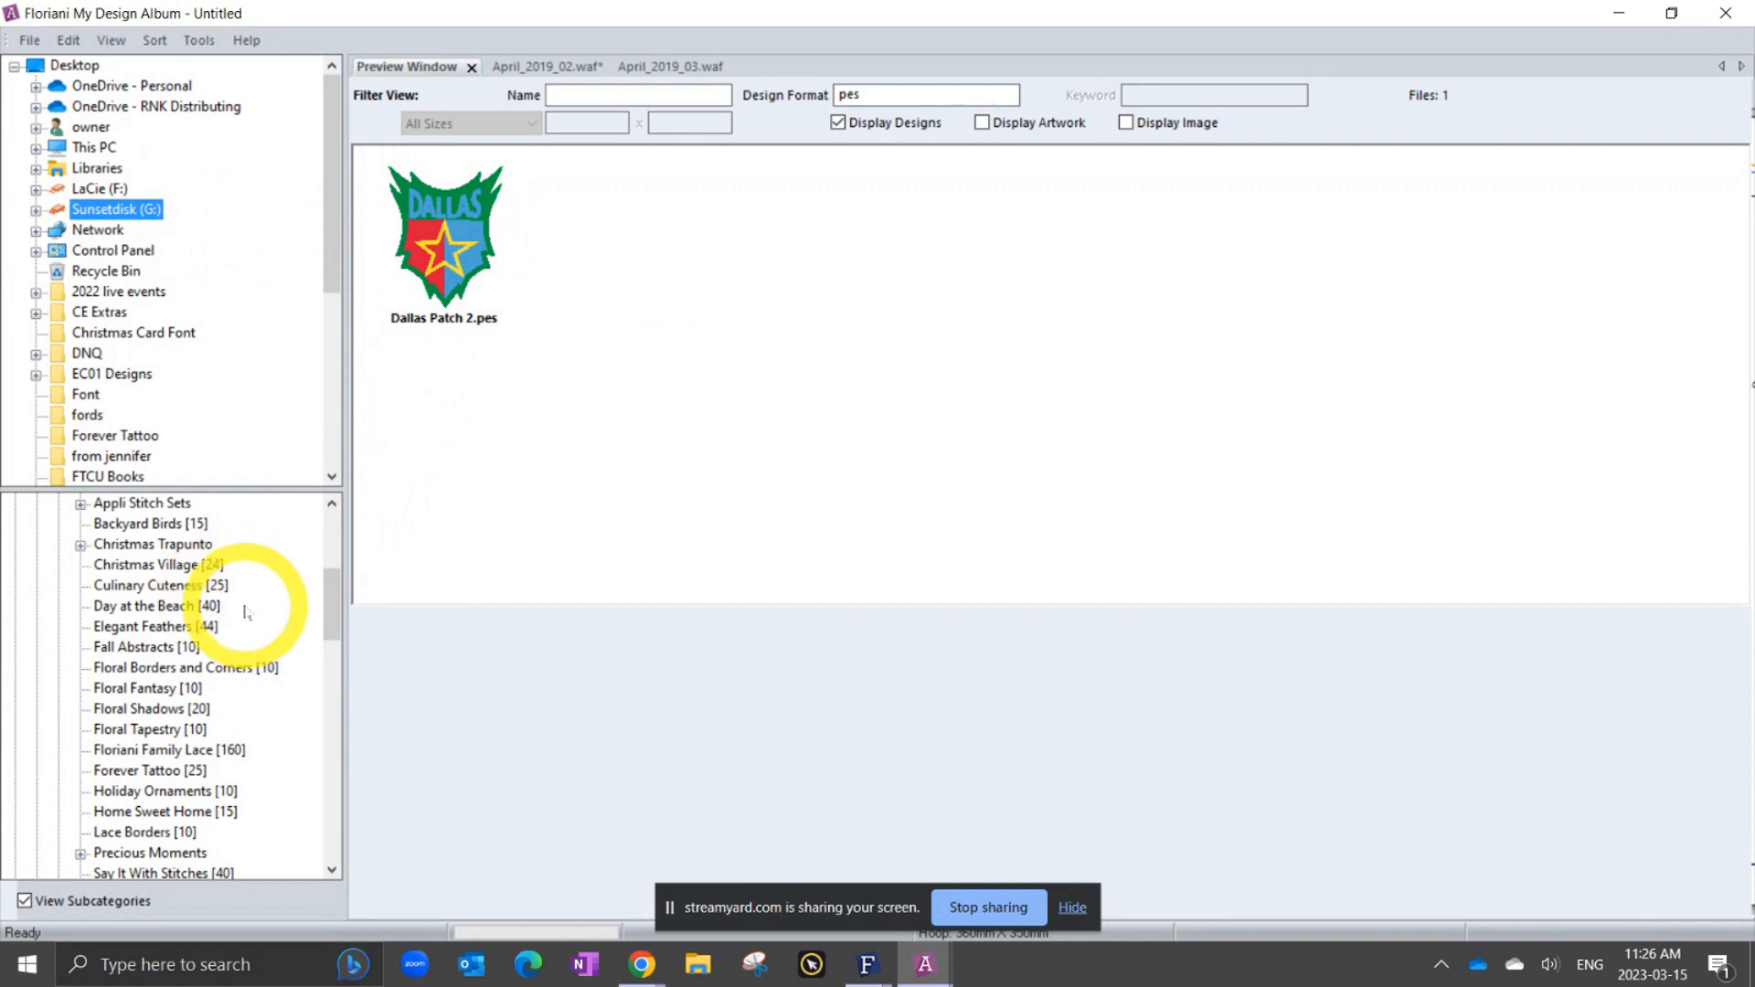
pyautogui.click(448, 231)
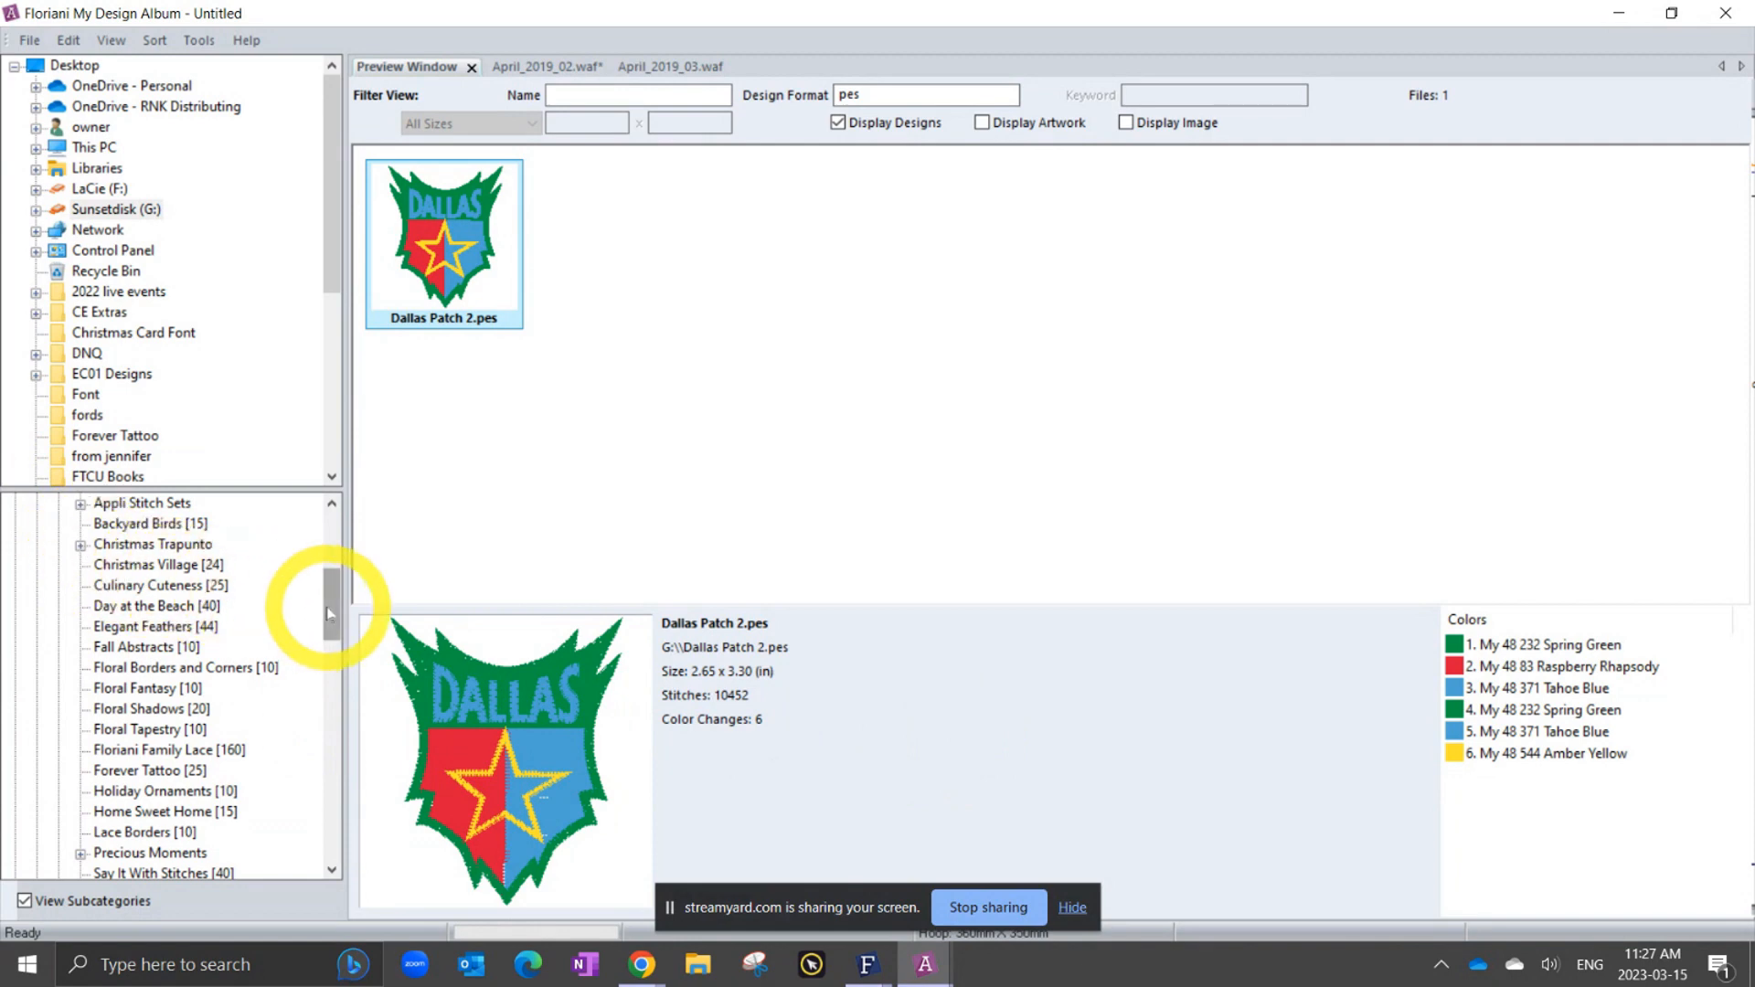
# Collapse Floriani Collections in the EMBROIDERY categories and display the designs in the Forever Tattoo folder.
pyautogui.moveTo(332, 607); pyautogui.dragTo(333, 572)
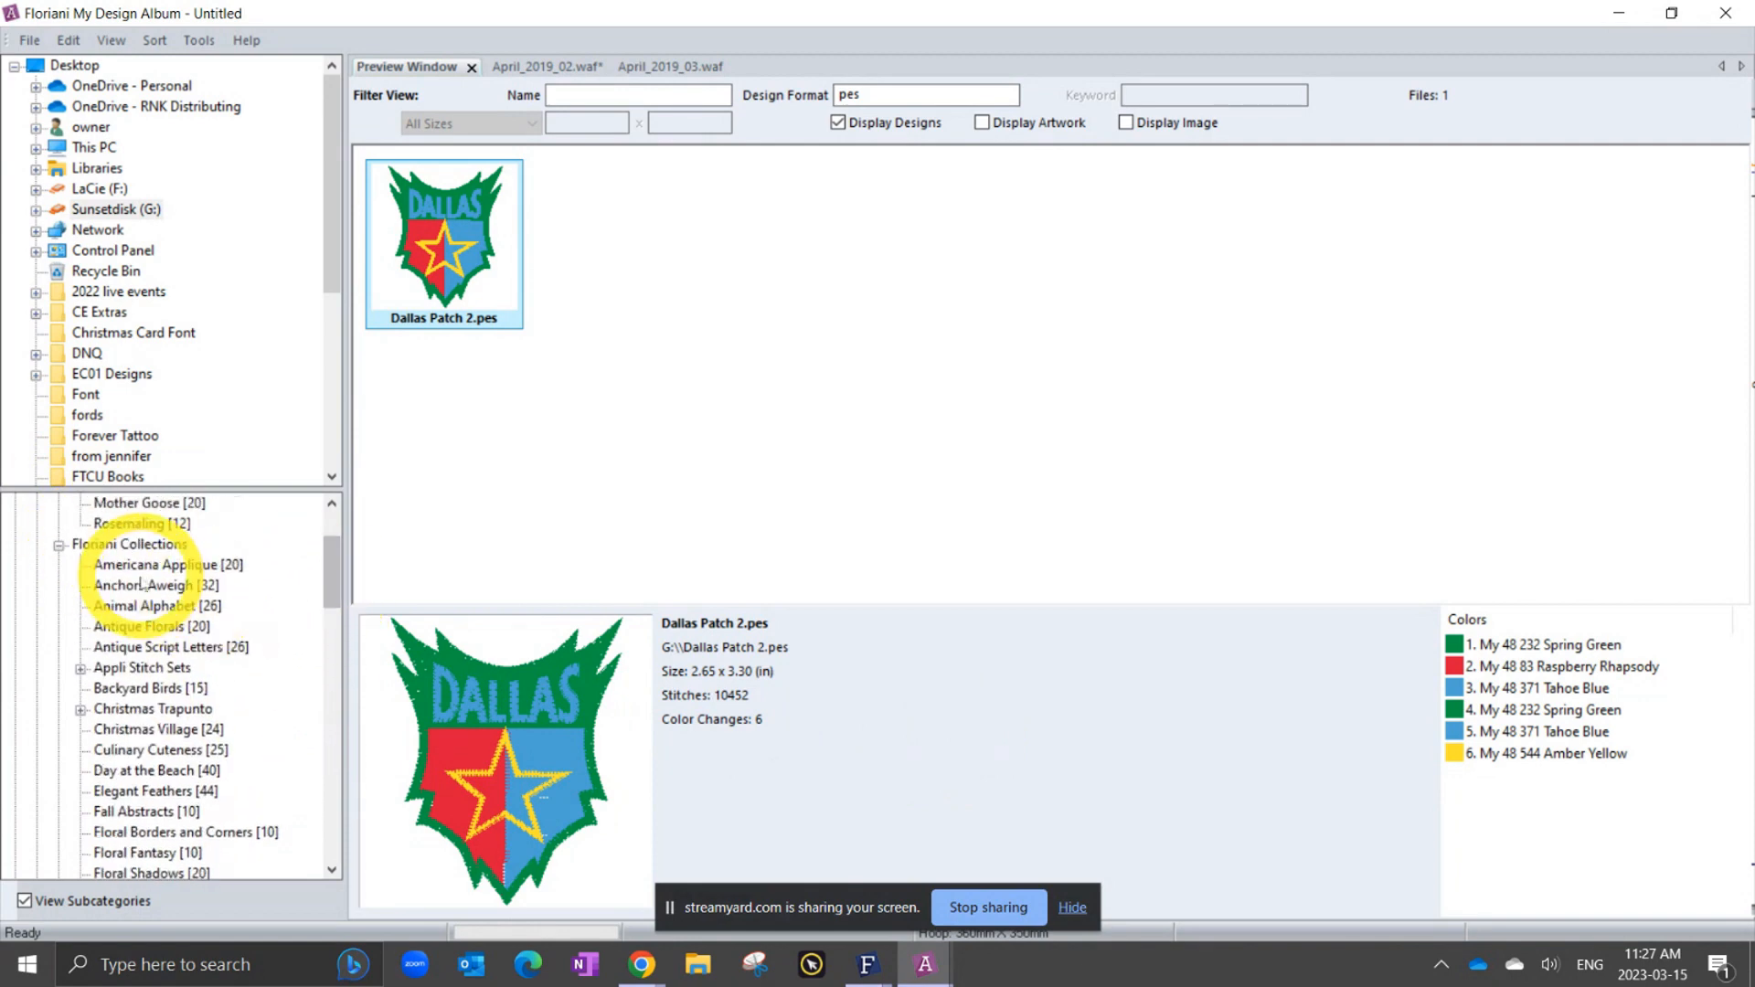
pyautogui.click(59, 546)
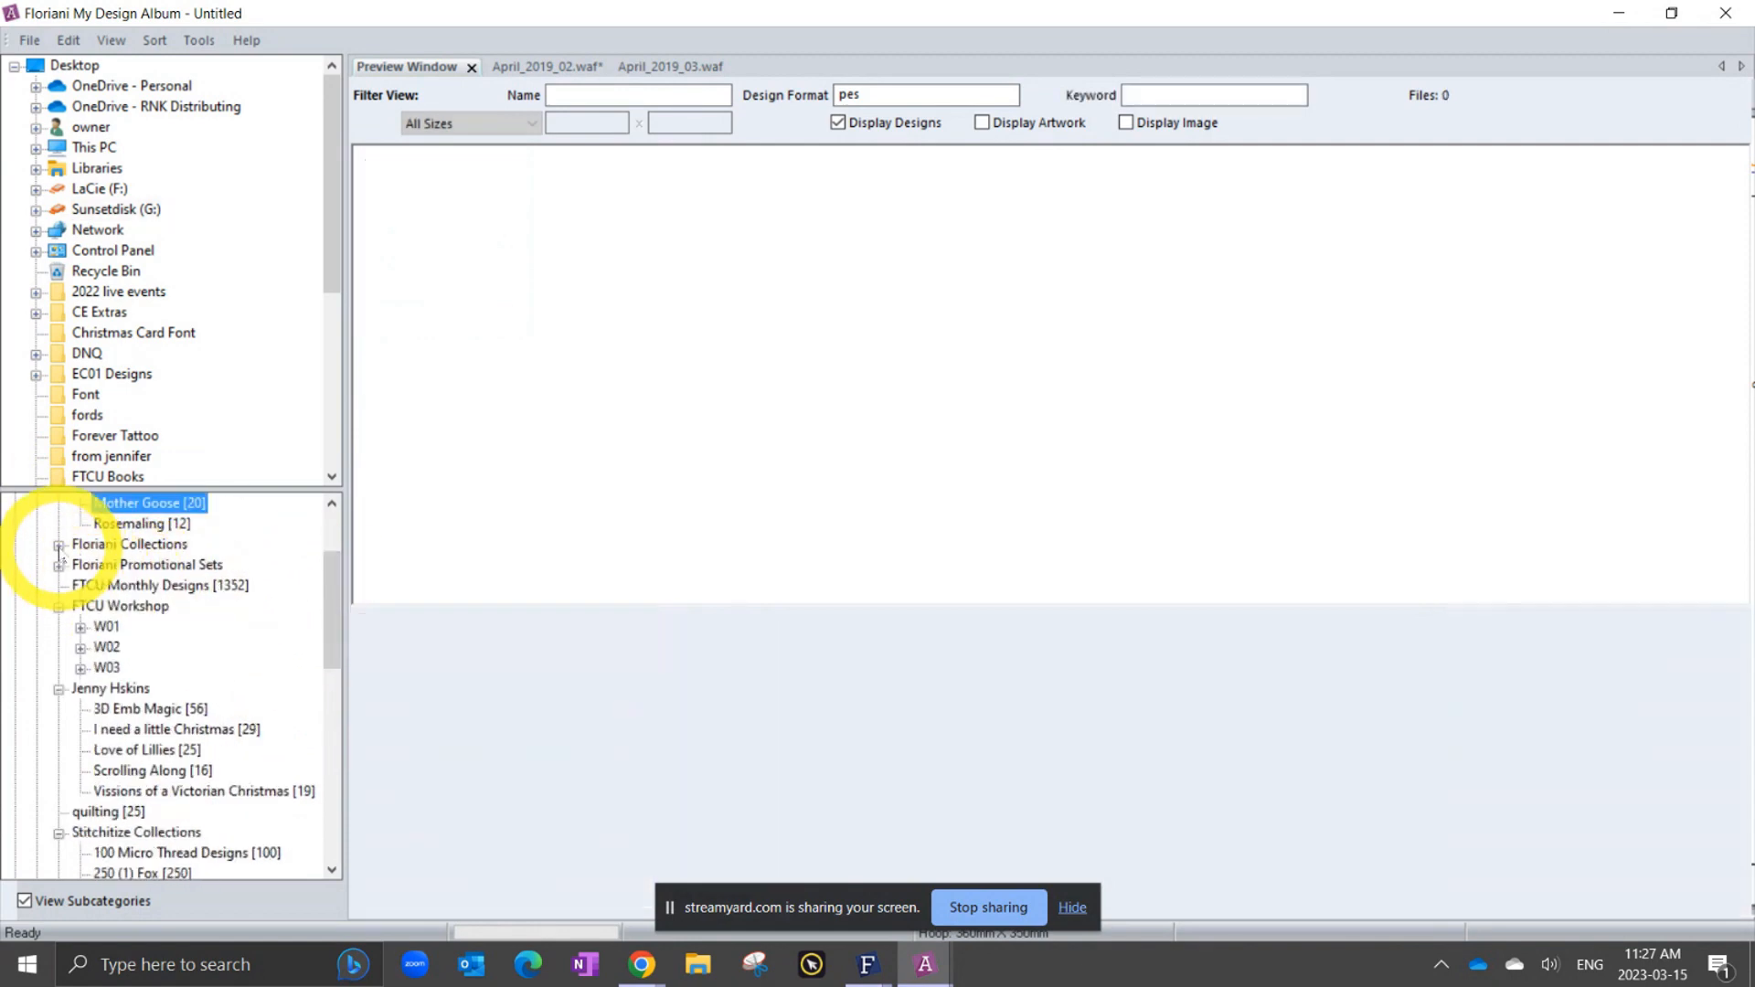
pyautogui.click(128, 436)
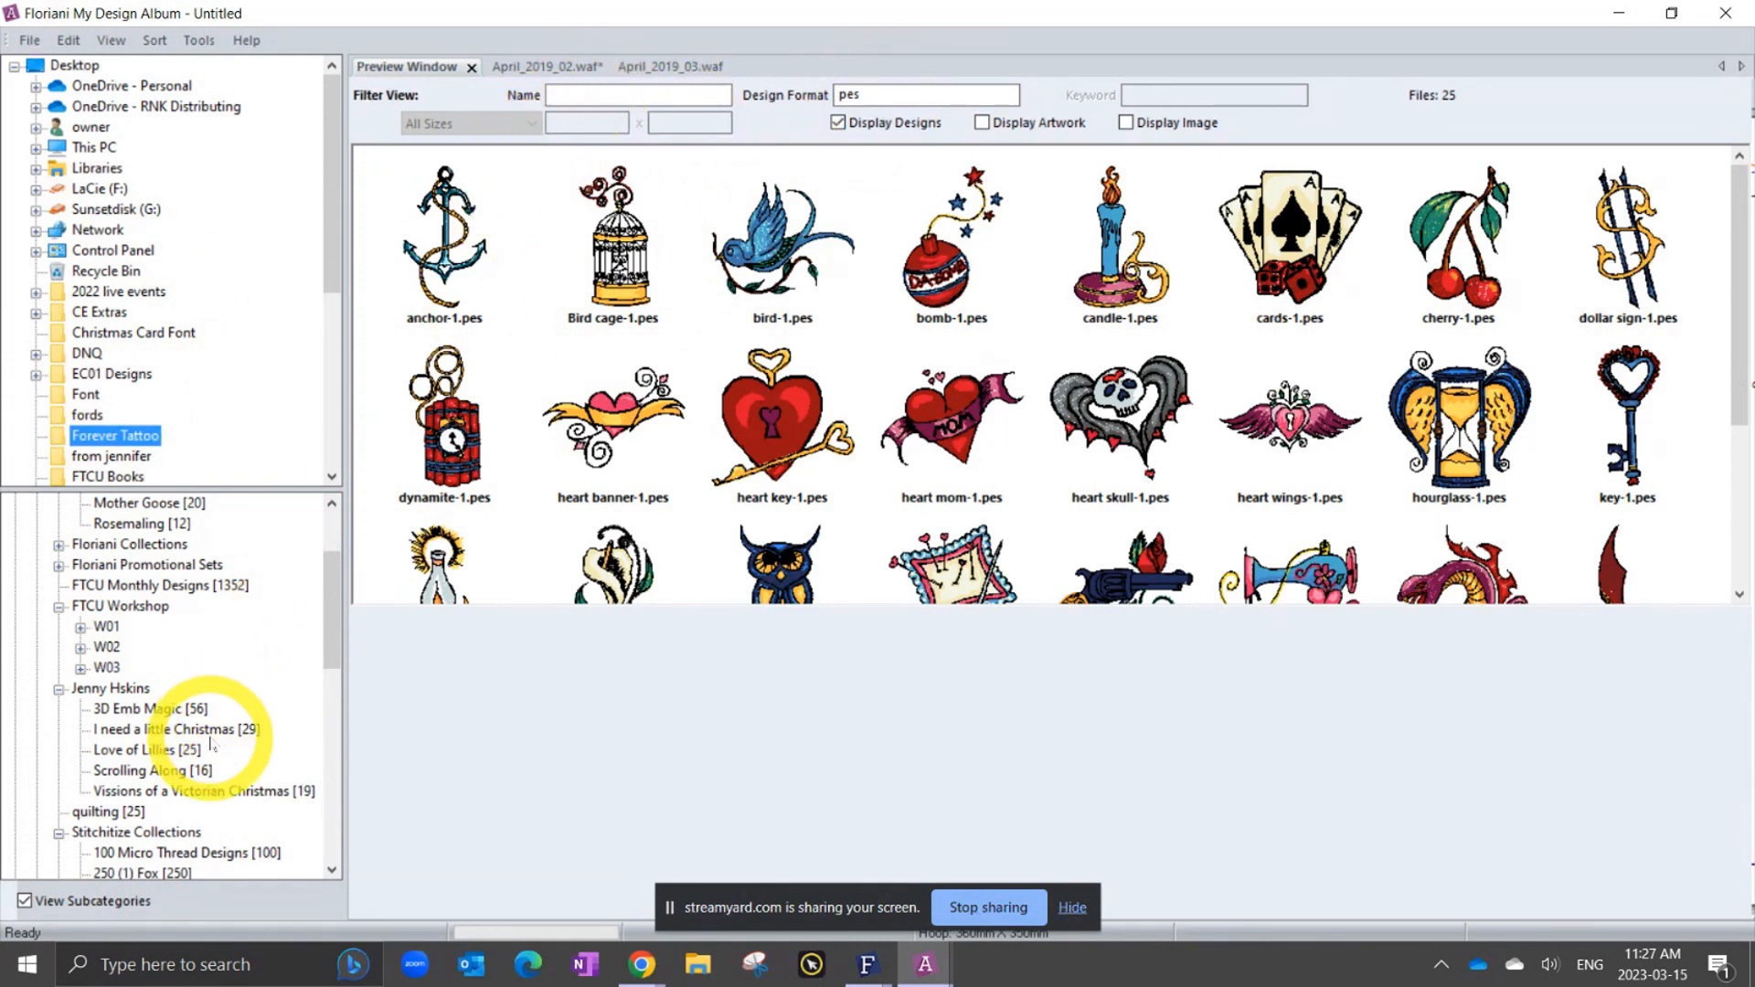
# Show the FTCU Monthly Designs category and remove the pes design format filter.
pyautogui.click(176, 585)
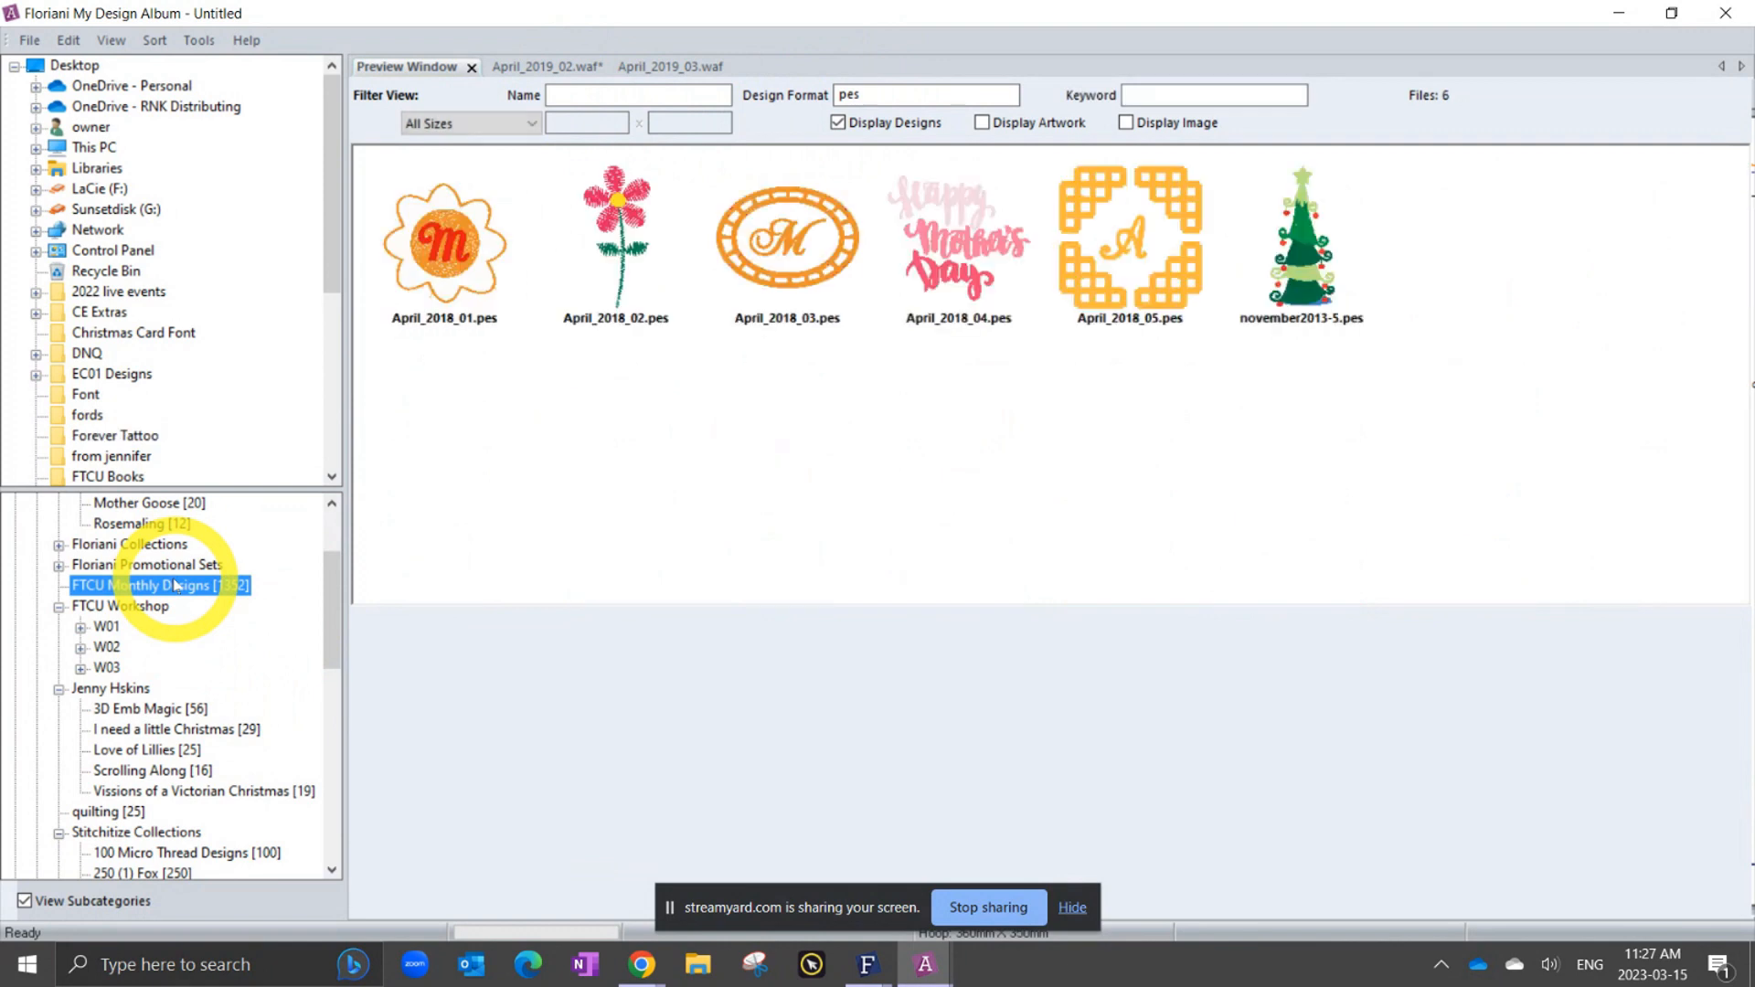
pyautogui.click(875, 96)
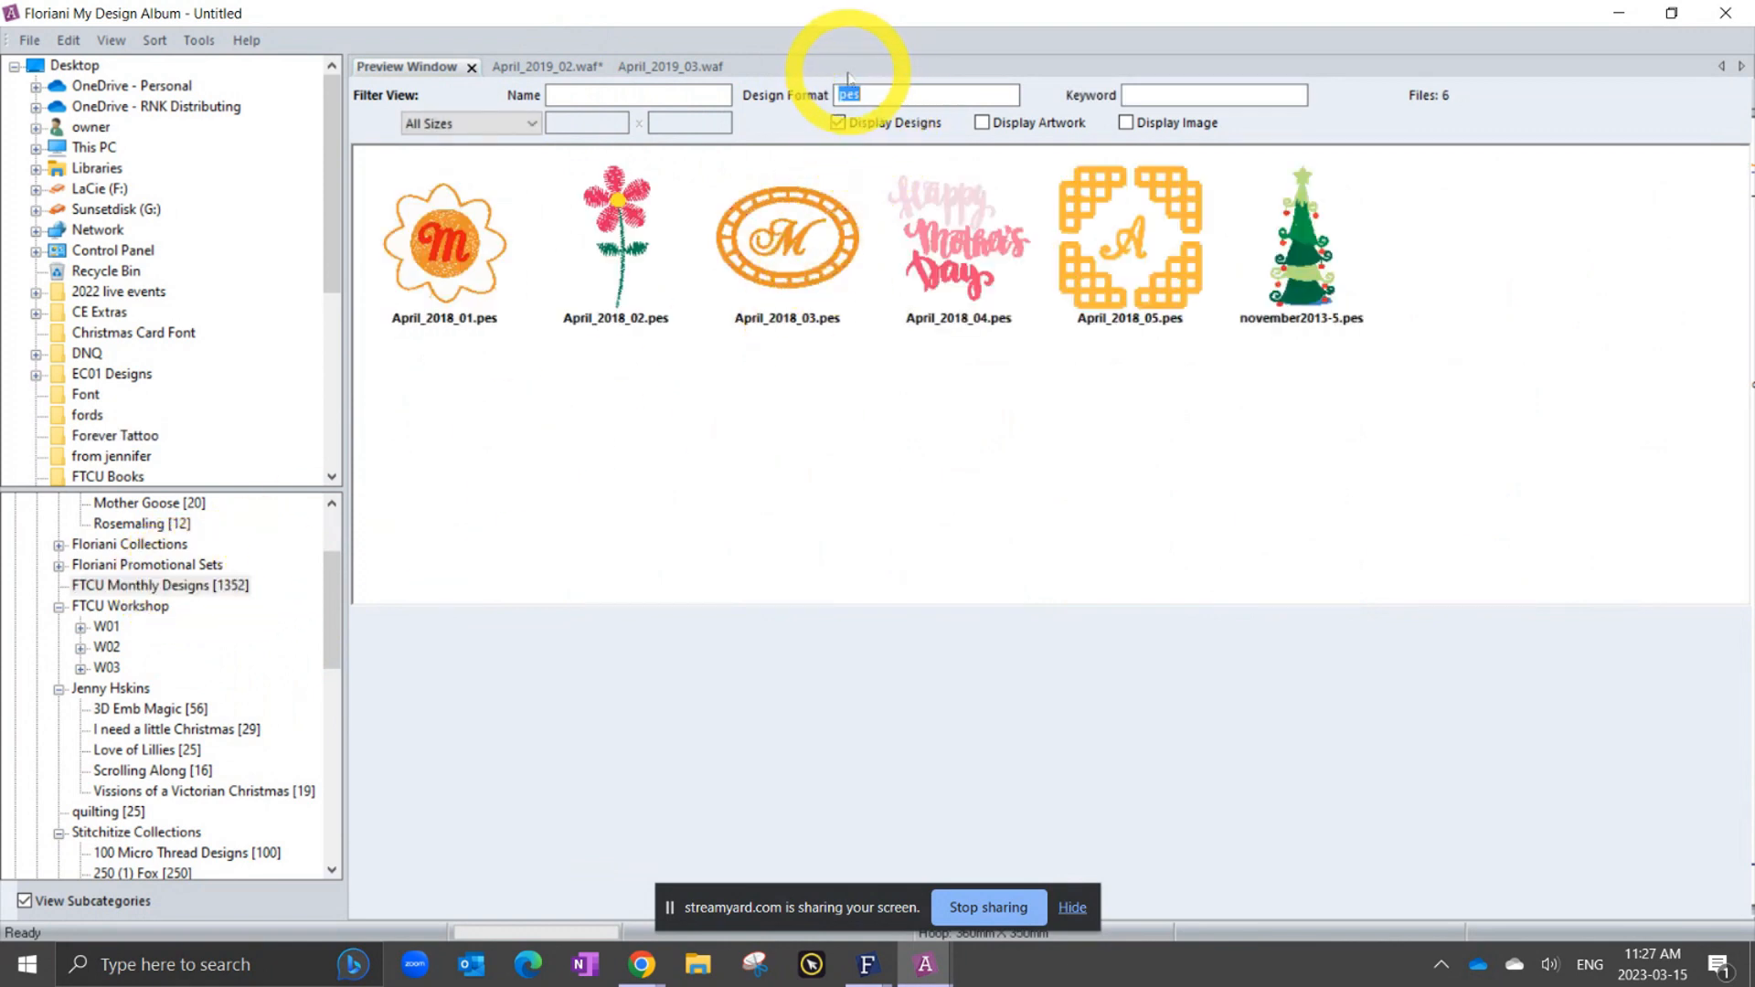
pyautogui.press('BackSpace')
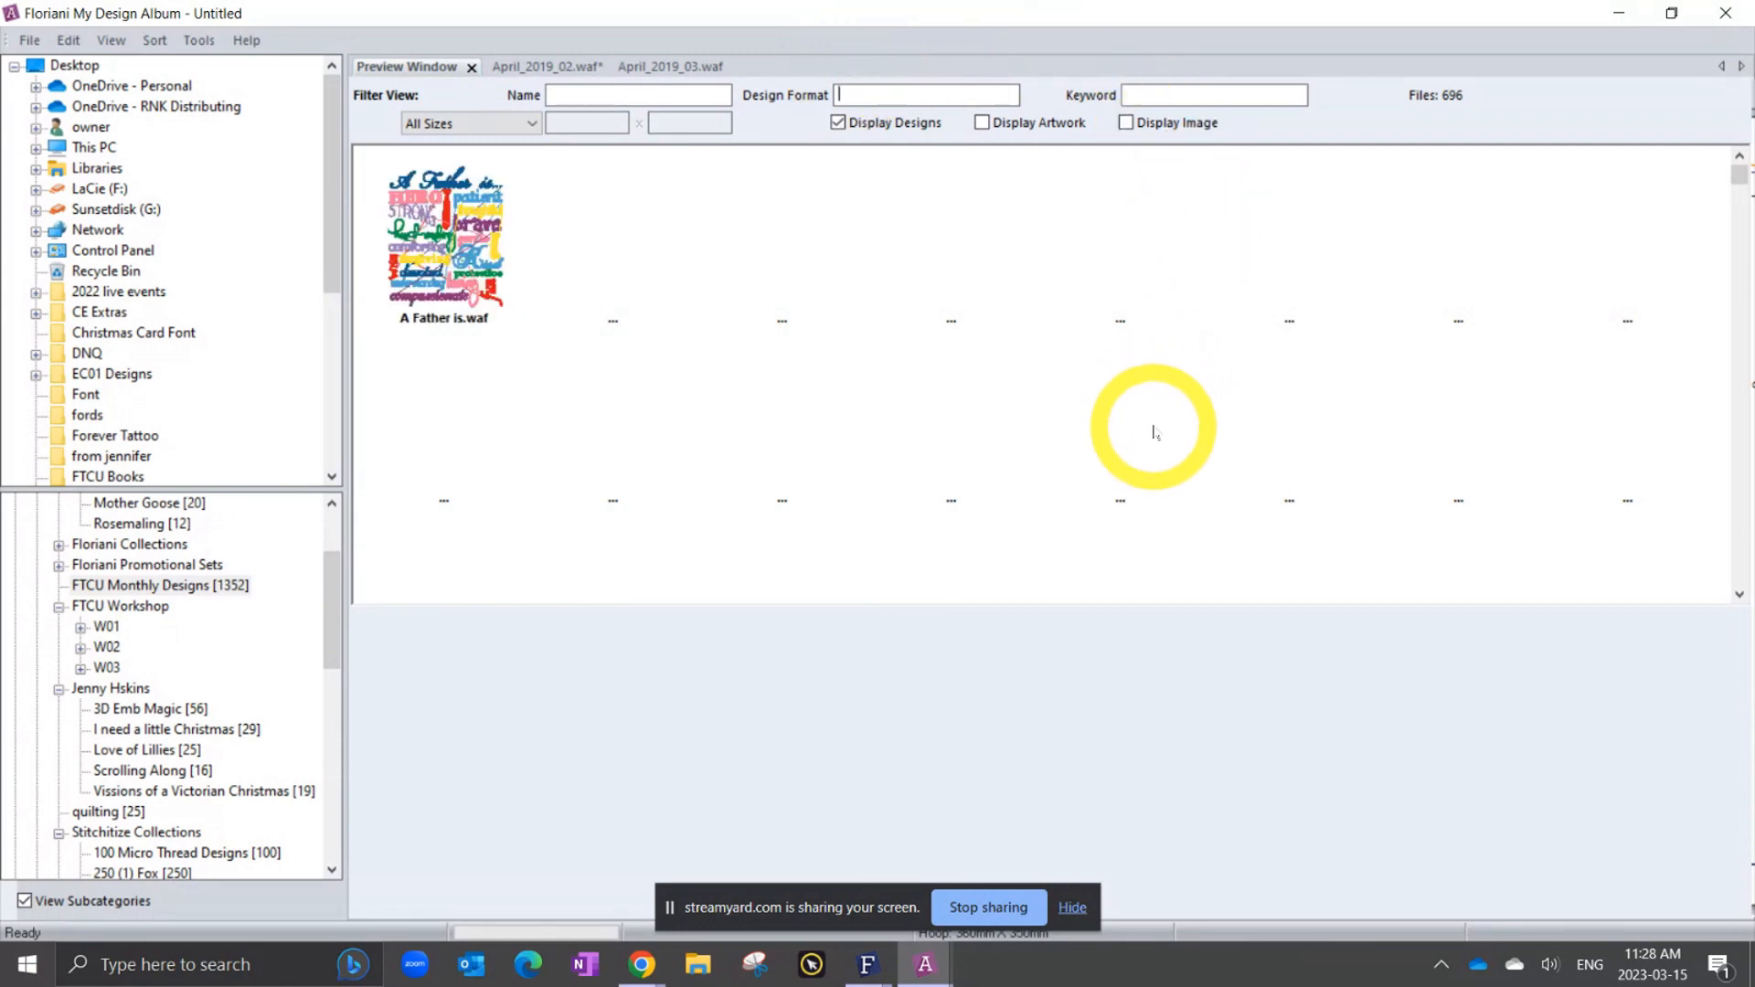
# Filter the FTCU Monthly Designs by the keyword usa, and replace that keyword with christ.
pyautogui.click(1179, 95)
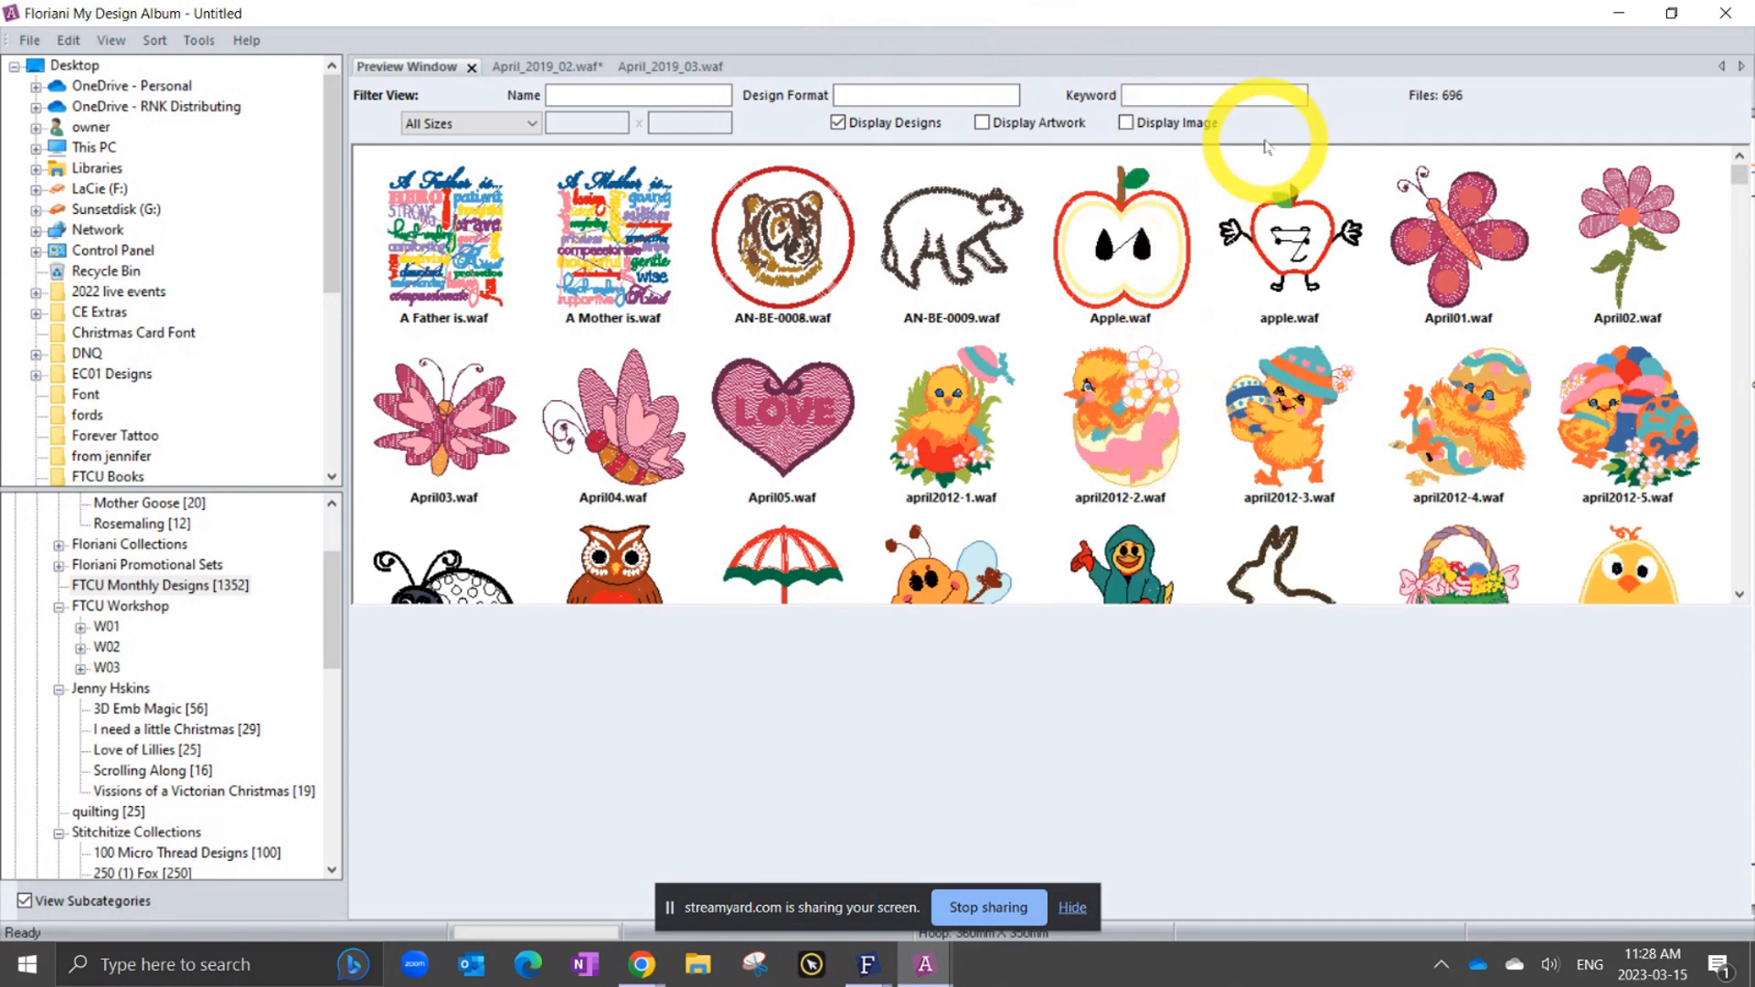
pyautogui.write('usa')
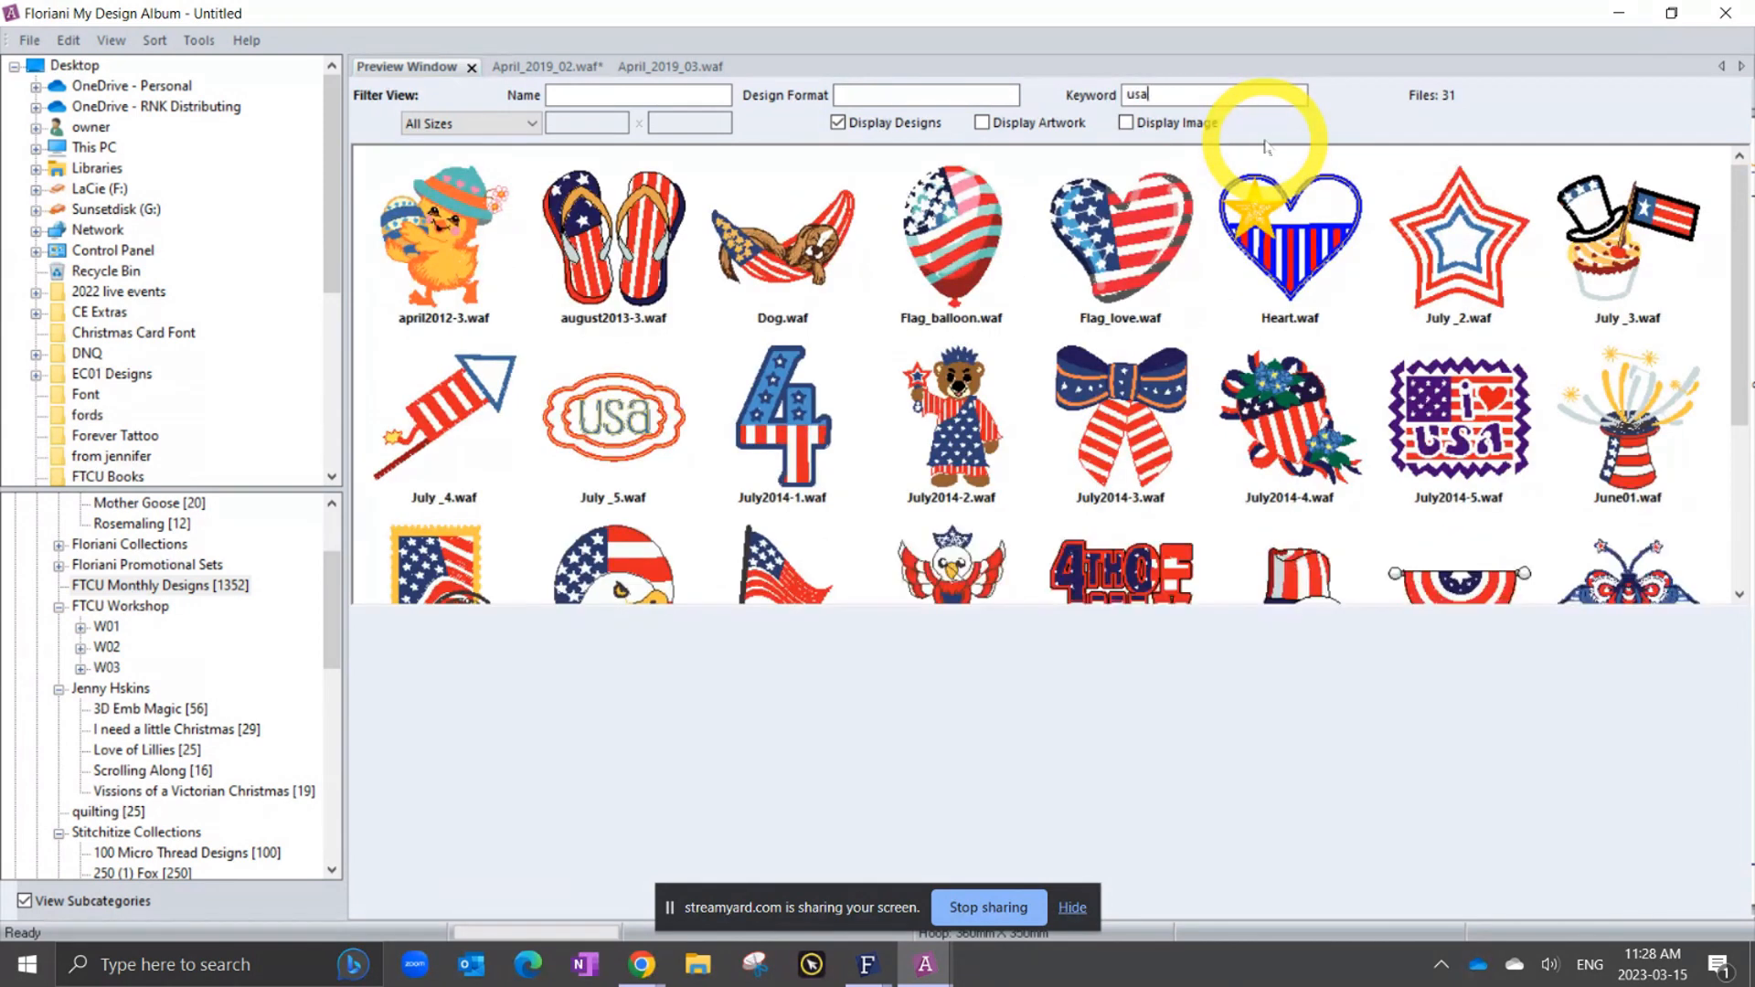
pyautogui.press('BackSpace')
pyautogui.press('BackSpace')
pyautogui.press('BackSpace')
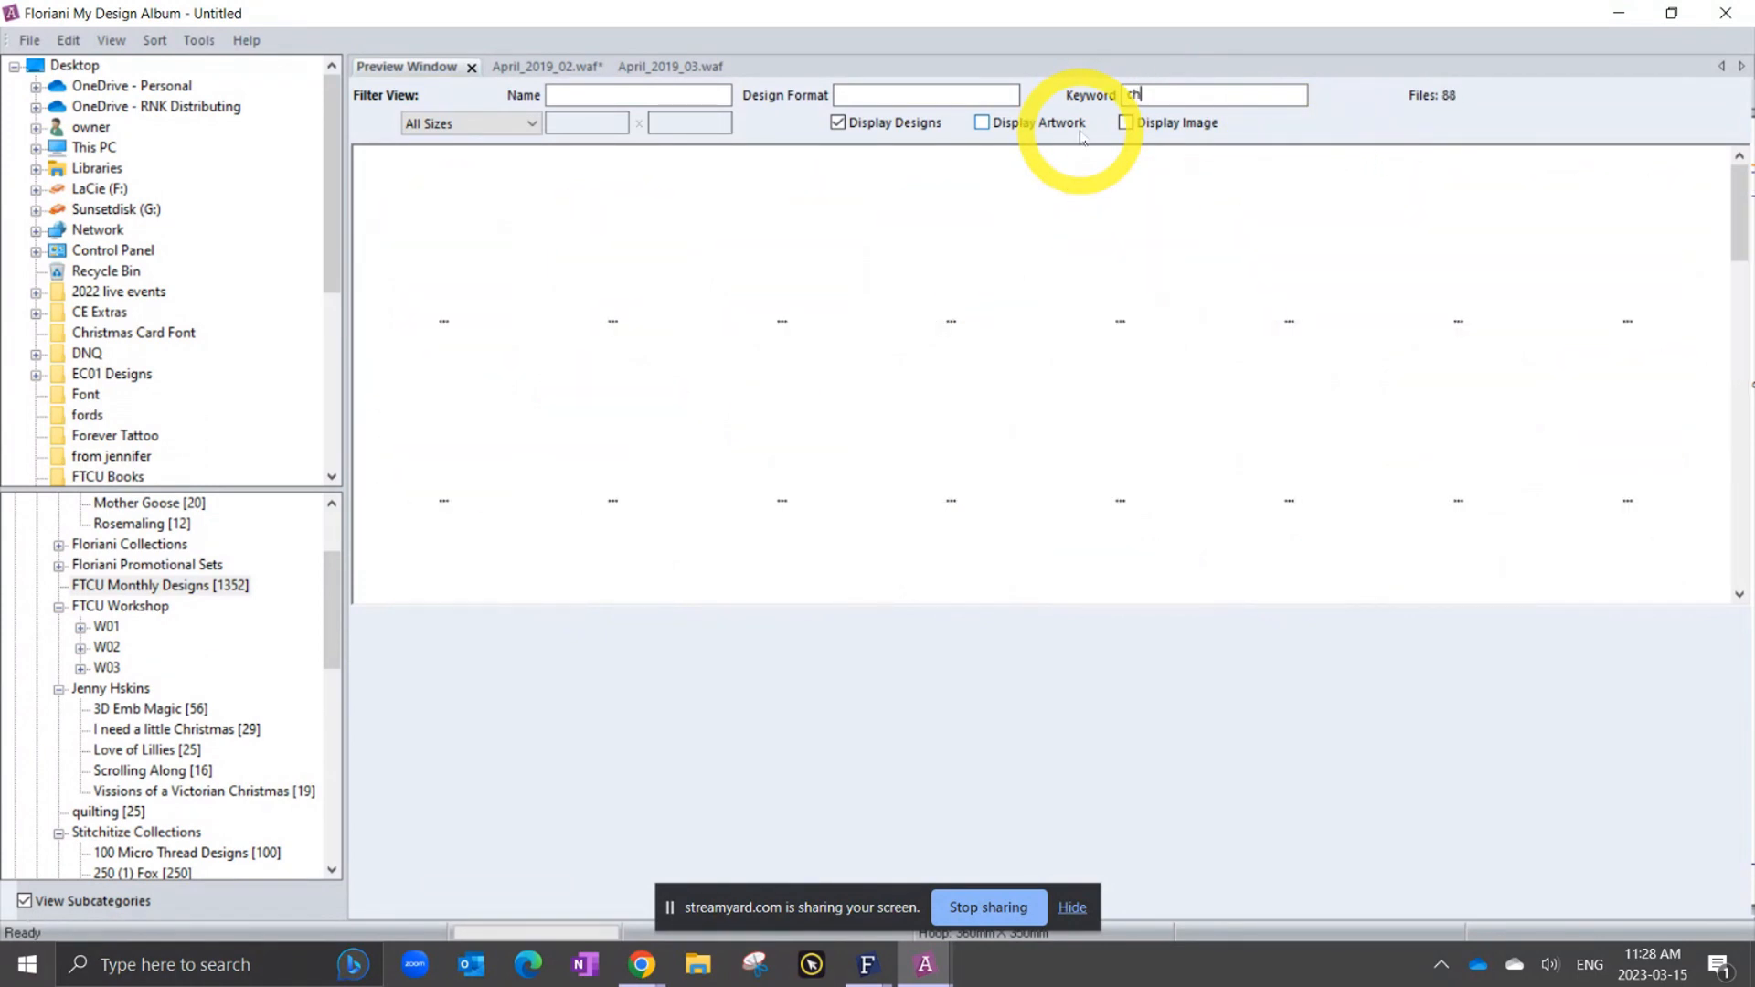
pyautogui.write('christ')
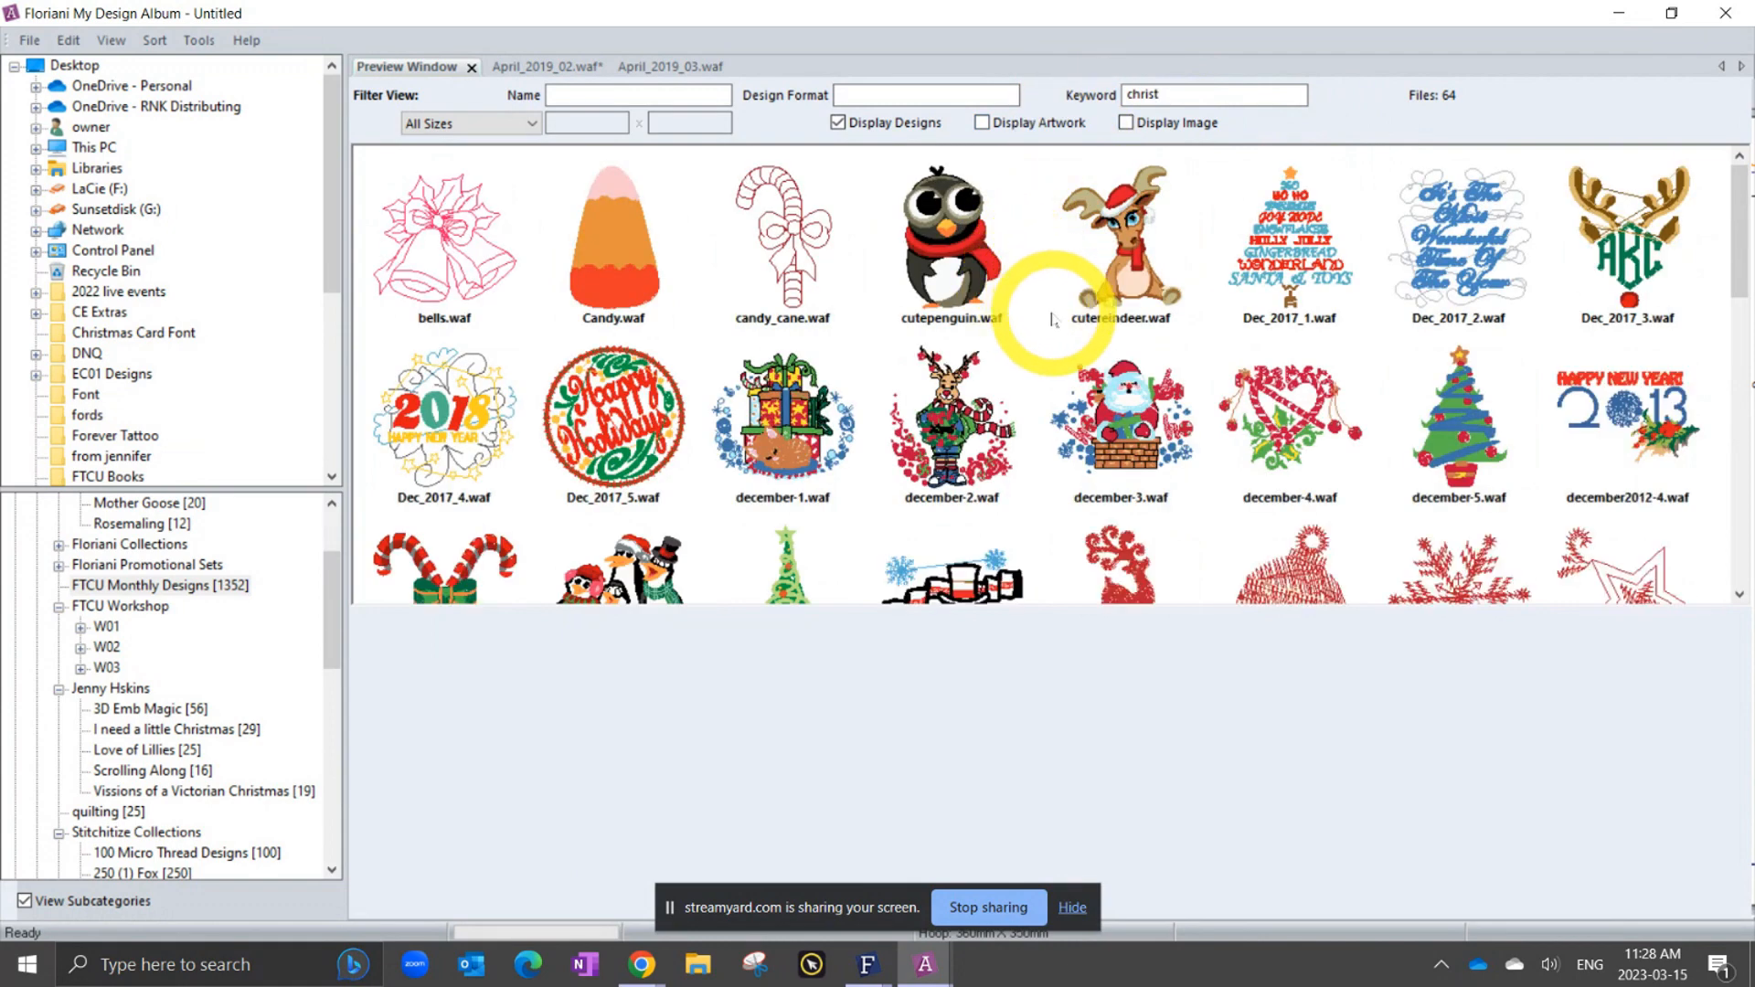
# Show the details of december-1.waf and examine its keyword list in the Edit Keywords dialog, cancelling the dialog.
pyautogui.click(793, 428)
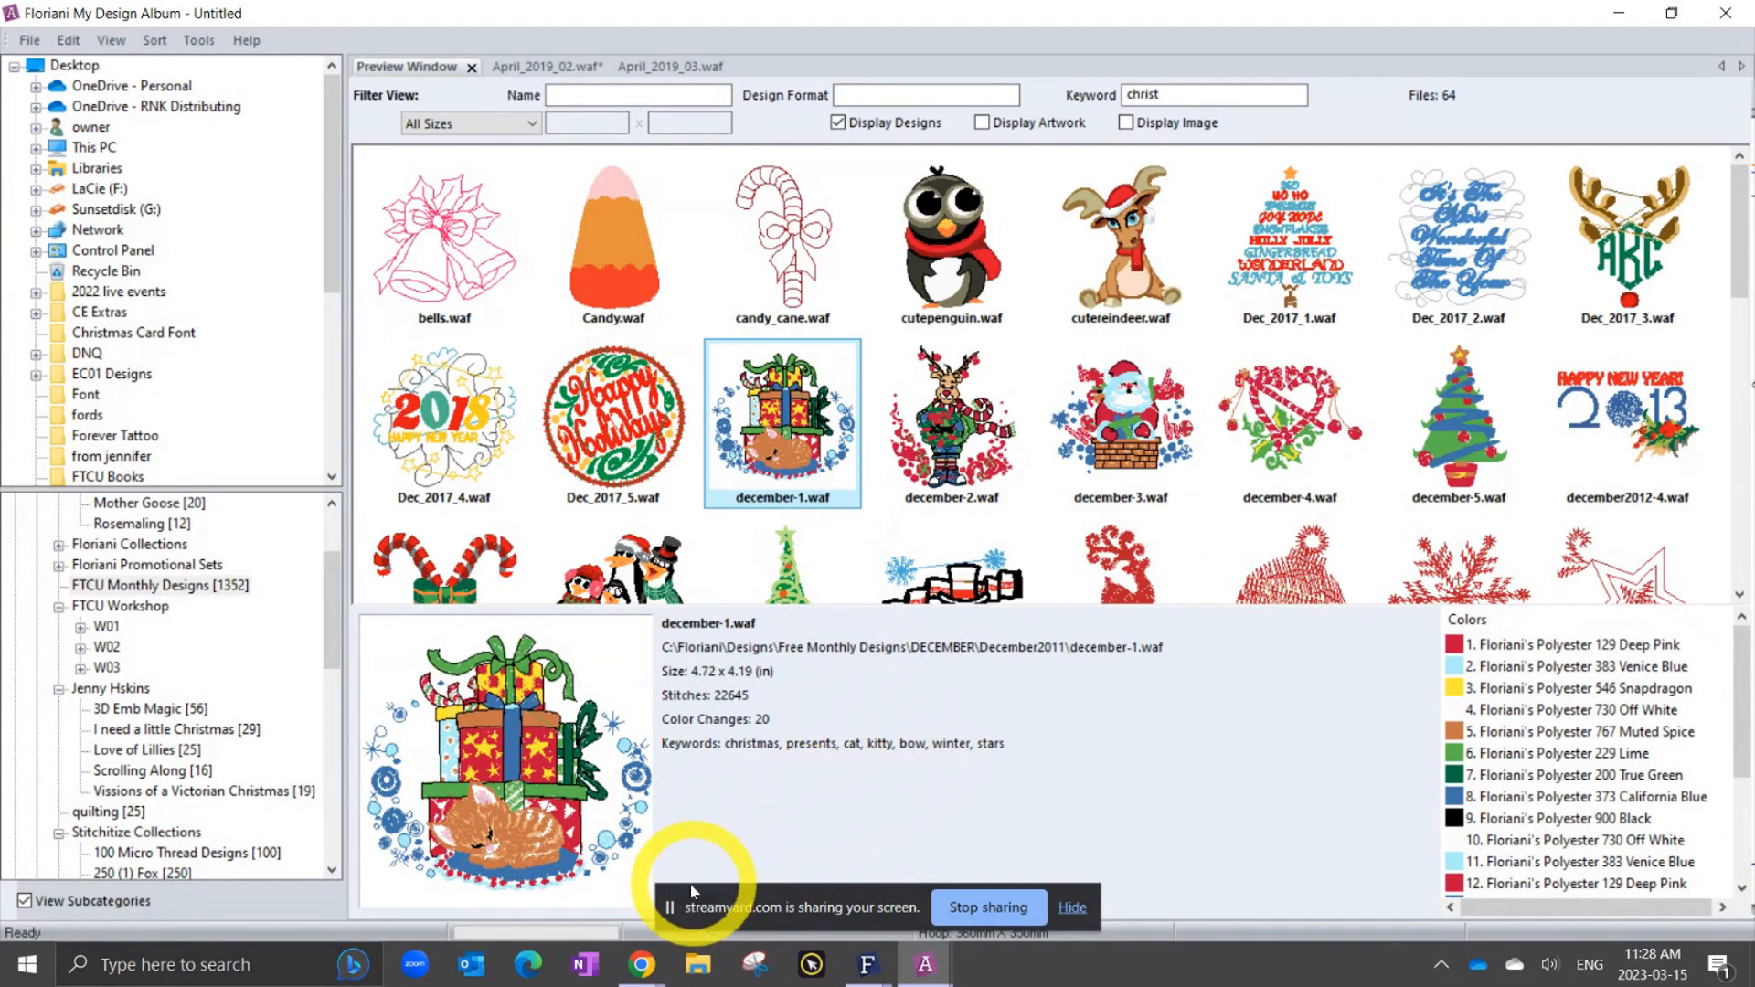
pyautogui.moveTo(689, 885); pyautogui.dragTo(831, 780)
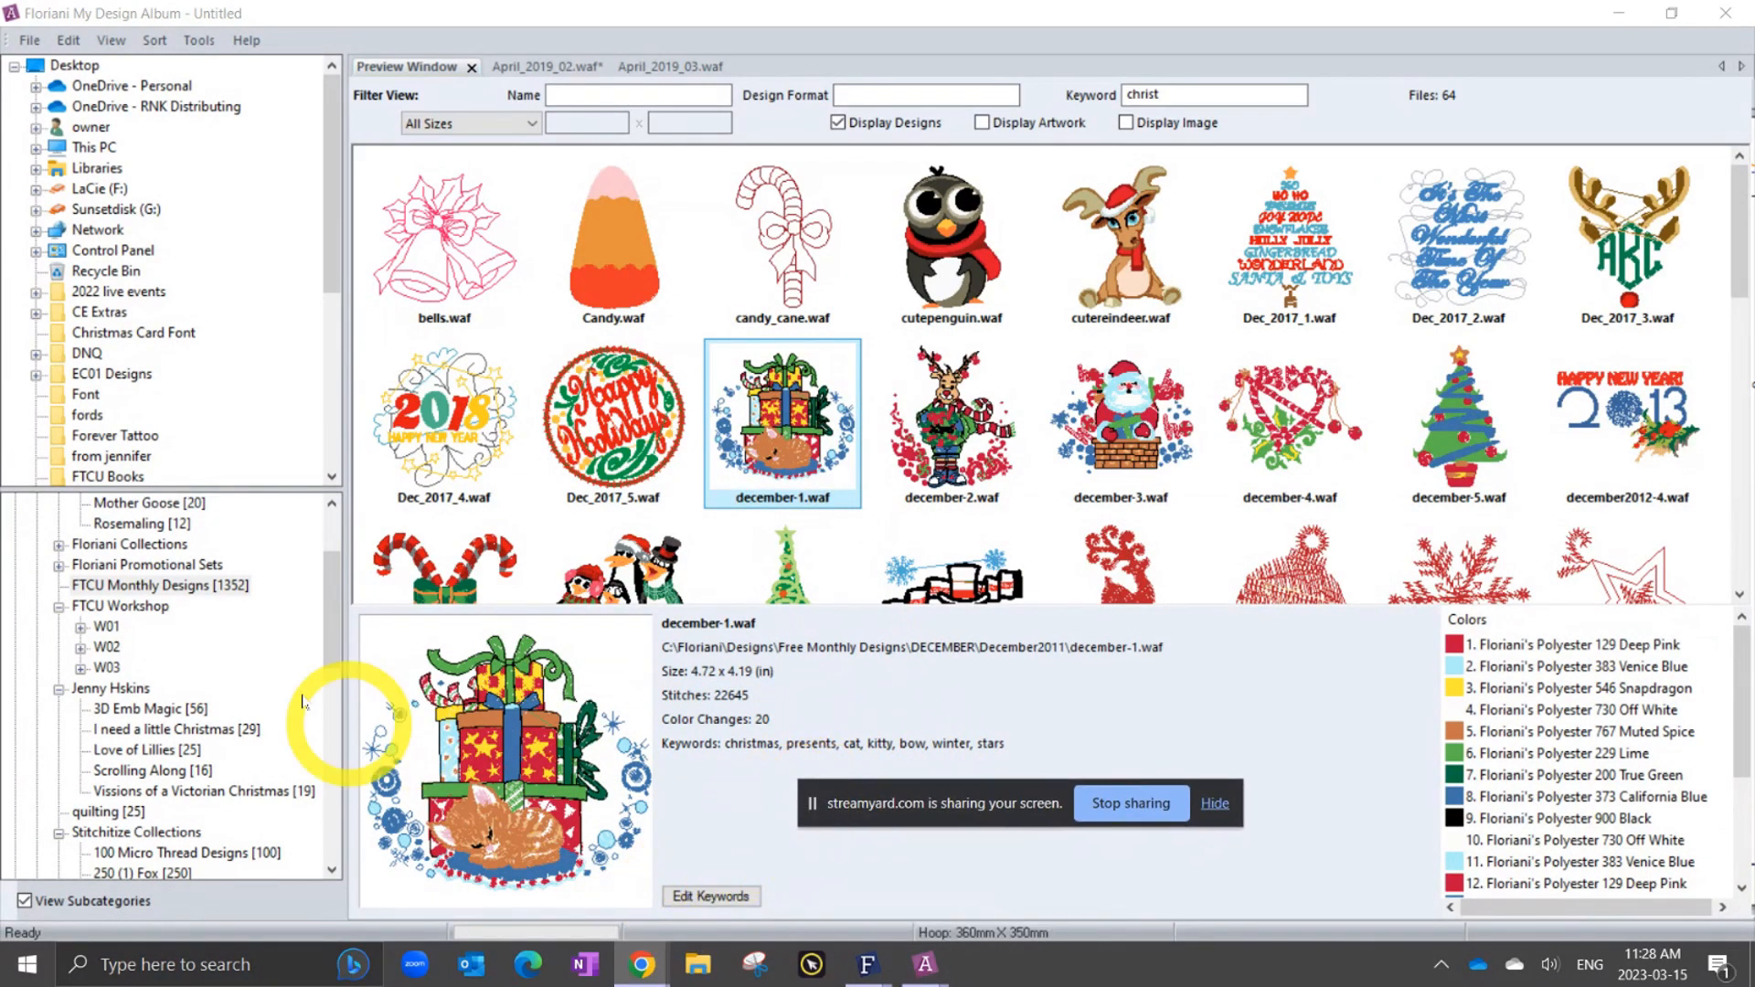
pyautogui.click(712, 897)
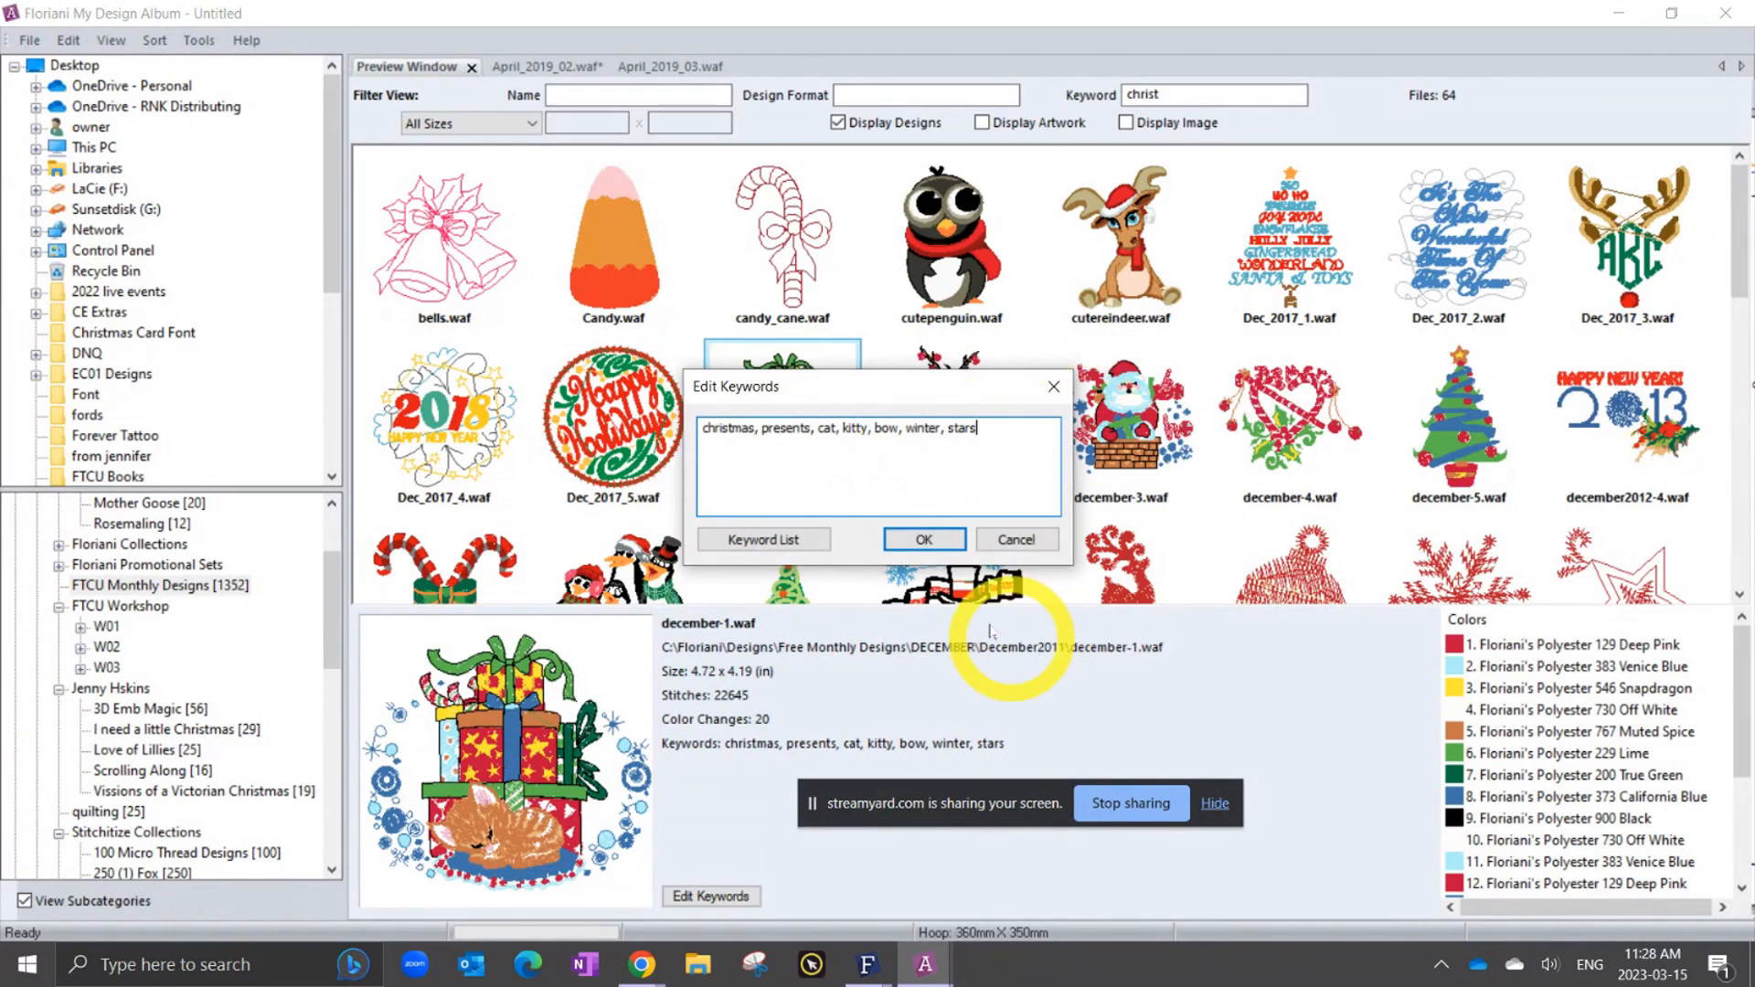
pyautogui.click(1004, 542)
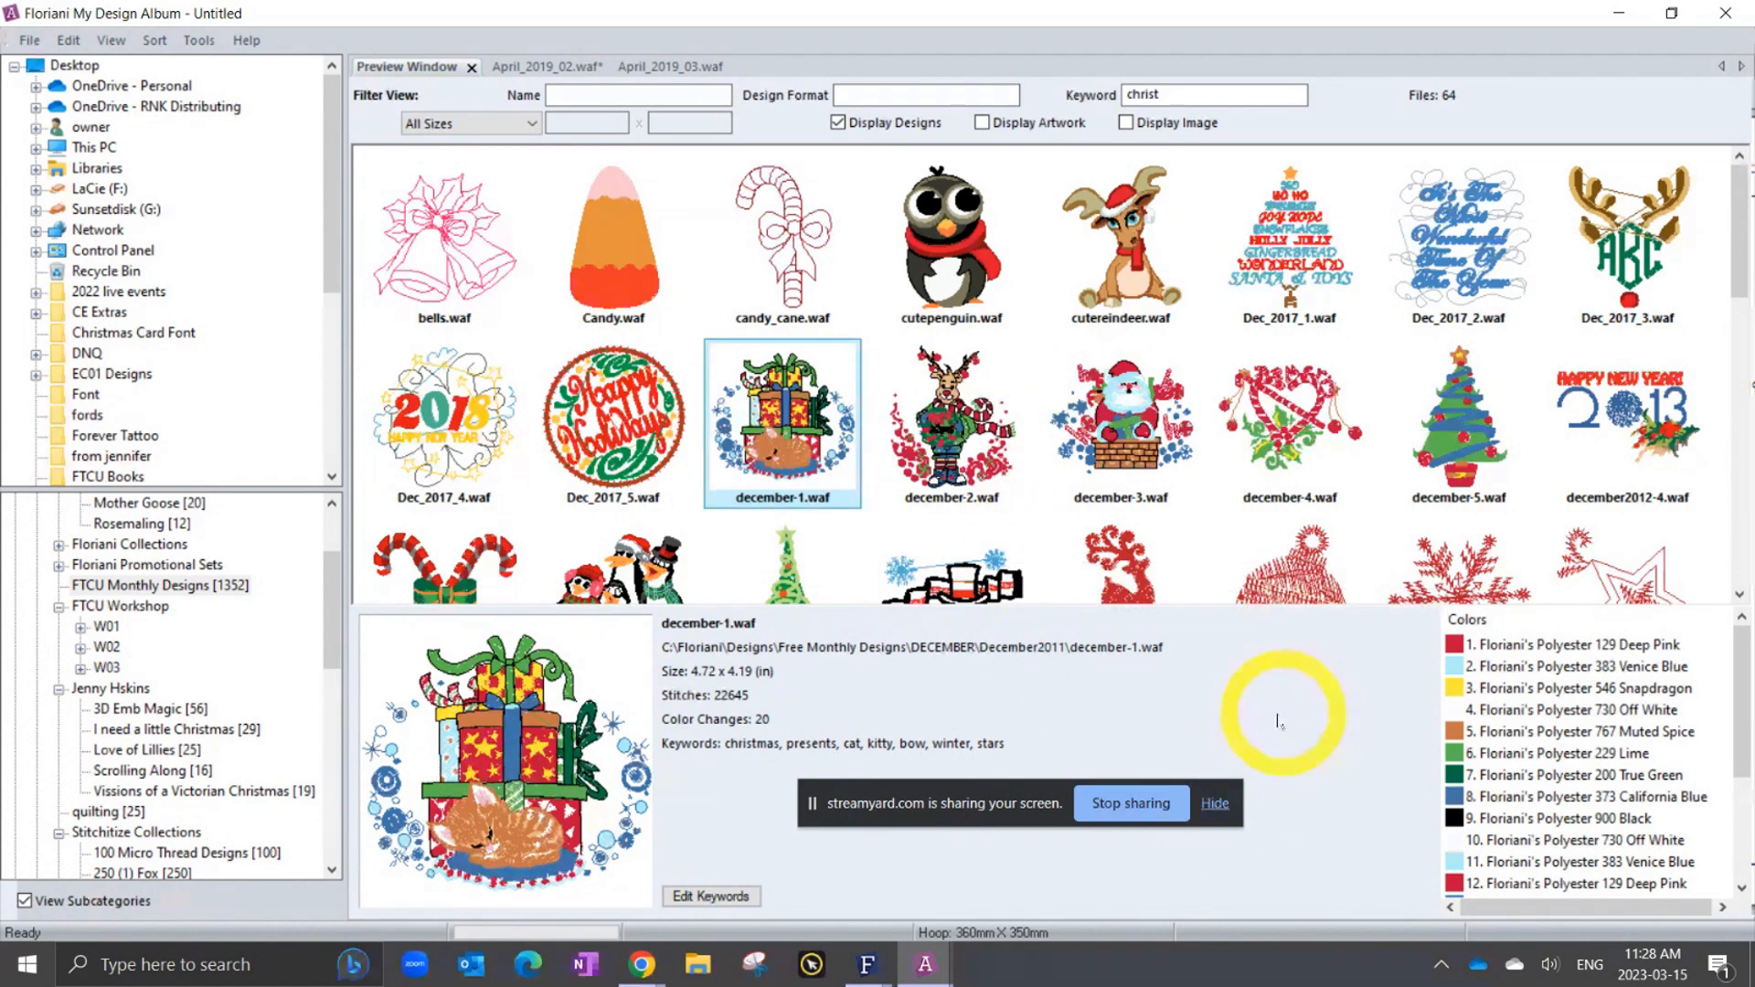
# Examine the Watch Folders list around the Free Monthly Designs folder and cancel the dialog.
pyautogui.click(199, 41)
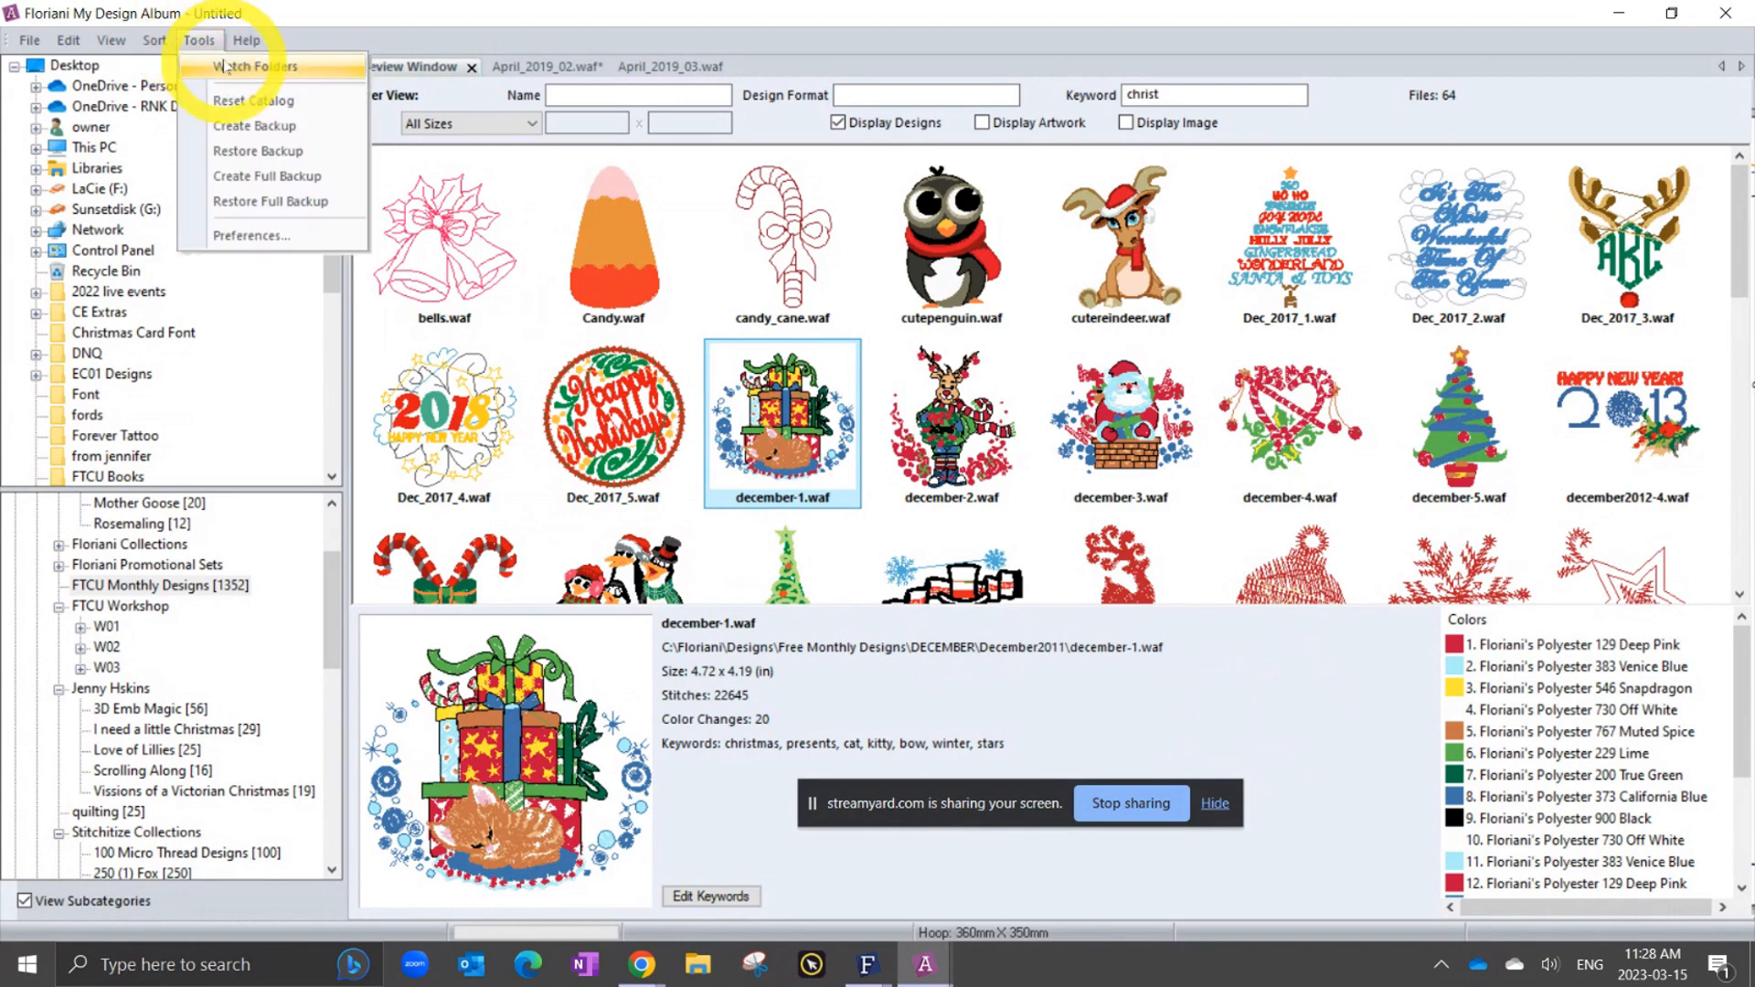
pyautogui.click(275, 69)
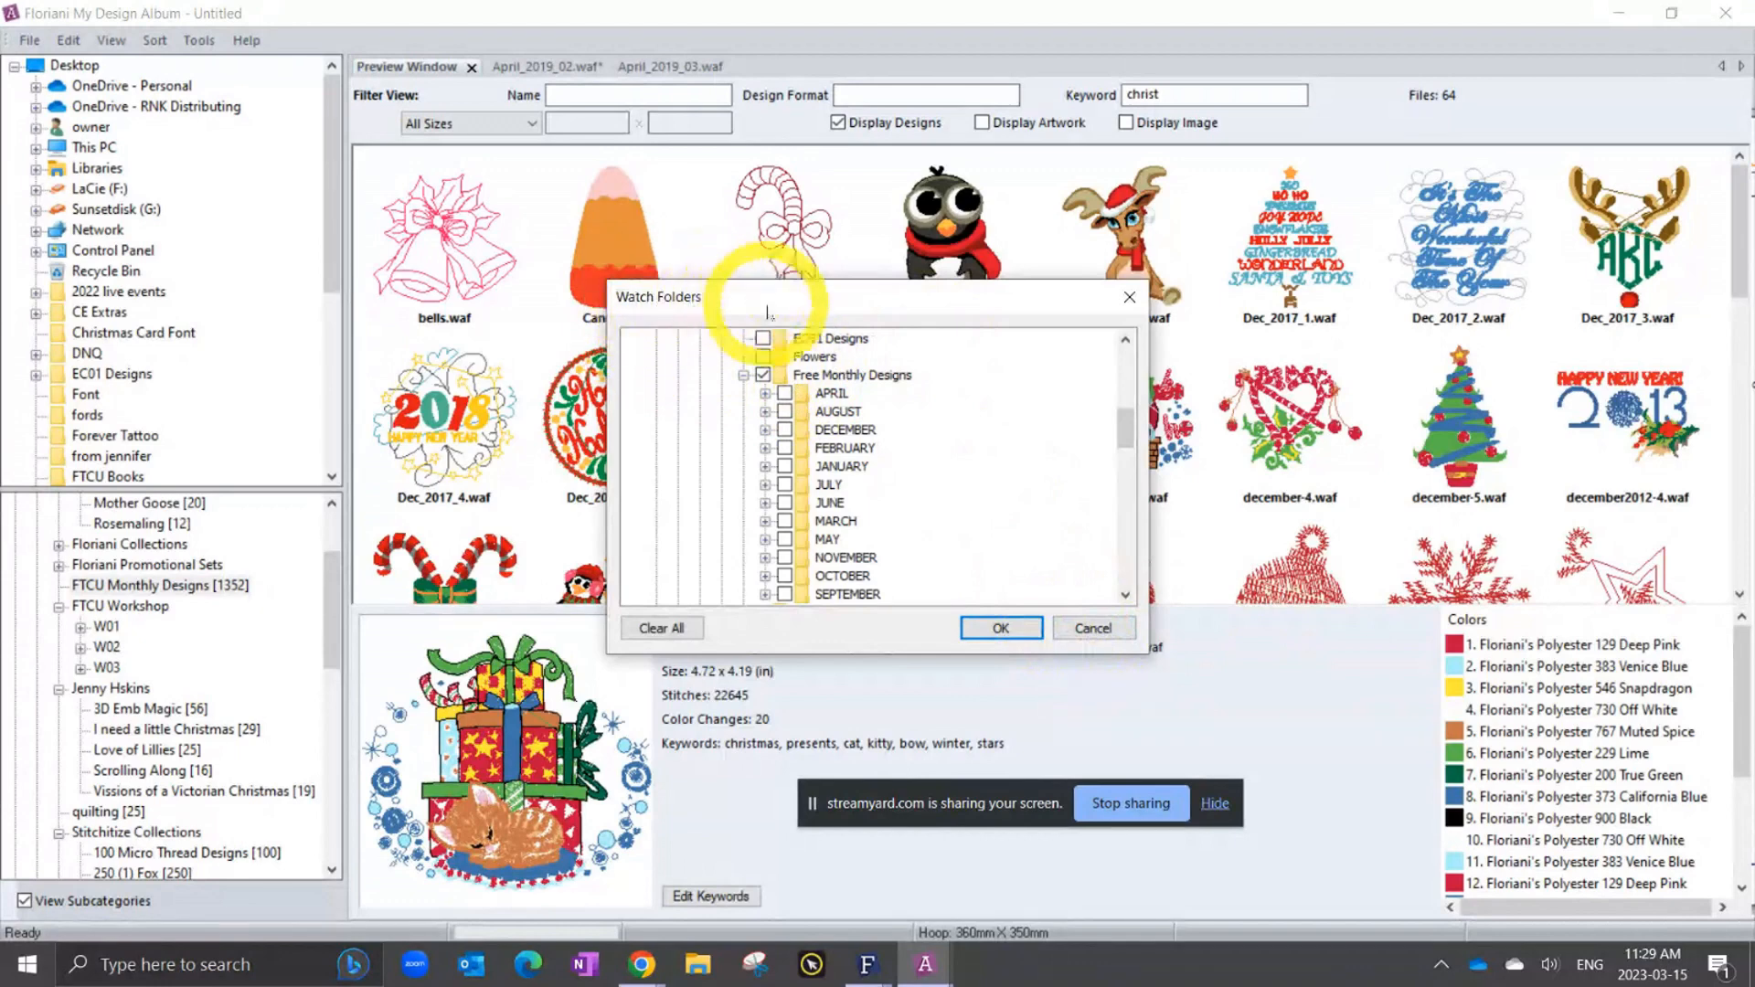
pyautogui.moveTo(1125, 423); pyautogui.dragTo(1125, 413)
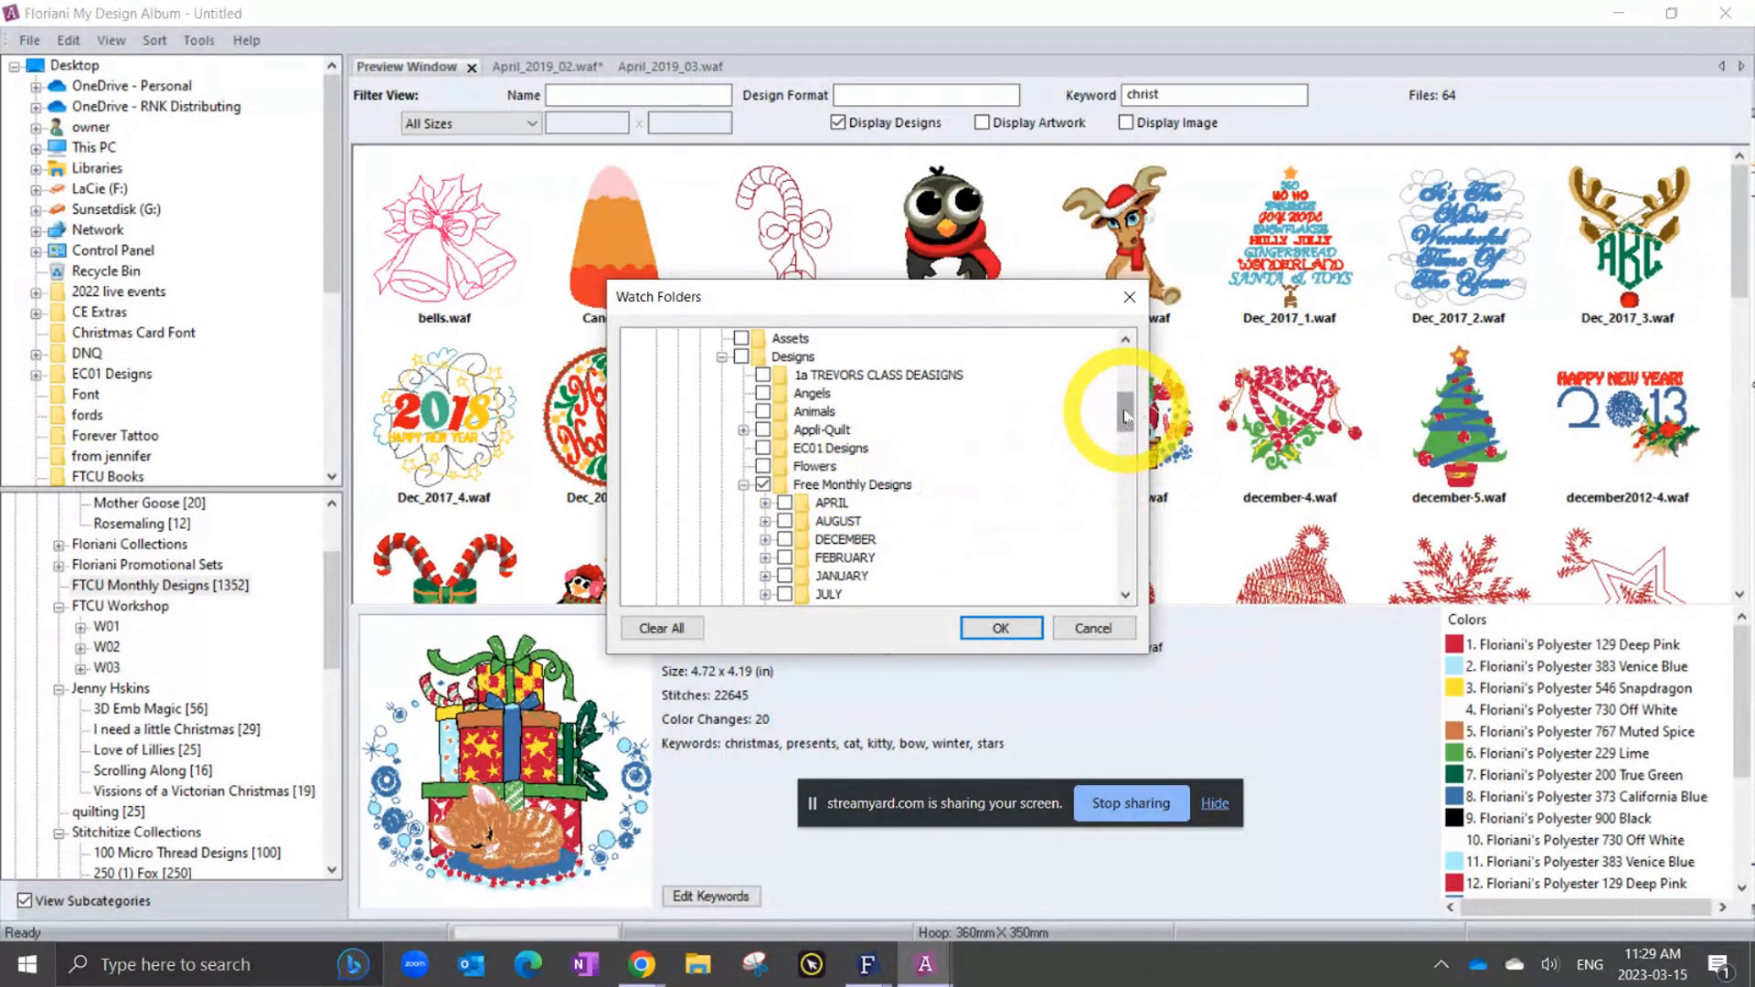
pyautogui.moveTo(1125, 413)
pyautogui.mouseDown()
pyautogui.moveTo(1126, 395)
pyautogui.moveTo(1107, 425)
pyautogui.mouseUp()
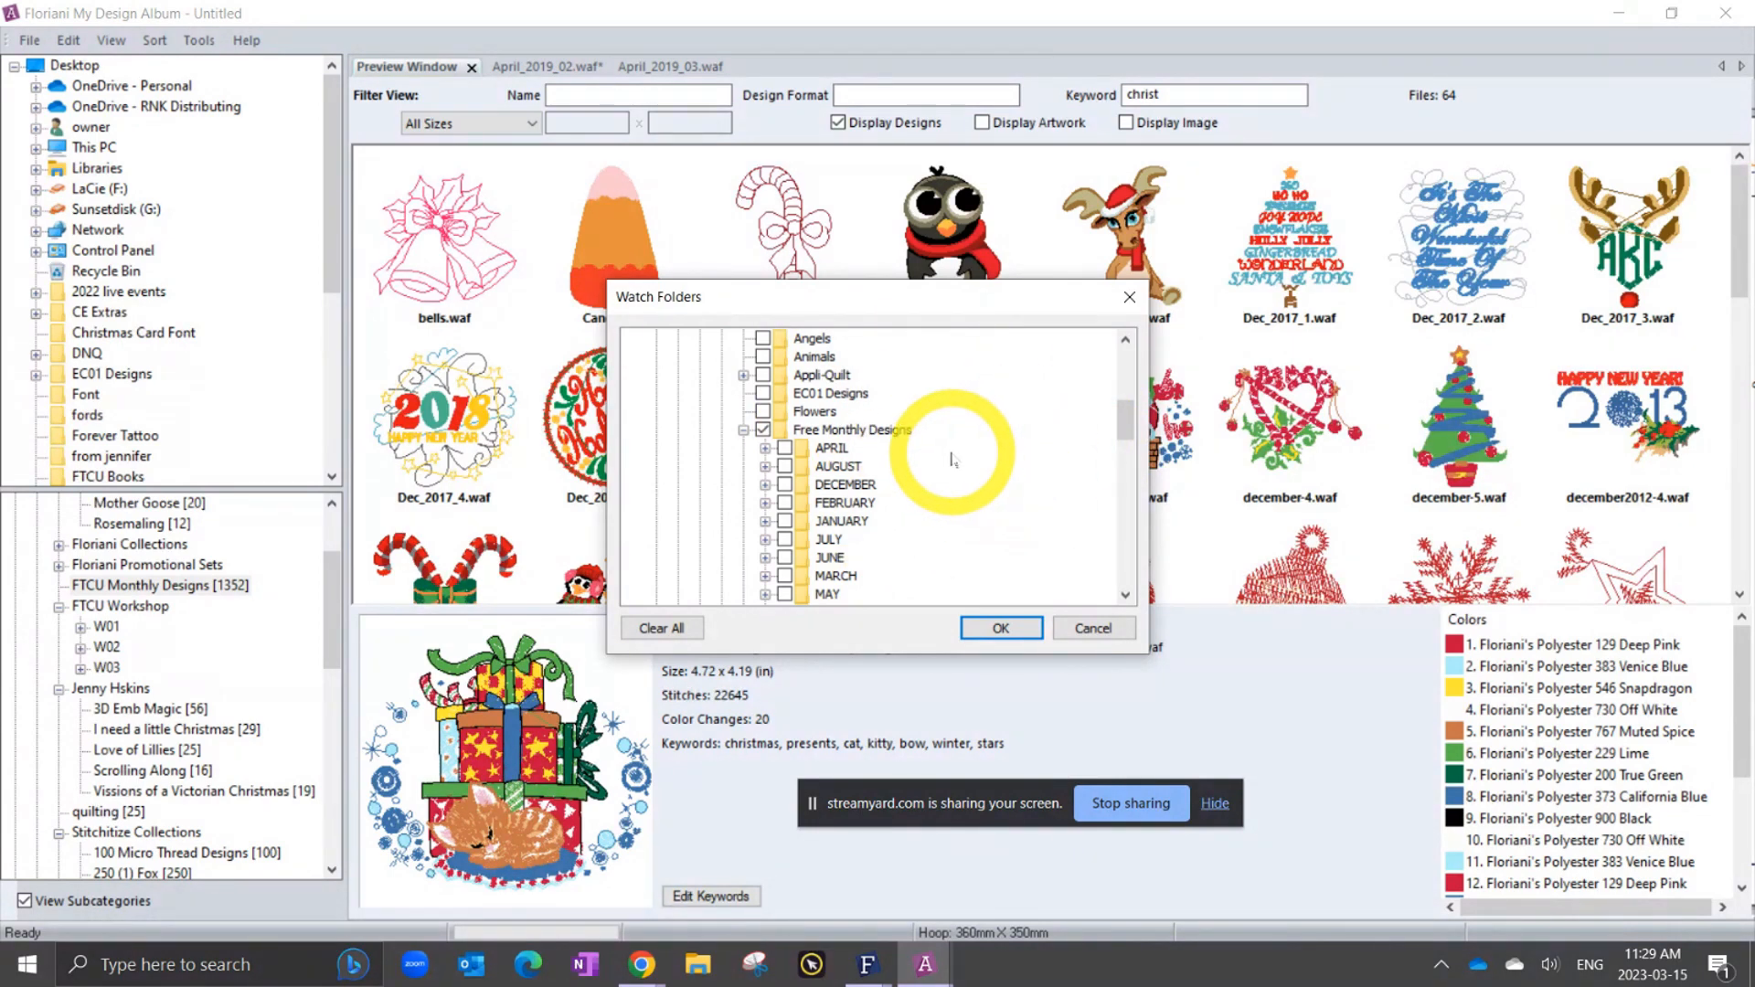
pyautogui.click(1091, 628)
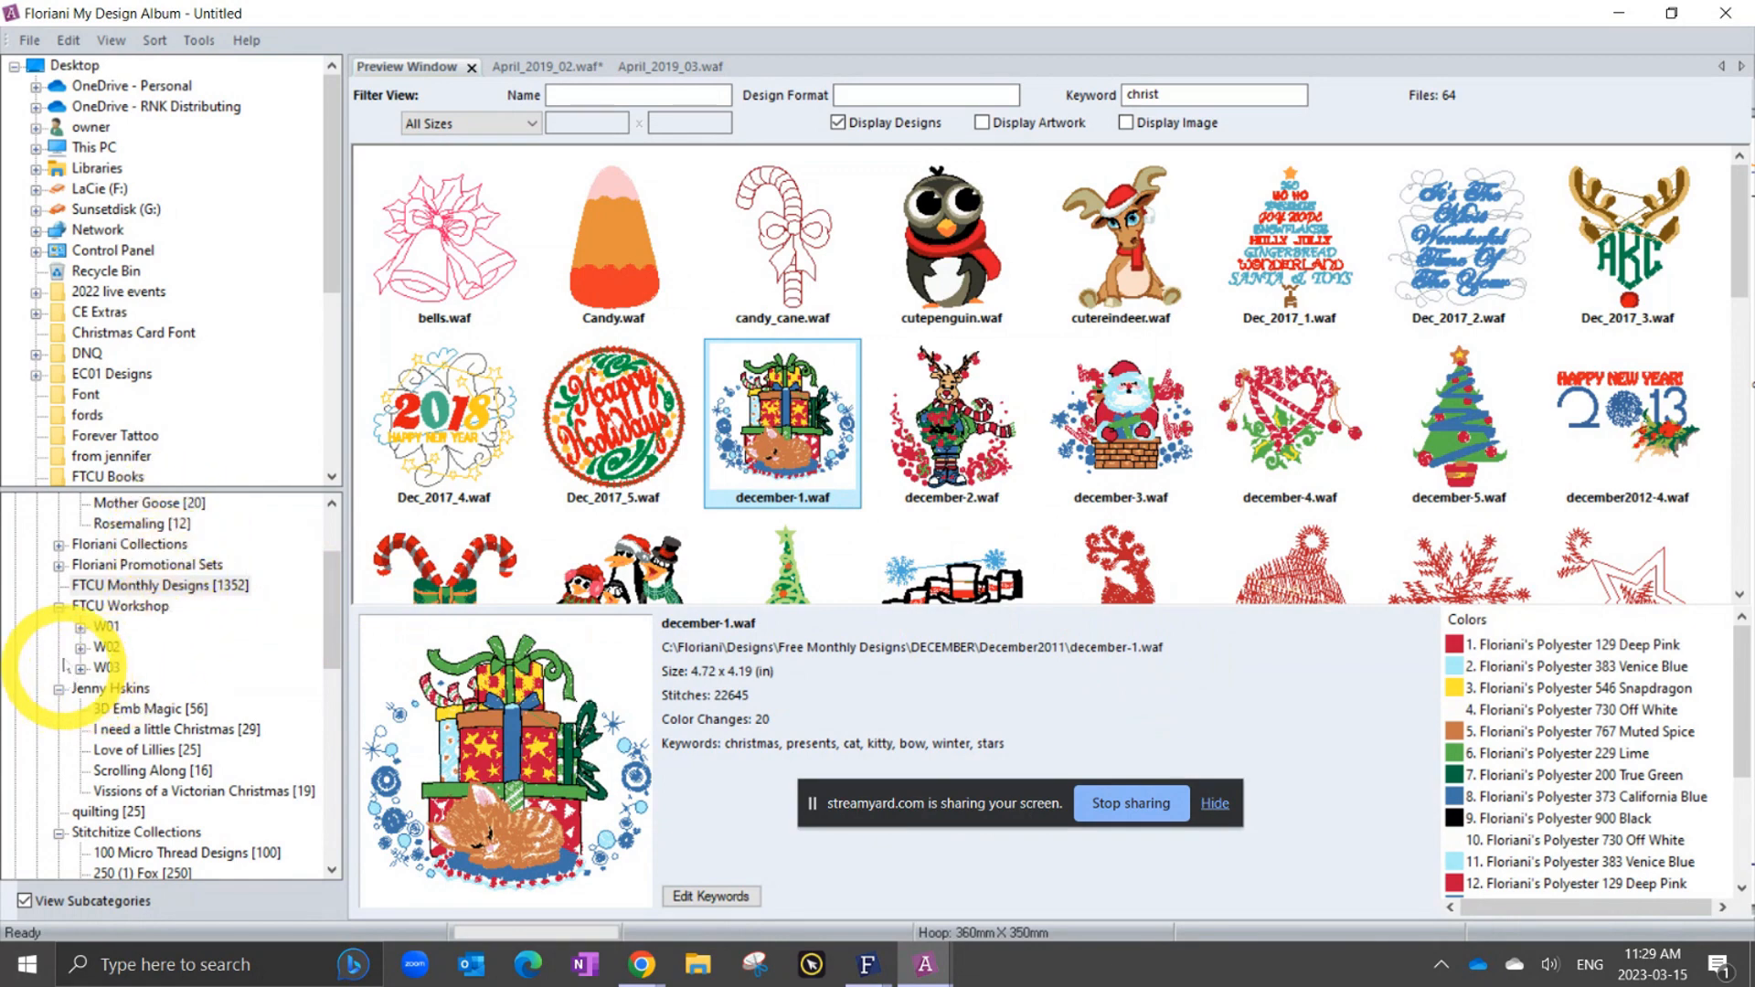
# Collapse the EMBROIDERY categories and display the Pending category's designs with the keyword filter cleared.
pyautogui.scroll(2, 67, 623)
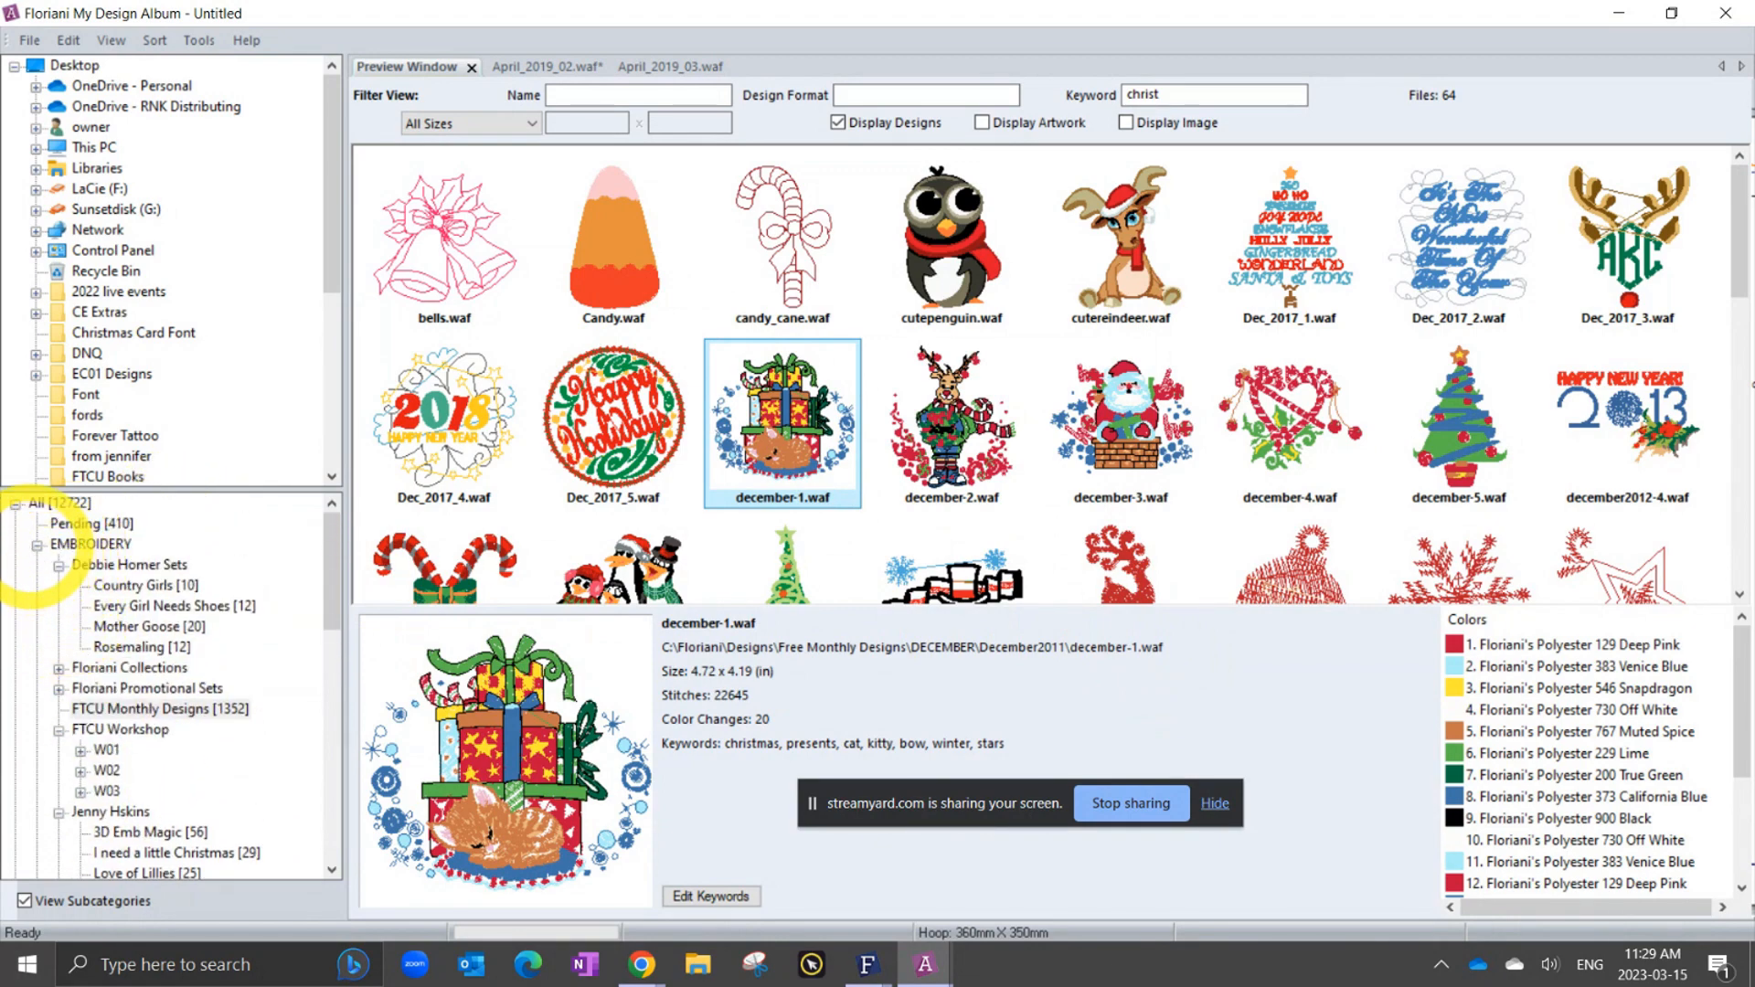
pyautogui.doubleClick(43, 545)
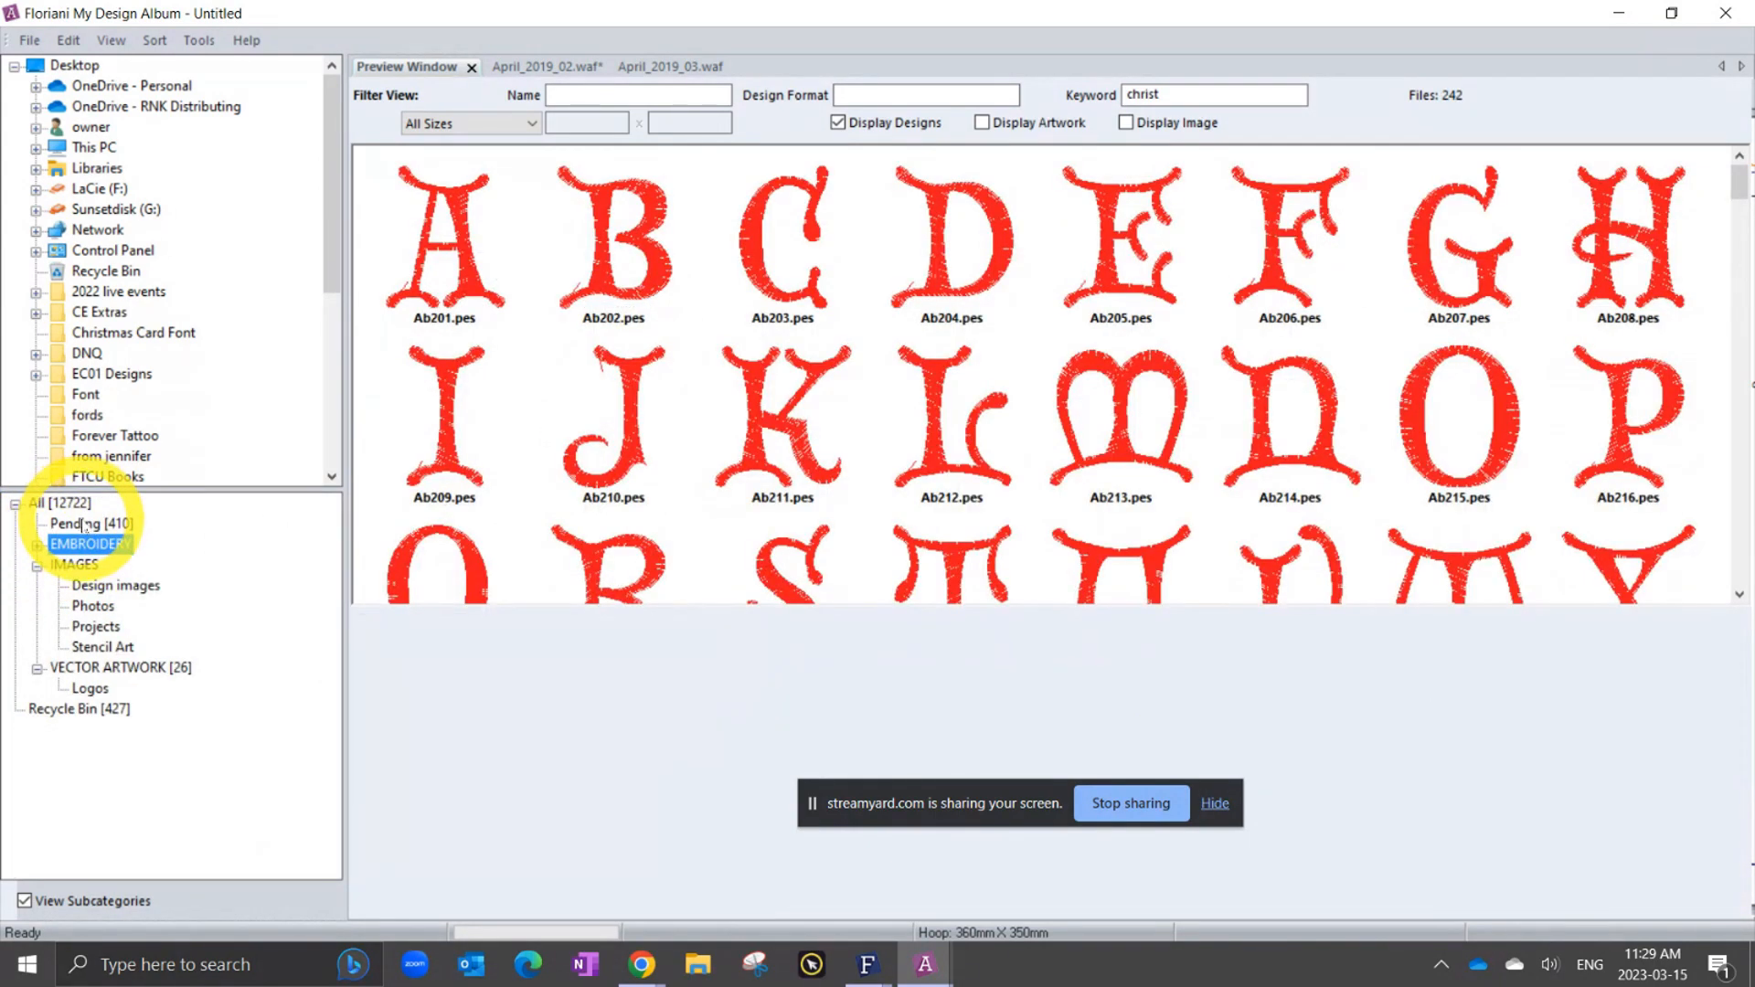
pyautogui.click(86, 525)
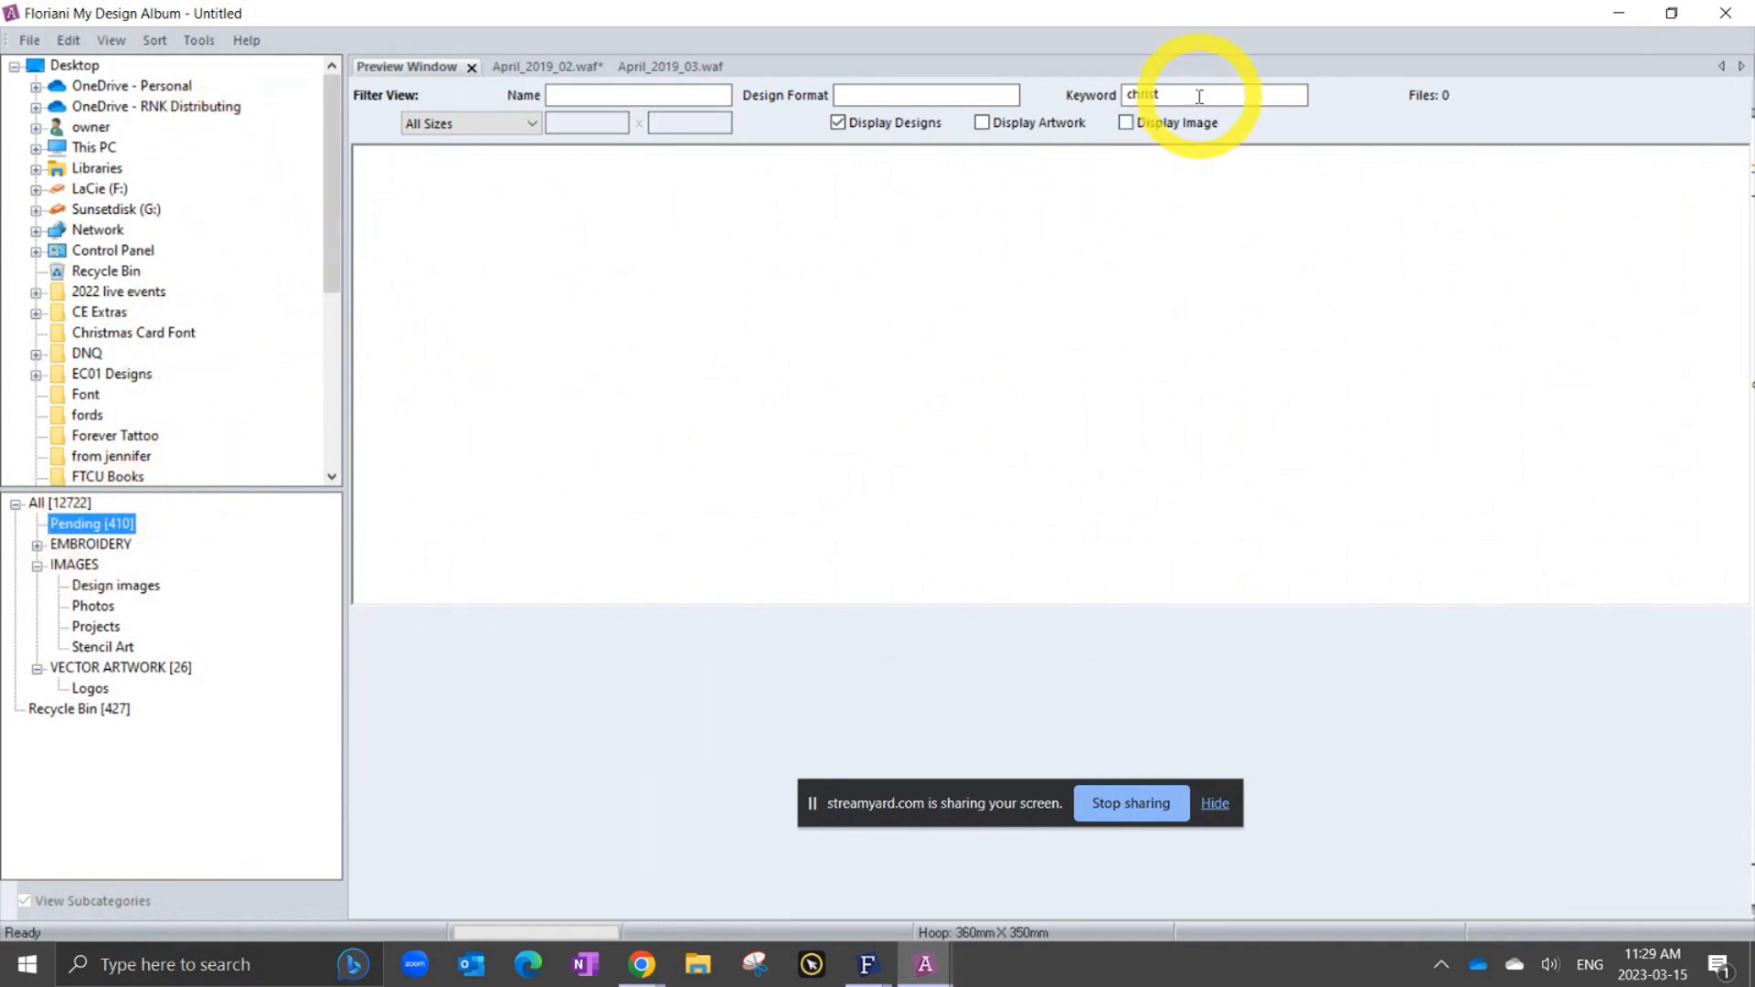
pyautogui.press('BackSpace')
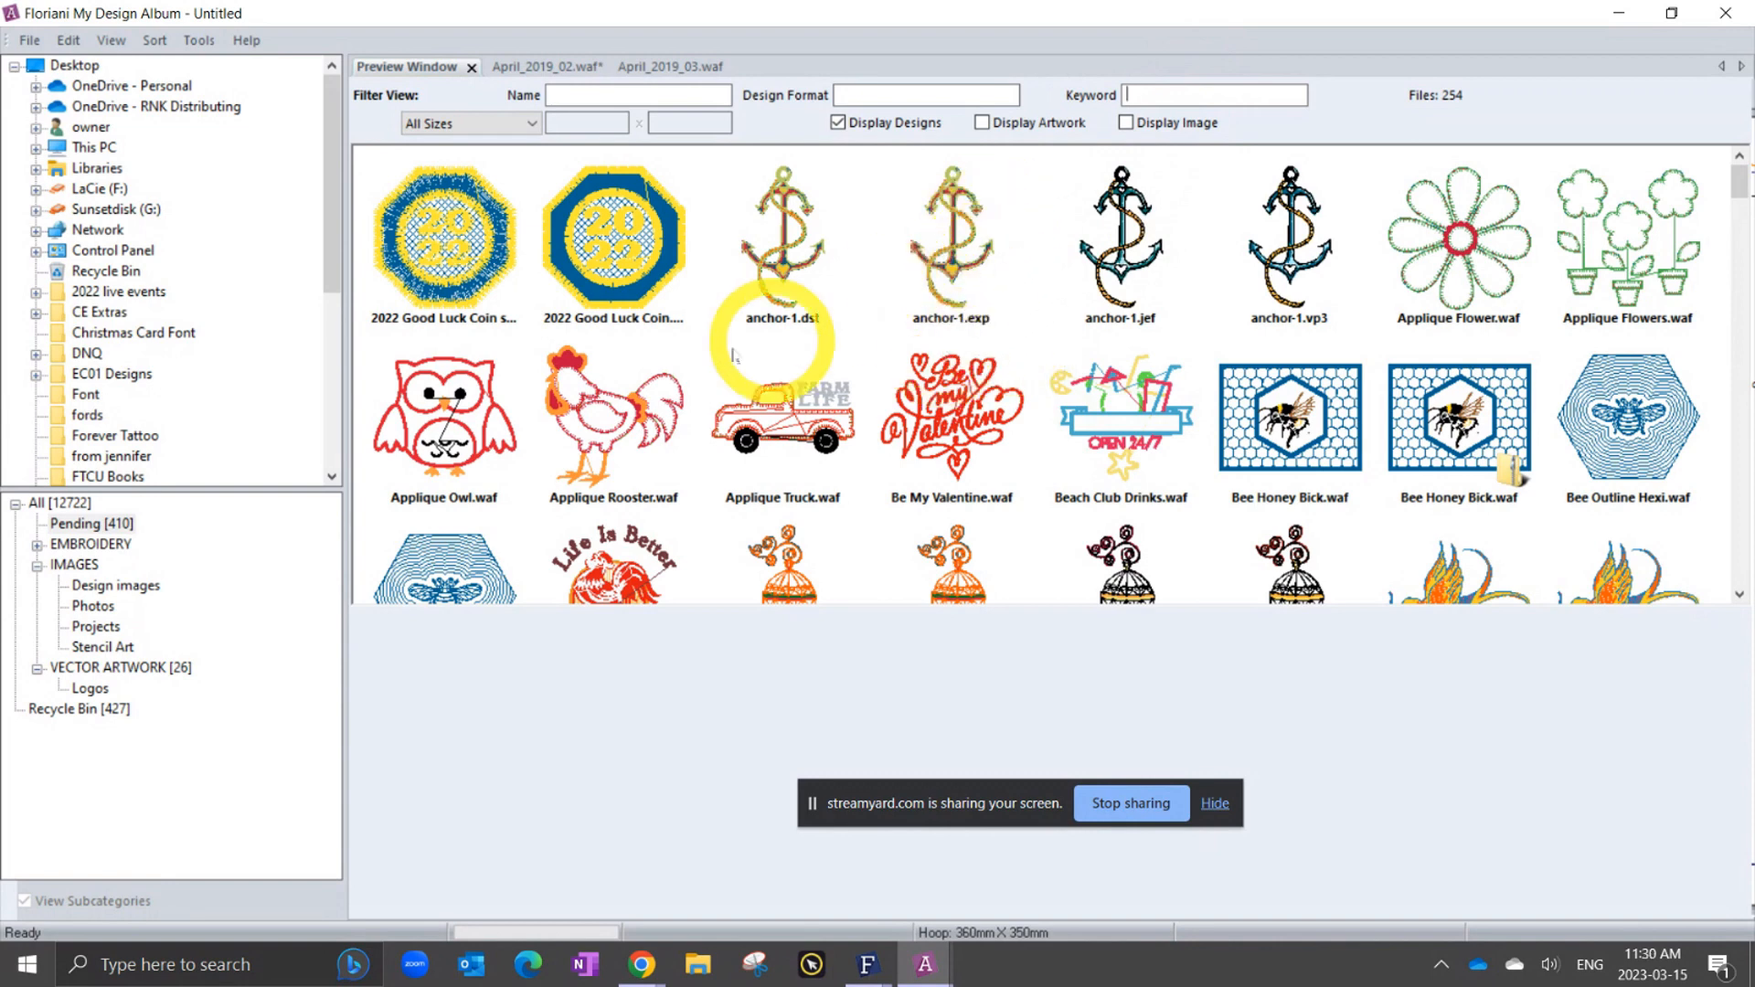
pyautogui.moveTo(742, 411)
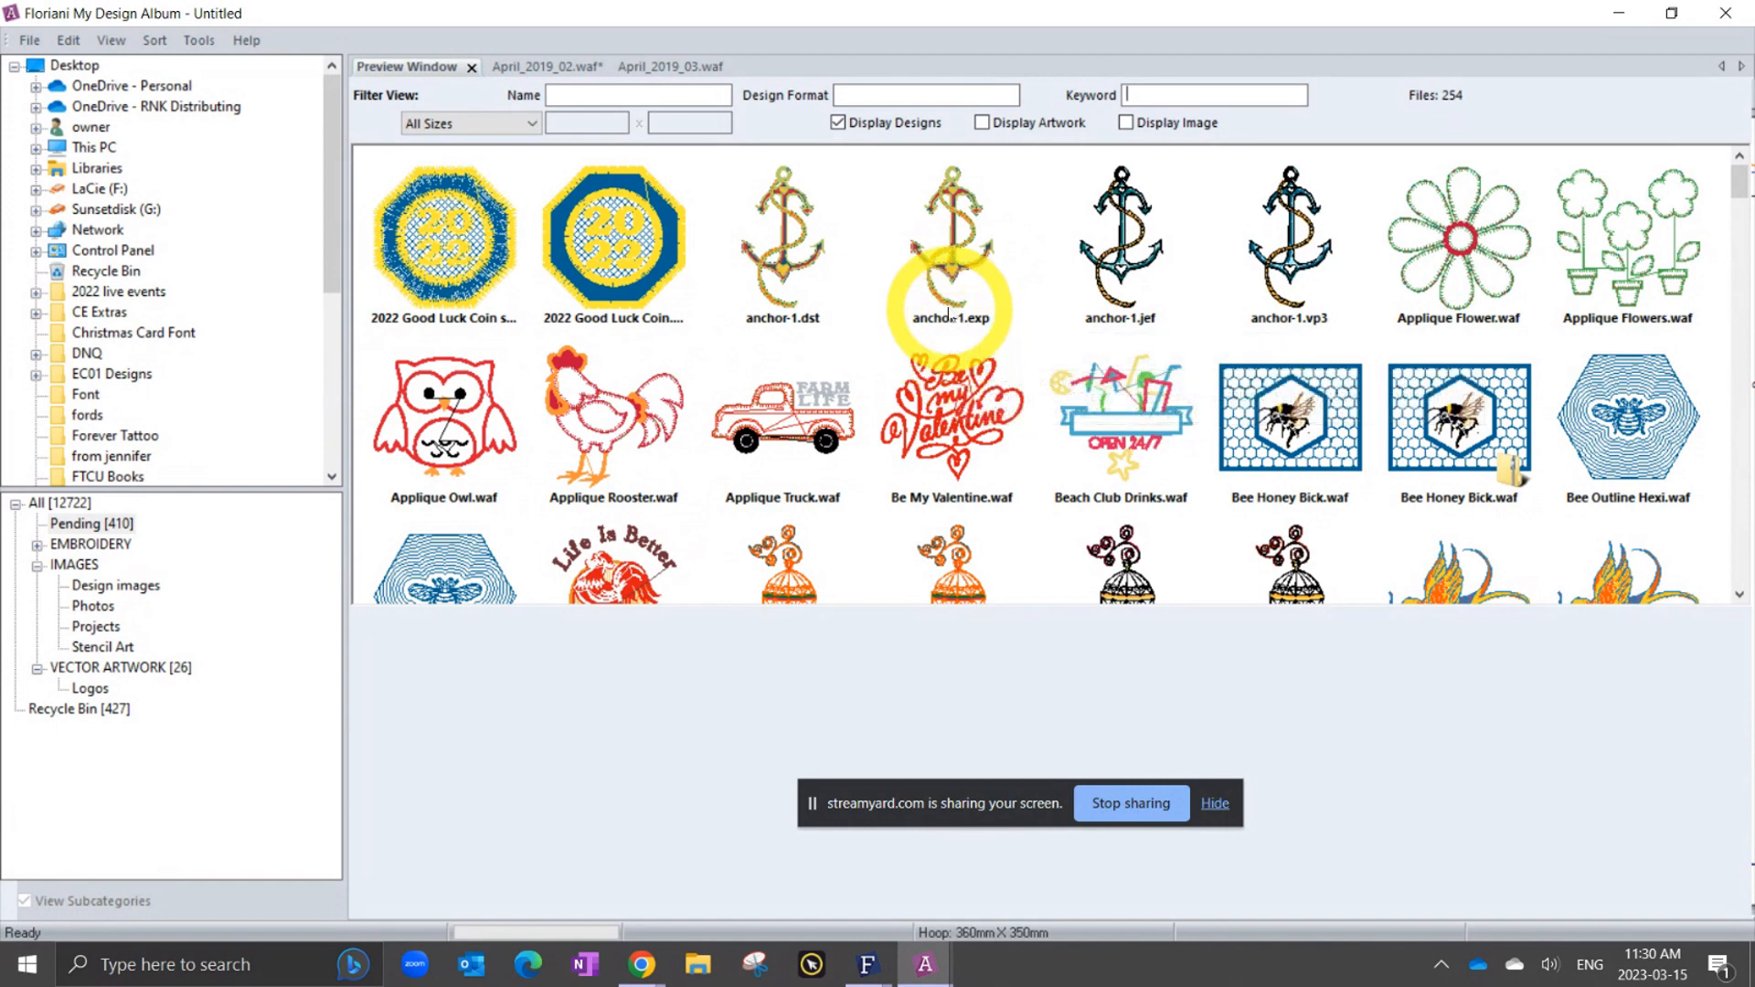
pyautogui.moveTo(947, 304)
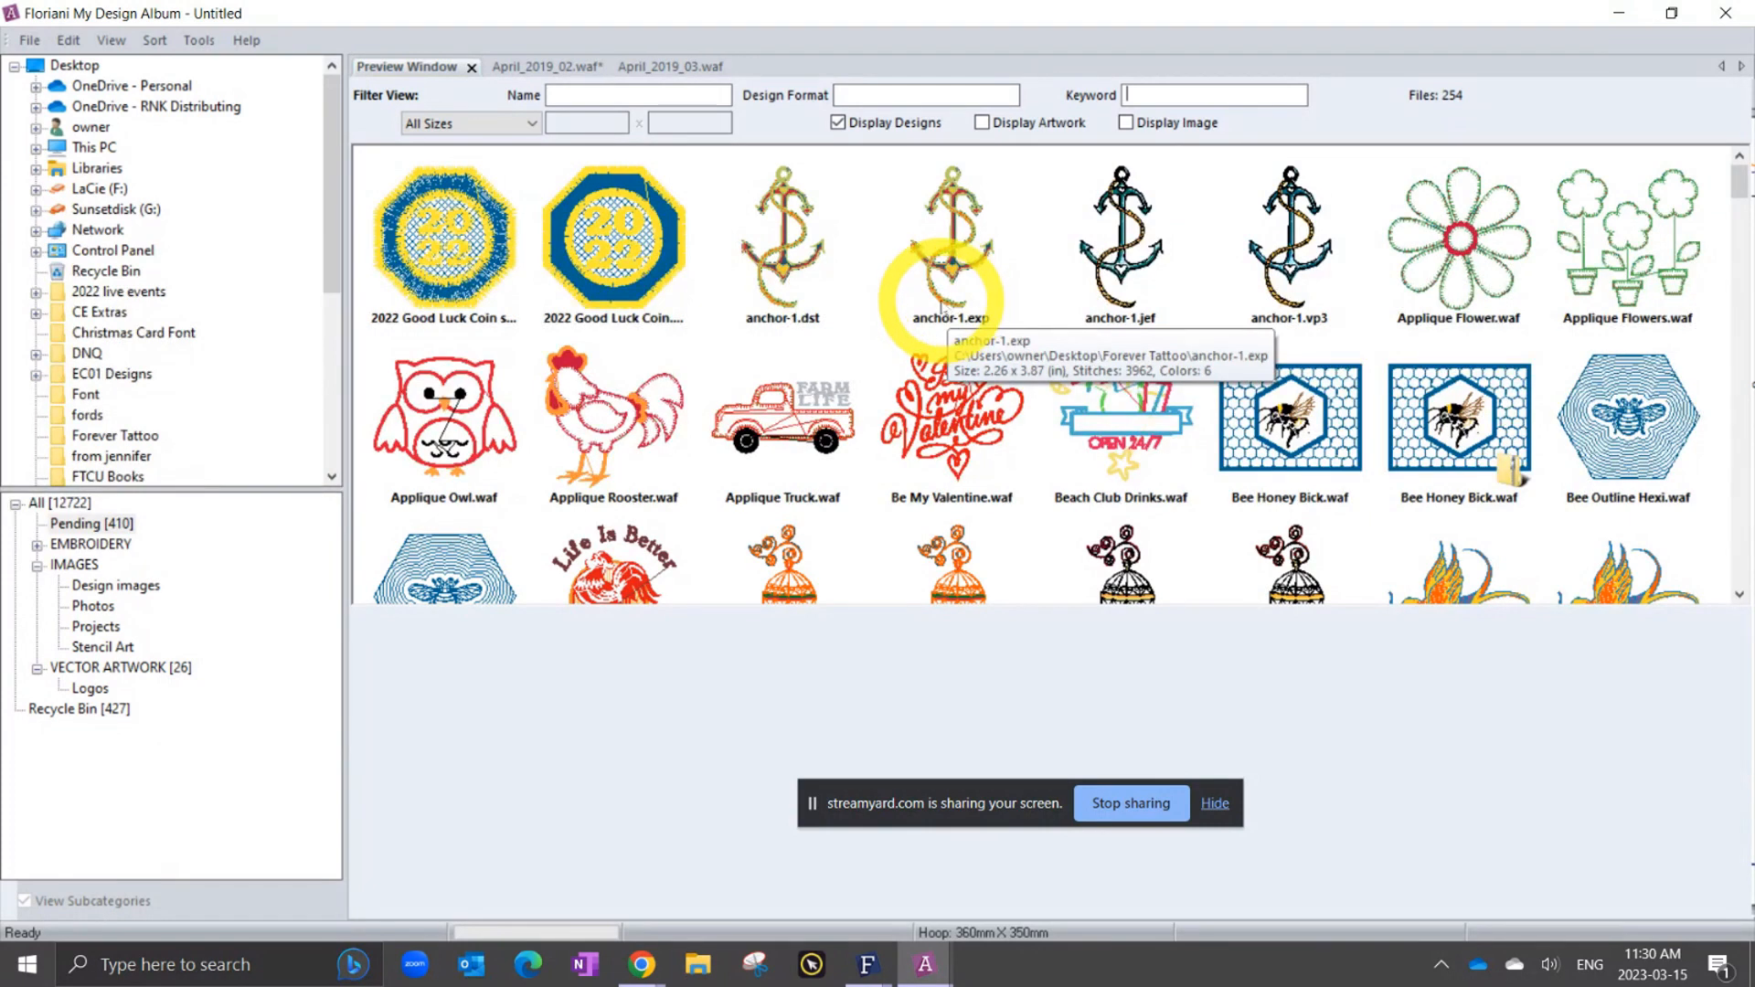
pyautogui.moveTo(915, 382)
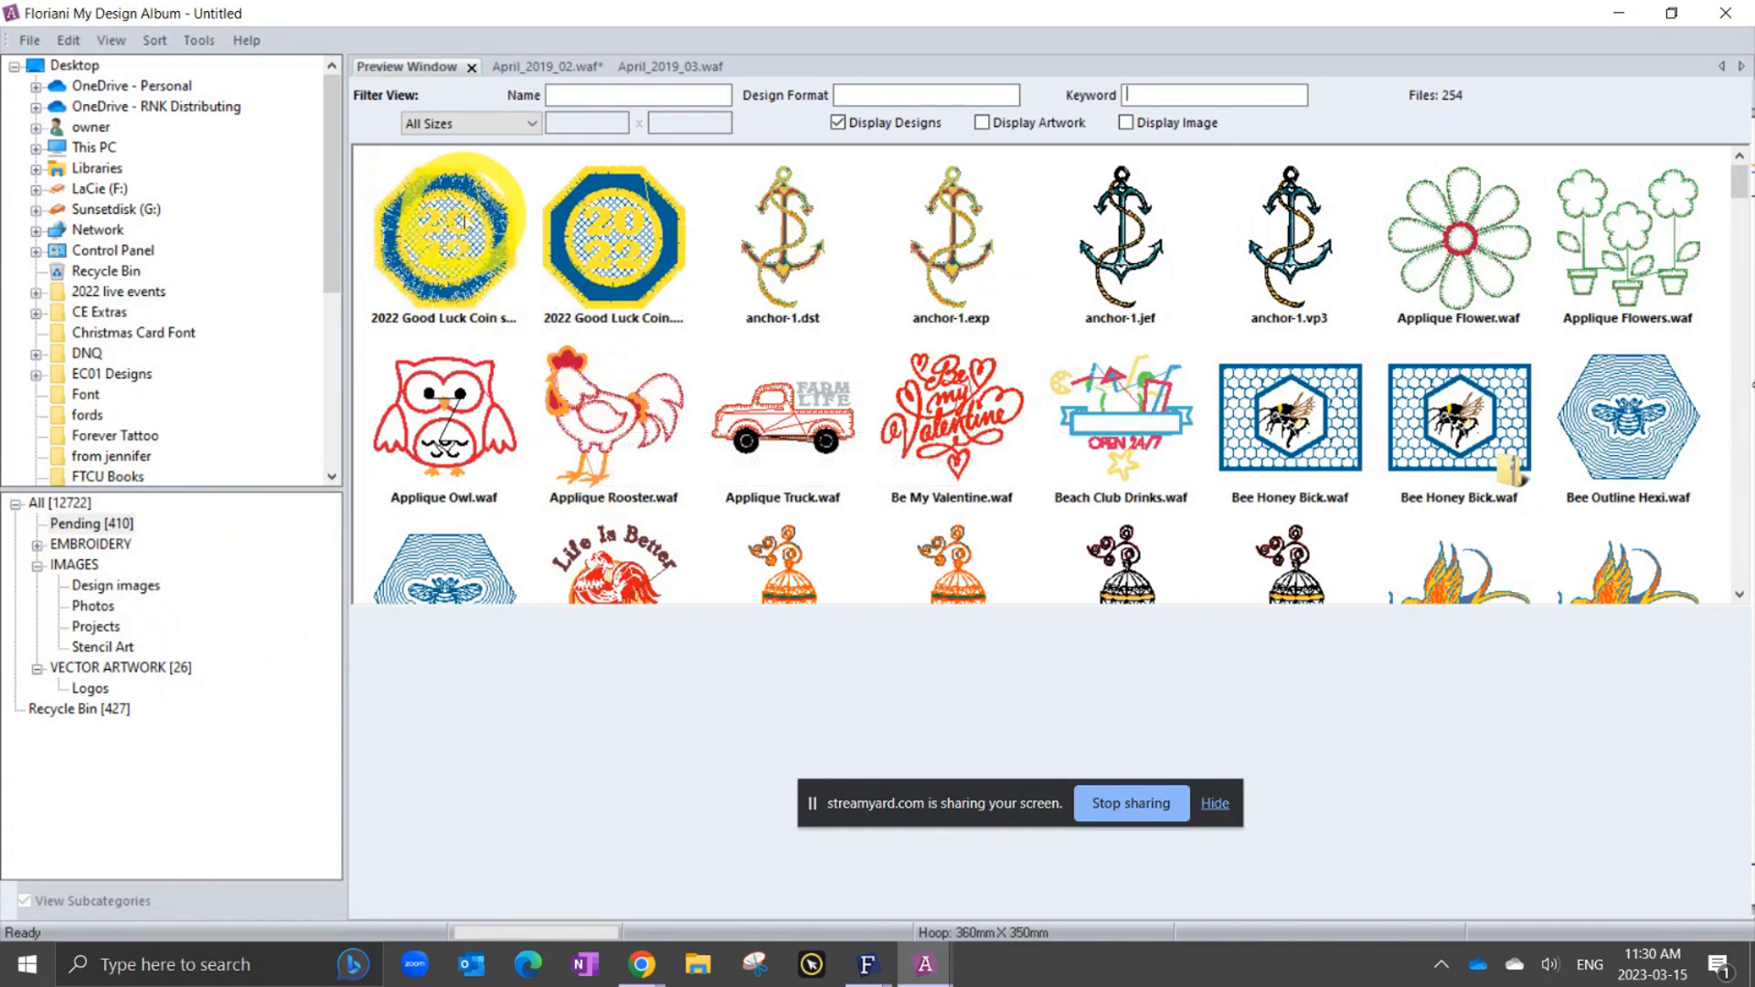
# Move the two 2022 Good Luck Coin designs from Pending into the FTCU Monthly Designs category under EMBROIDERY.
pyautogui.click(451, 235)
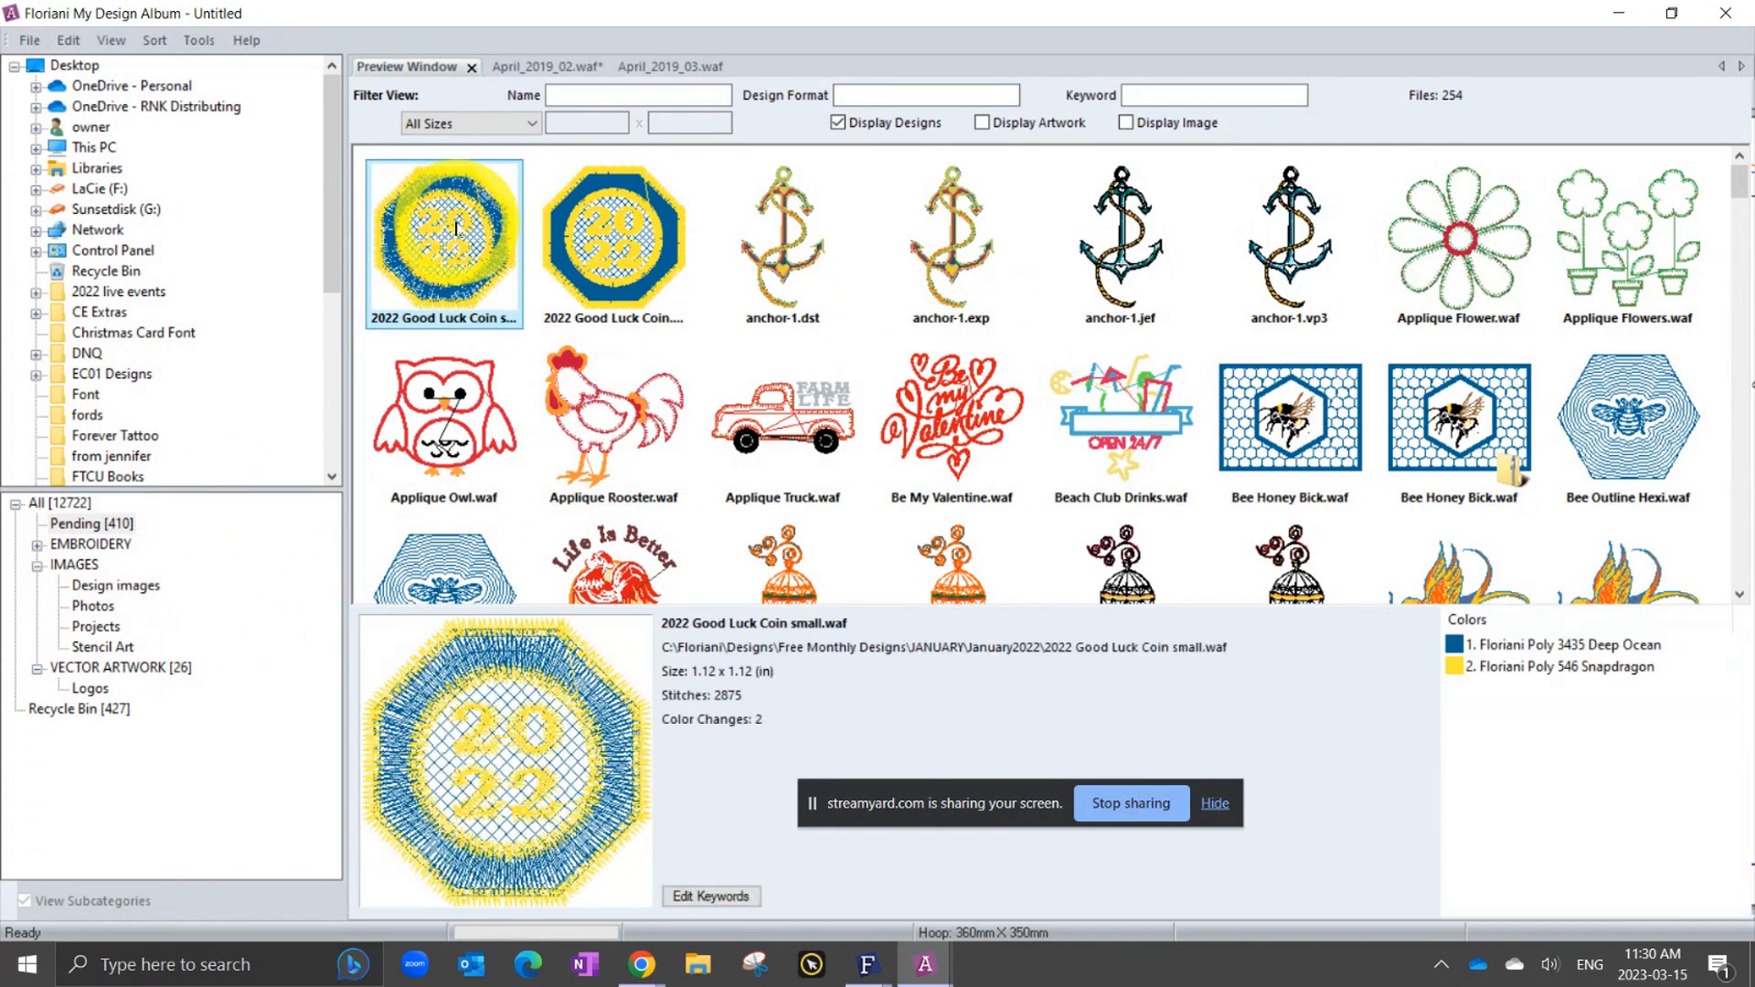
pyautogui.keyDown('ctrl'); pyautogui.click(612, 235); pyautogui.keyUp('ctrl')
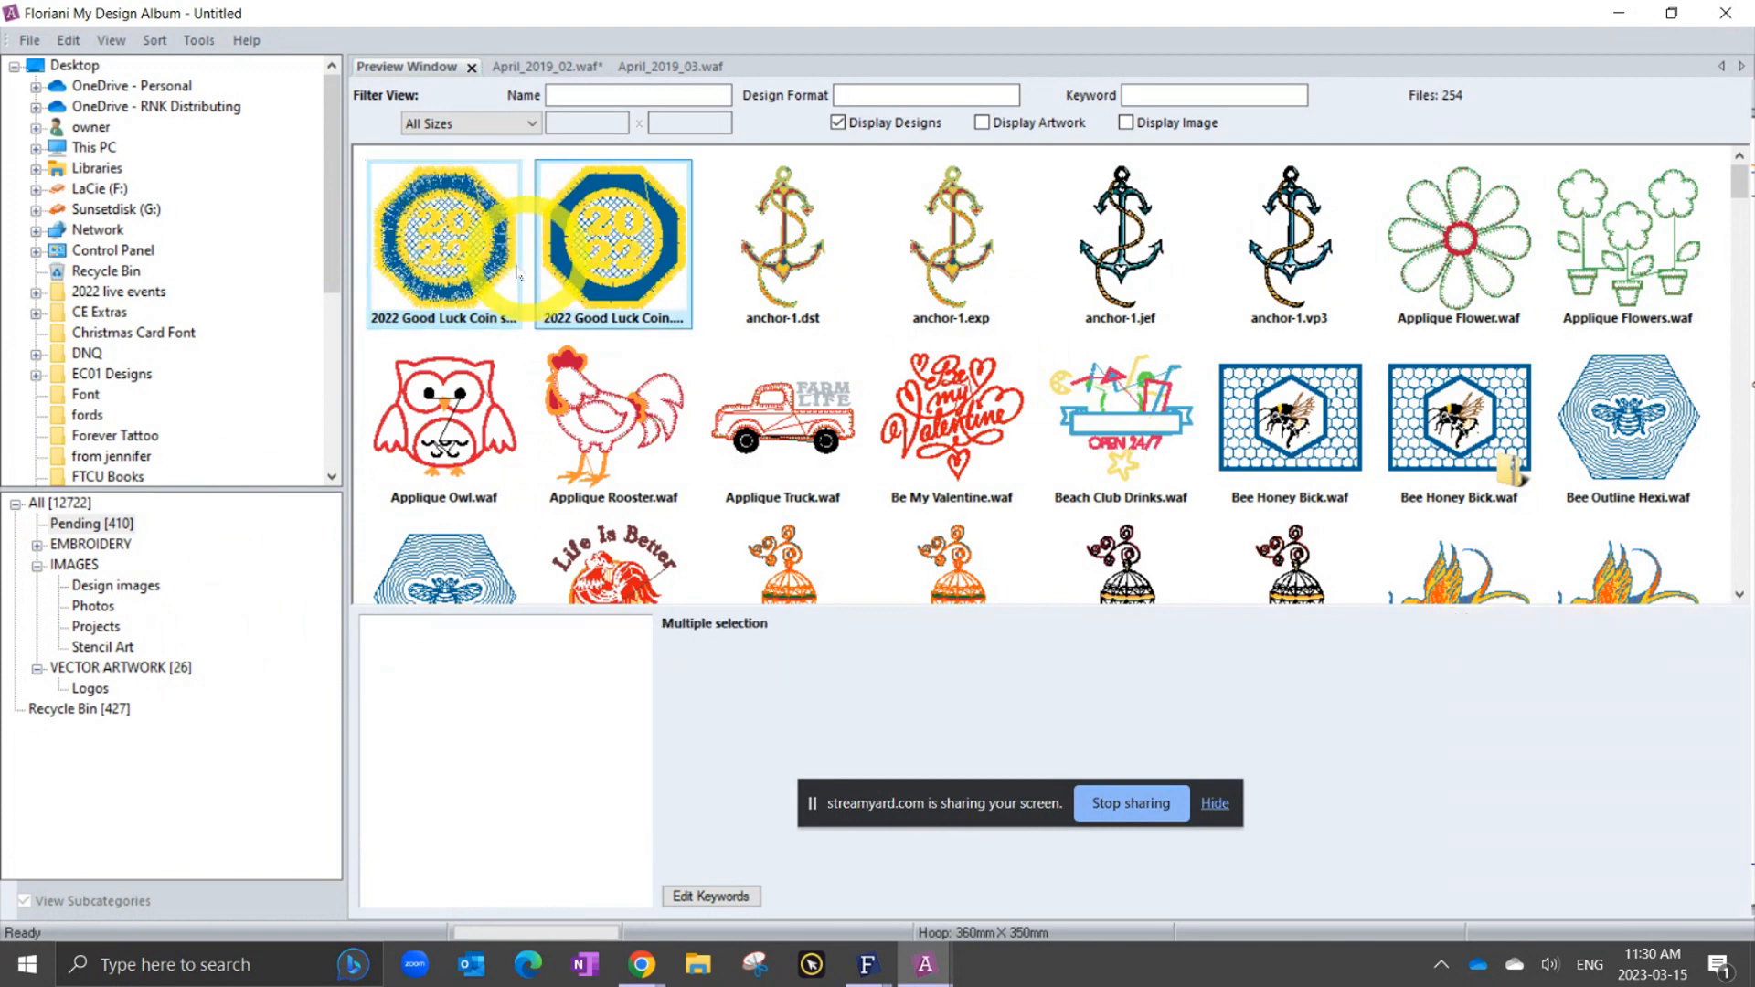
pyautogui.click(37, 545)
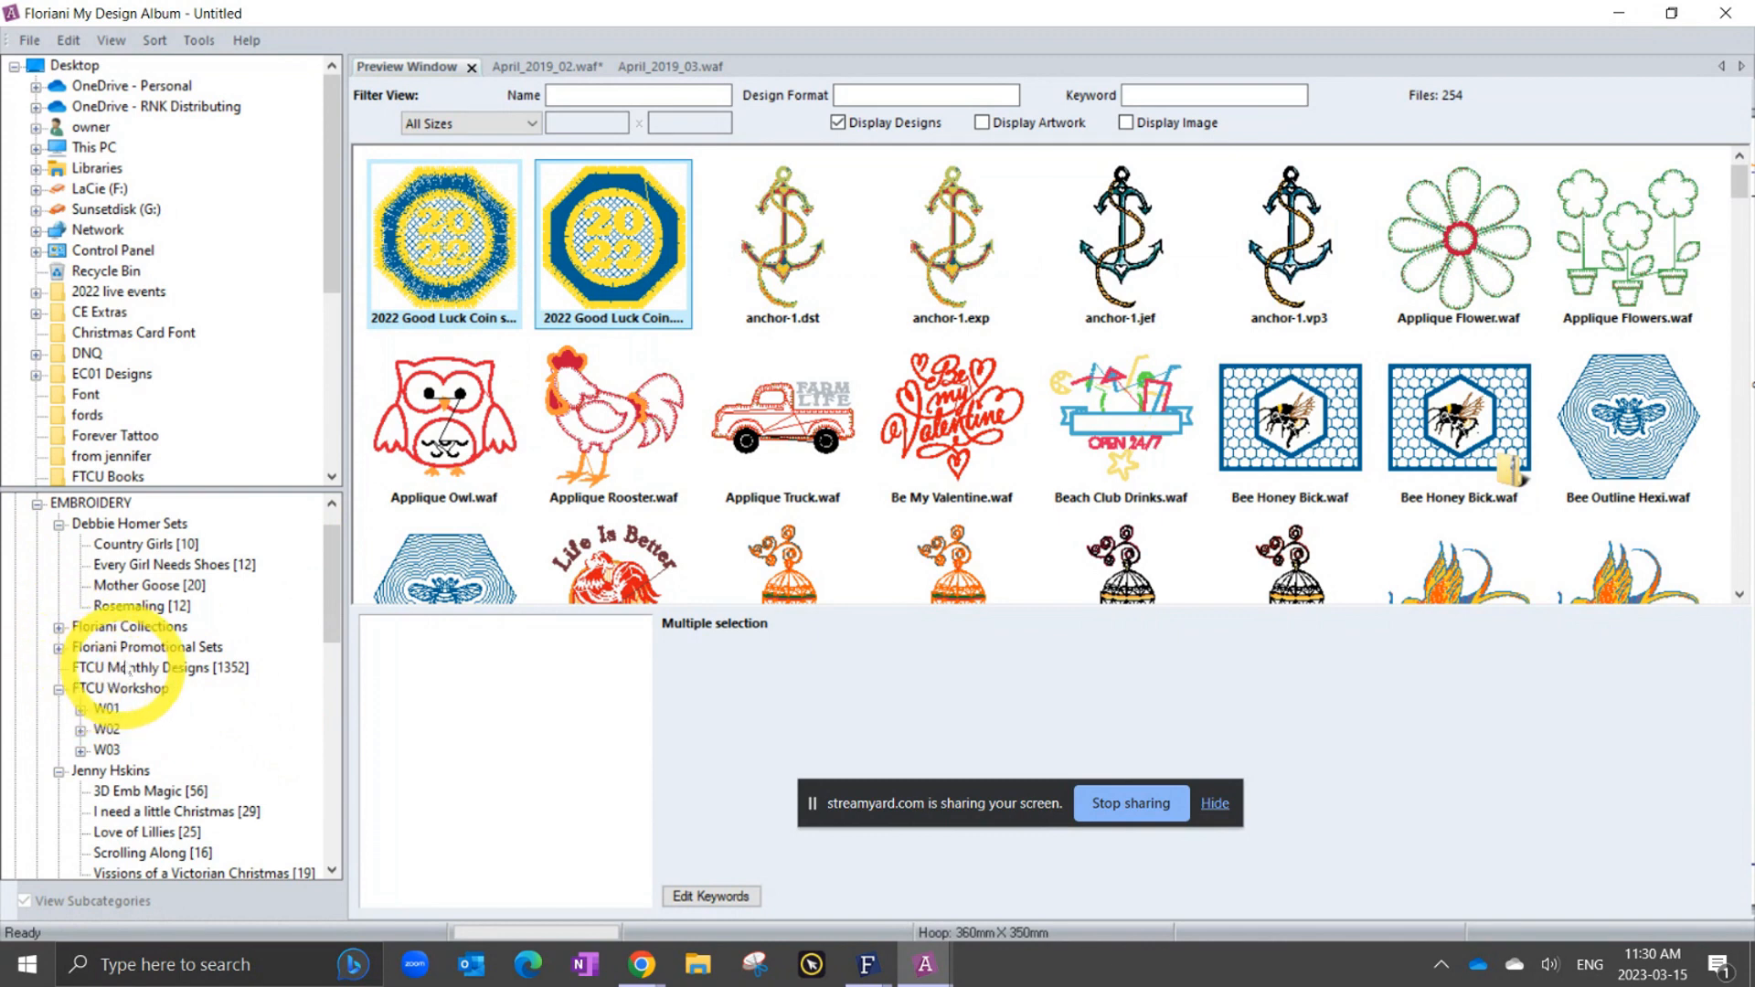
pyautogui.click(59, 647)
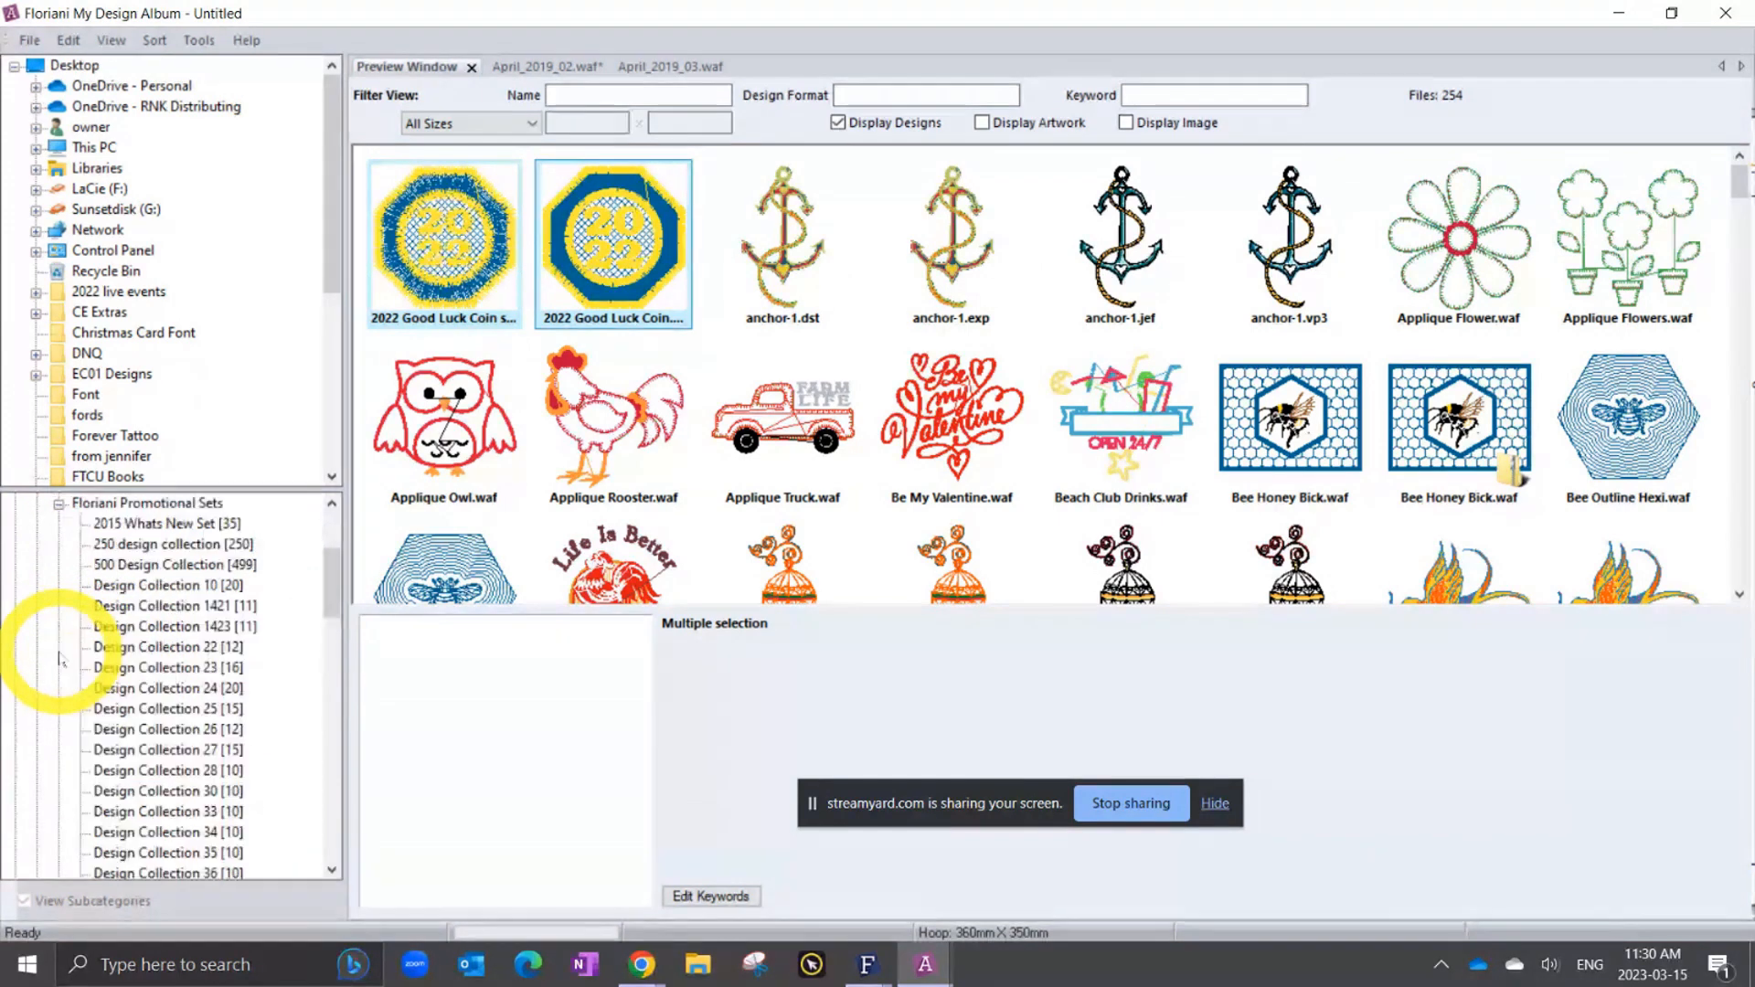
pyautogui.moveTo(329, 585); pyautogui.dragTo(329, 706)
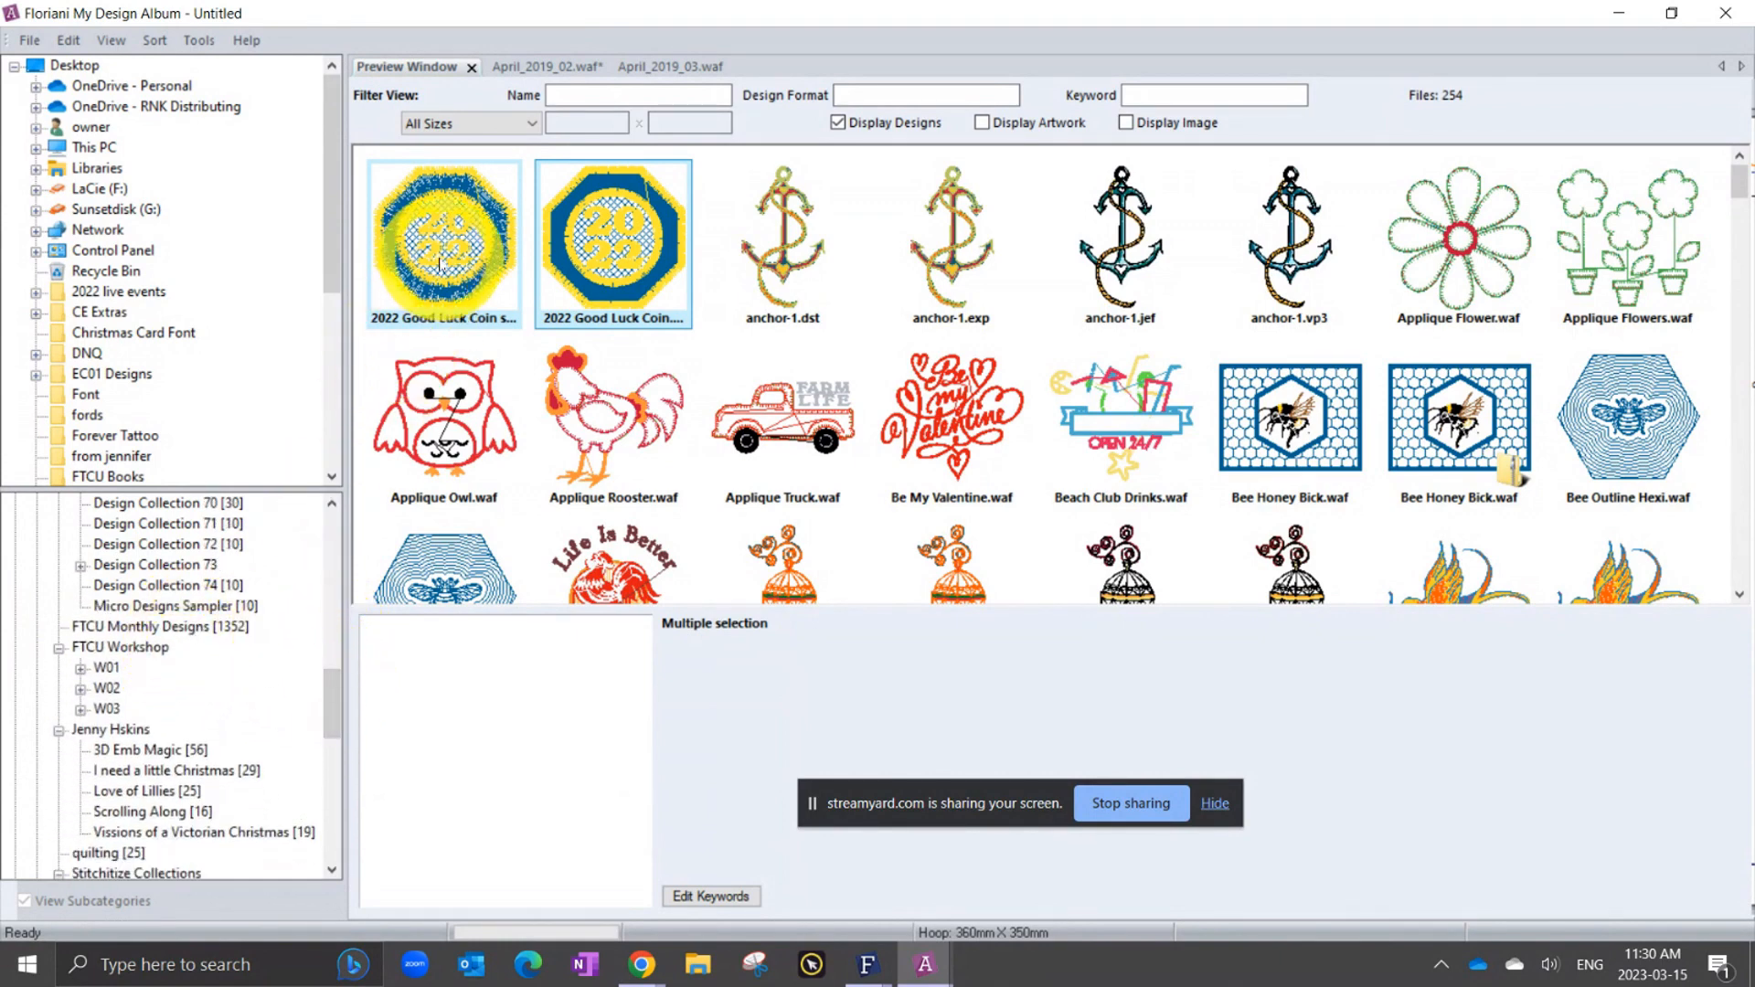
pyautogui.moveTo(442, 250); pyautogui.dragTo(155, 618)
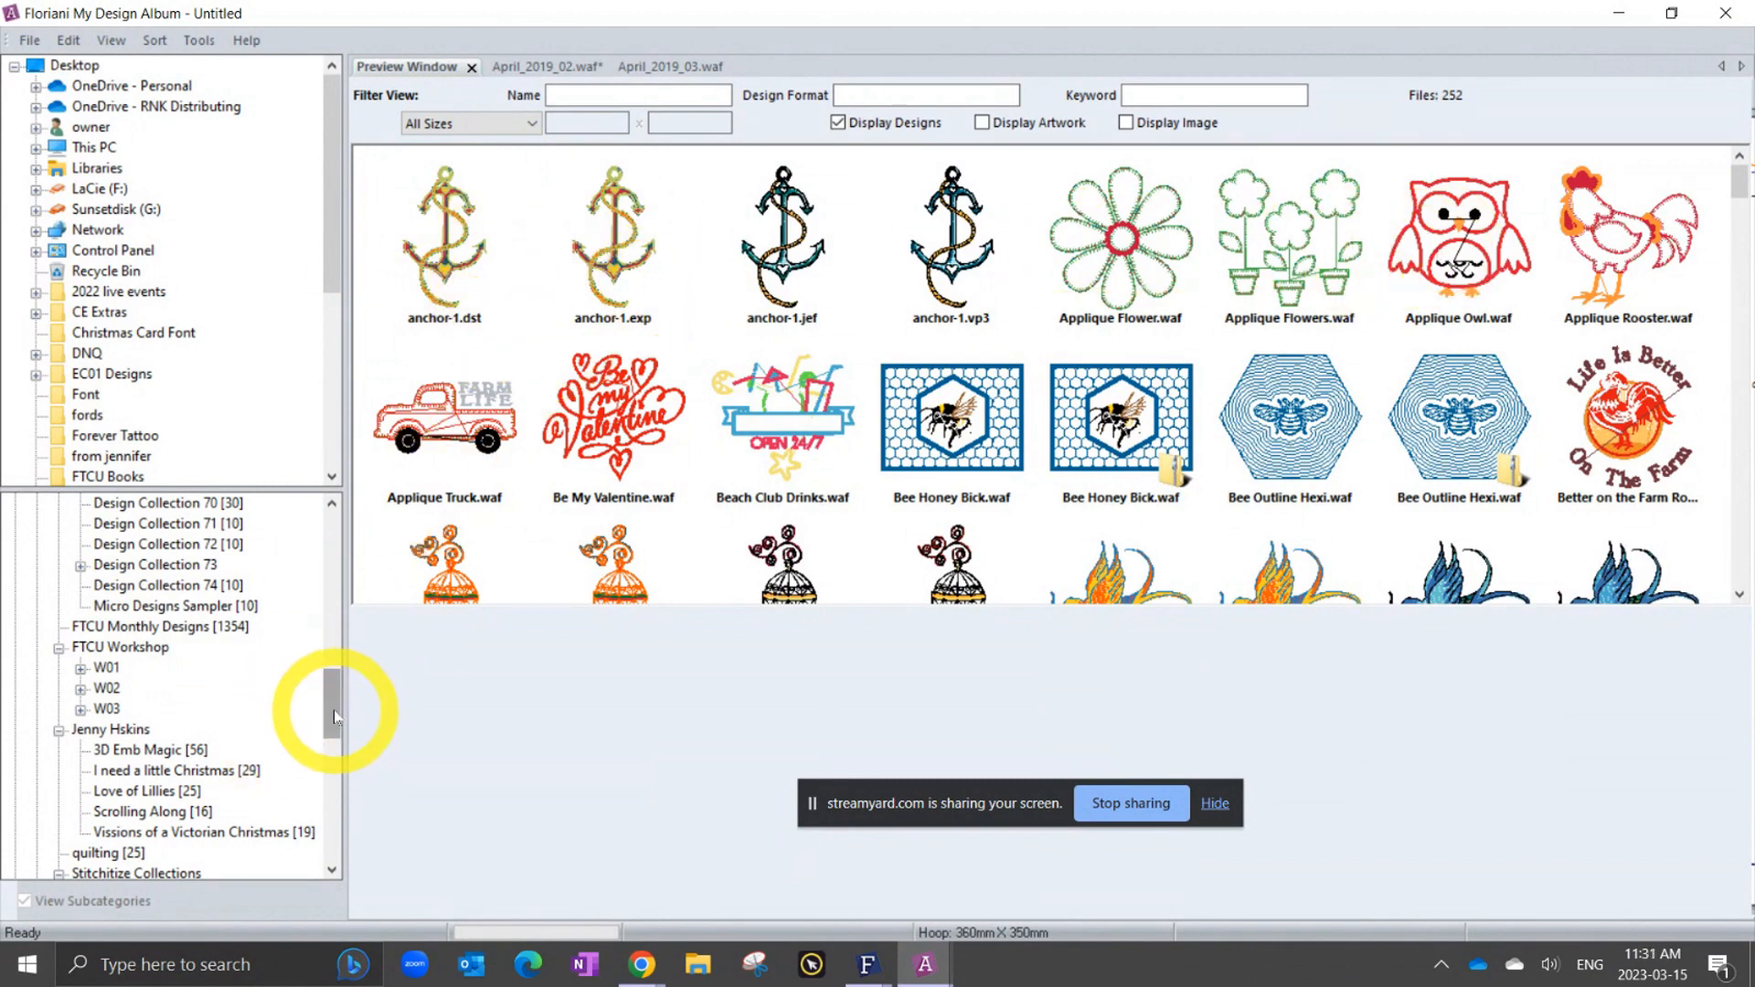
# Review the general options and the design formats selected for viewing in Preferences, and accept the dialog.
pyautogui.moveTo(333, 710); pyautogui.dragTo(333, 434)
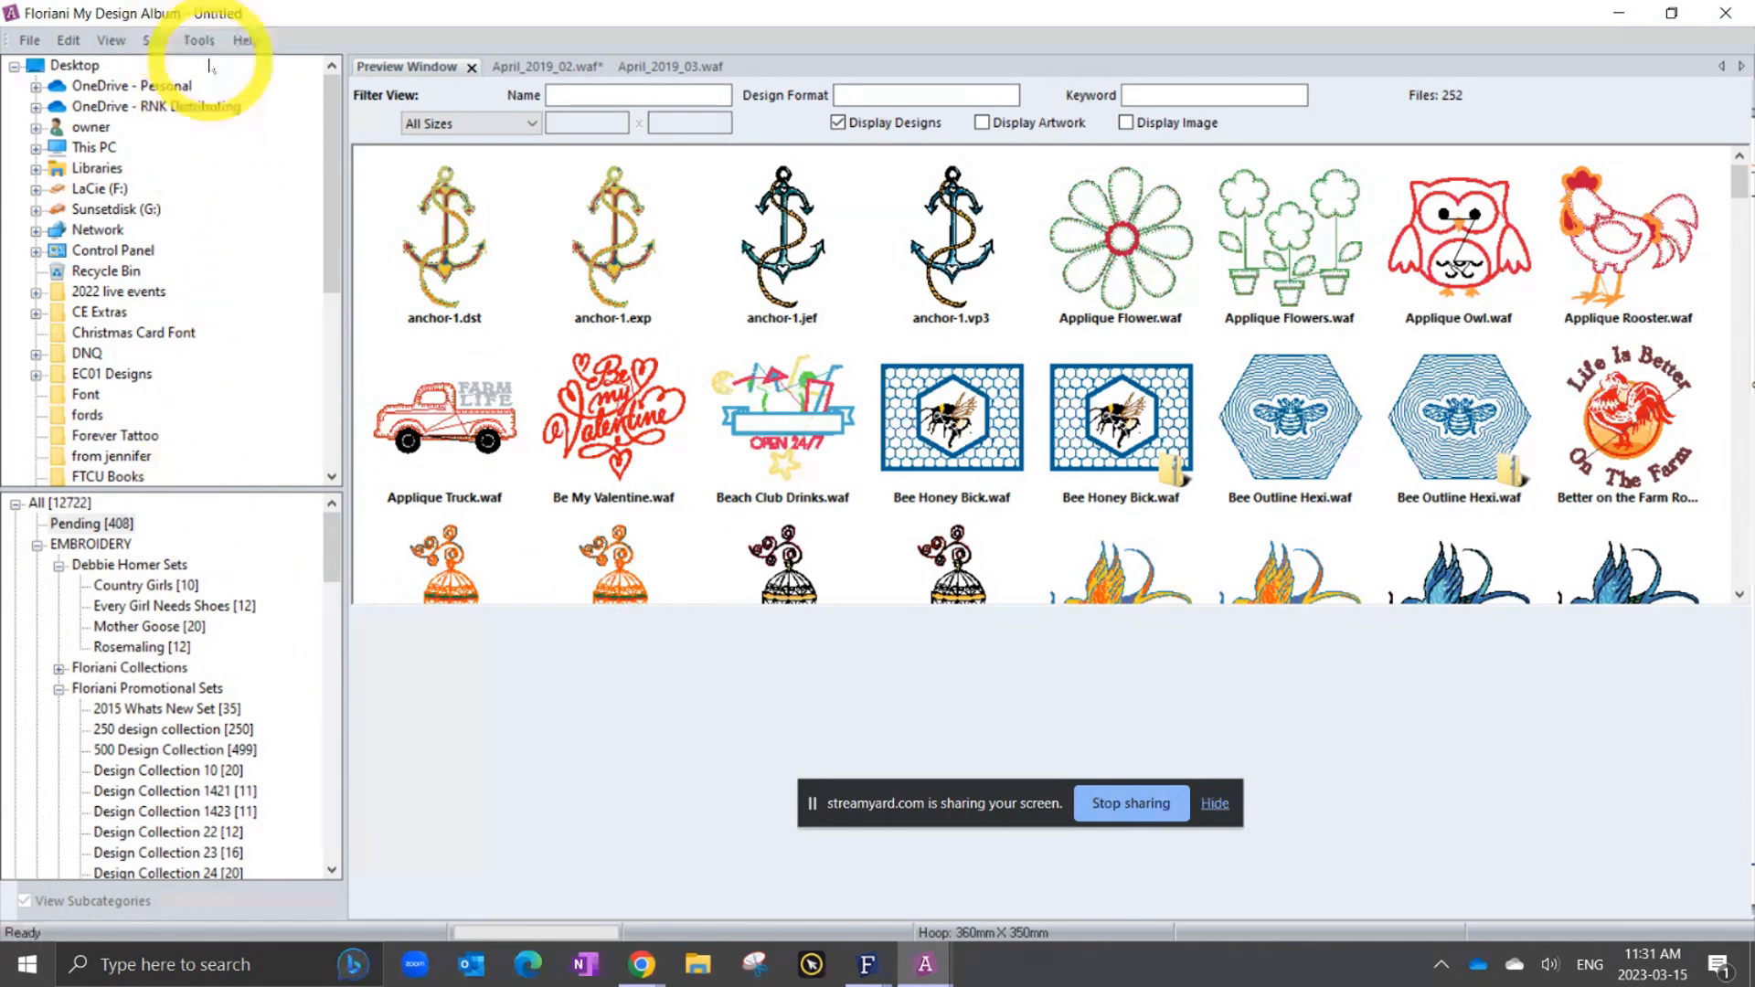
pyautogui.click(200, 41)
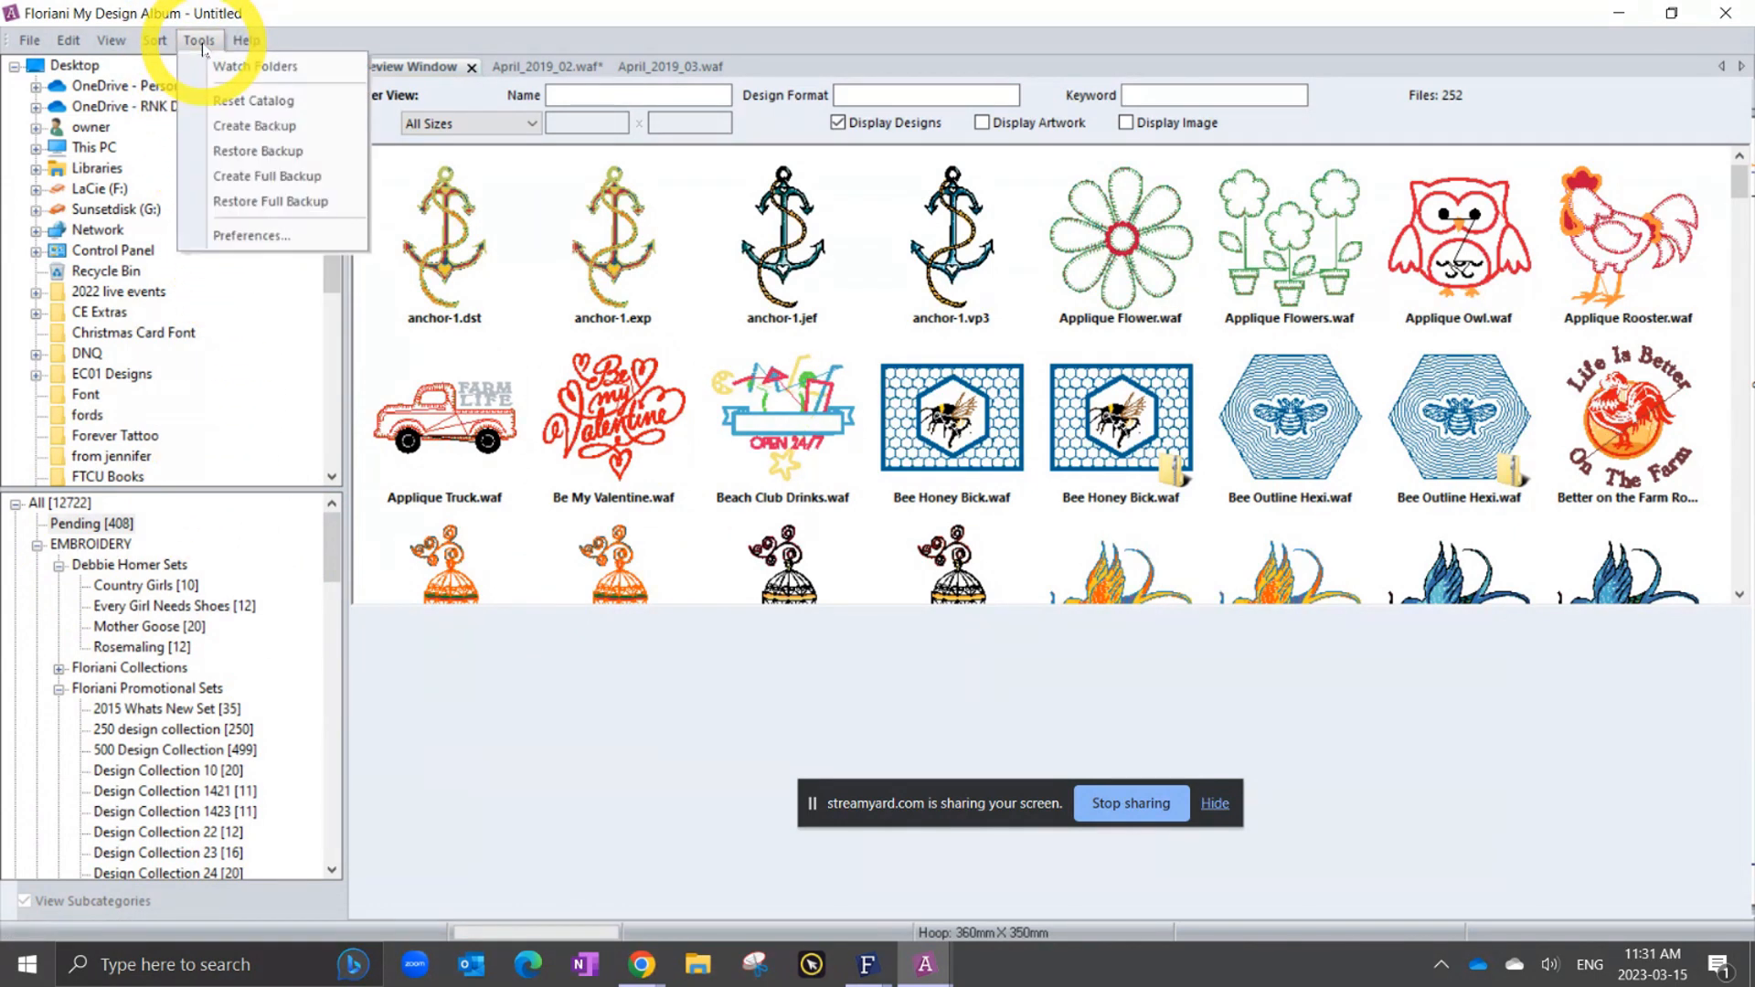
pyautogui.click(223, 235)
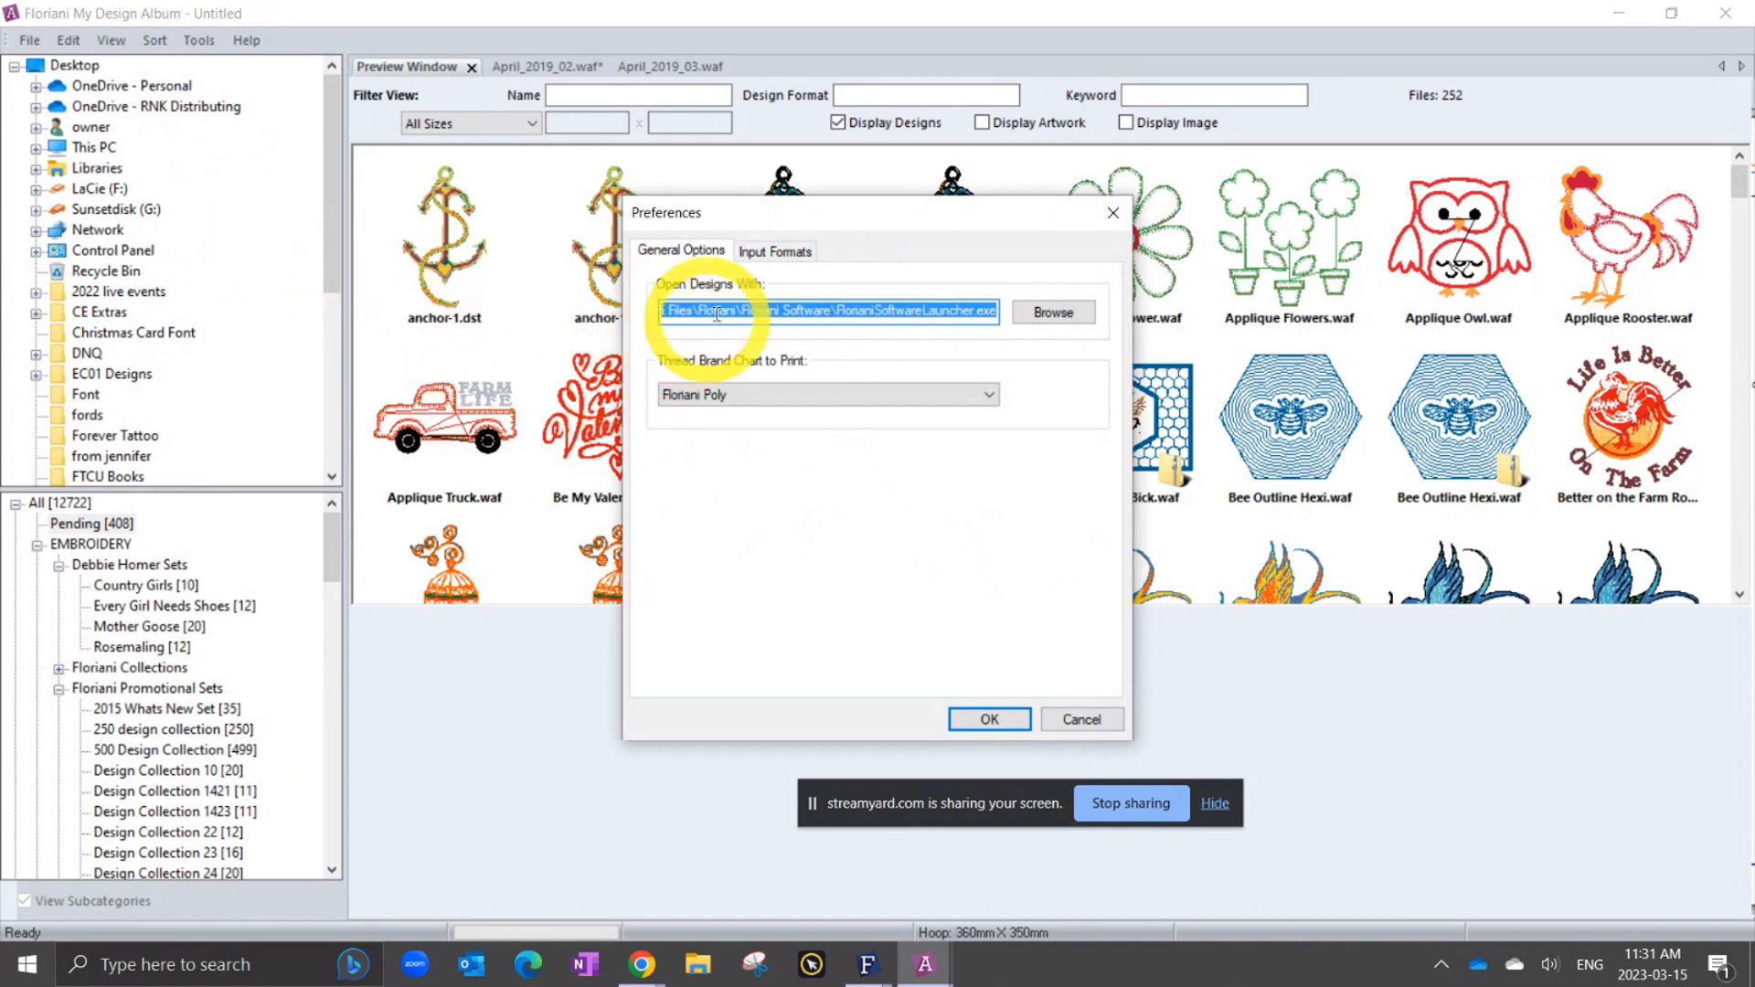
pyautogui.click(772, 256)
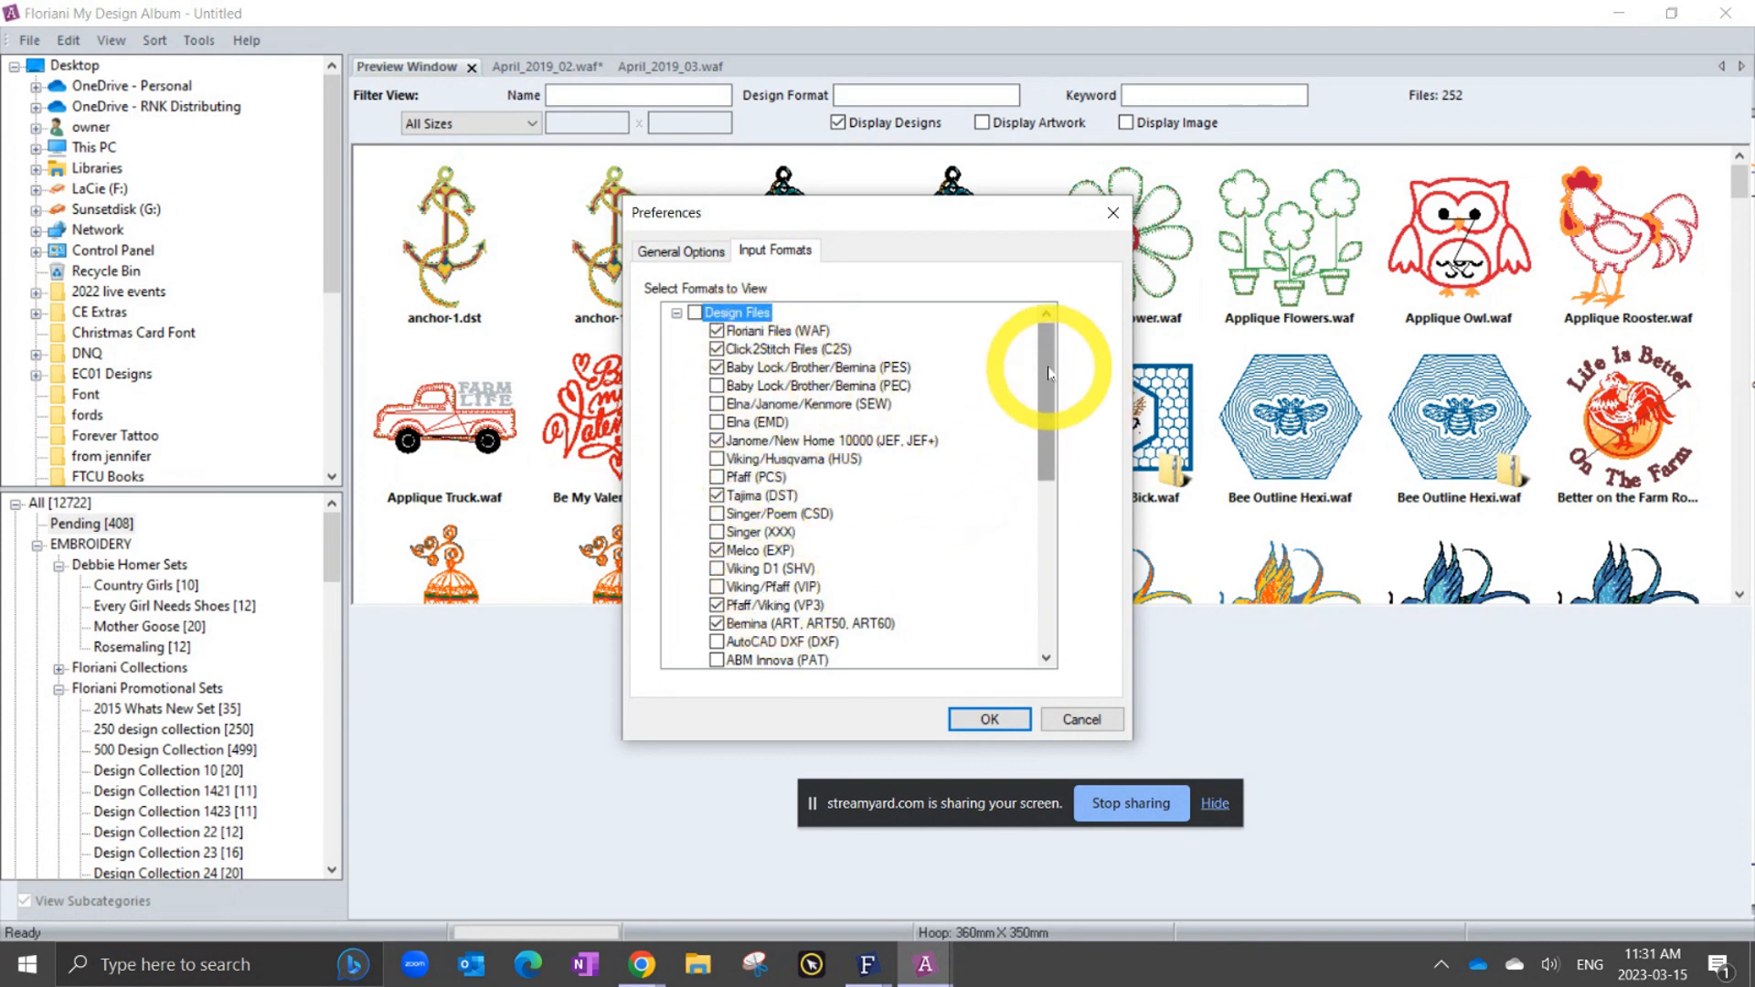
pyautogui.moveTo(1054, 384); pyautogui.dragTo(1035, 340)
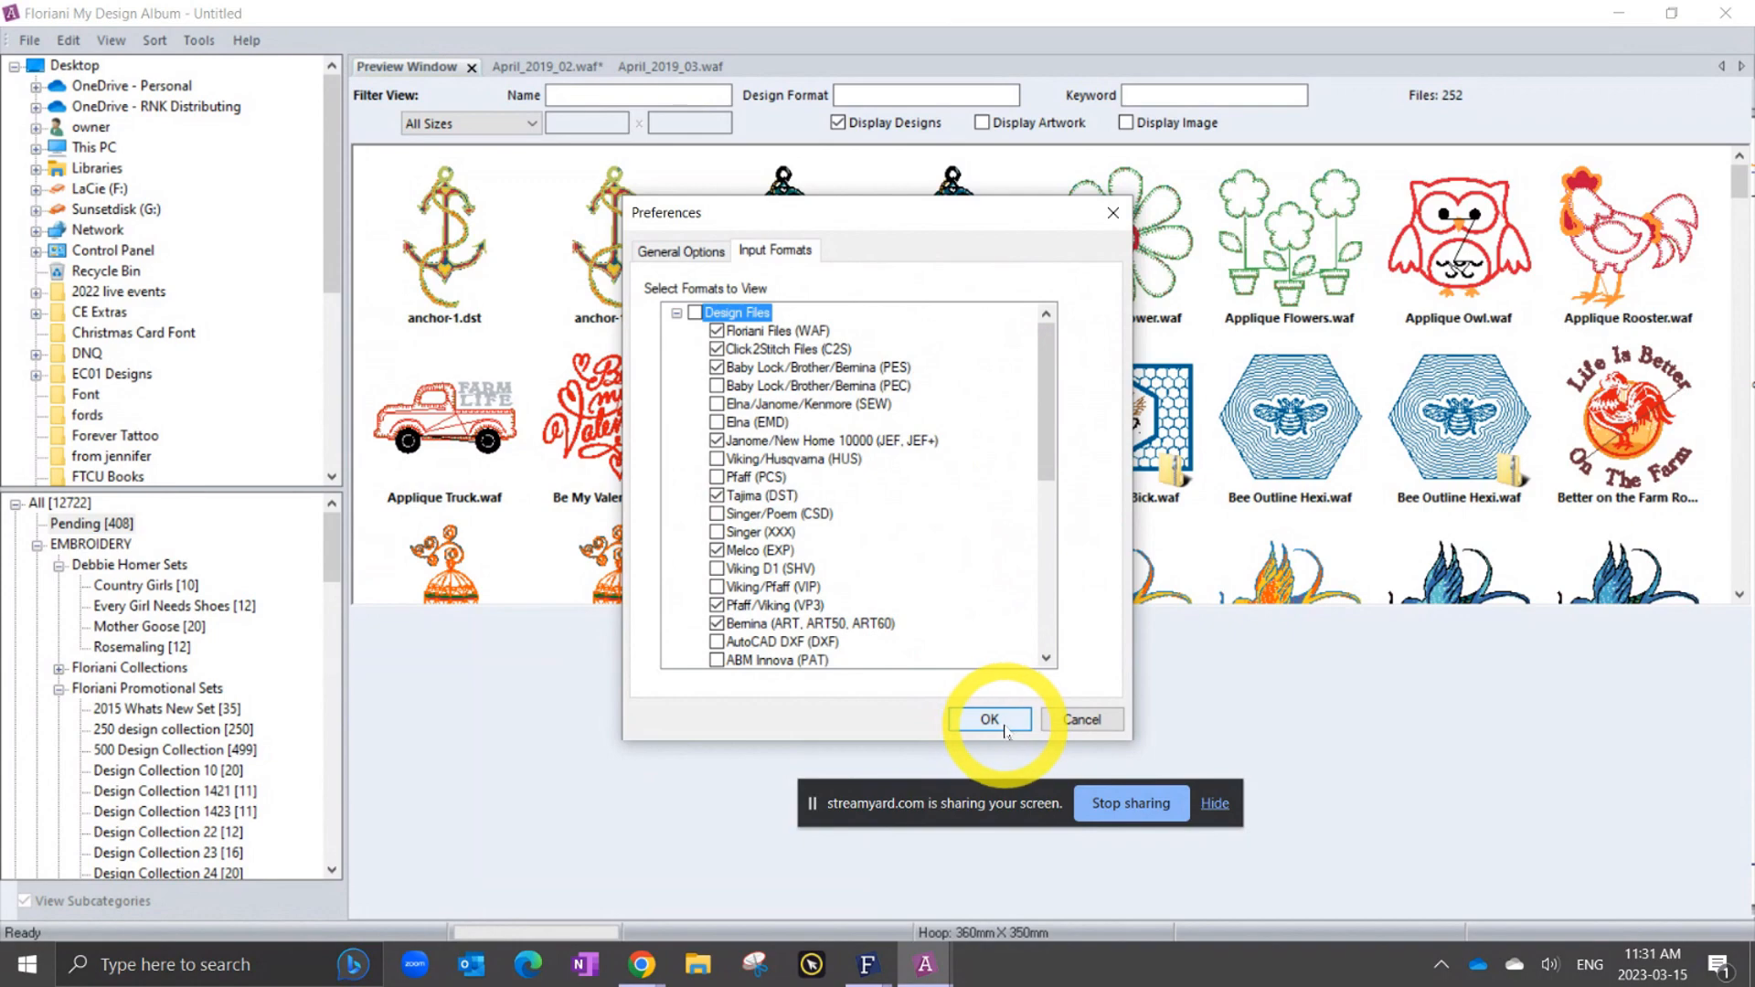
pyautogui.click(1005, 729)
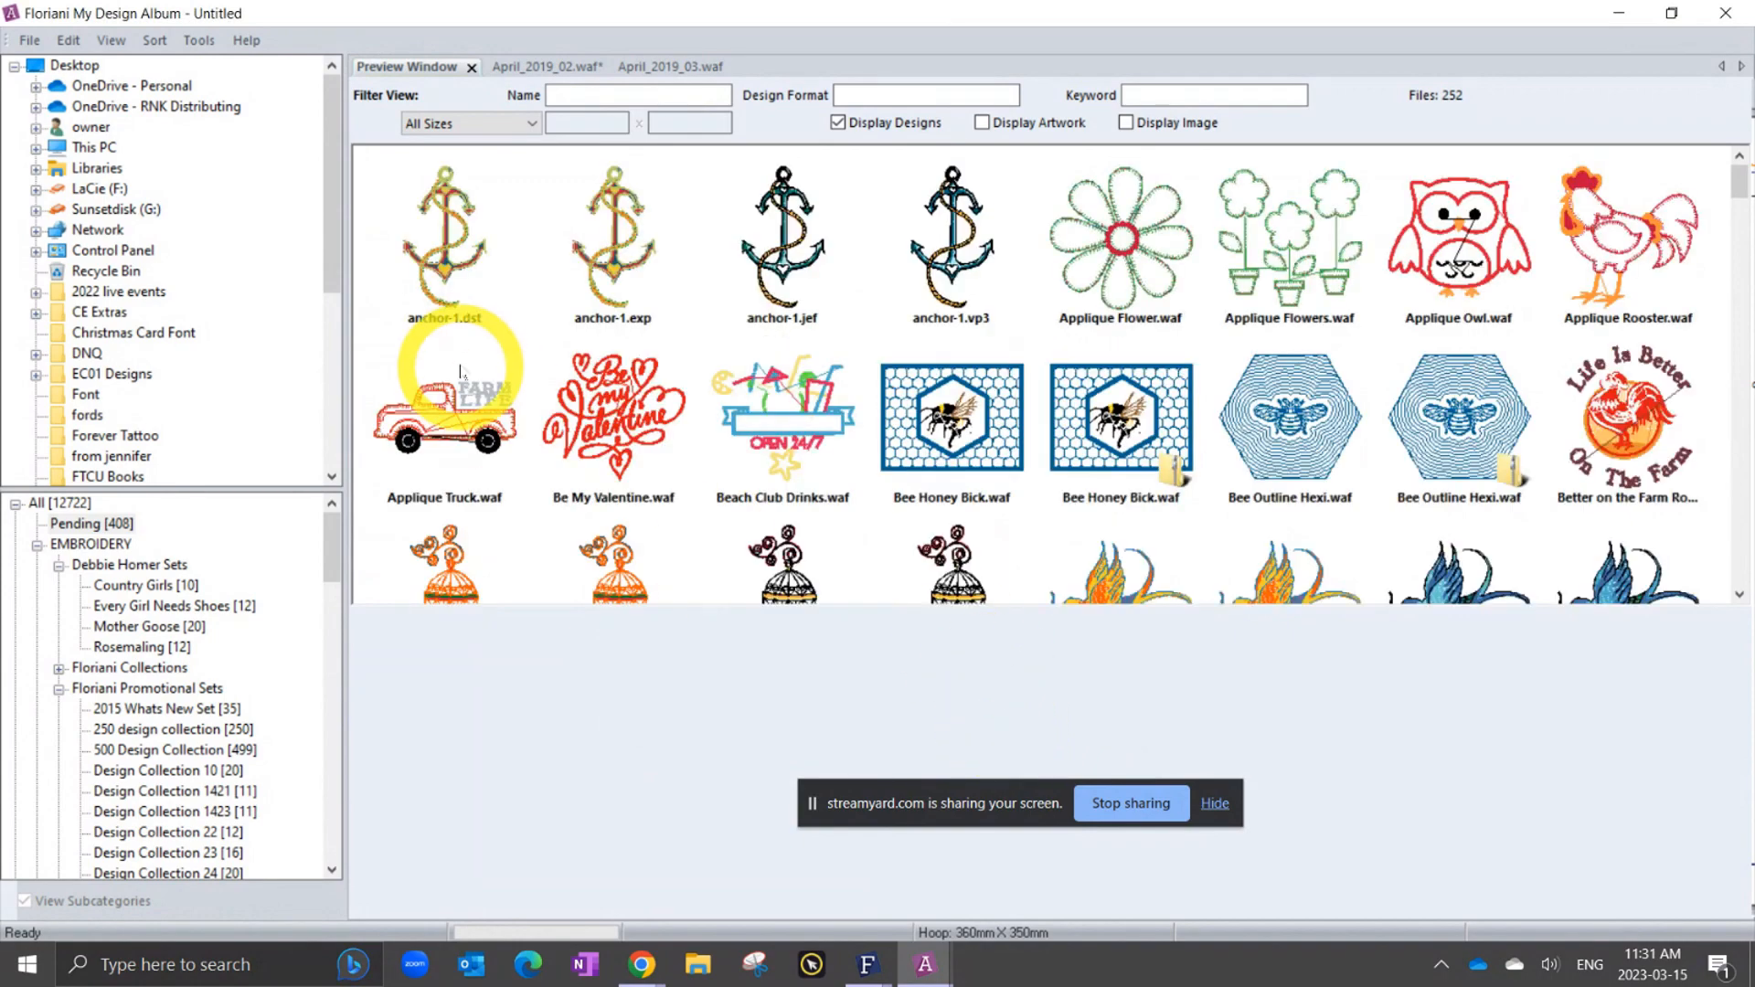
pyautogui.moveTo(460, 370)
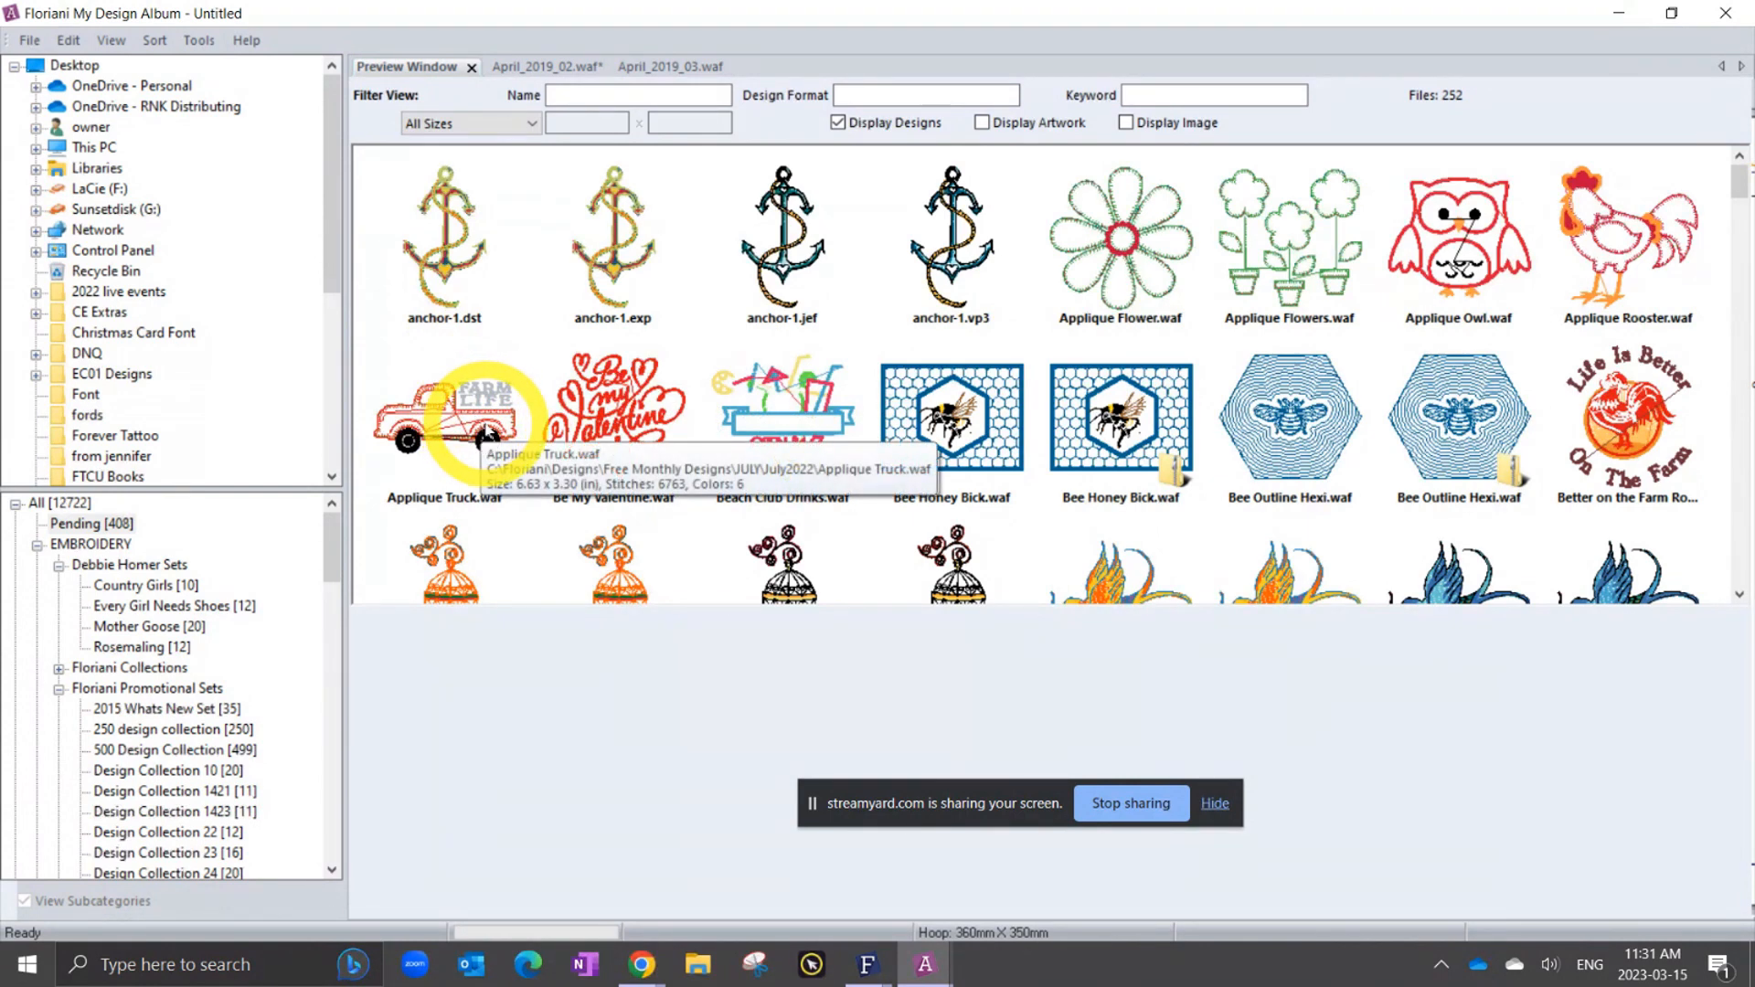
# Switch to Microsoft Edge, load rnksoftware.club and open the My Design Album page from the software list.
pyautogui.click(530, 977)
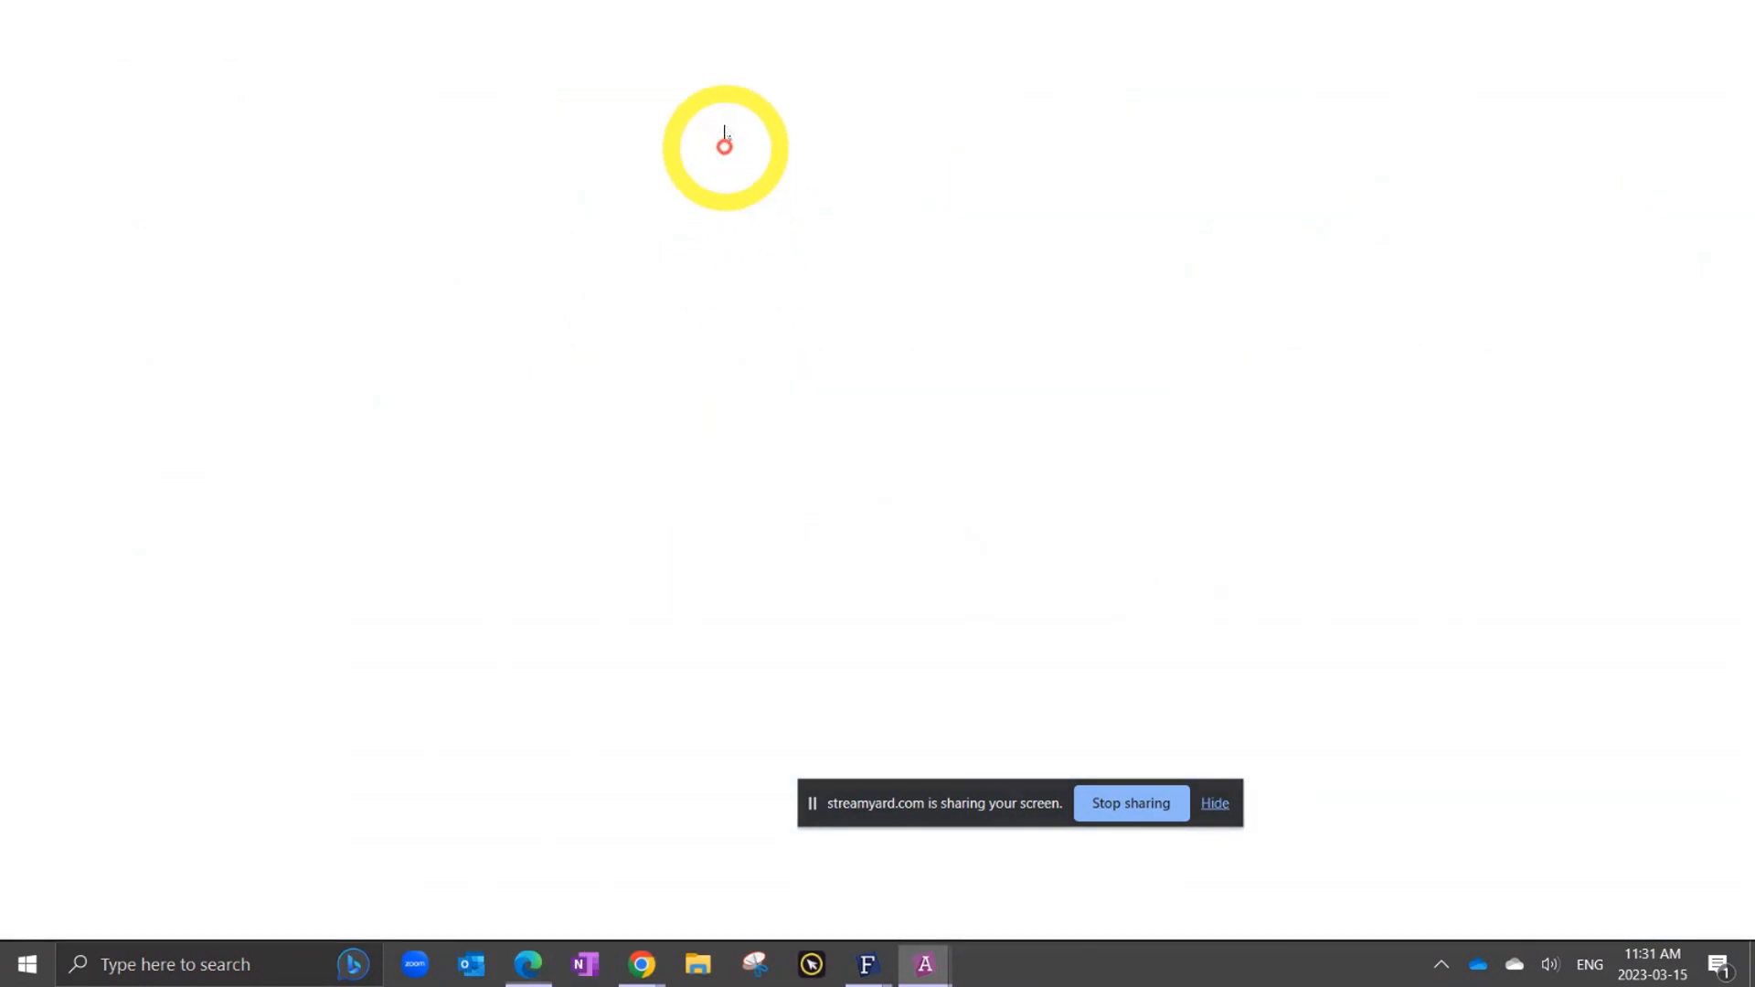
pyautogui.write('rnksoftware.club')
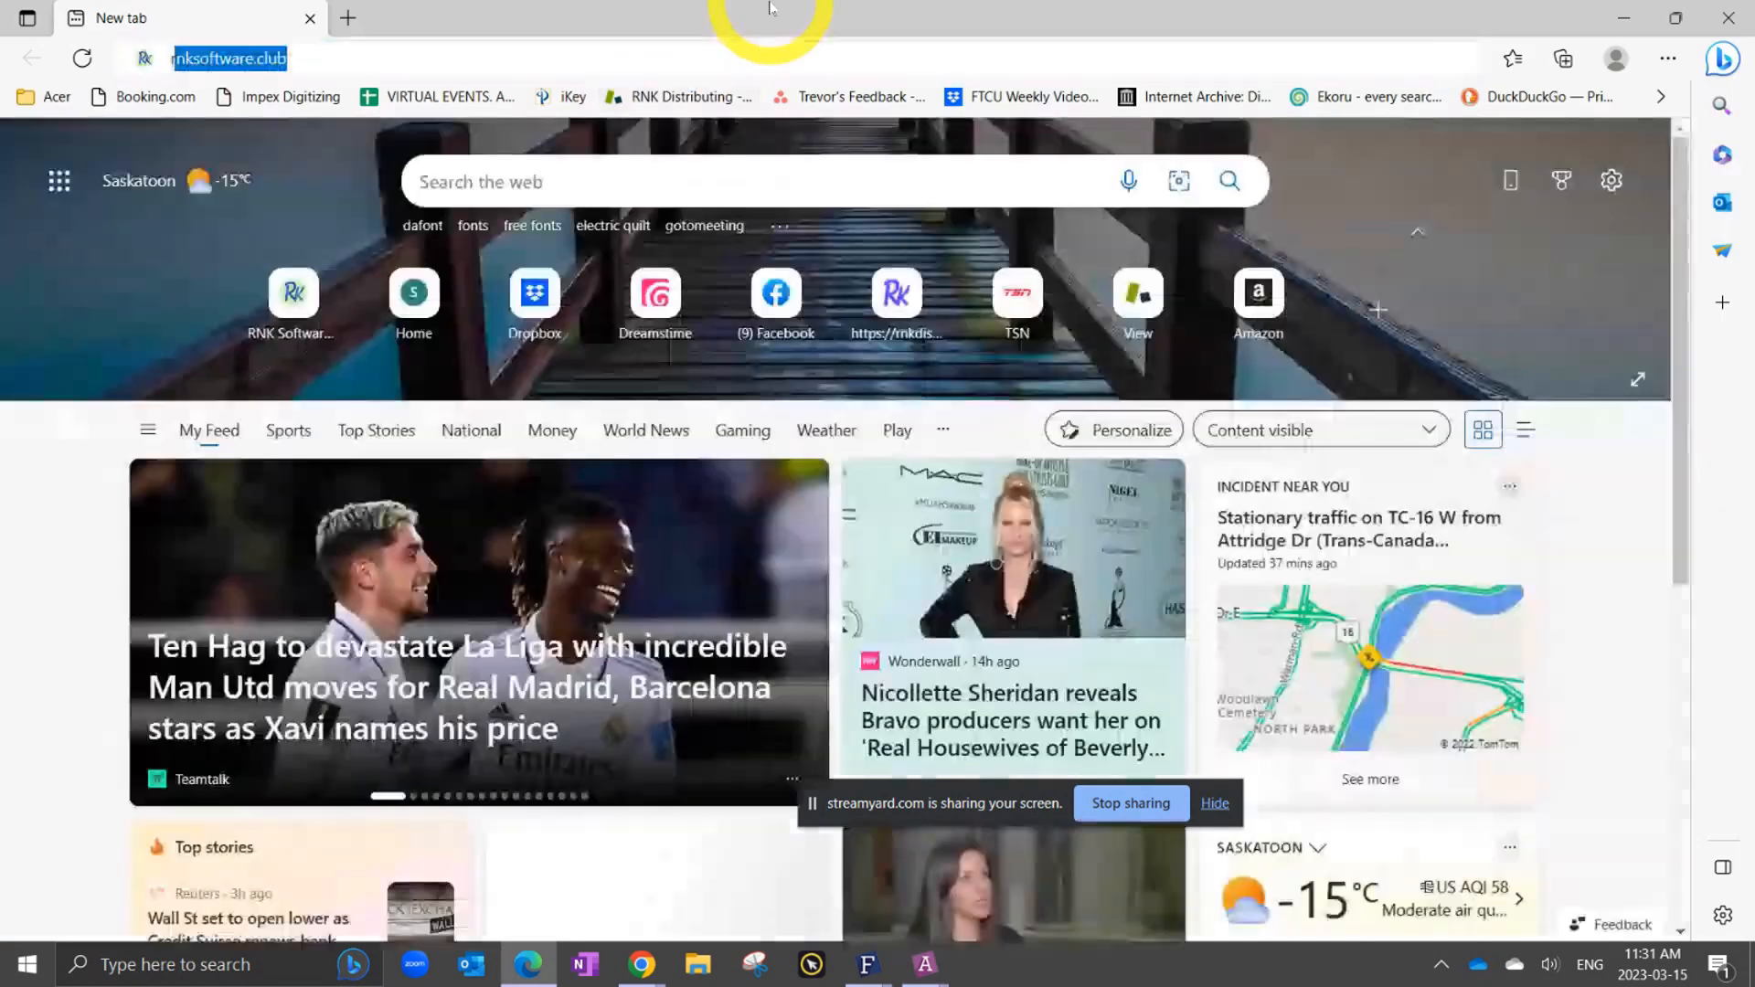
pyautogui.press('Return')
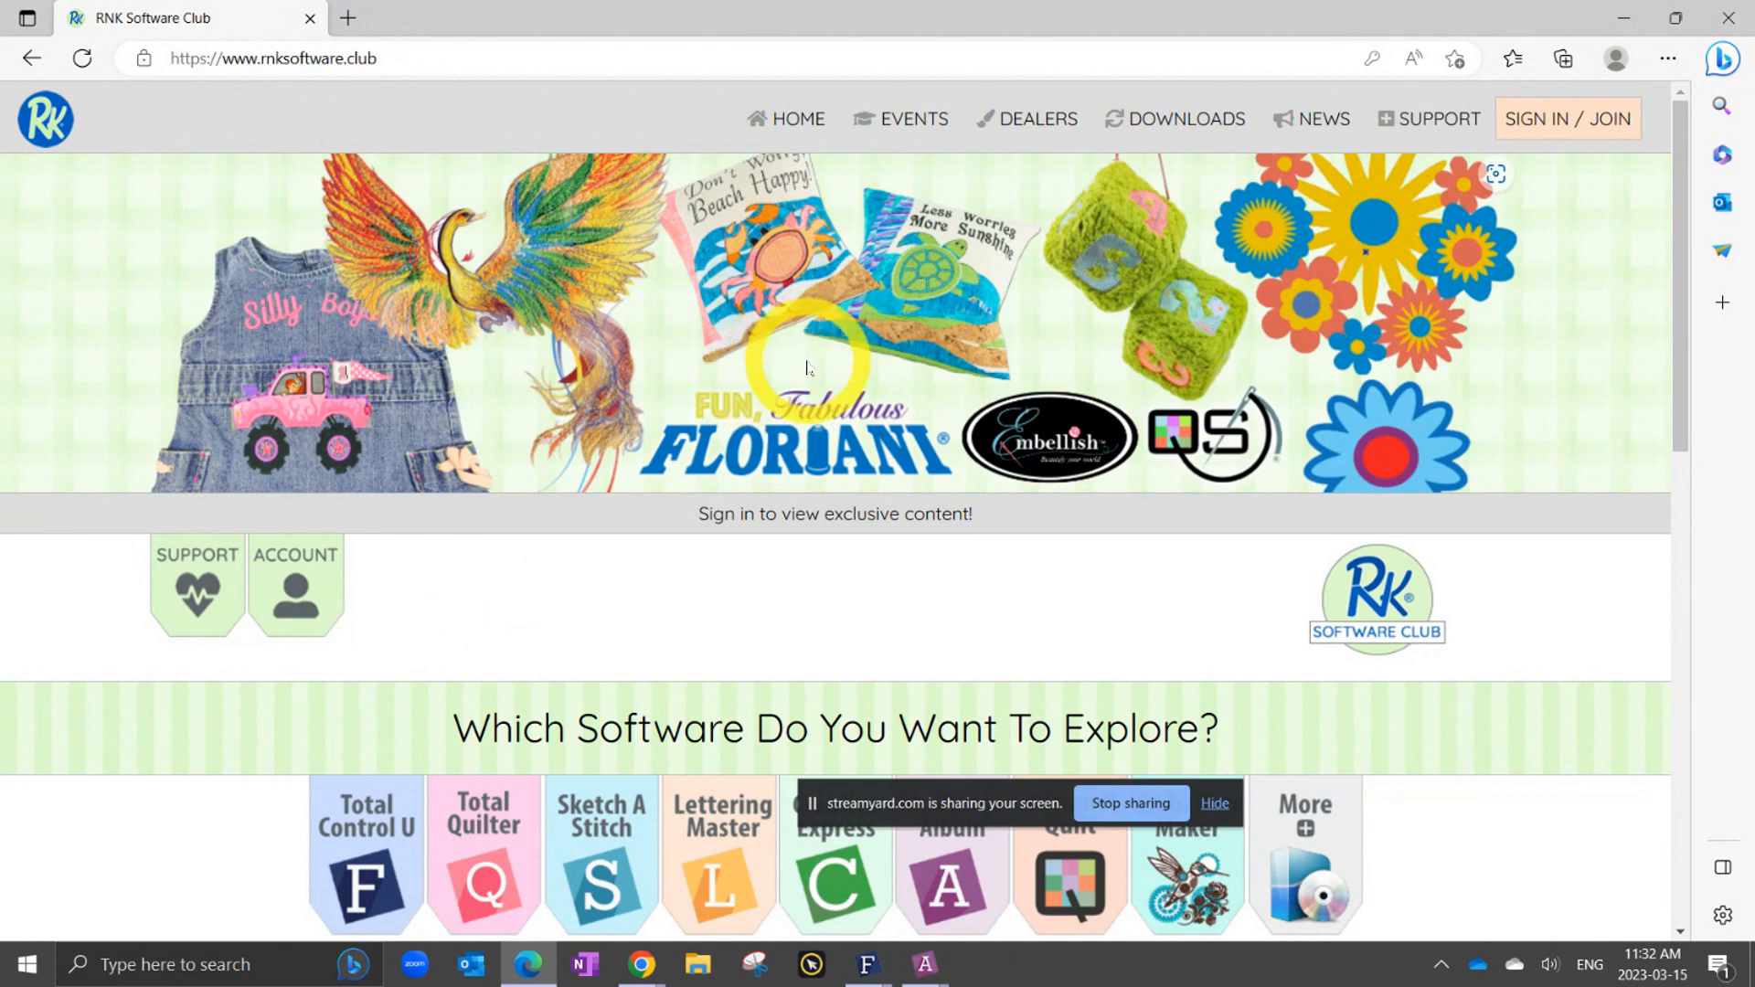
pyautogui.scroll(-3, 807, 378)
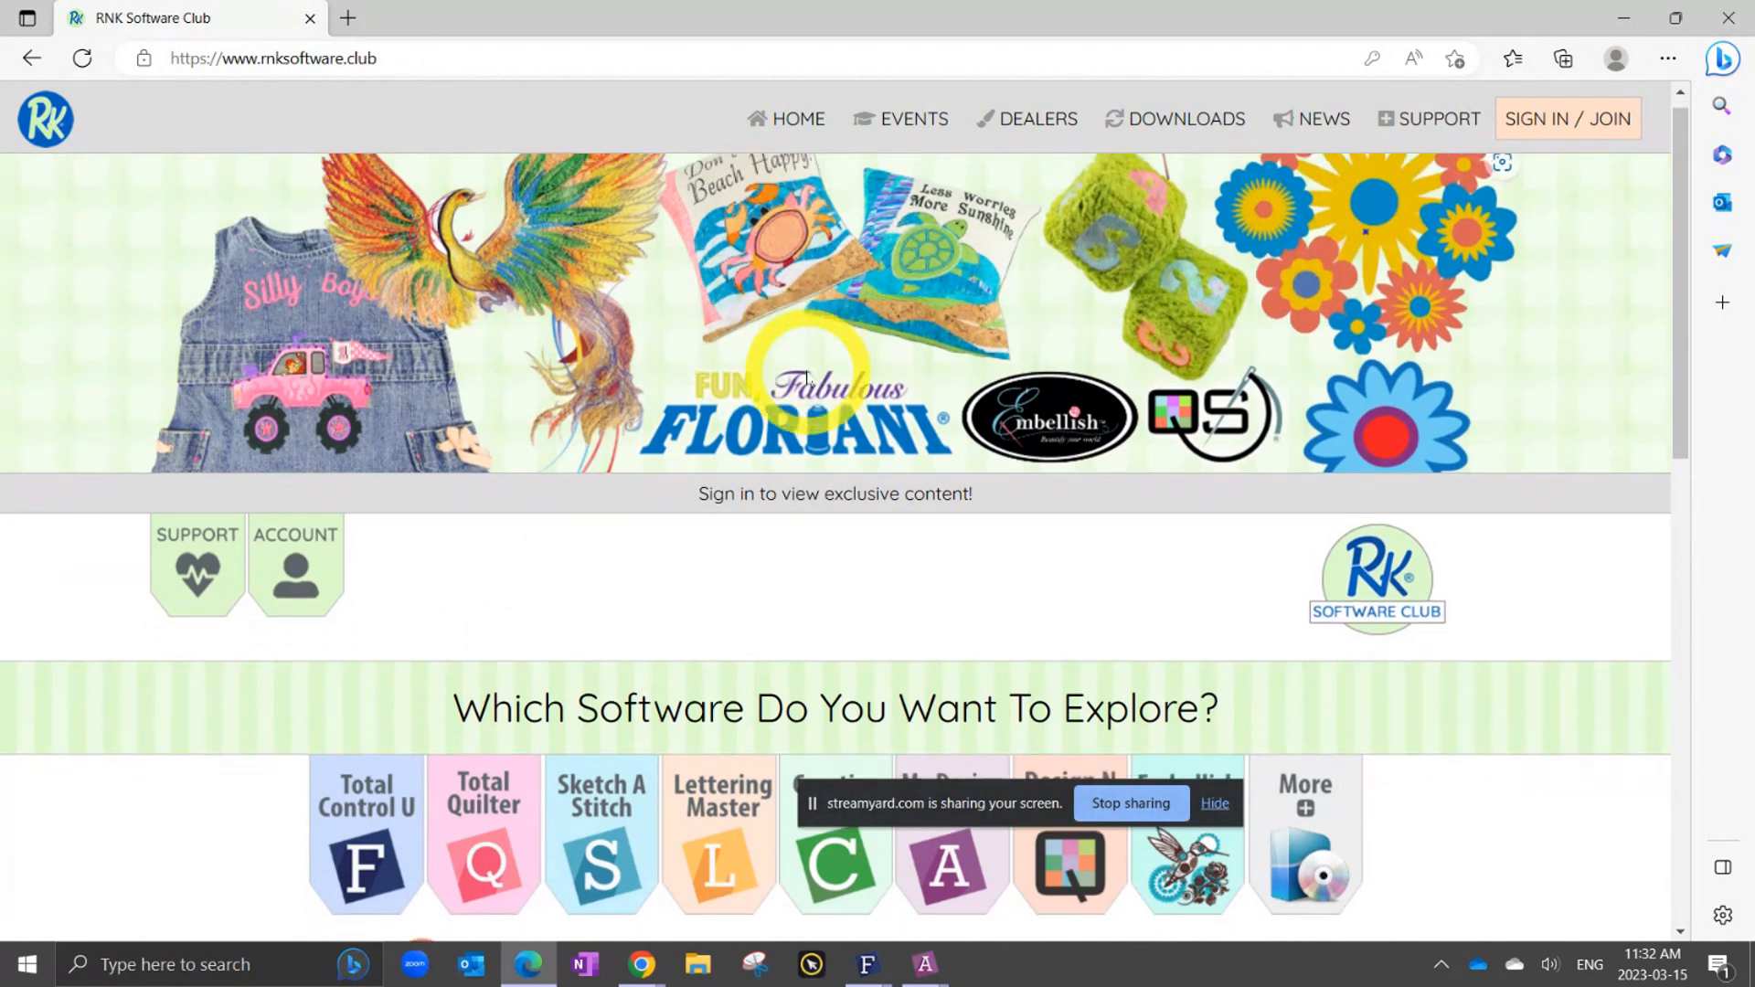
pyautogui.scroll(-1, 1372, 372)
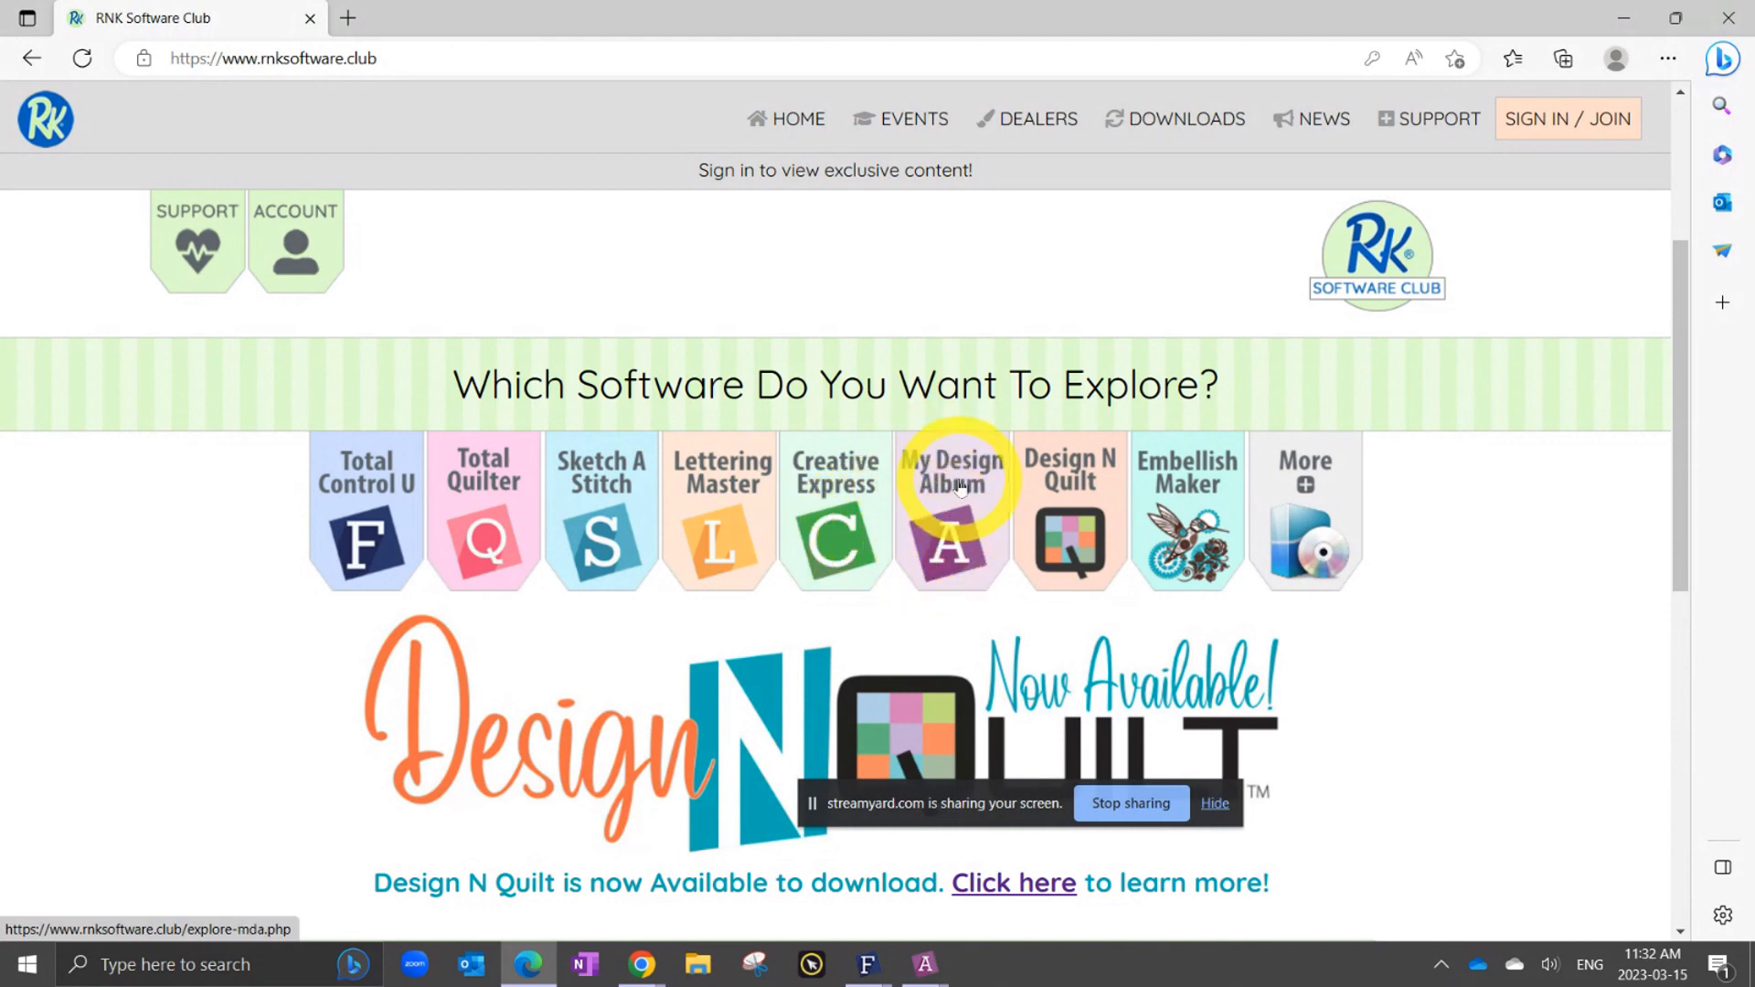
pyautogui.click(951, 509)
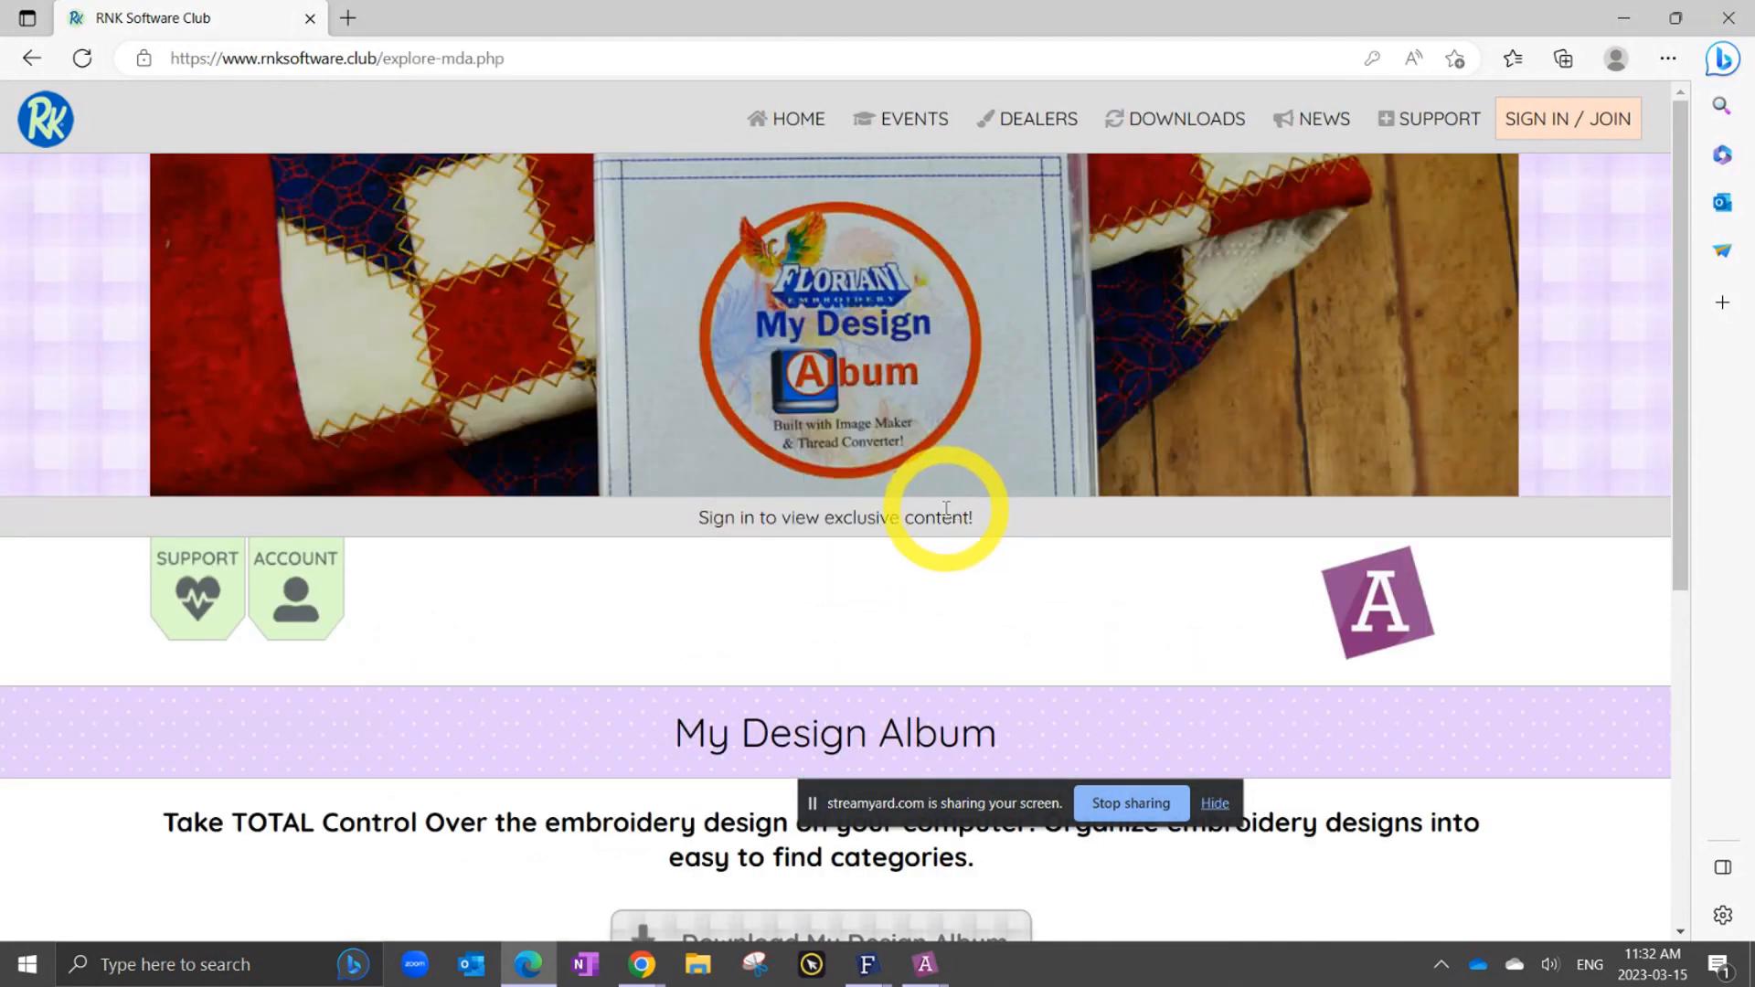
# Look through the resources on the My Design Album page and open its Training Videos page.
pyautogui.scroll(-3, 945, 509)
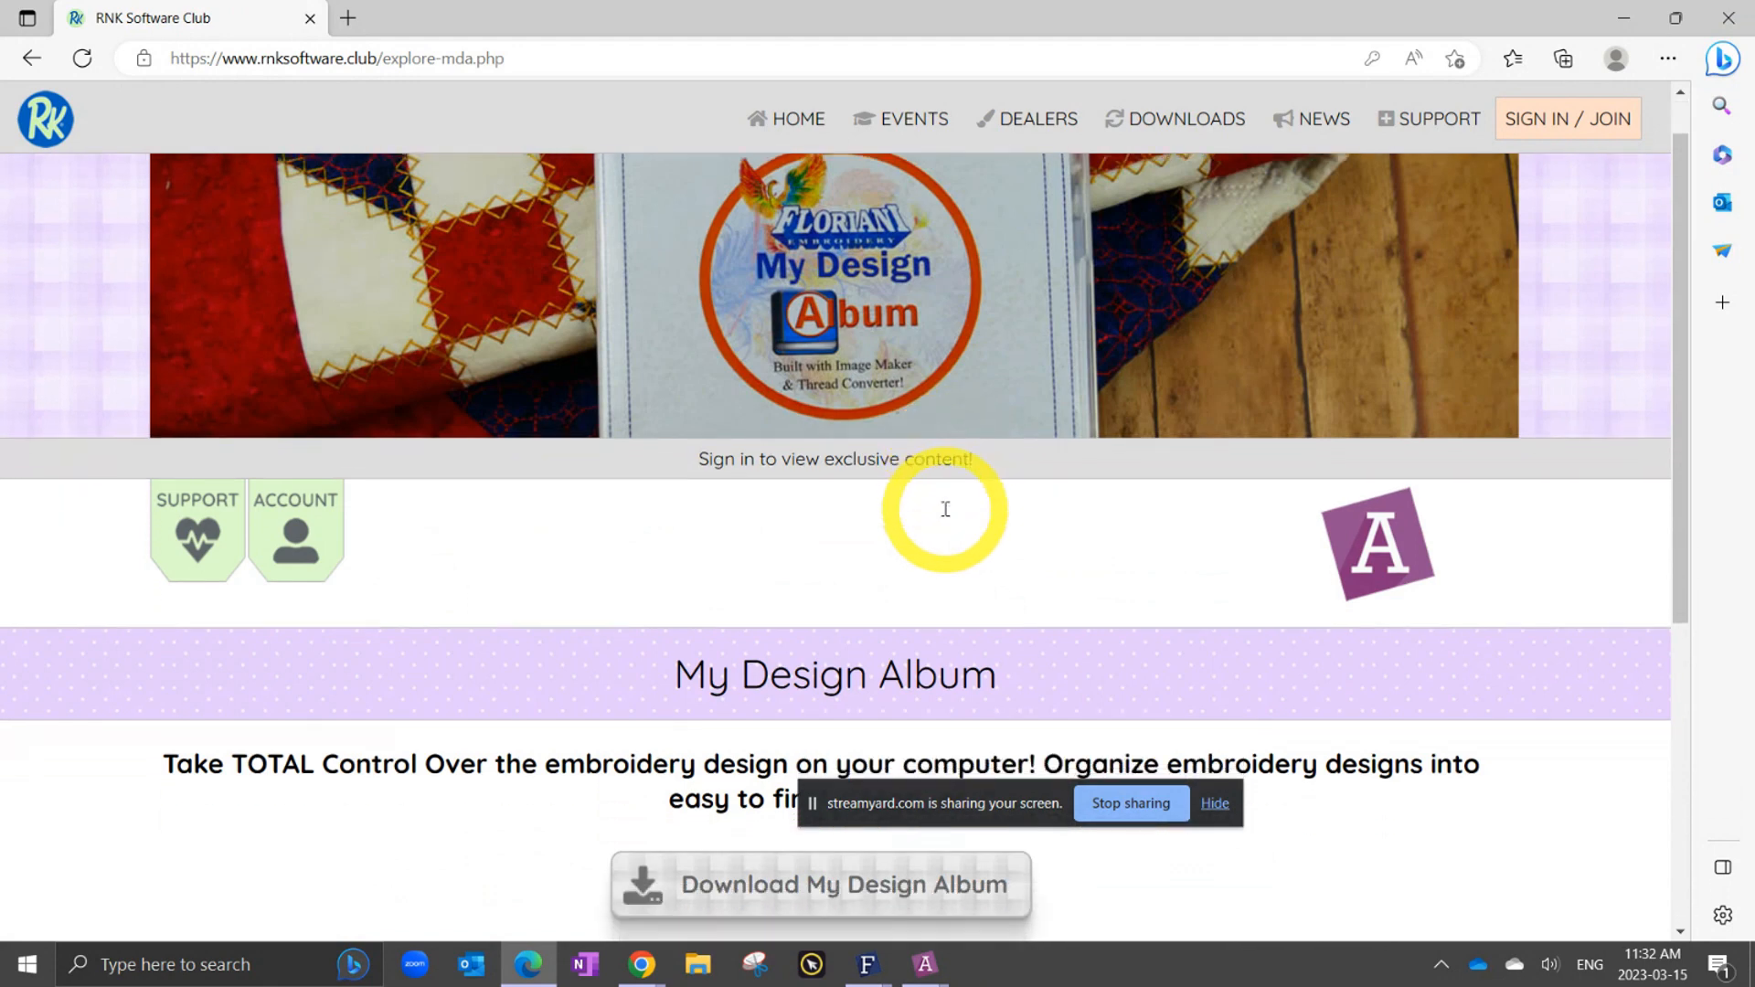
pyautogui.scroll(-3, 945, 505)
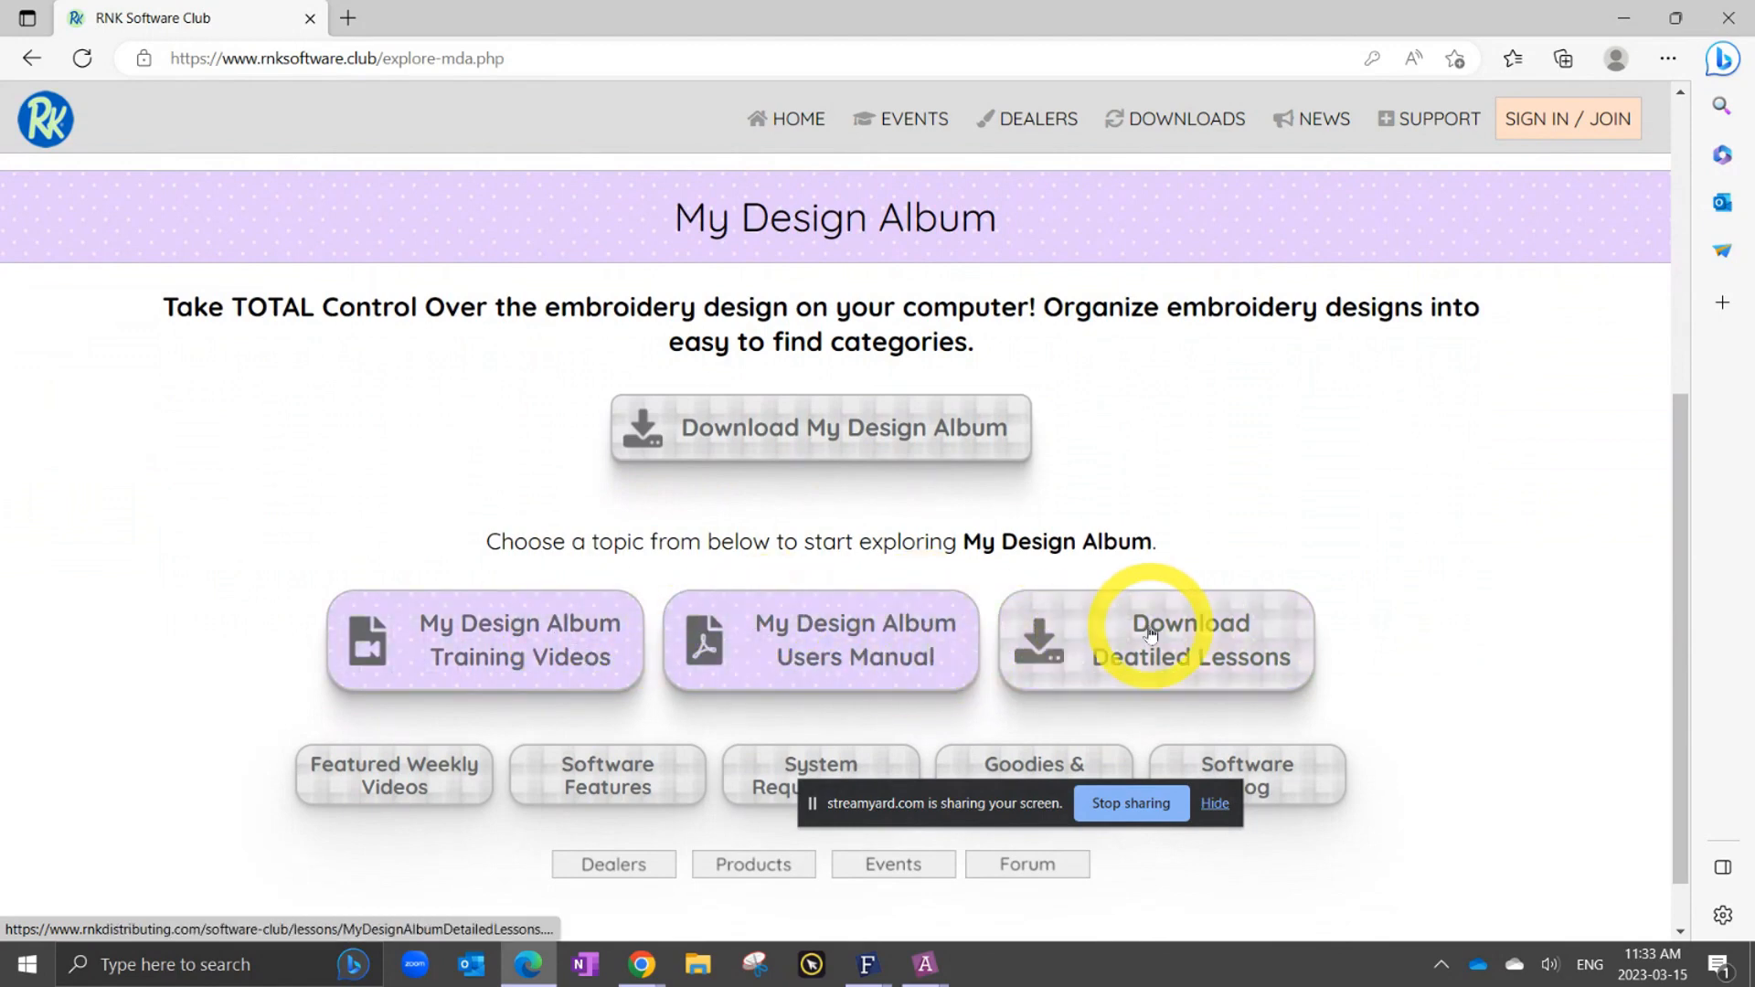
pyautogui.scroll(-1, 1150, 632)
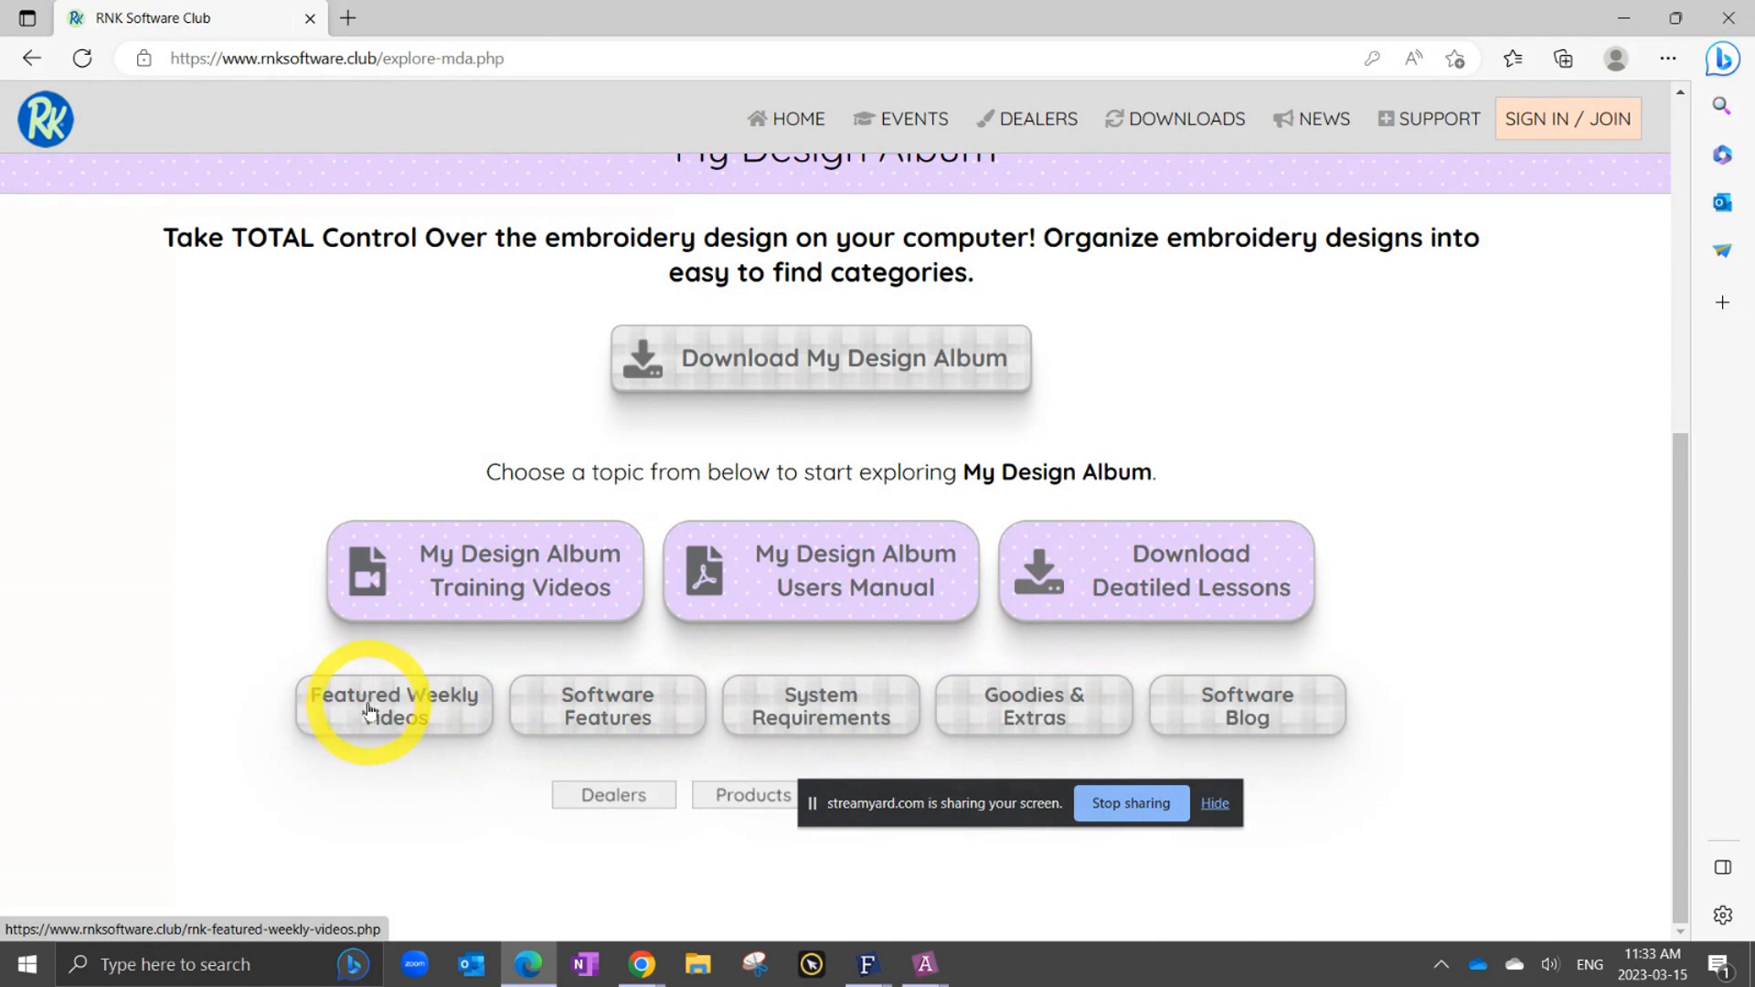
pyautogui.click(502, 554)
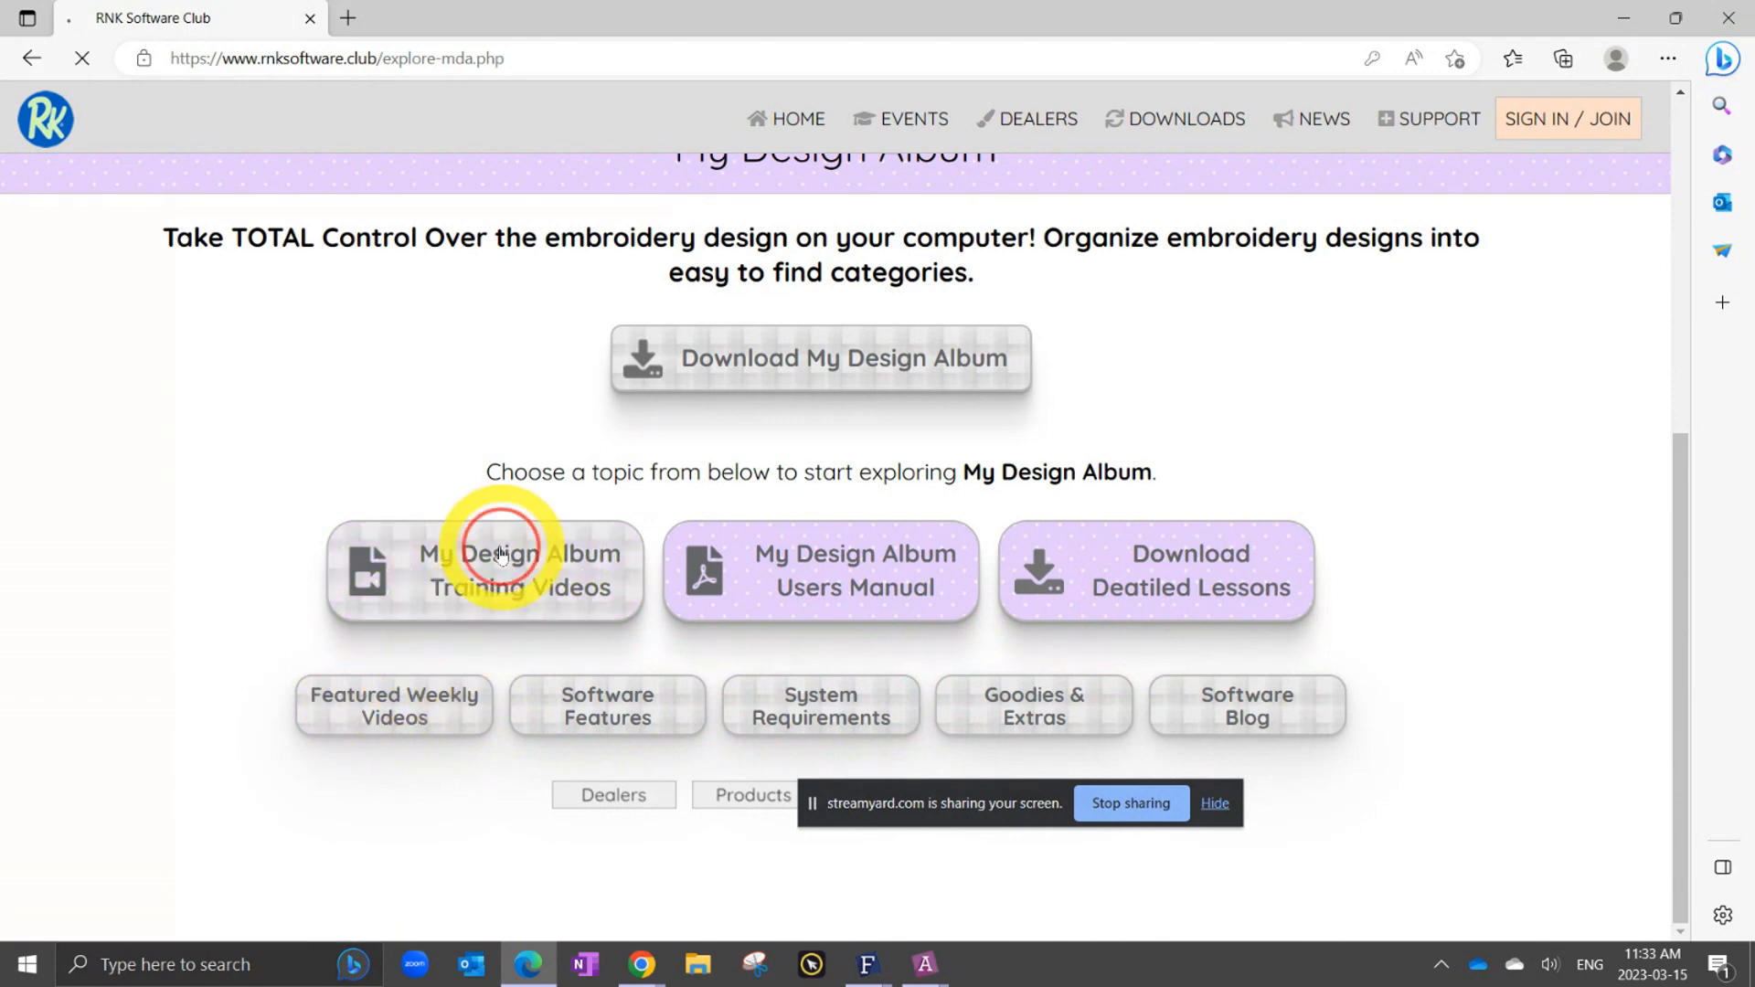
pyautogui.scroll(-2, 838, 484)
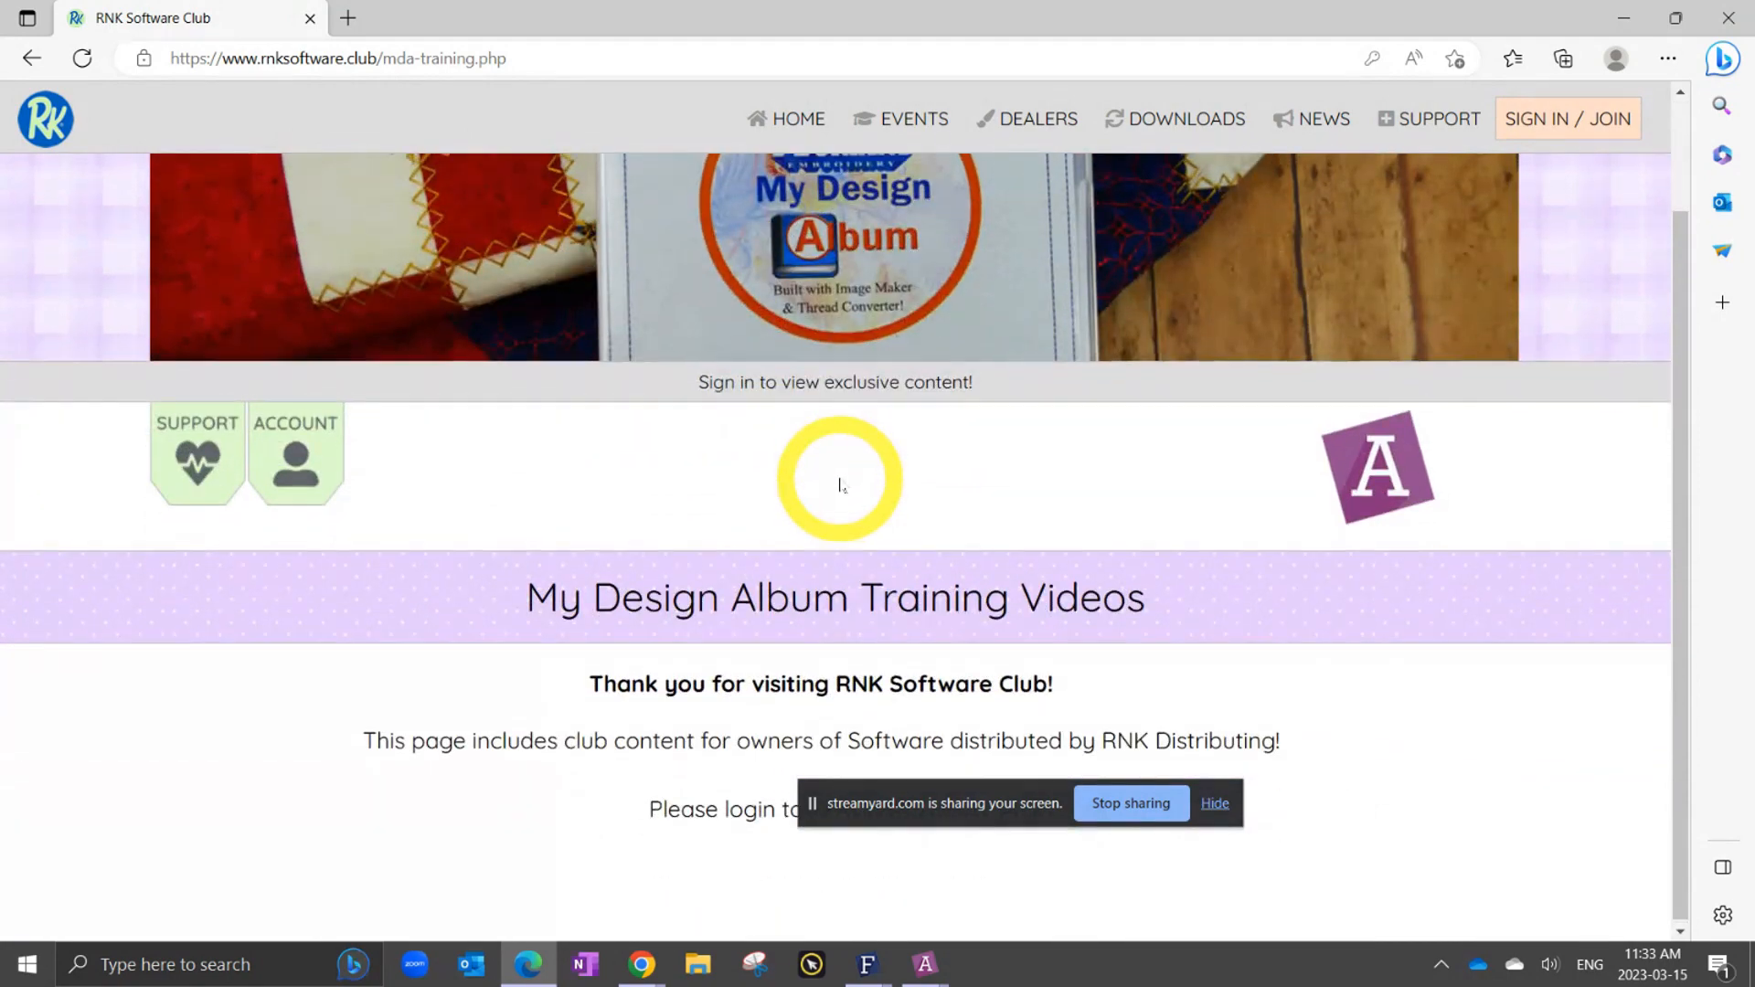
# Open the RNK Software Club Support page and examine the software, website and newsletter ticket options.
pyautogui.scroll(2, 838, 484)
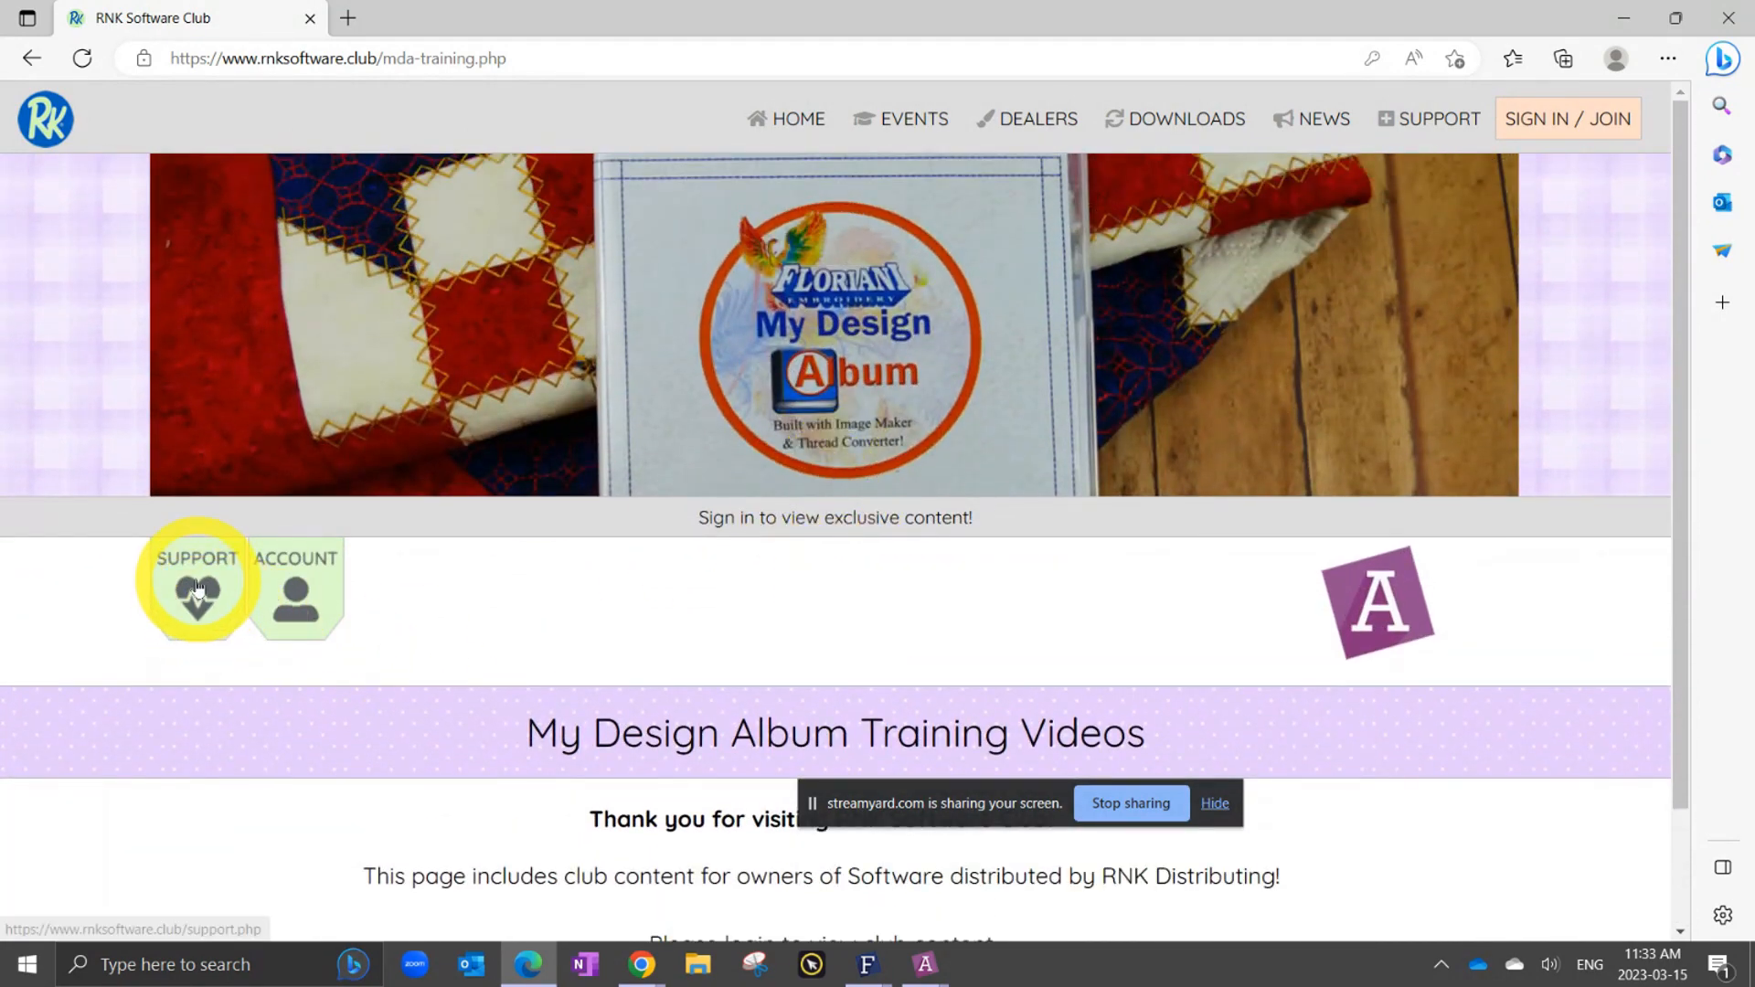
pyautogui.click(203, 605)
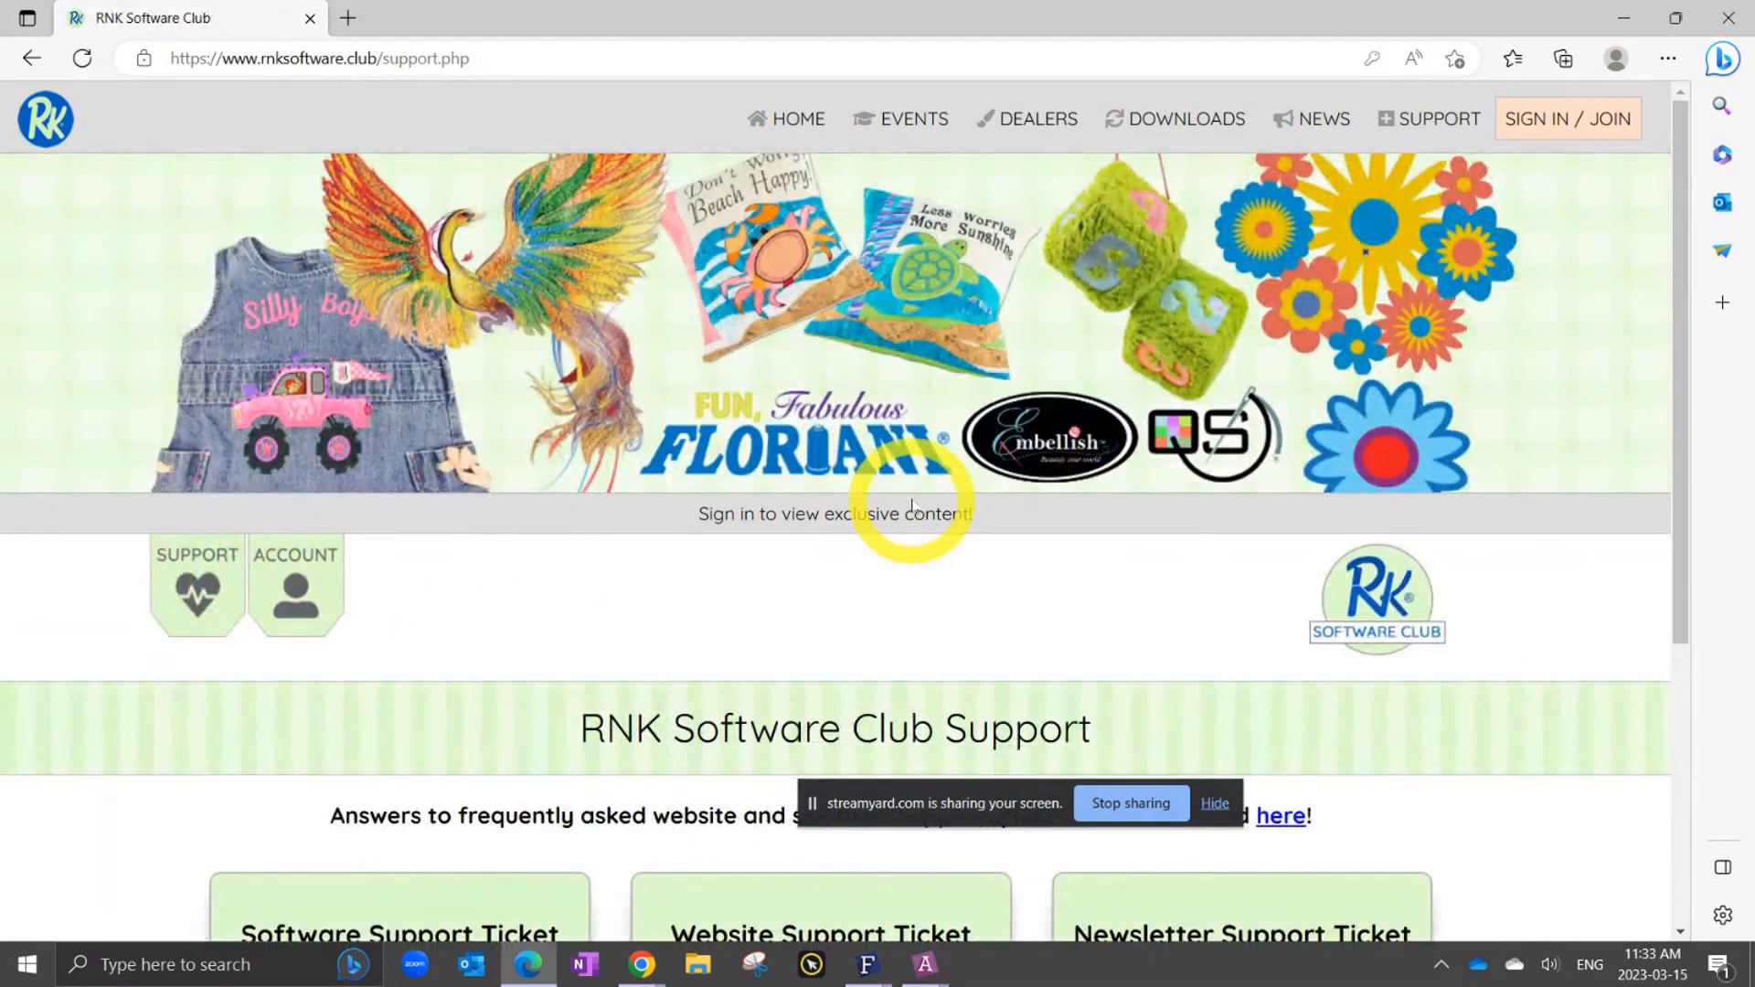
pyautogui.scroll(-5, 909, 512)
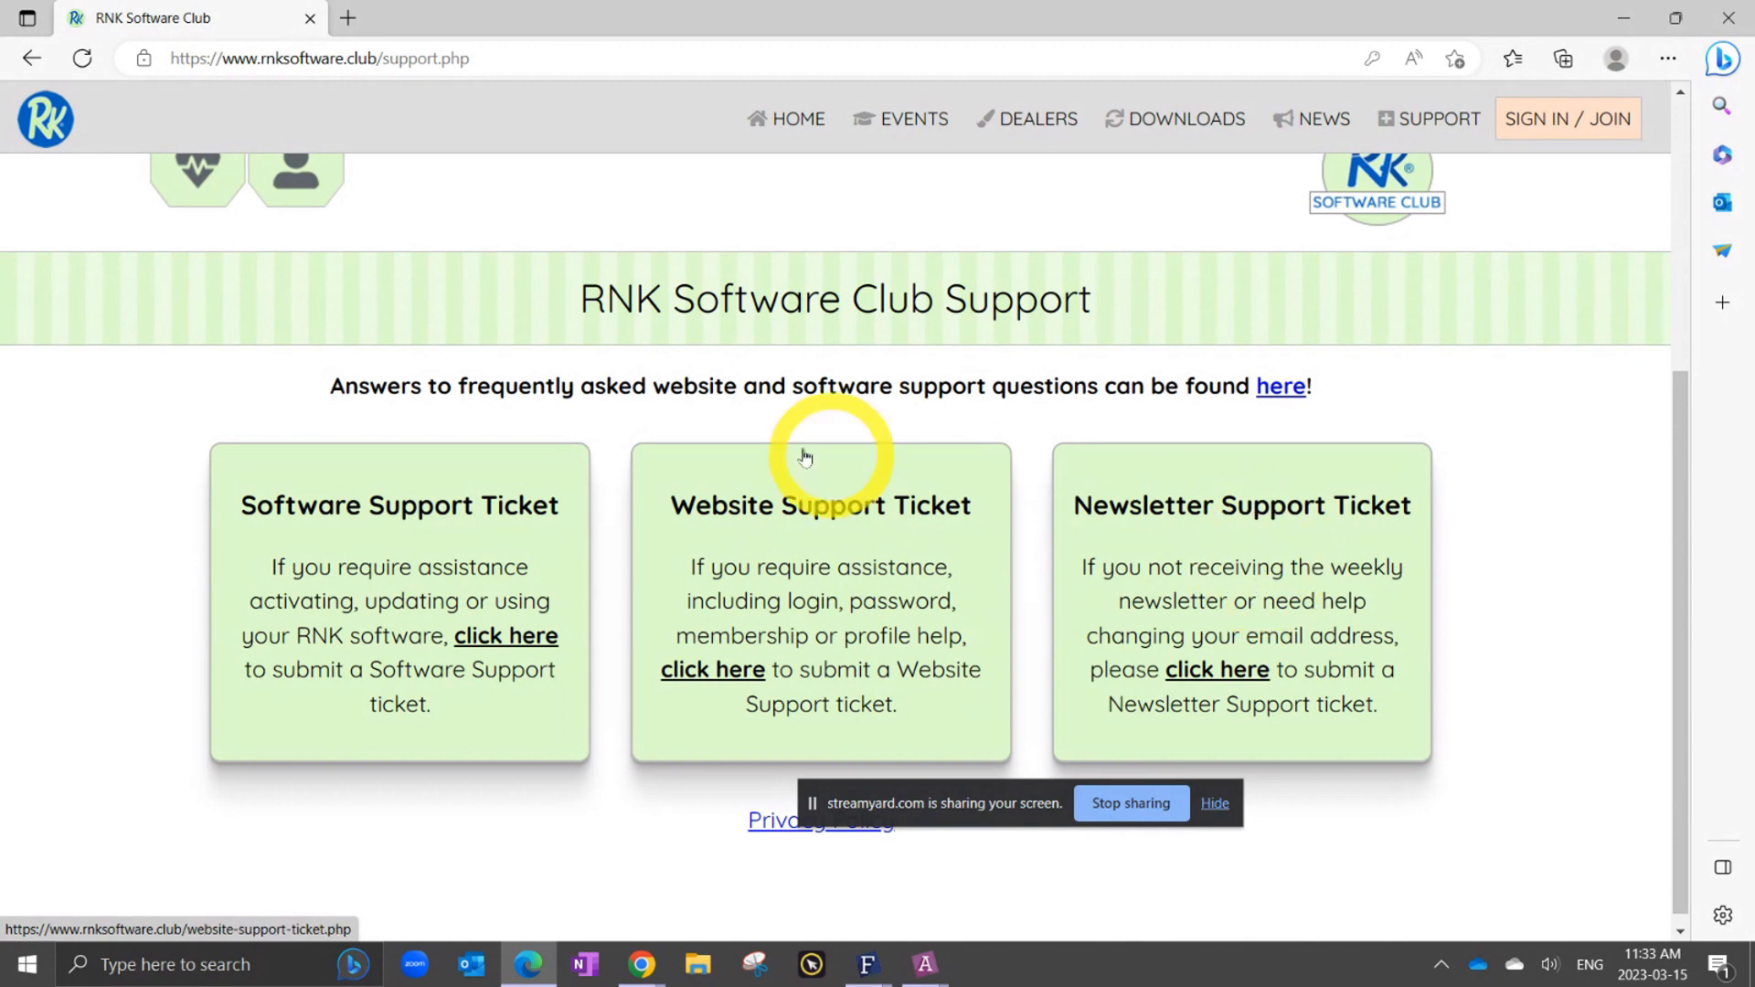
pyautogui.scroll(3, 748, 381)
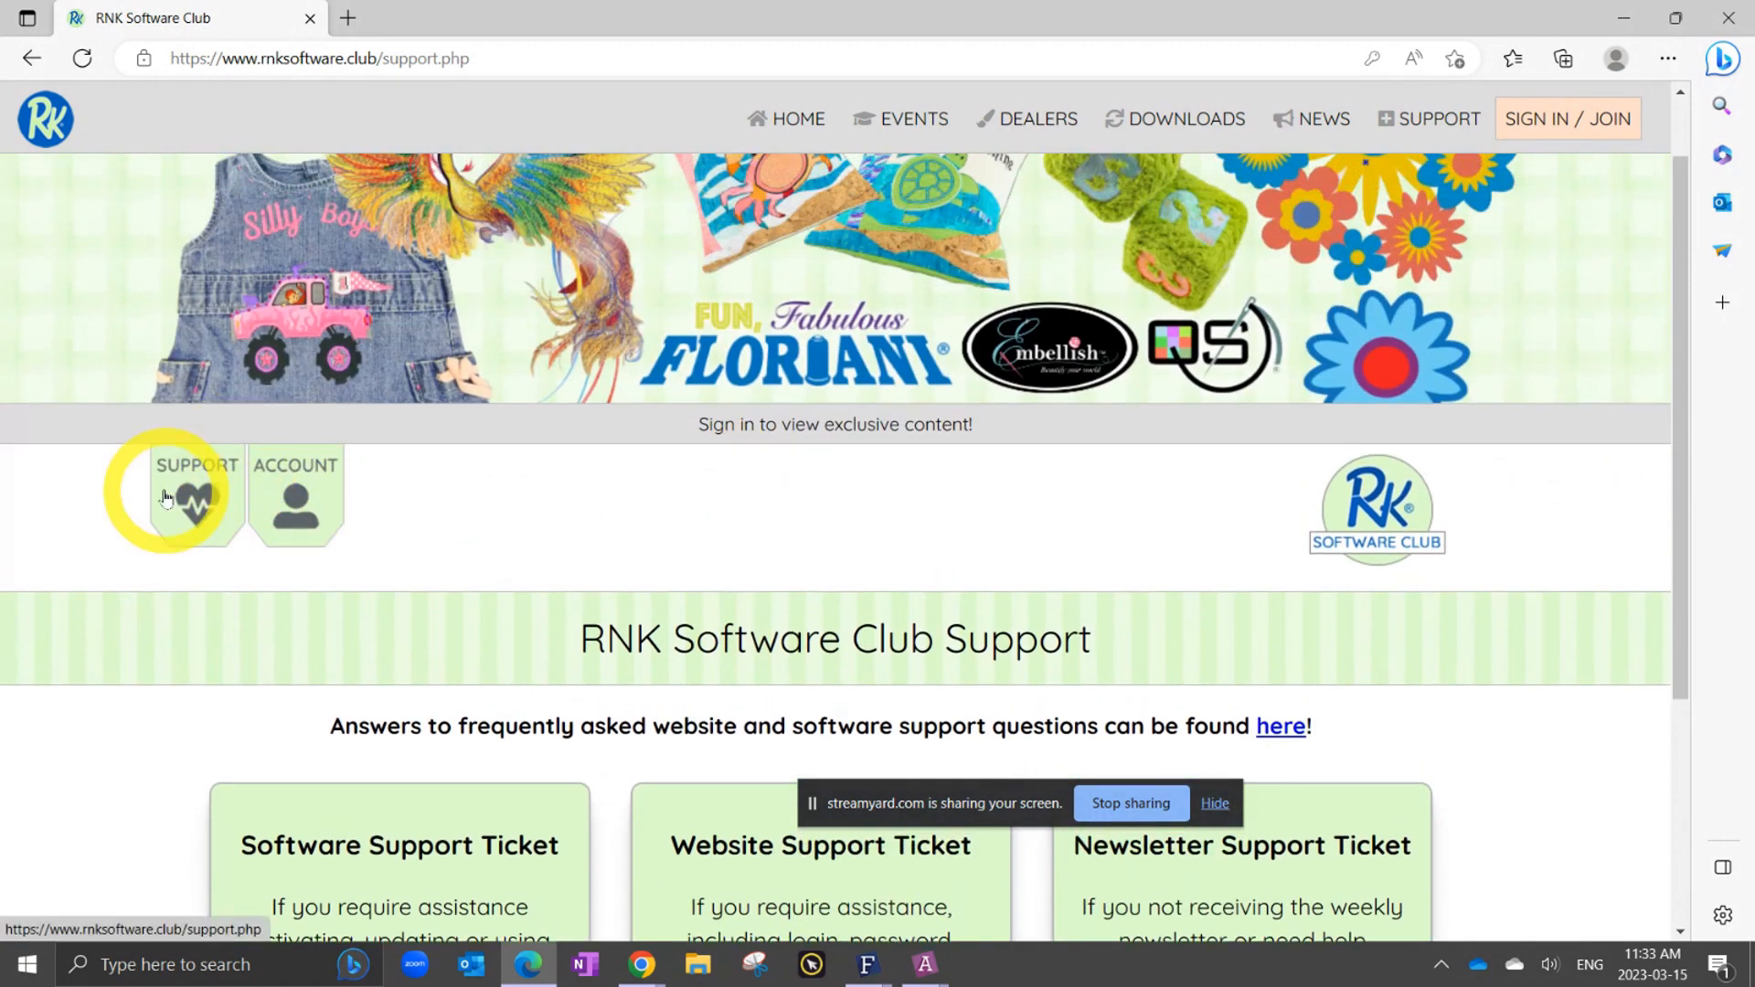
# Return to the My Design Album page by way of the site's home page and sign in with the saved account credentials.
pyautogui.scroll(2, 197, 498)
pyautogui.click(793, 119)
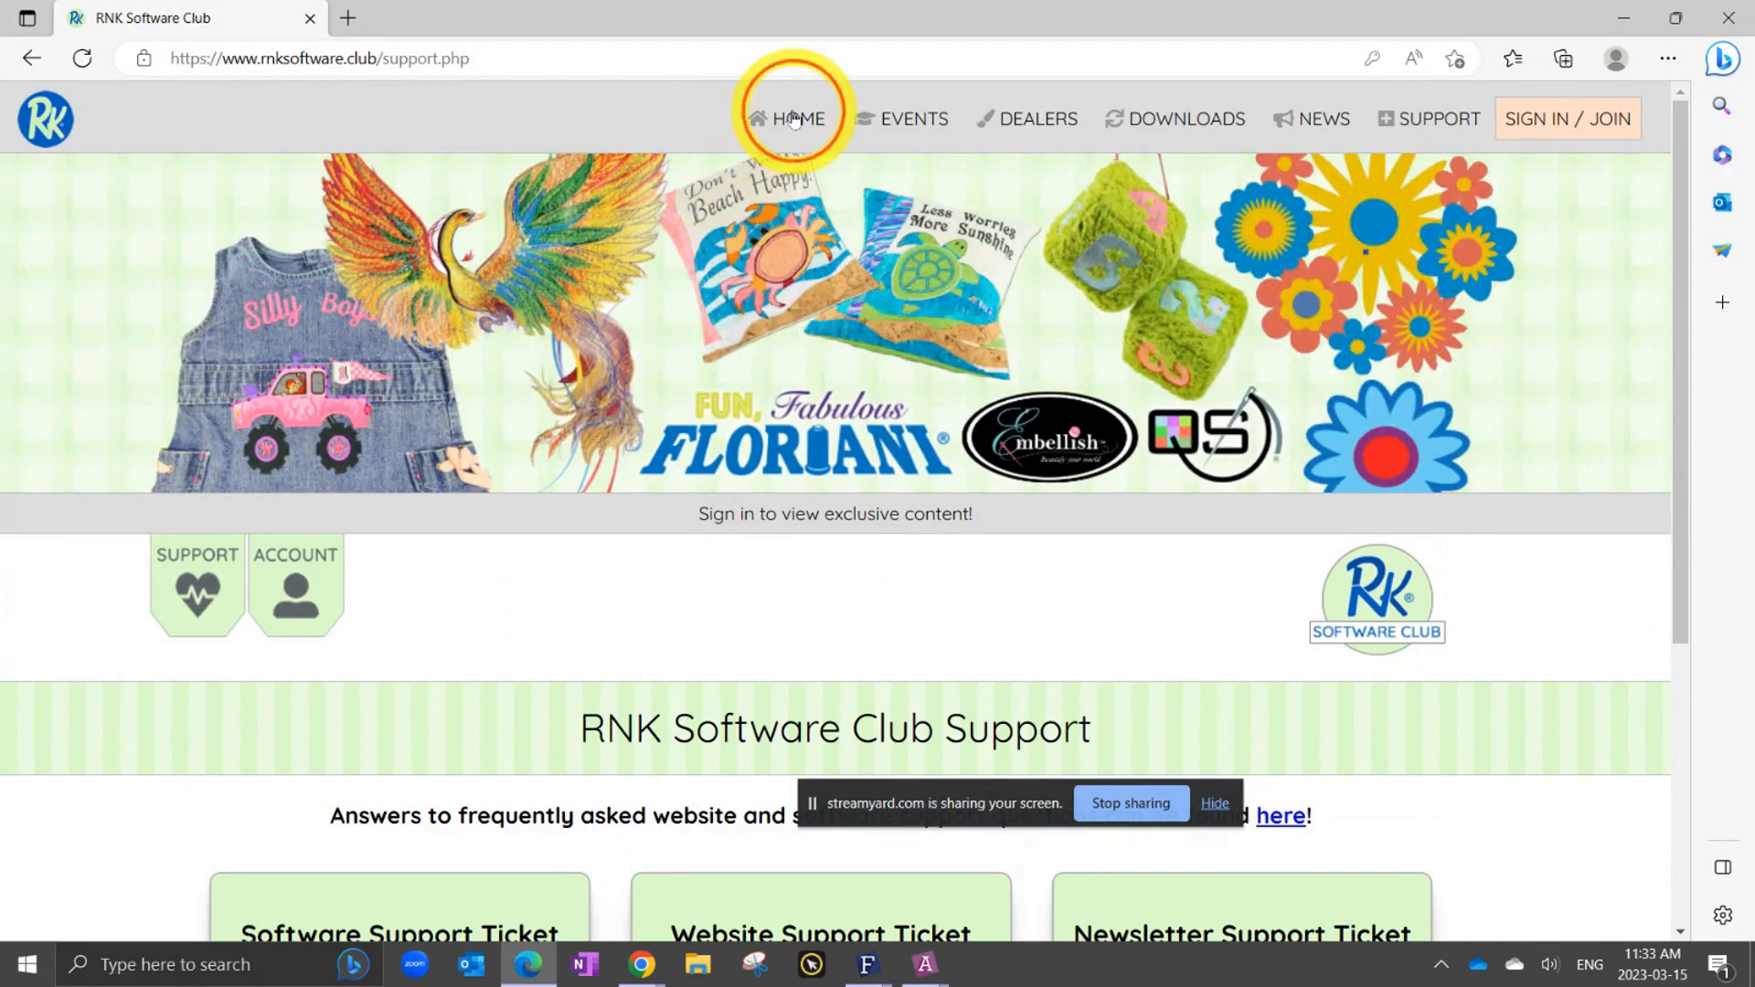
pyautogui.scroll(-3, 794, 120)
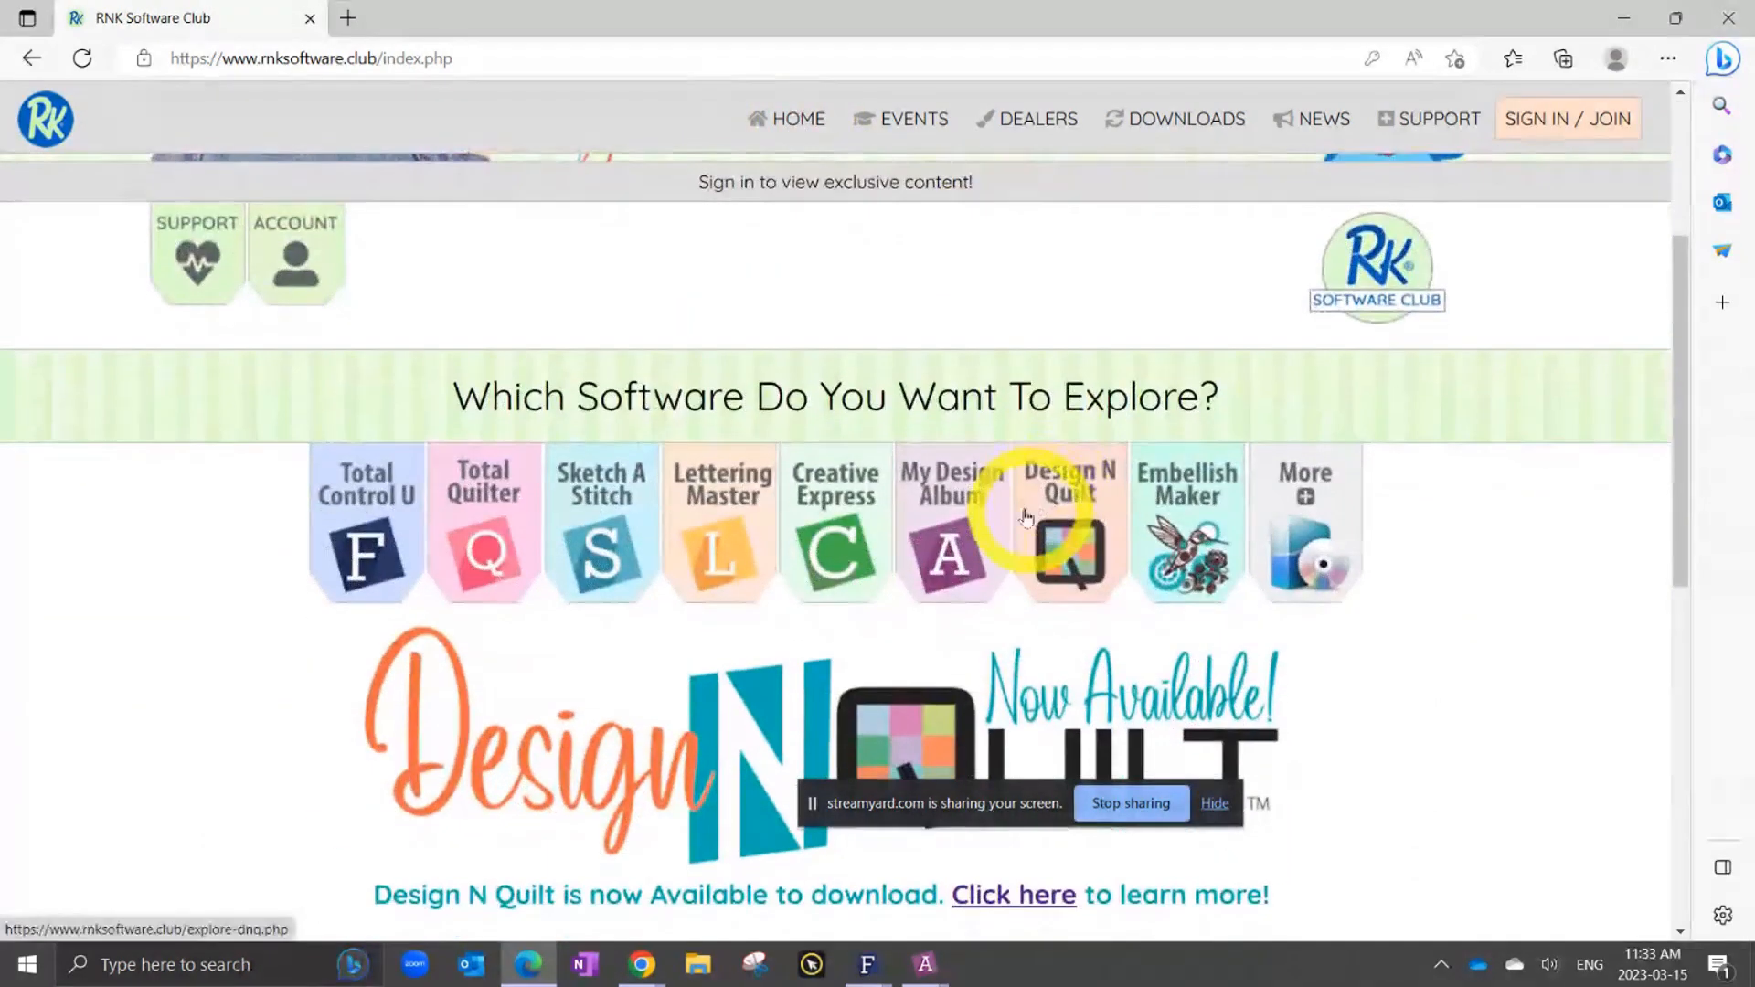
pyautogui.click(969, 489)
pyautogui.scroll(-5, 972, 493)
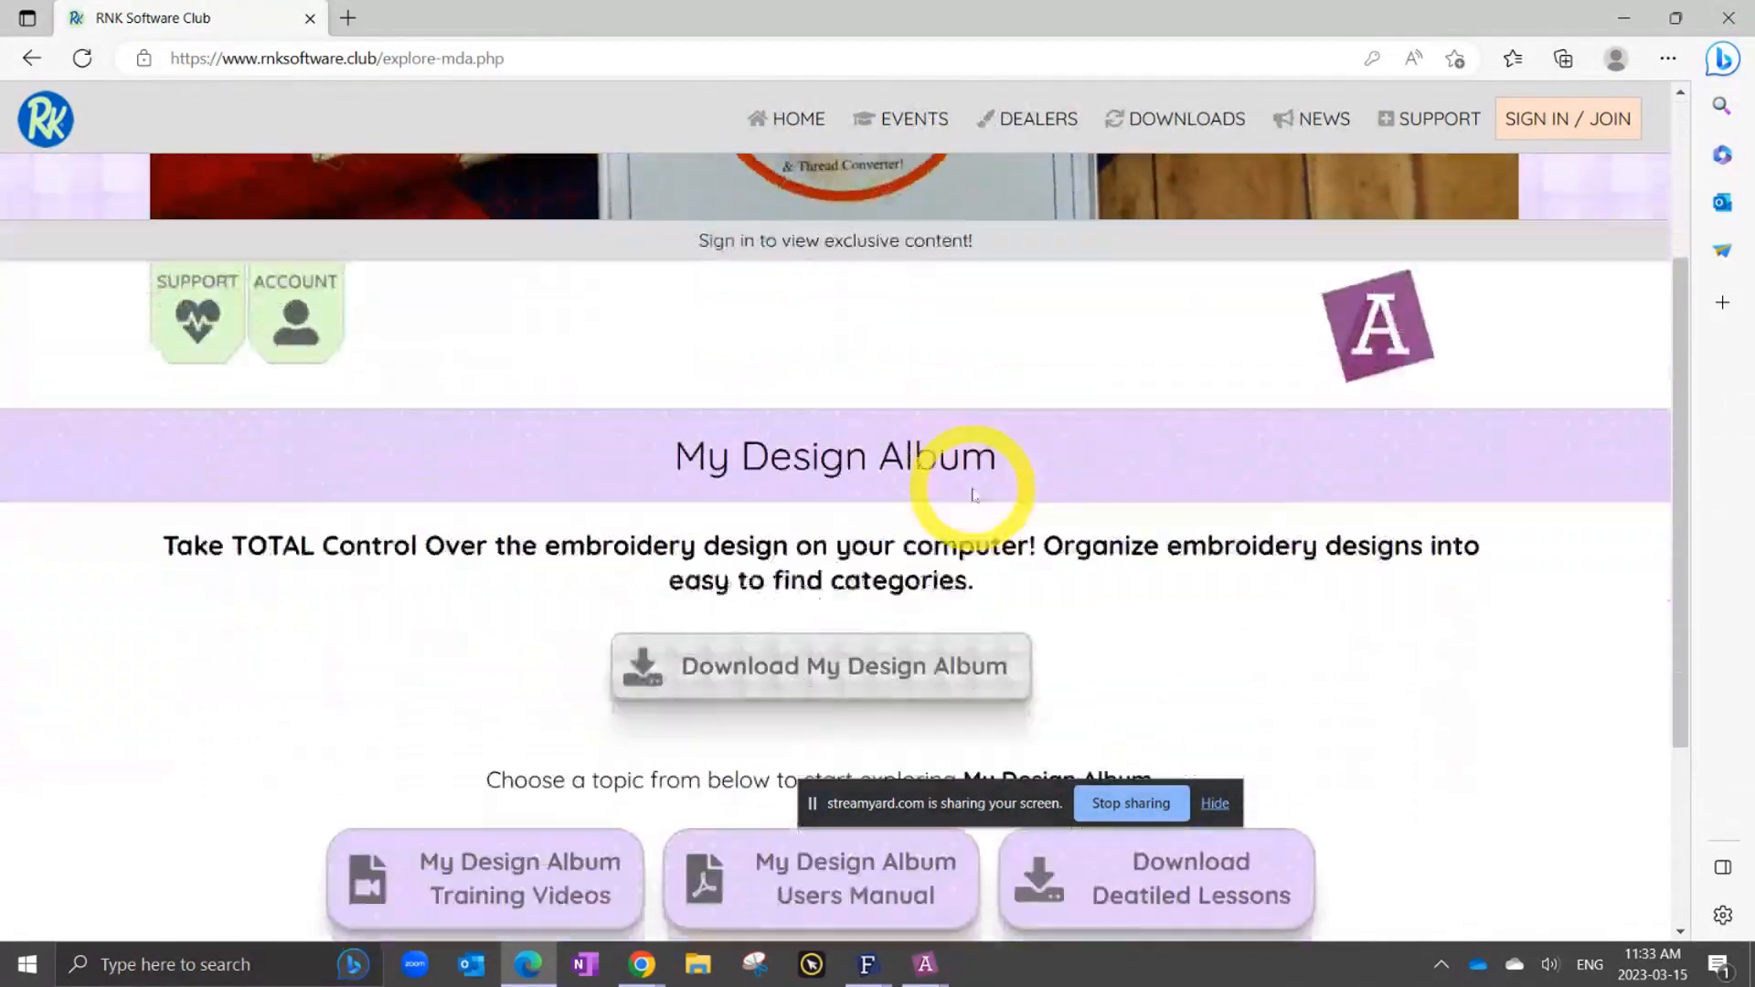
pyautogui.click(1510, 125)
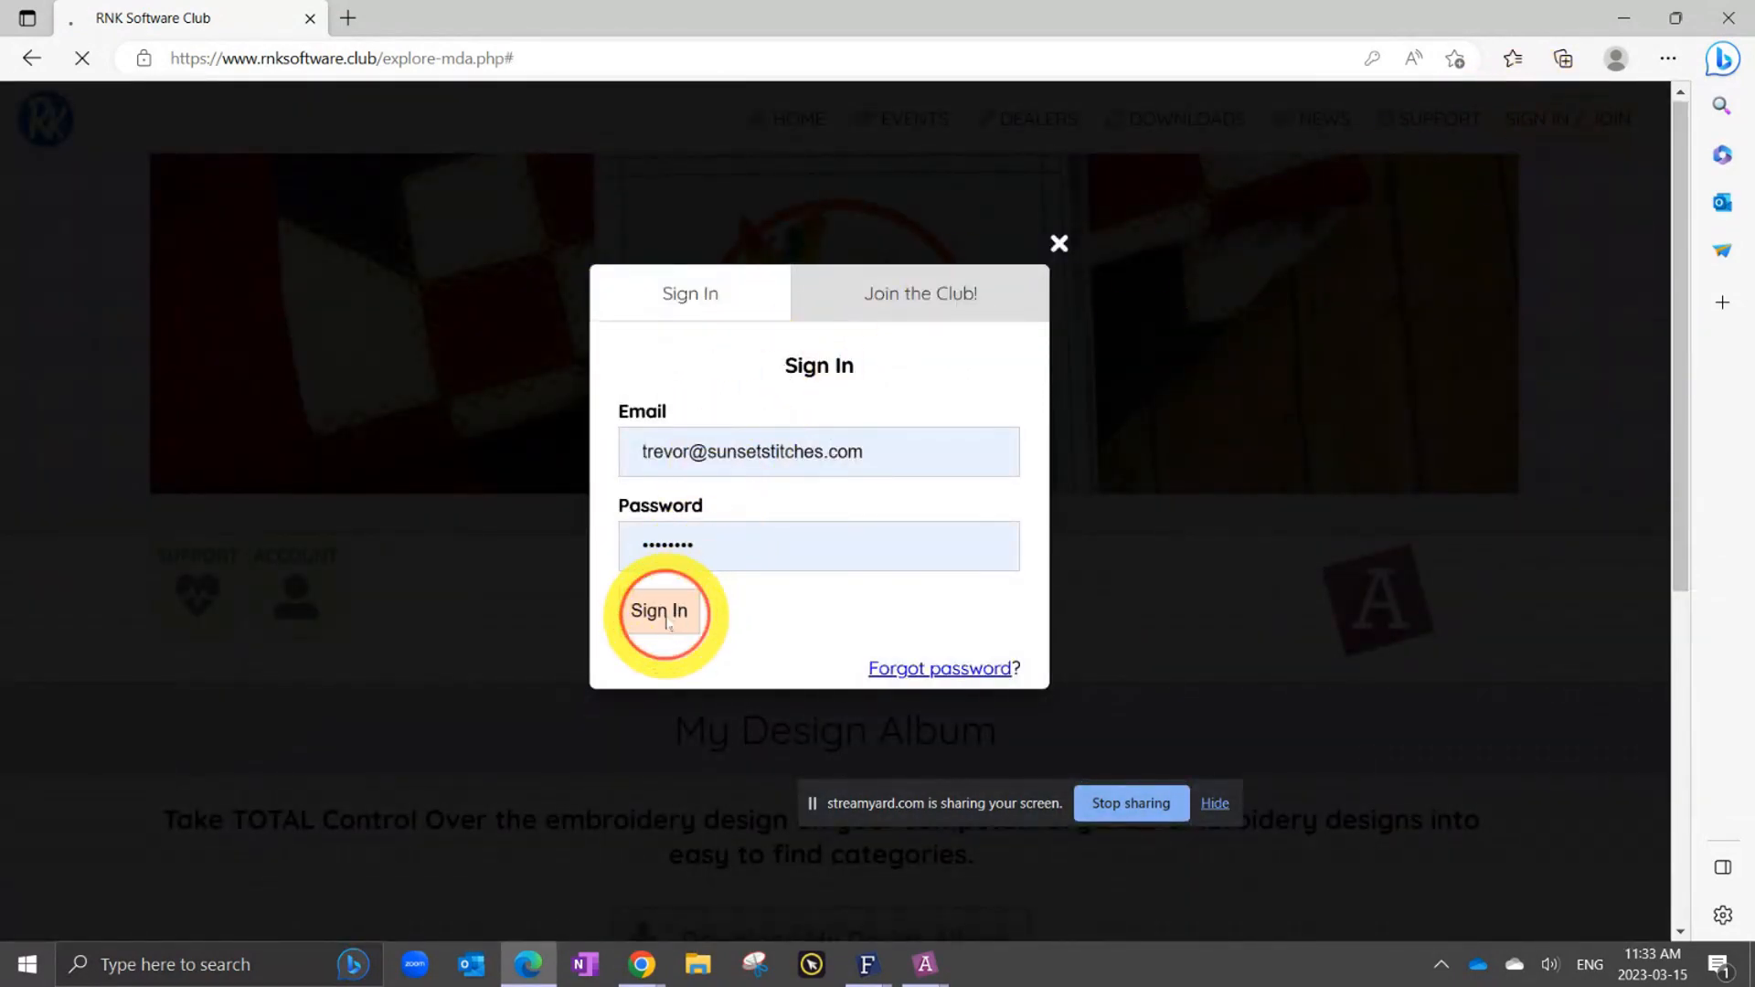
# Open the My Design Album Training Videos as a signed-in member and browse the playlist's video thumbnails.
pyautogui.scroll(-4, 667, 622)
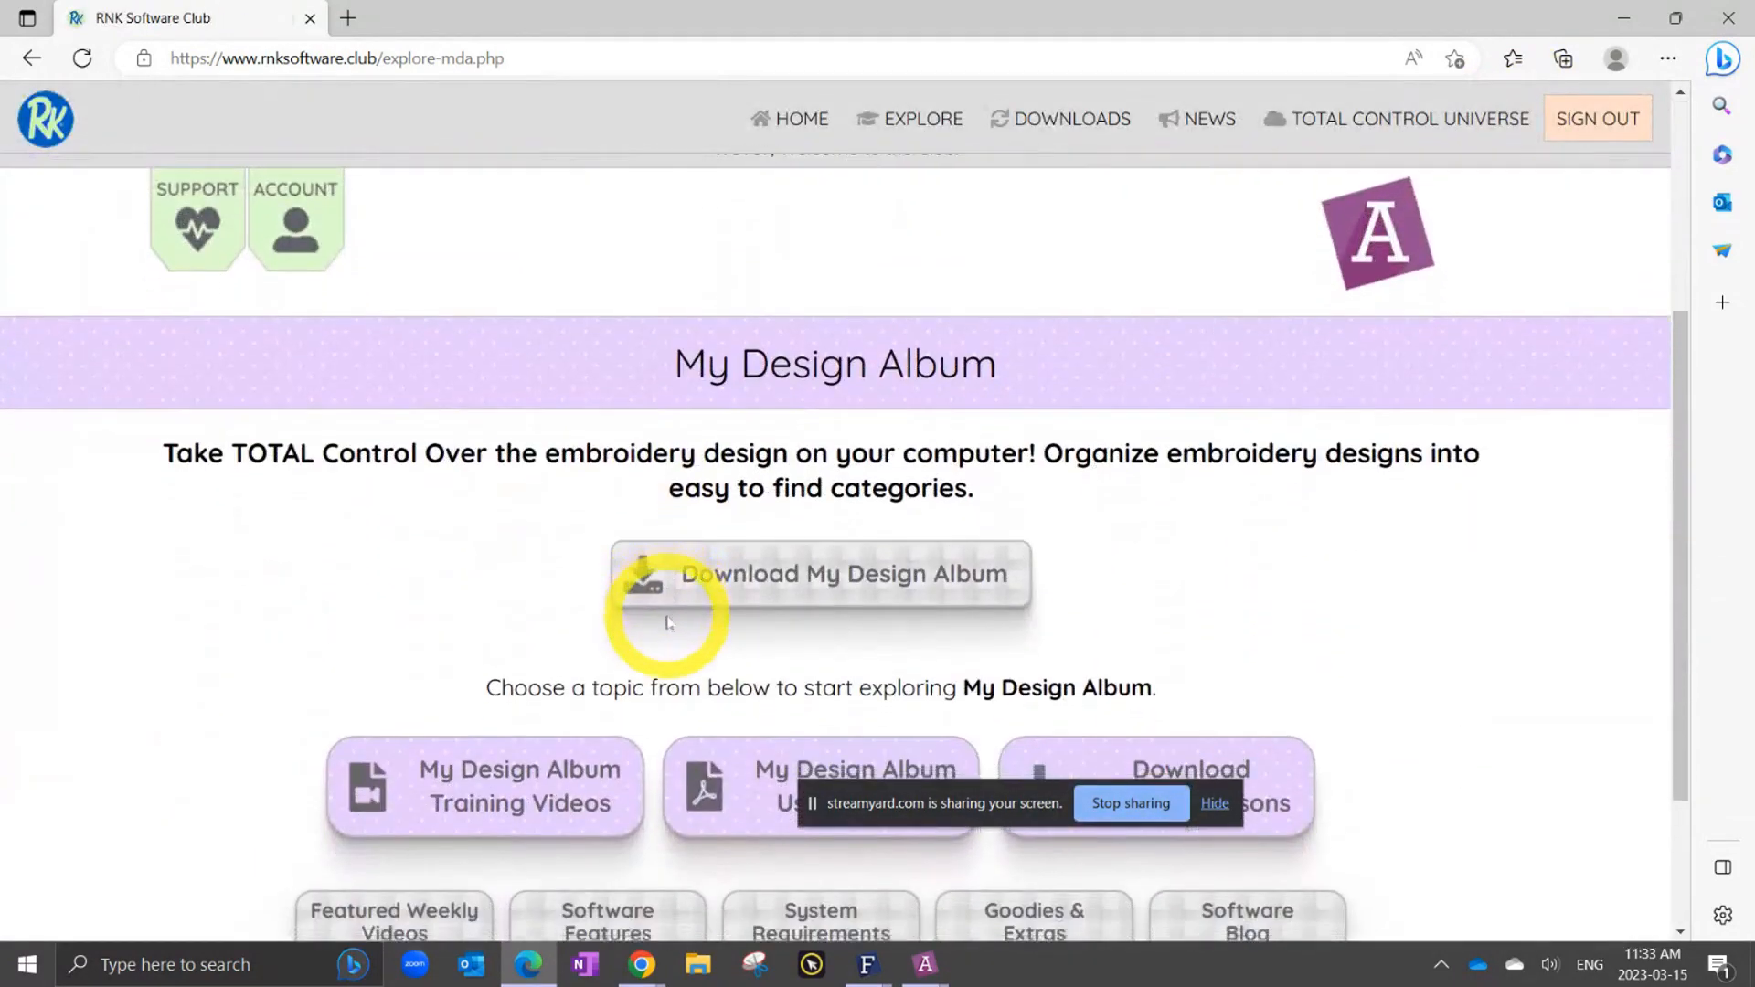
pyautogui.scroll(-1, 567, 677)
pyautogui.click(461, 699)
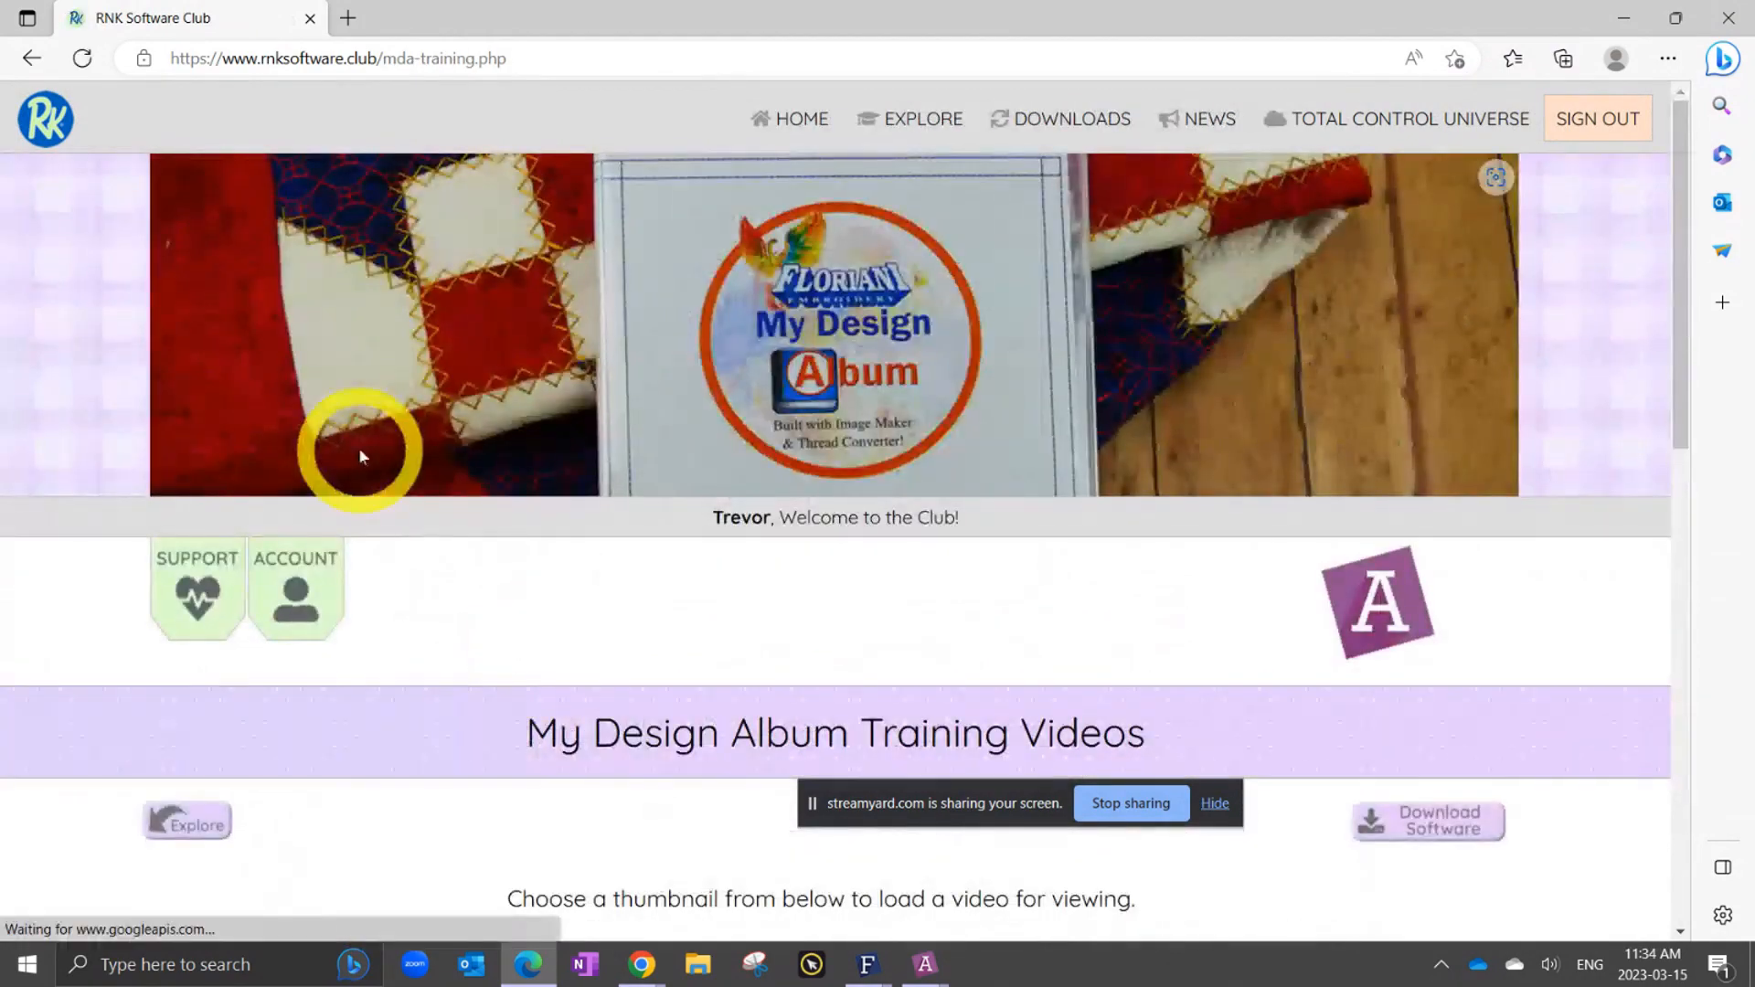
pyautogui.scroll(-6, 619, 370)
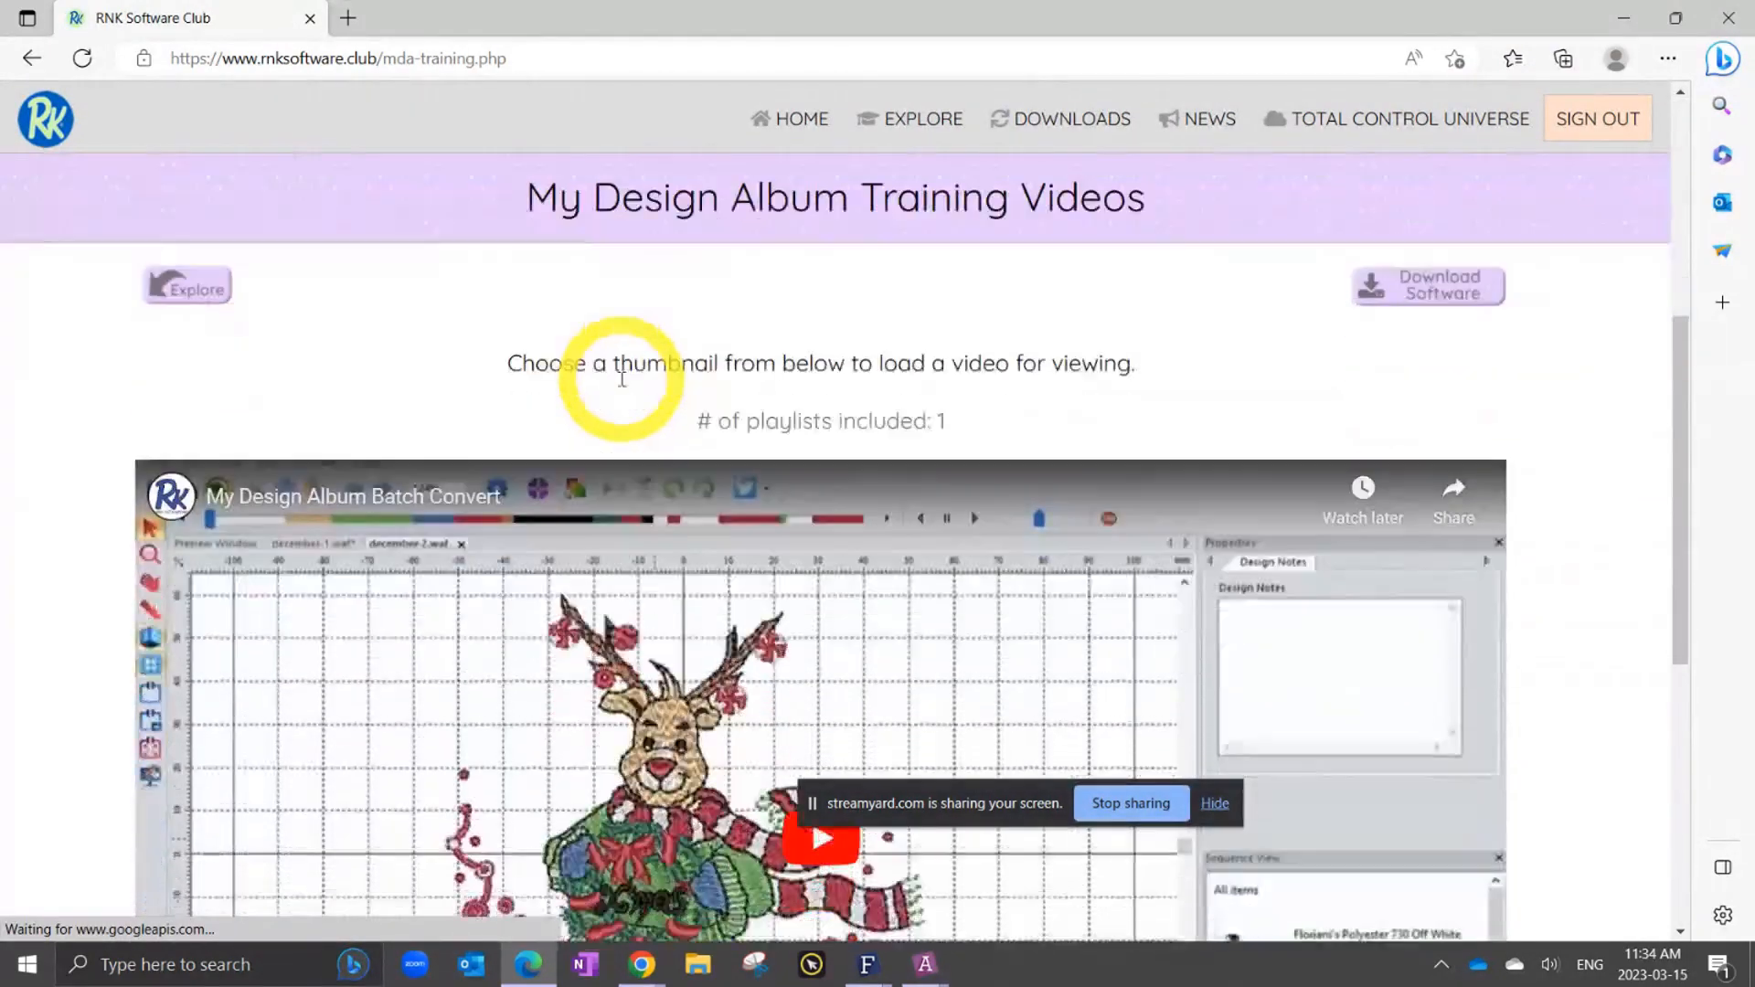
pyautogui.scroll(-7, 617, 393)
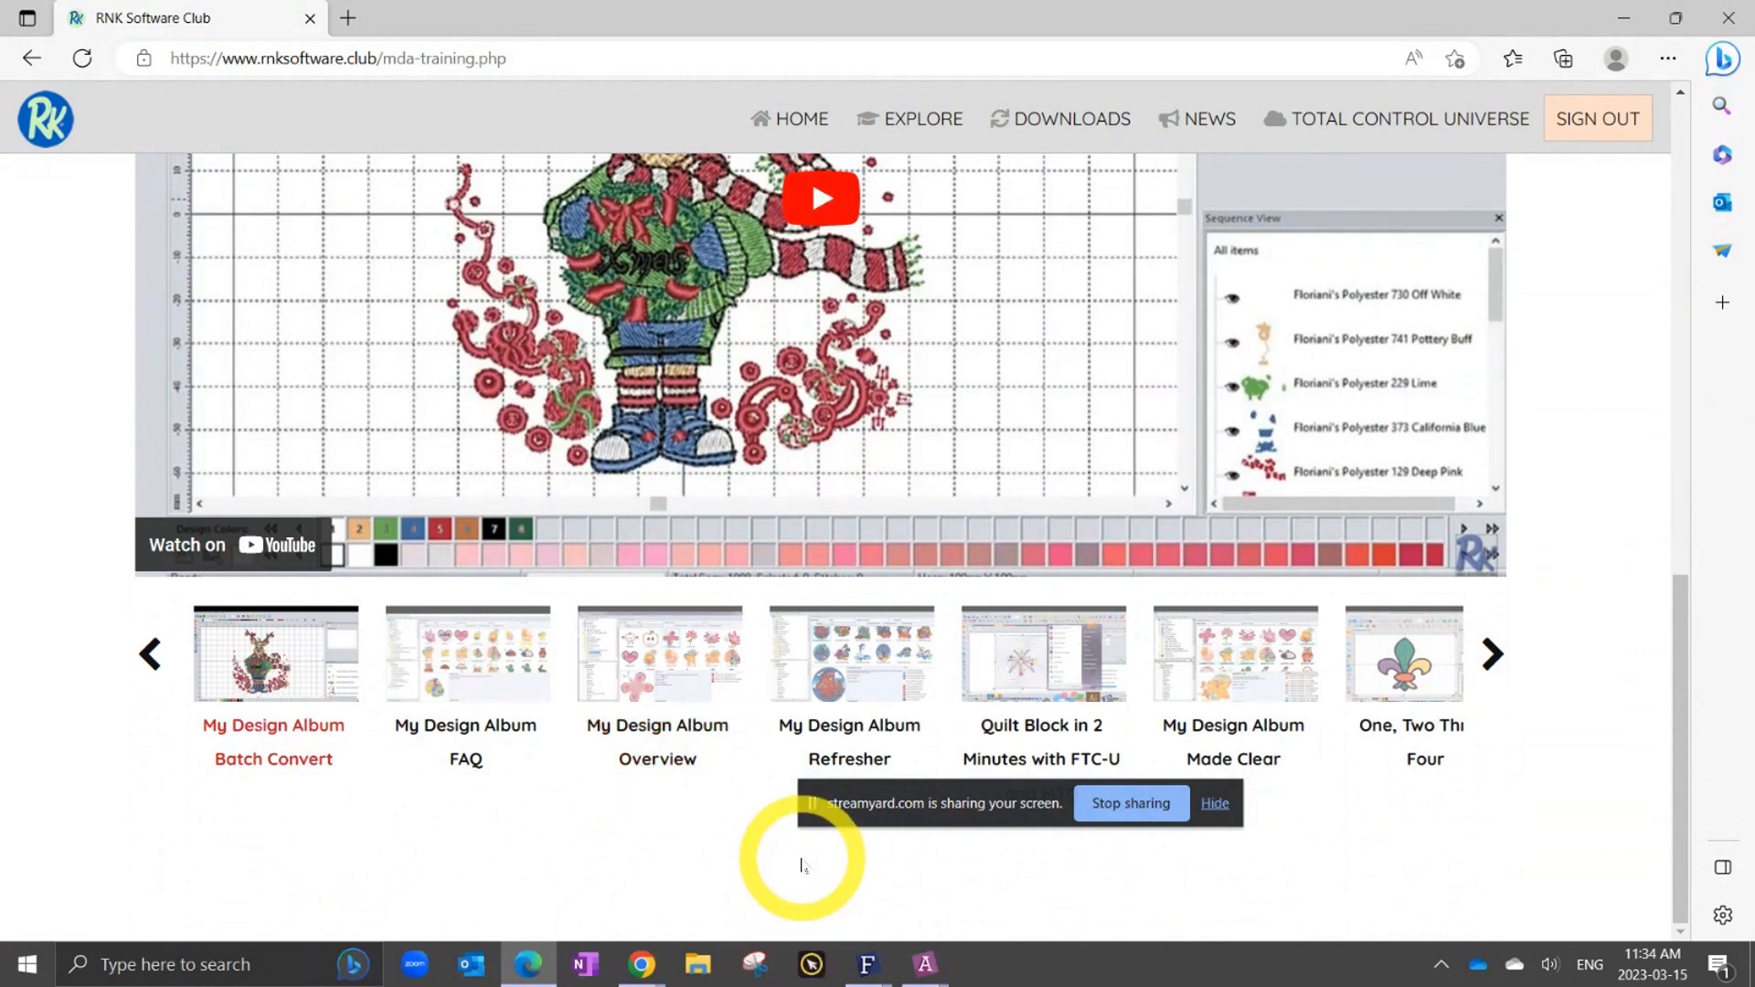
pyautogui.click(1488, 651)
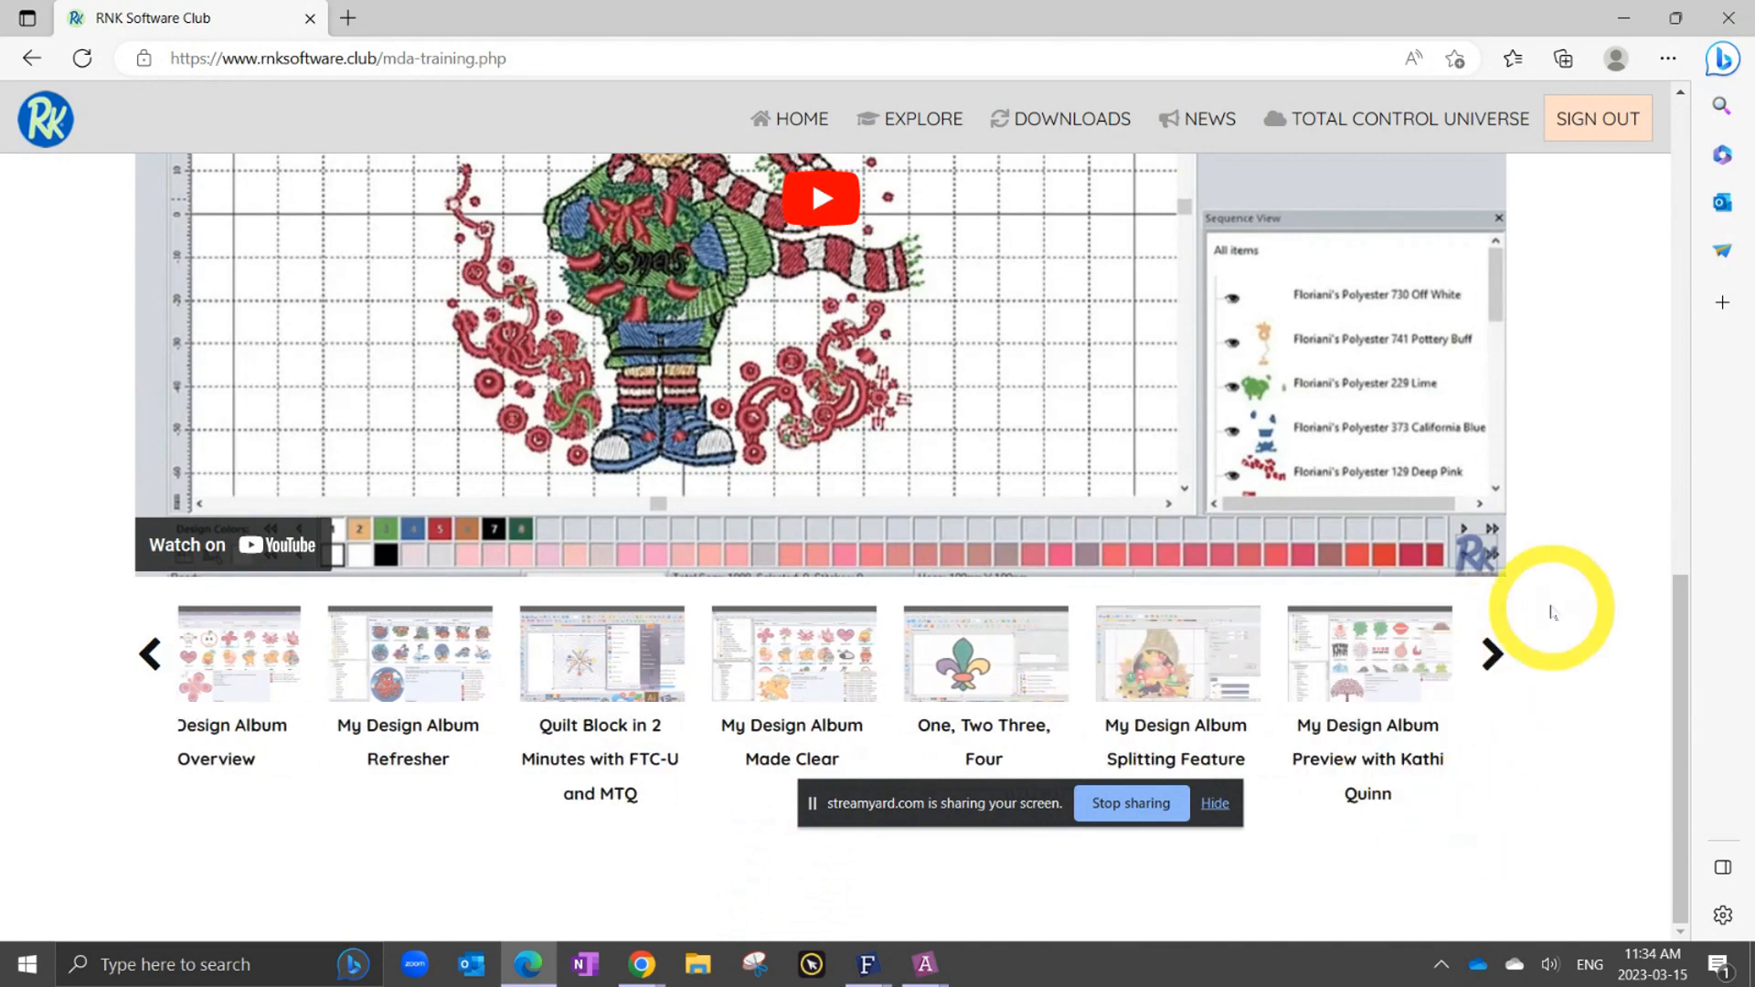
pyautogui.scroll(5, 1571, 533)
pyautogui.scroll(6, 1572, 539)
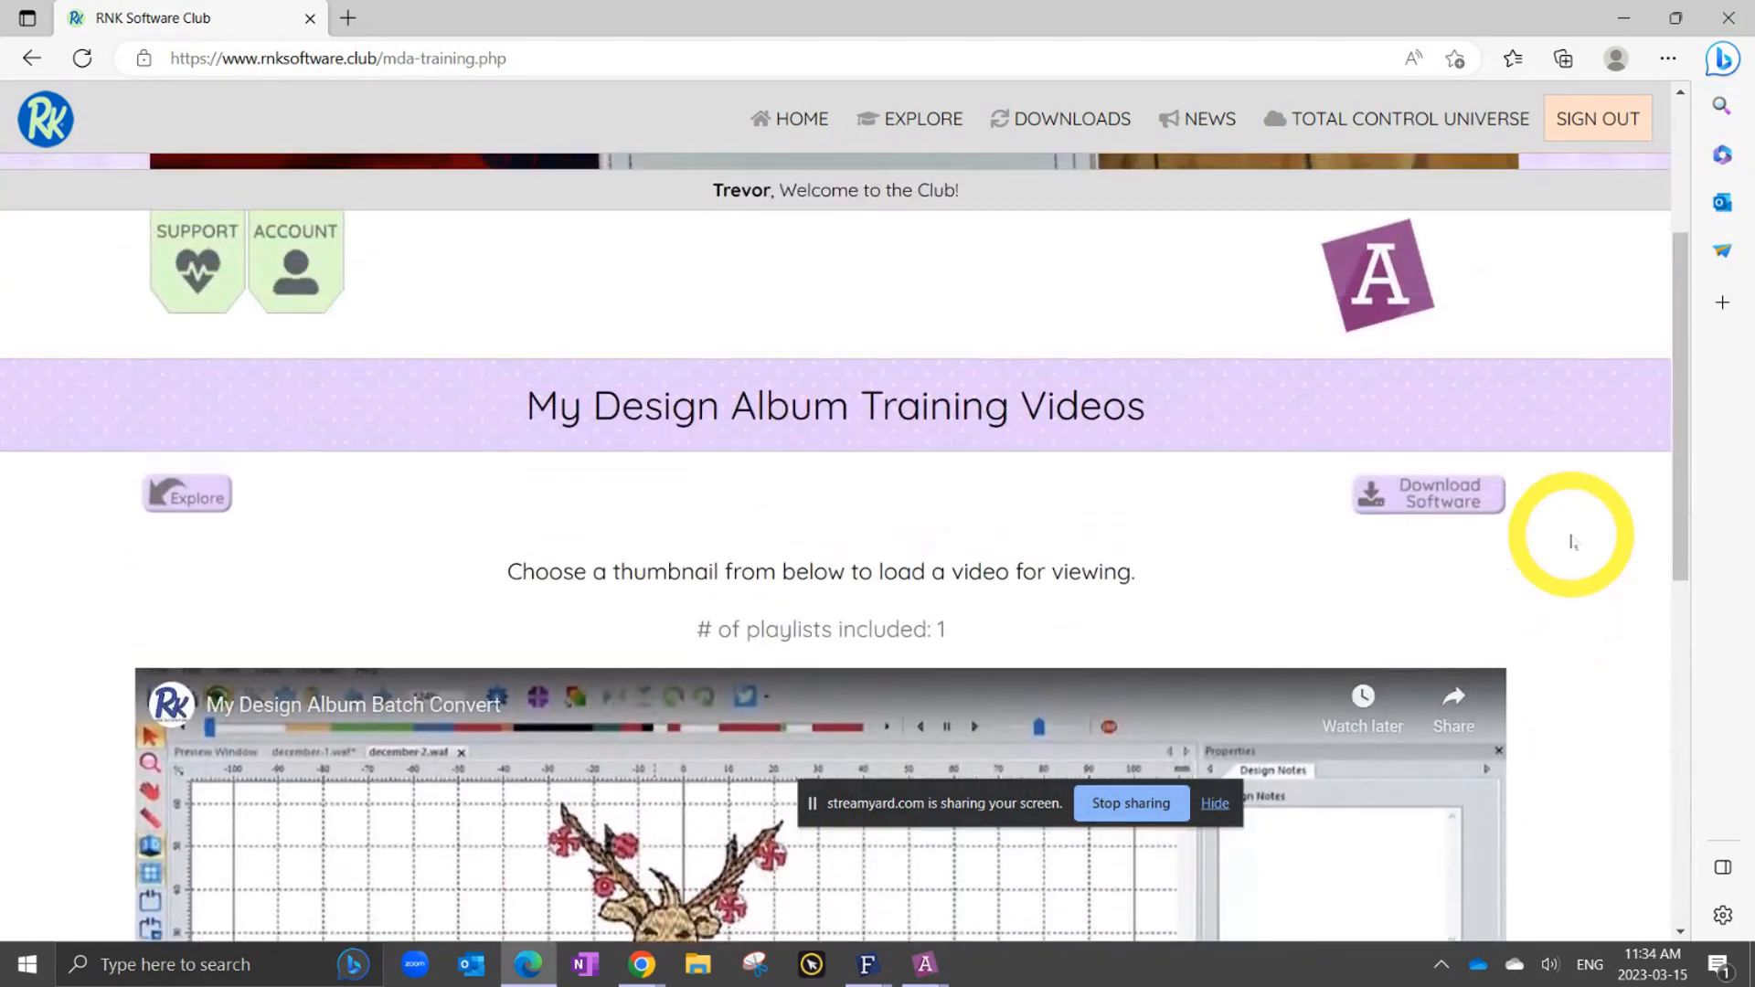